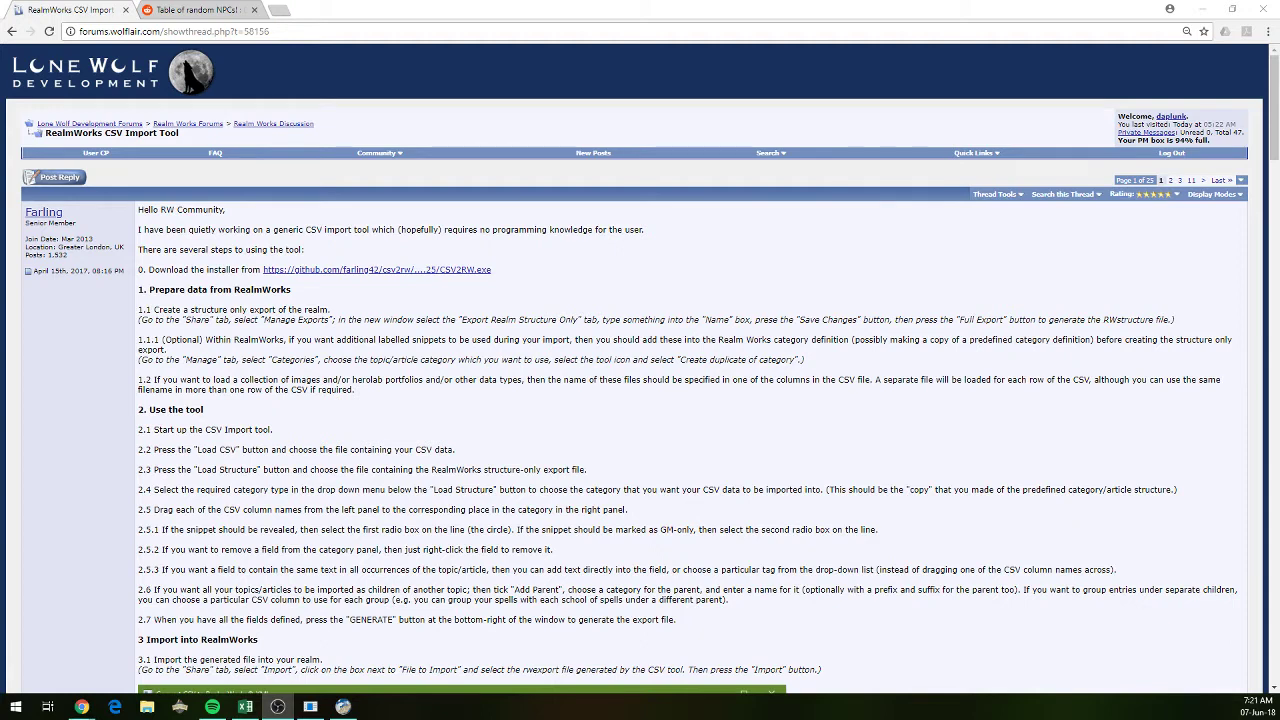
{"action": "left_click_drag", "start_coordinate": [195, 134], "coordinate": [46, 138]}
{"action": "left_click", "coordinate": [594, 290]}
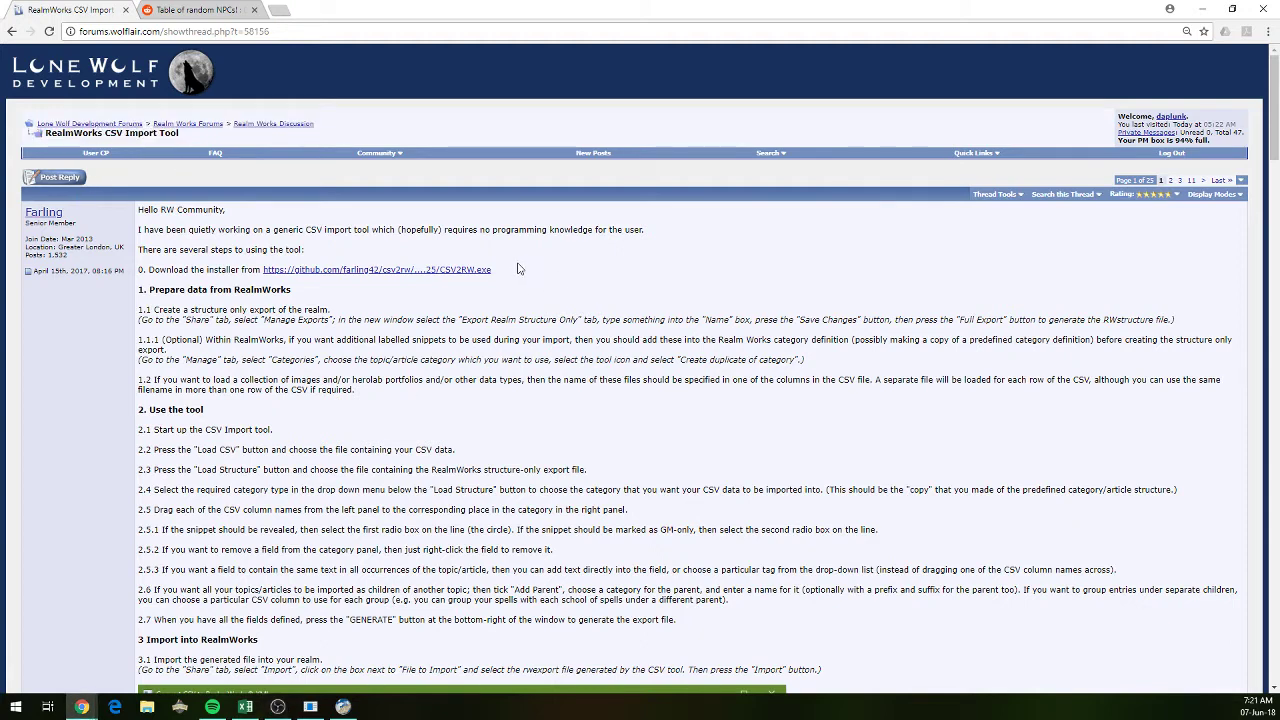
{"action": "scroll", "coordinate": [366, 264], "scroll_direction": "down", "scroll_amount": 5}
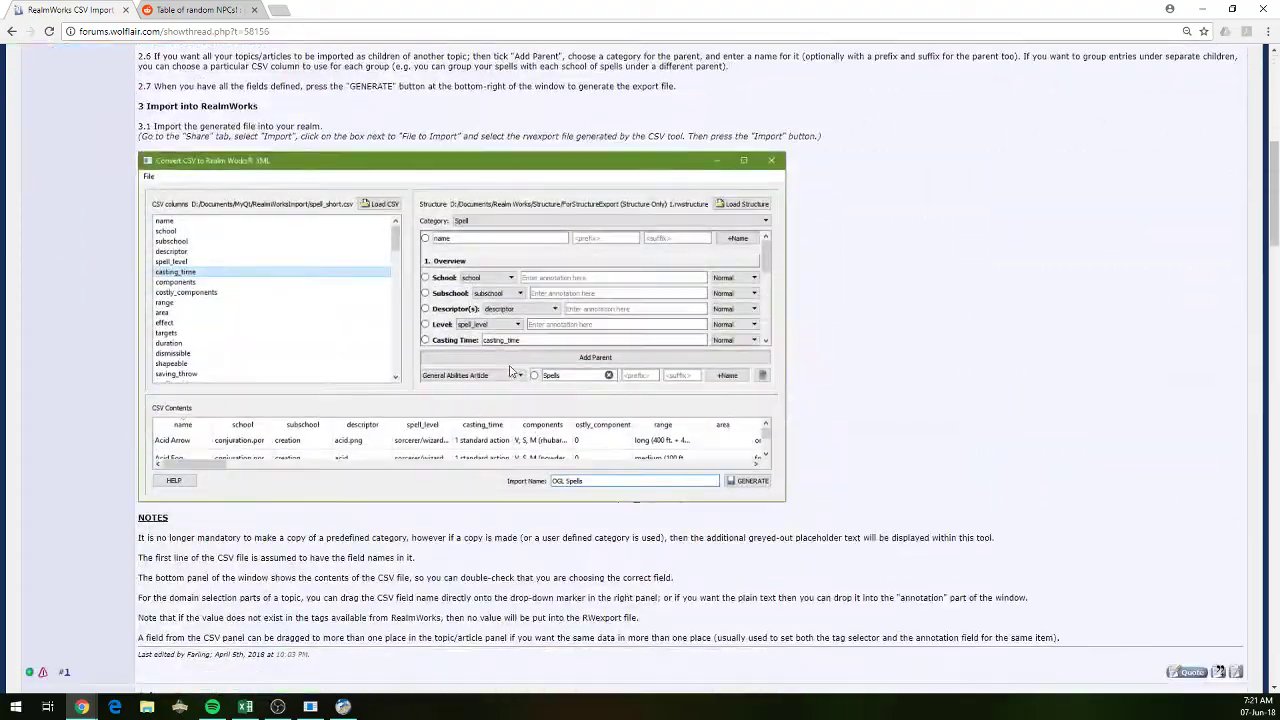
{"action": "scroll", "coordinate": [366, 268], "scroll_direction": "down", "scroll_amount": 3}
{"action": "scroll", "coordinate": [366, 268], "scroll_direction": "up", "scroll_amount": 2}
{"action": "scroll", "coordinate": [400, 300], "scroll_direction": "up", "scroll_amount": 5}
{"action": "scroll", "coordinate": [446, 344], "scroll_direction": "down", "scroll_amount": 5}
{"action": "scroll", "coordinate": [446, 344], "scroll_direction": "down", "scroll_amount": 20}
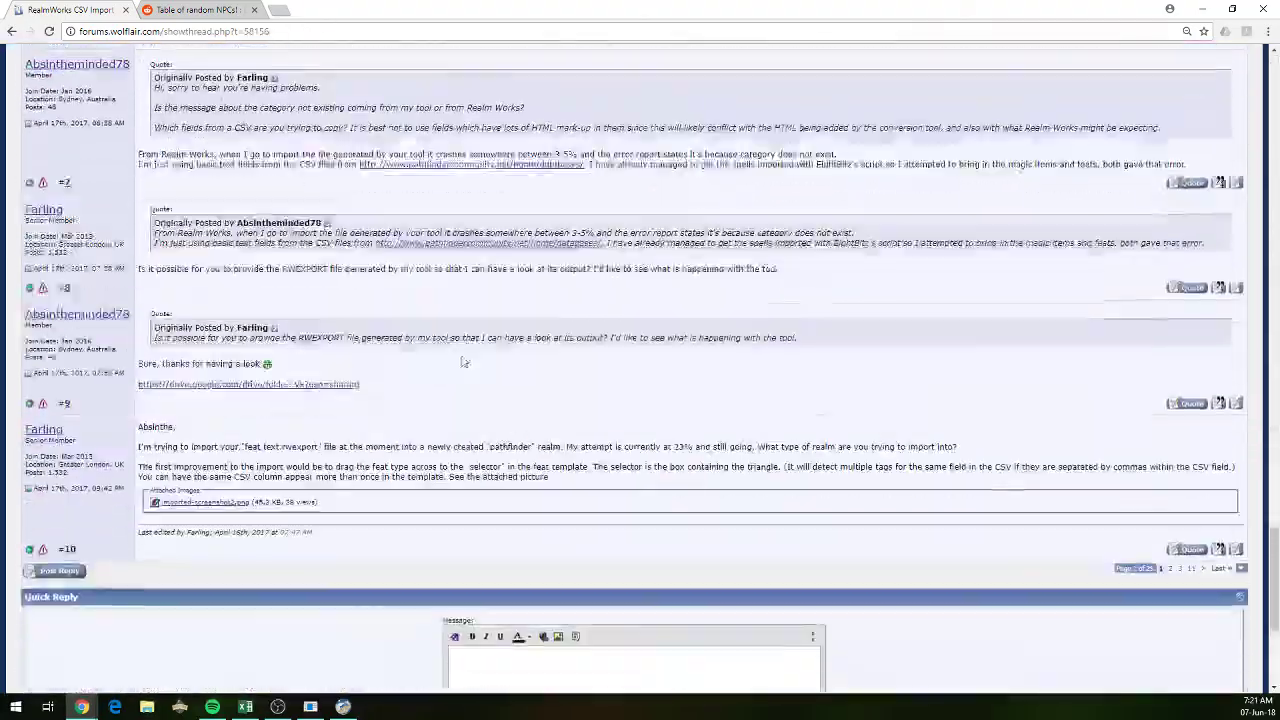
{"action": "scroll", "coordinate": [507, 356], "scroll_direction": "up", "scroll_amount": 5}
{"action": "scroll", "coordinate": [507, 356], "scroll_direction": "down", "scroll_amount": 7}
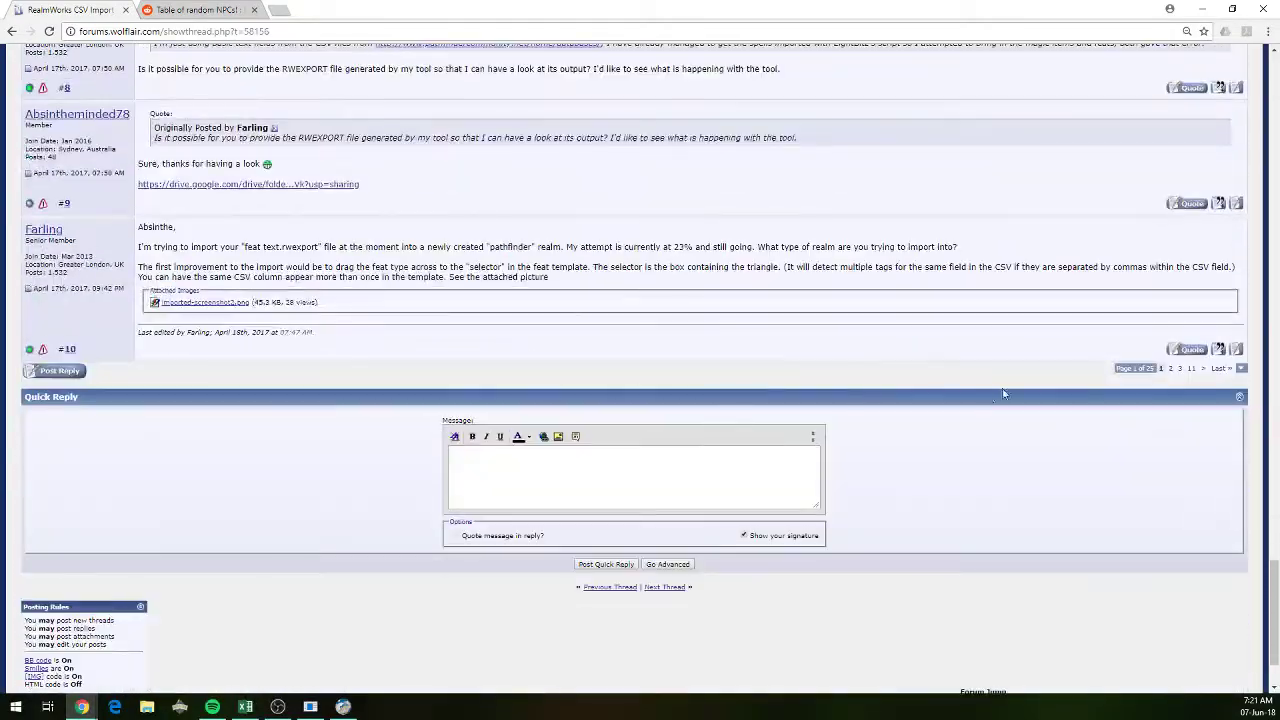
{"action": "scroll", "coordinate": [1022, 344], "scroll_direction": "up", "scroll_amount": 3}
{"action": "scroll", "coordinate": [1022, 350], "scroll_direction": "up", "scroll_amount": 20}
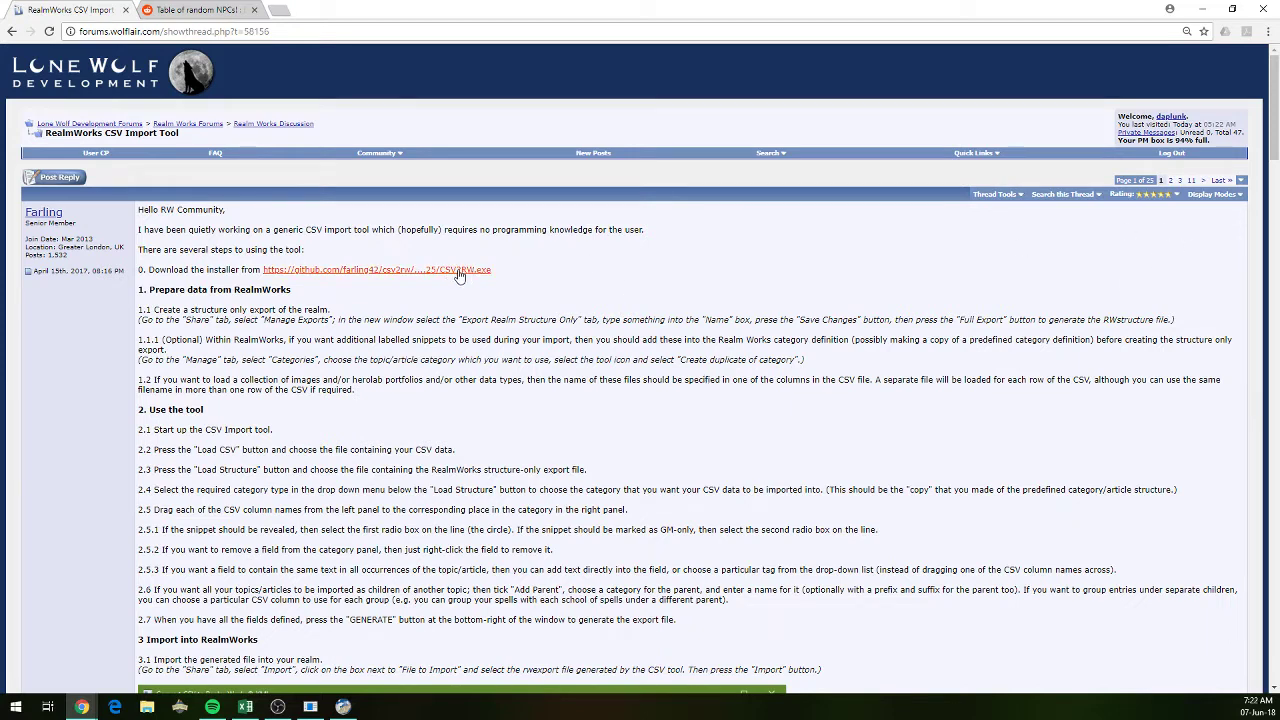
- Bring the CSV to Realm Works converter forward, minimize Realm Works and Excel, and position the converter window
{"action": "left_click", "coordinate": [310, 707]}
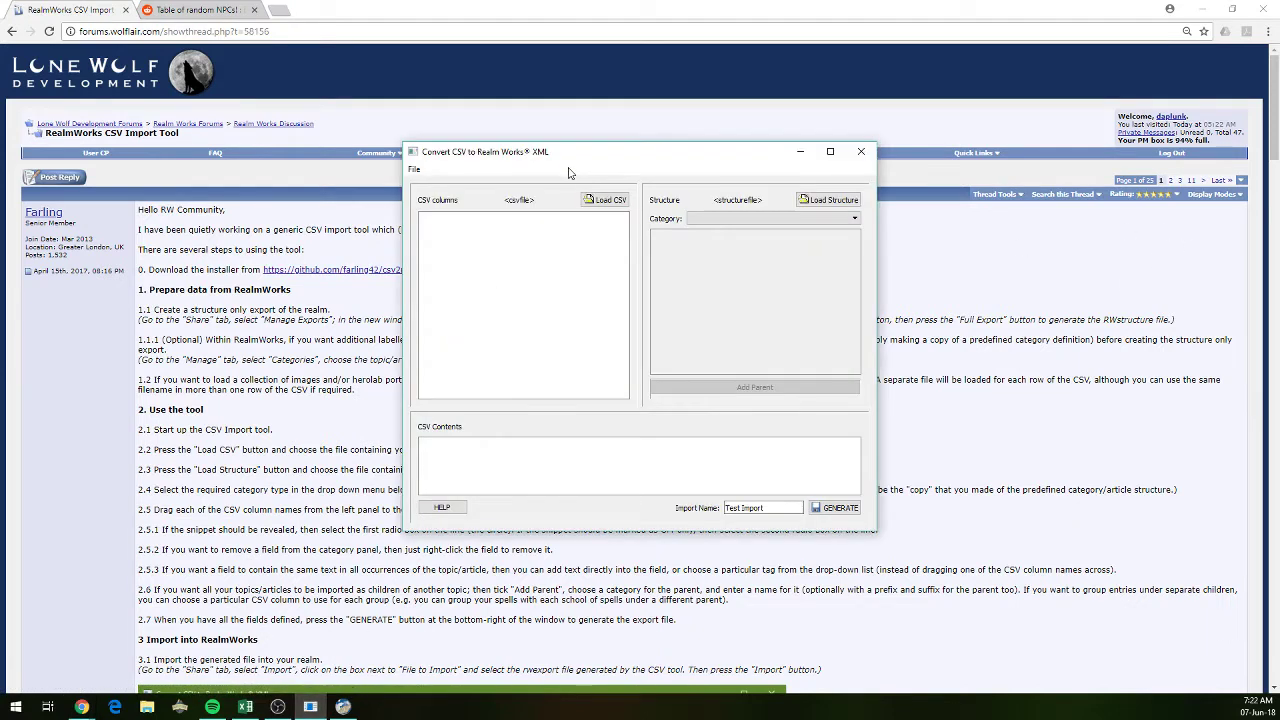
{"action": "mouse_move", "coordinate": [585, 150]}
{"action": "left_mouse_down"}
{"action": "mouse_move", "coordinate": [646, 163]}
{"action": "mouse_move", "coordinate": [575, 158]}
{"action": "left_mouse_up"}
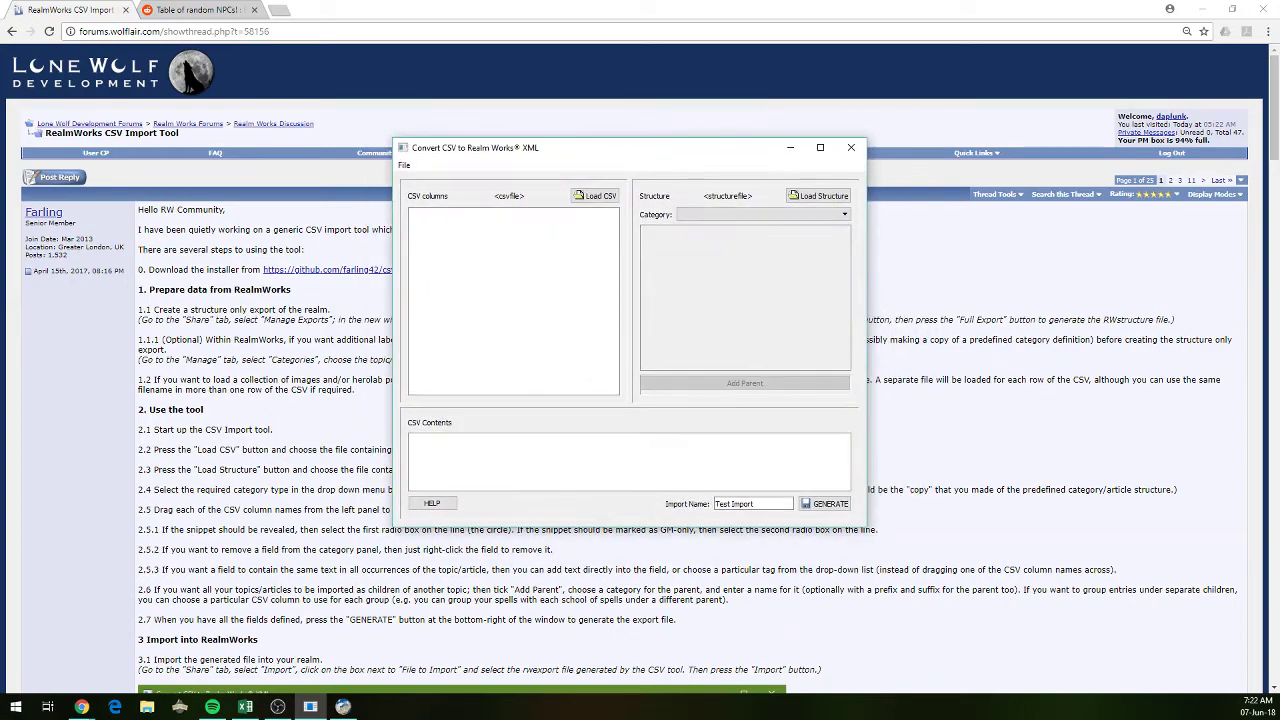
{"action": "left_click", "coordinate": [343, 707]}
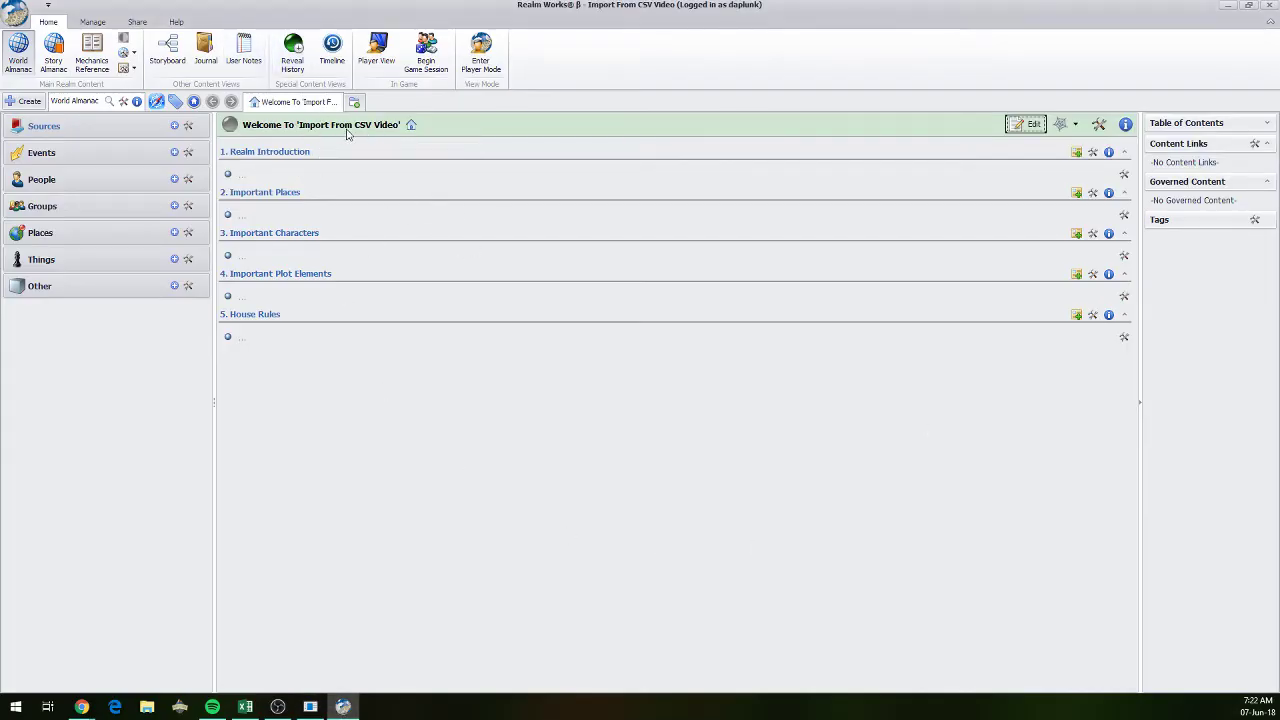
{"action": "left_click", "coordinate": [1227, 5]}
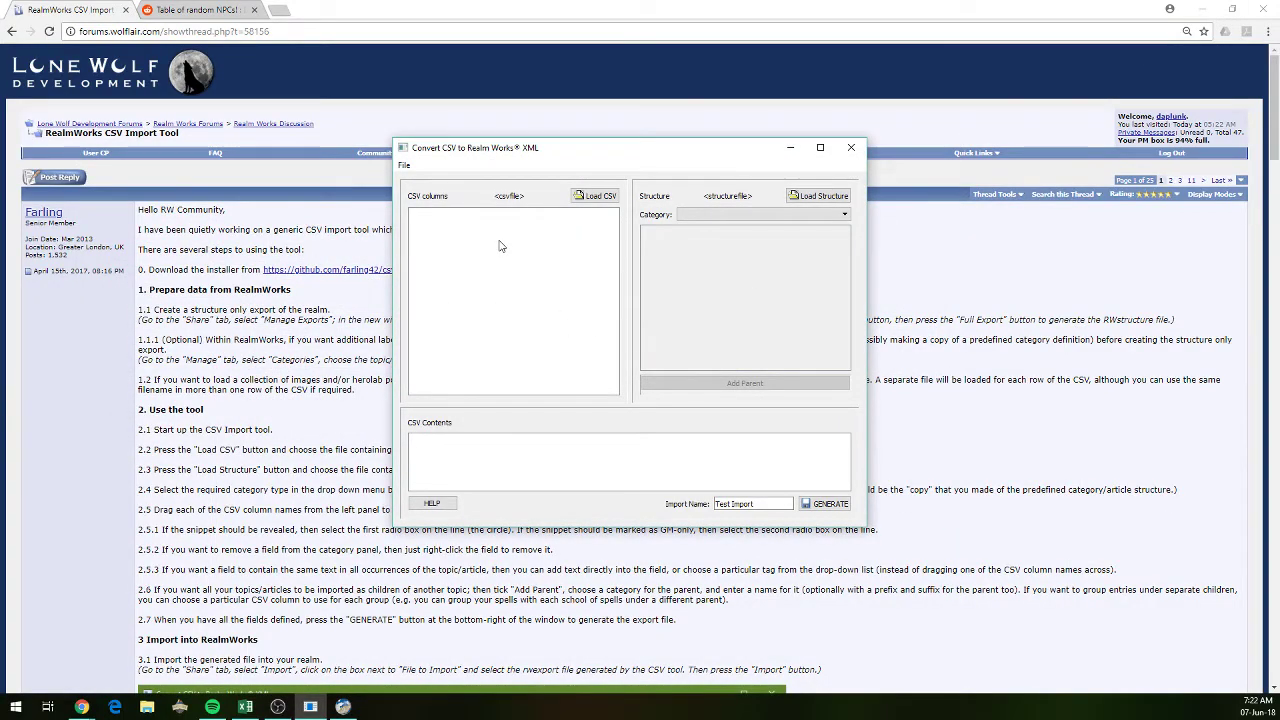
{"action": "left_click", "coordinate": [245, 707]}
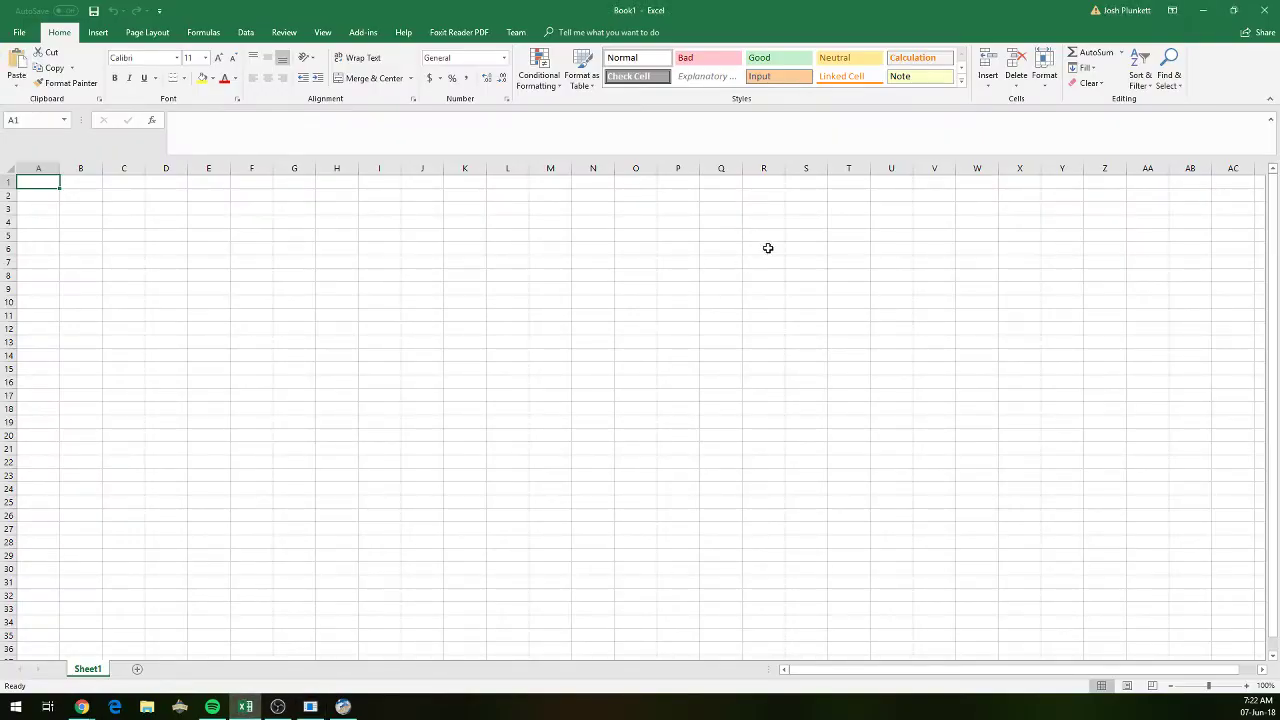
{"action": "left_click", "coordinate": [1203, 10]}
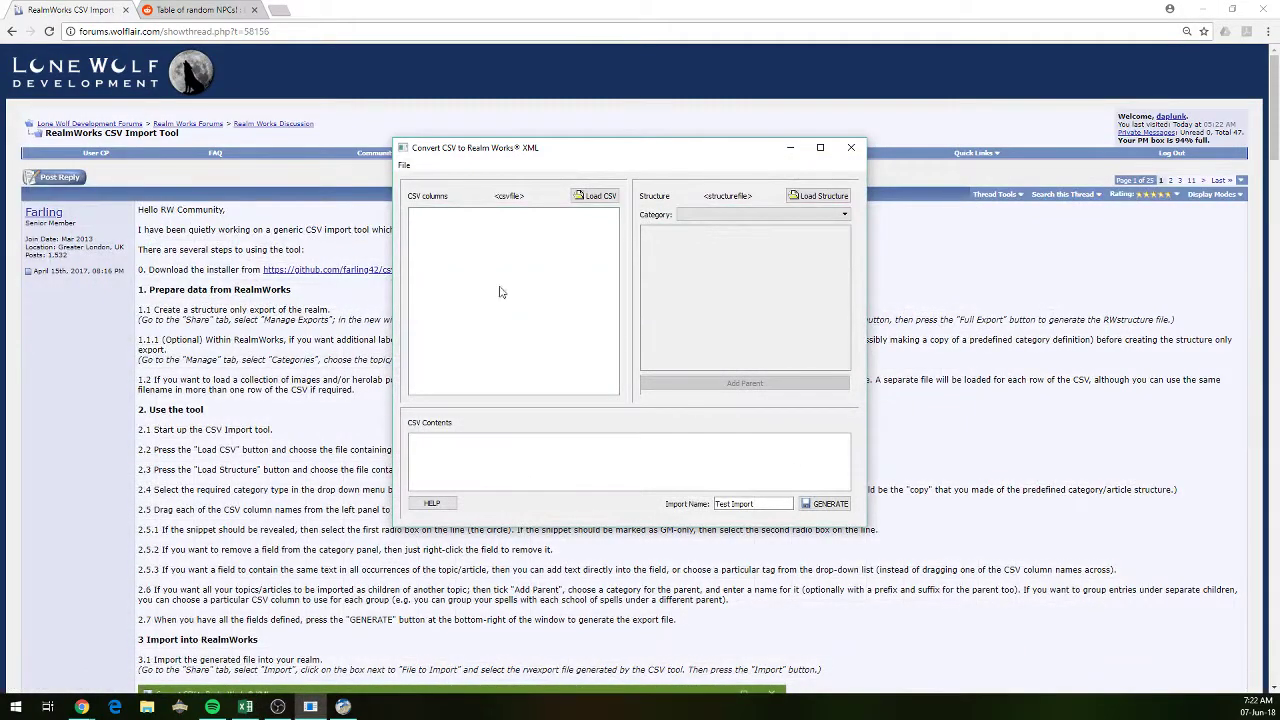
{"action": "left_click_drag", "start_coordinate": [505, 155], "coordinate": [553, 189]}
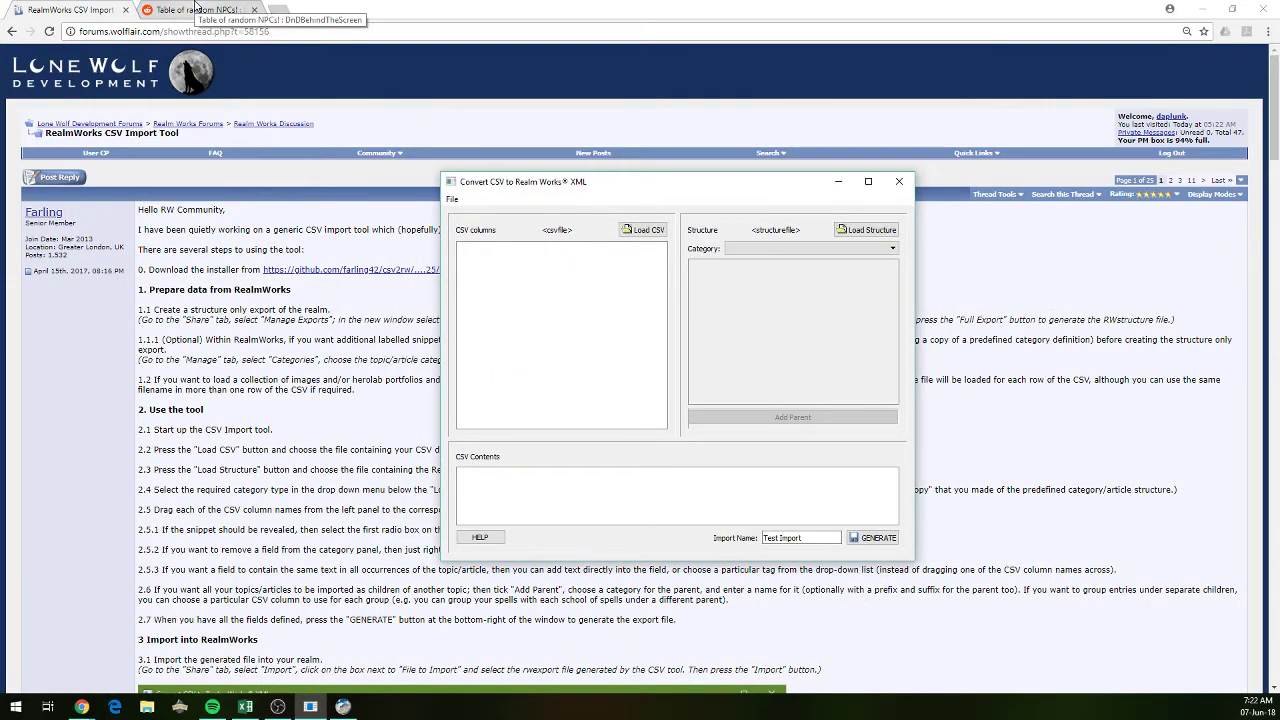
- Open the Table of random NPCs post's linked spreadsheet and select the whole NPC table from the Name header
{"action": "left_click", "coordinate": [197, 8]}
{"action": "scroll", "coordinate": [145, 187], "scroll_direction": "down", "scroll_amount": 1}
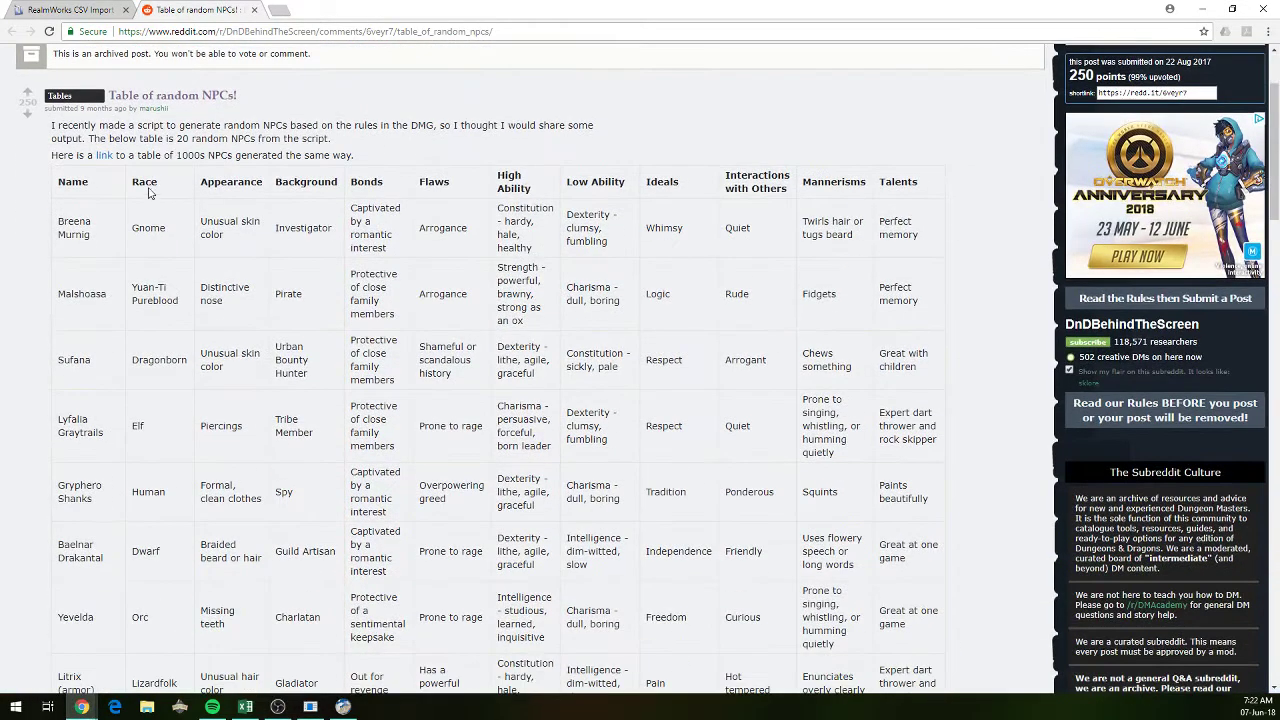
{"action": "left_click_drag", "start_coordinate": [292, 100], "coordinate": [104, 97]}
{"action": "left_click", "coordinate": [295, 100]}
{"action": "scroll", "coordinate": [589, 195], "scroll_direction": "down", "scroll_amount": 1}
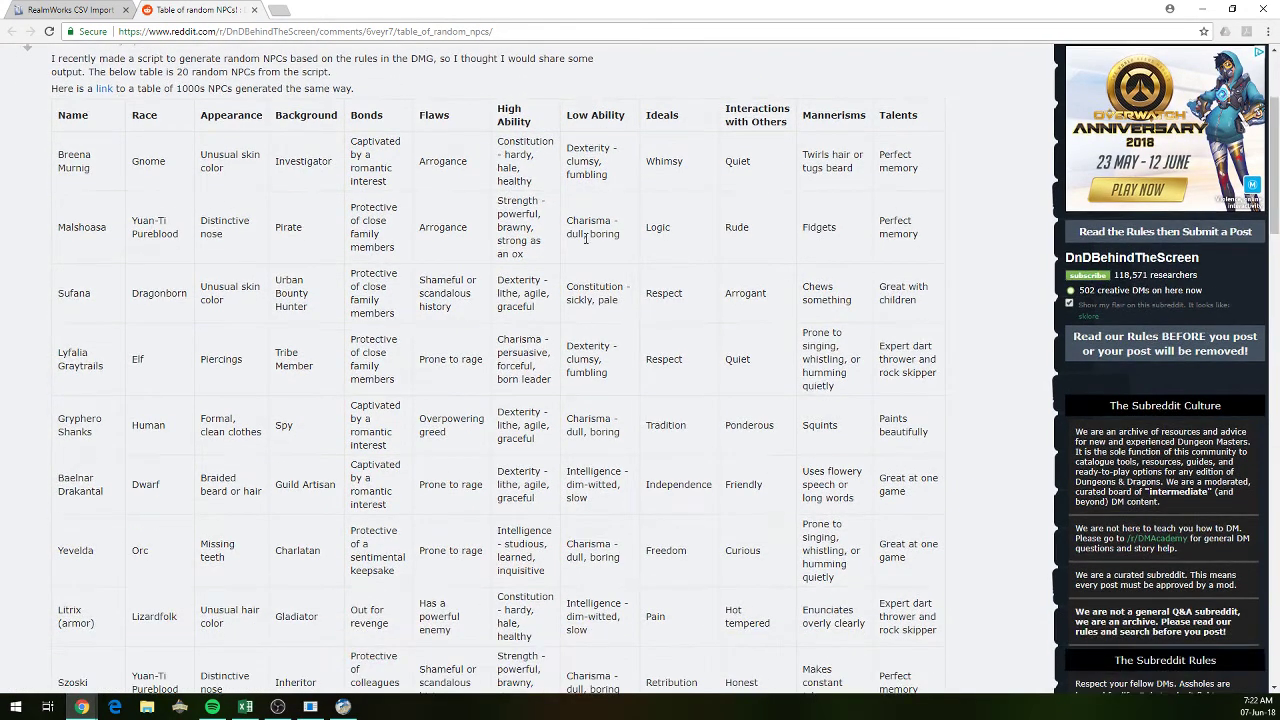
{"action": "scroll", "coordinate": [580, 276], "scroll_direction": "down", "scroll_amount": 1}
{"action": "scroll", "coordinate": [580, 276], "scroll_direction": "up", "scroll_amount": 3}
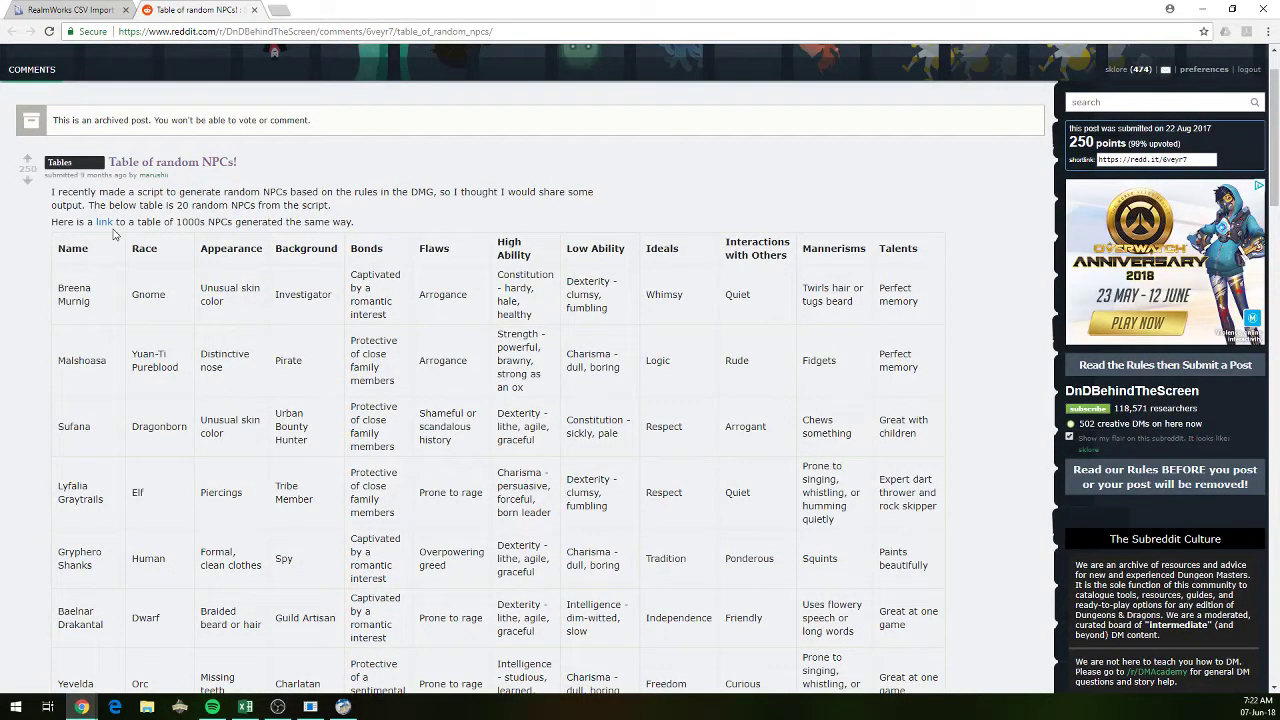
{"action": "middle_click", "coordinate": [106, 223]}
{"action": "left_click_drag", "start_coordinate": [57, 248], "coordinate": [938, 170]}
- Paste the NPC table into cell A1 of the blank sheet using Match Destination Formatting
{"action": "left_click", "coordinate": [343, 706]}
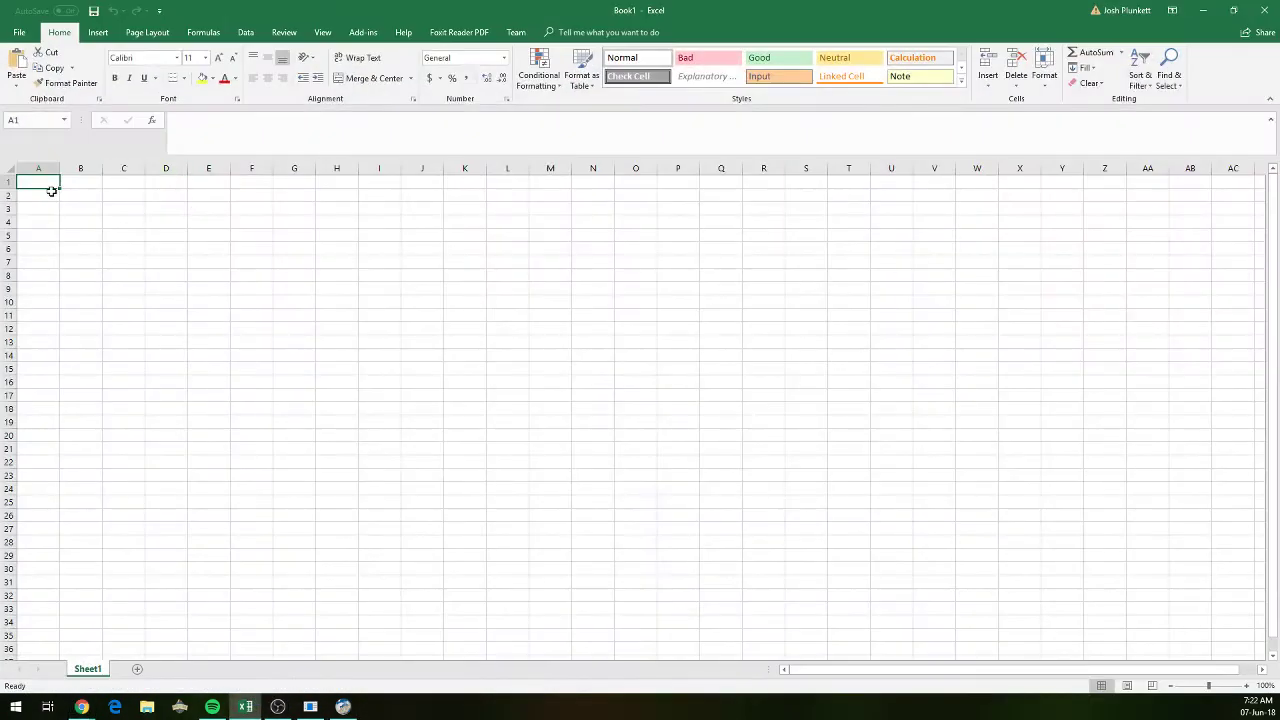
{"action": "right_click", "coordinate": [50, 190]}
{"action": "left_click", "coordinate": [38, 182]}
{"action": "right_click", "coordinate": [38, 184]}
{"action": "left_click", "coordinate": [80, 239]}
{"action": "left_click_drag", "start_coordinate": [38, 168], "coordinate": [522, 163]}
{"action": "left_click", "coordinate": [550, 168]}
{"action": "left_click_drag", "start_coordinate": [80, 249], "coordinate": [80, 236]}
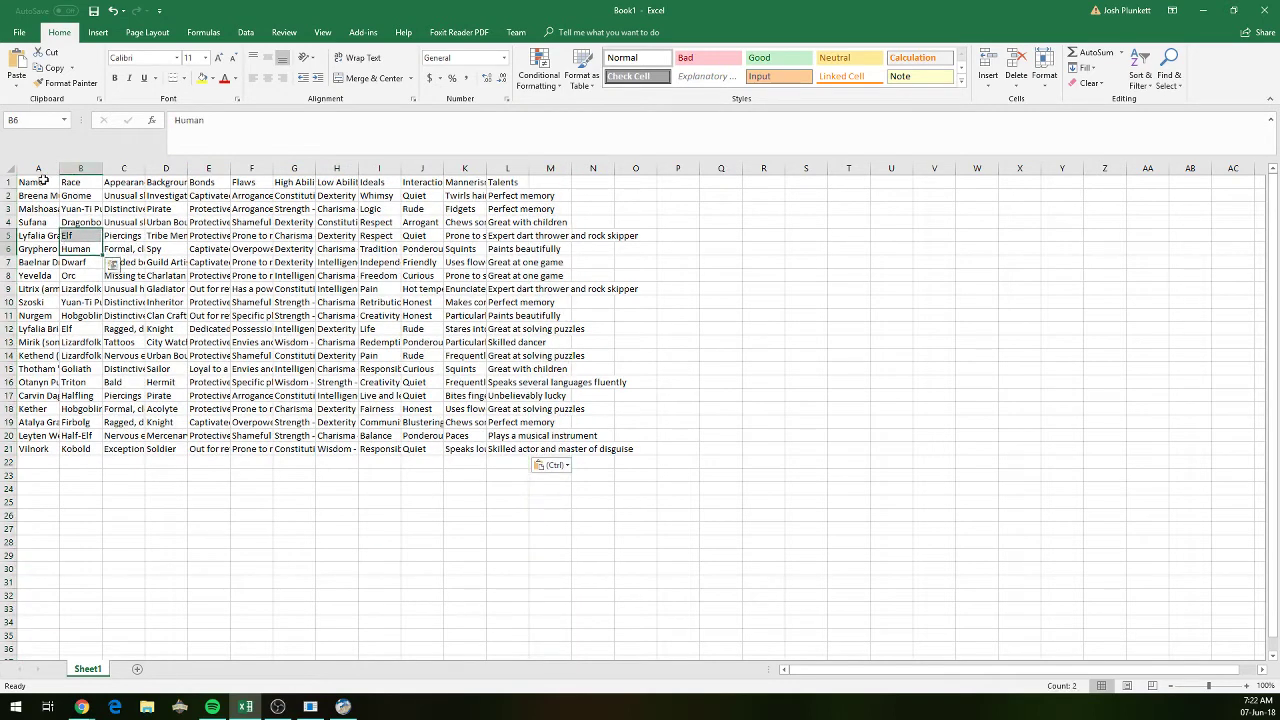
{"action": "right_click", "coordinate": [38, 180]}
{"action": "left_click", "coordinate": [77, 247]}
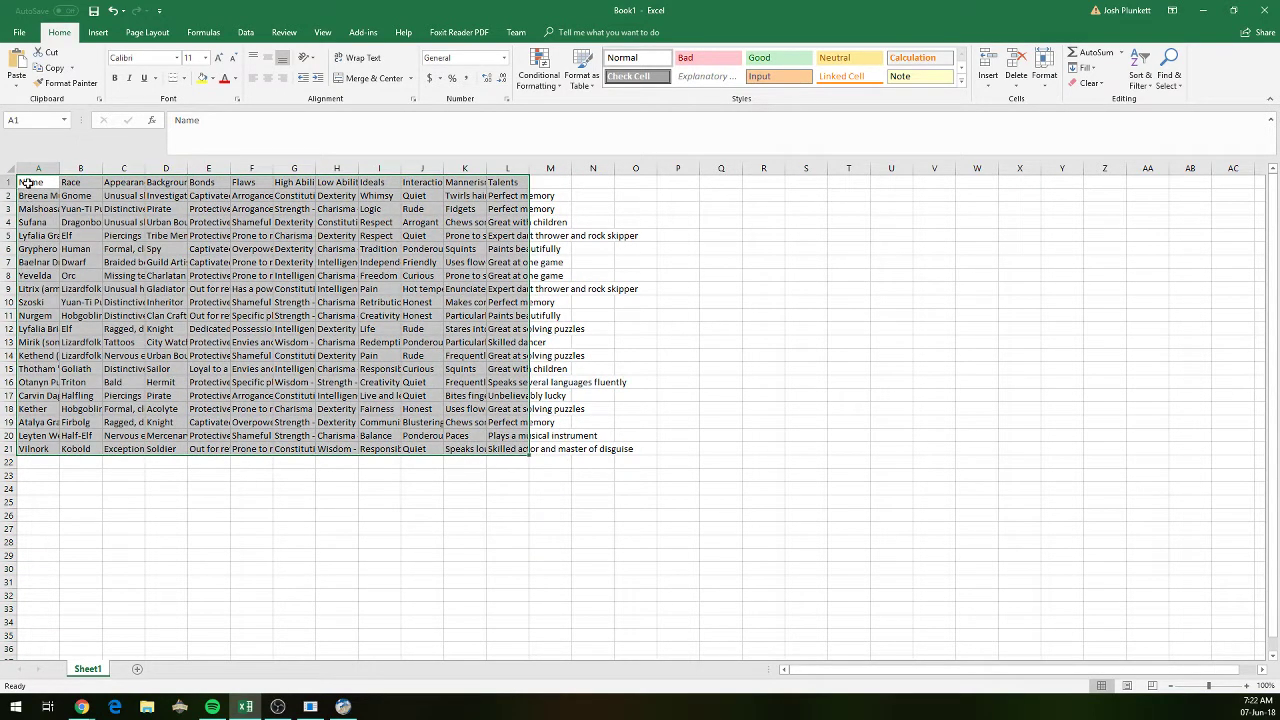
- Make header row A1:L1 bold and autofit columns A through L
{"action": "left_click_drag", "start_coordinate": [27, 182], "coordinate": [520, 184]}
{"action": "key", "text": "ctrl+b"}
{"action": "left_click", "coordinate": [520, 302]}
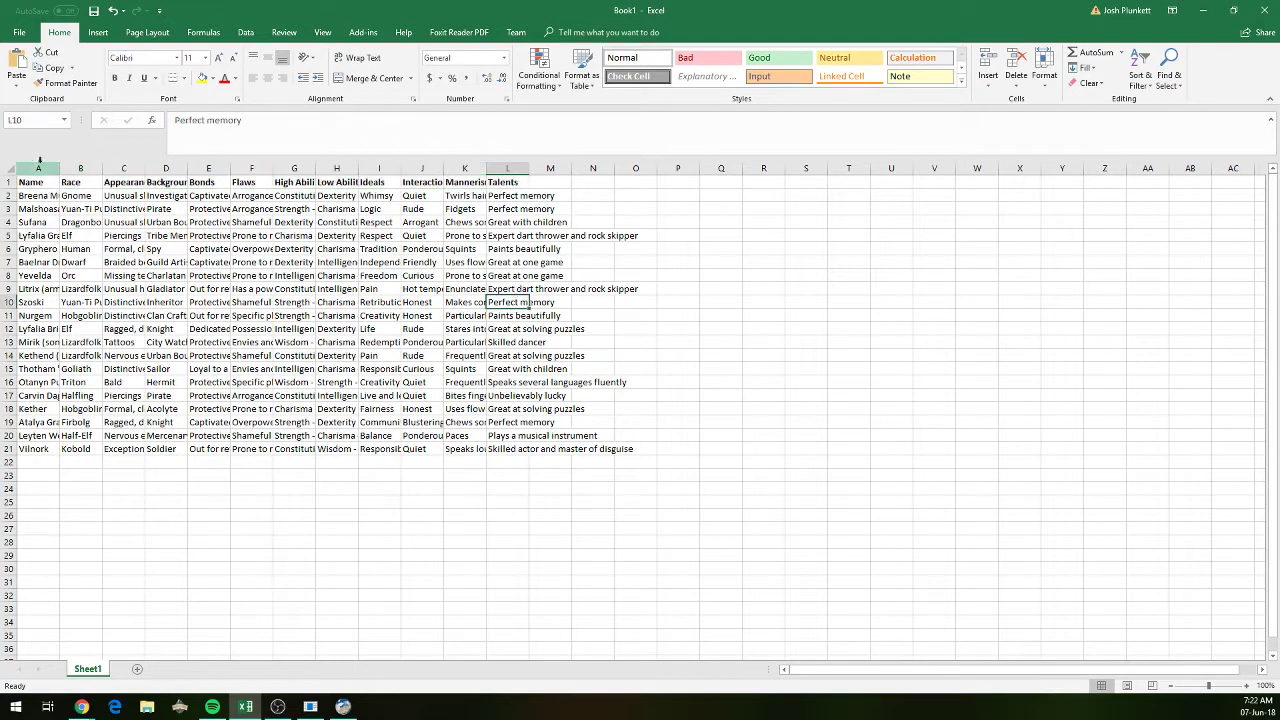
{"action": "left_click_drag", "start_coordinate": [30, 168], "coordinate": [527, 166]}
{"action": "double_click", "coordinate": [529, 167]}
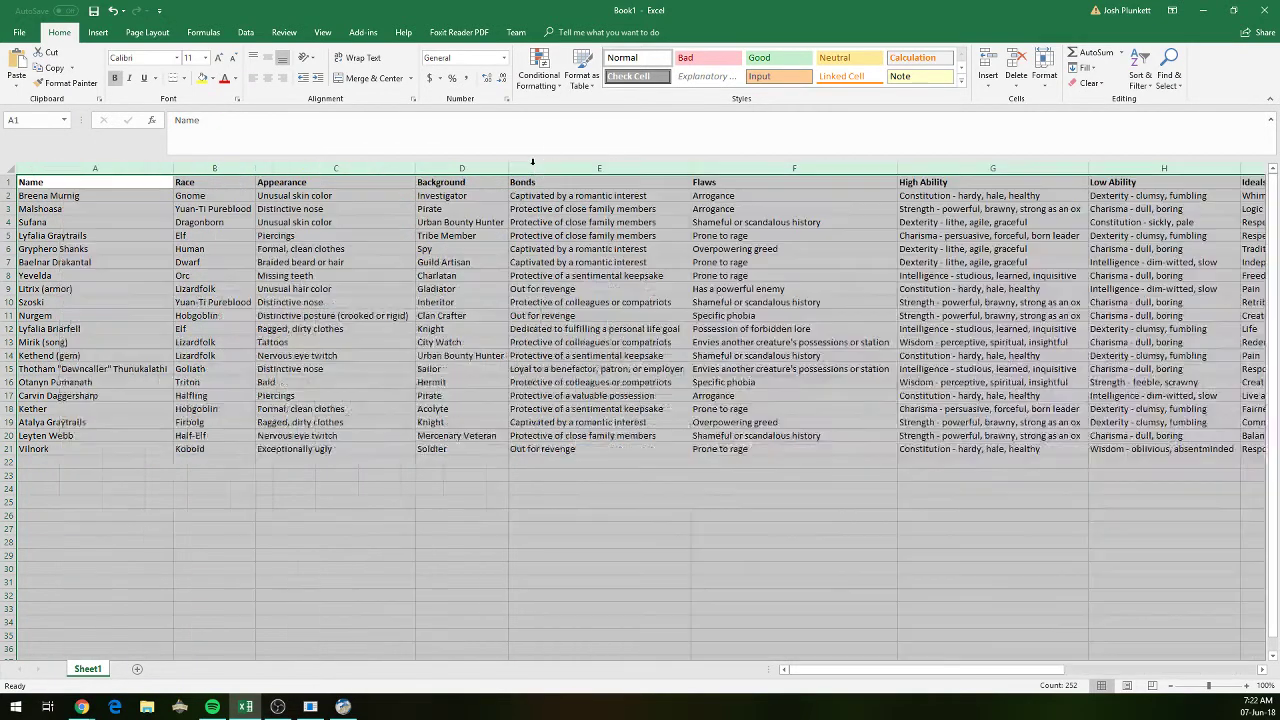
{"action": "left_click", "coordinate": [428, 315]}
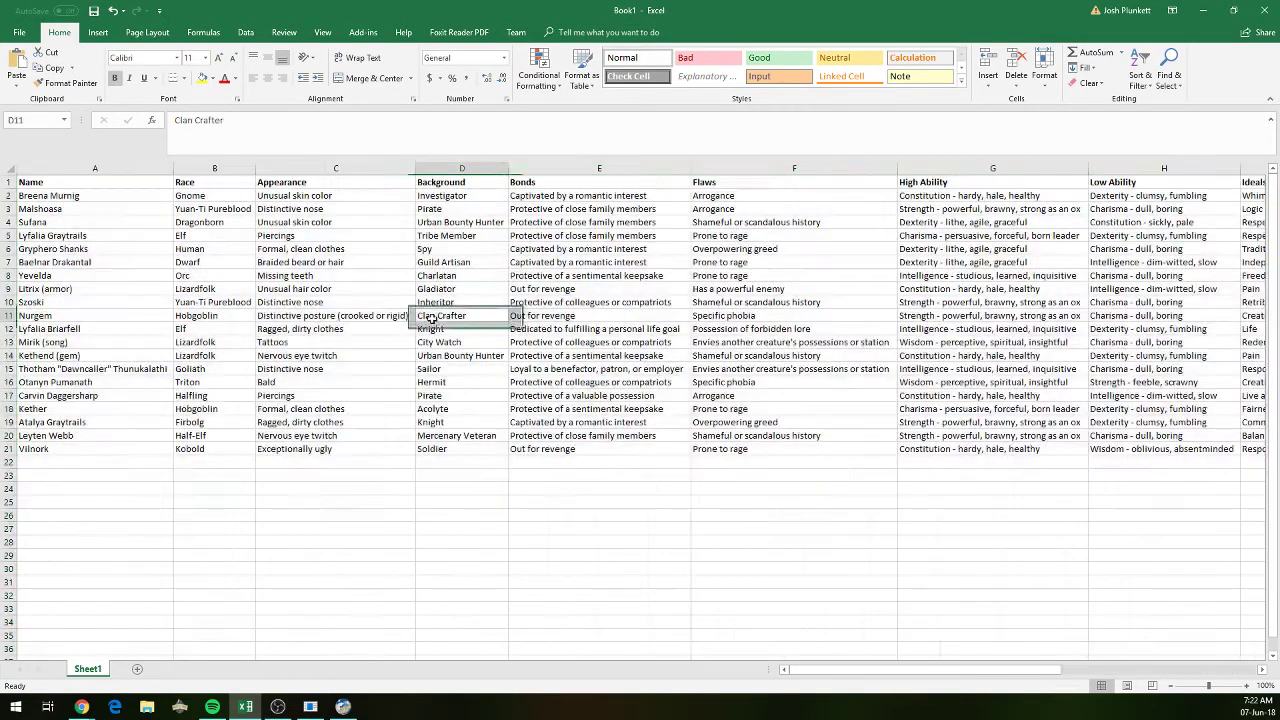
{"action": "left_click", "coordinate": [71, 182]}
{"action": "left_click_drag", "start_coordinate": [995, 670], "coordinate": [960, 672]}
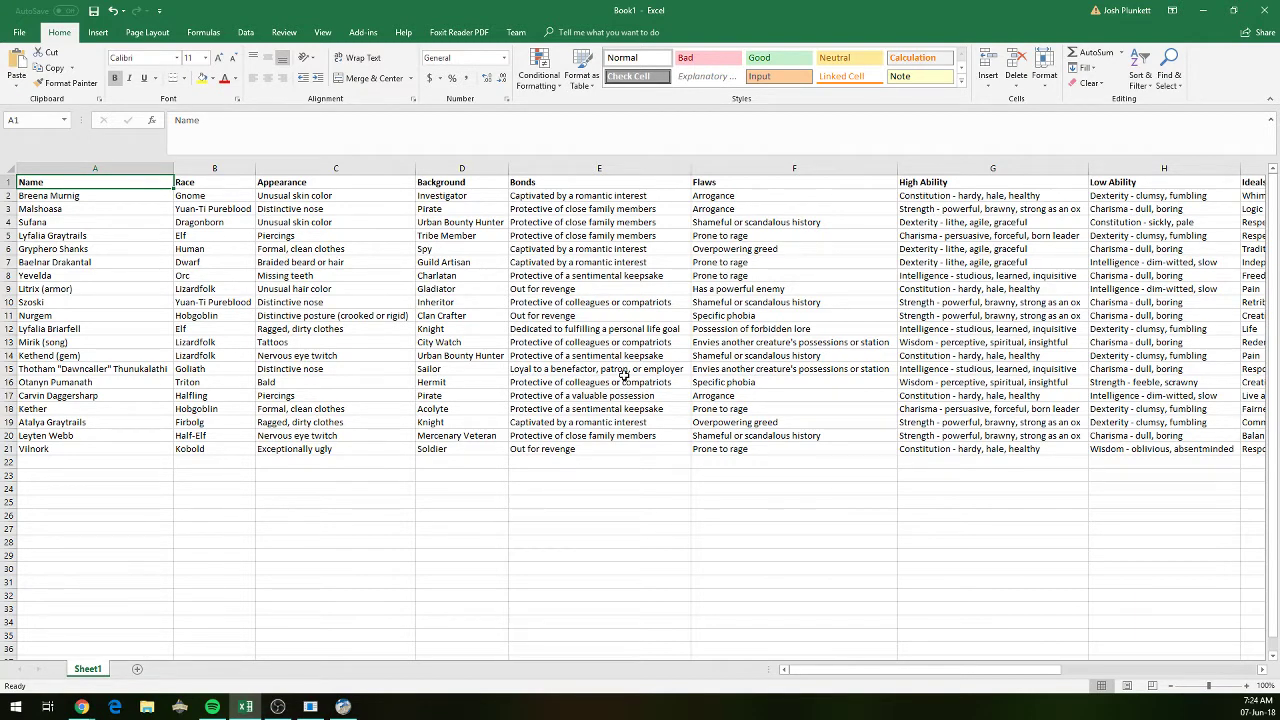
- Review the table block and select the twenty NPC names in column A
{"action": "left_click_drag", "start_coordinate": [115, 184], "coordinate": [1121, 451]}
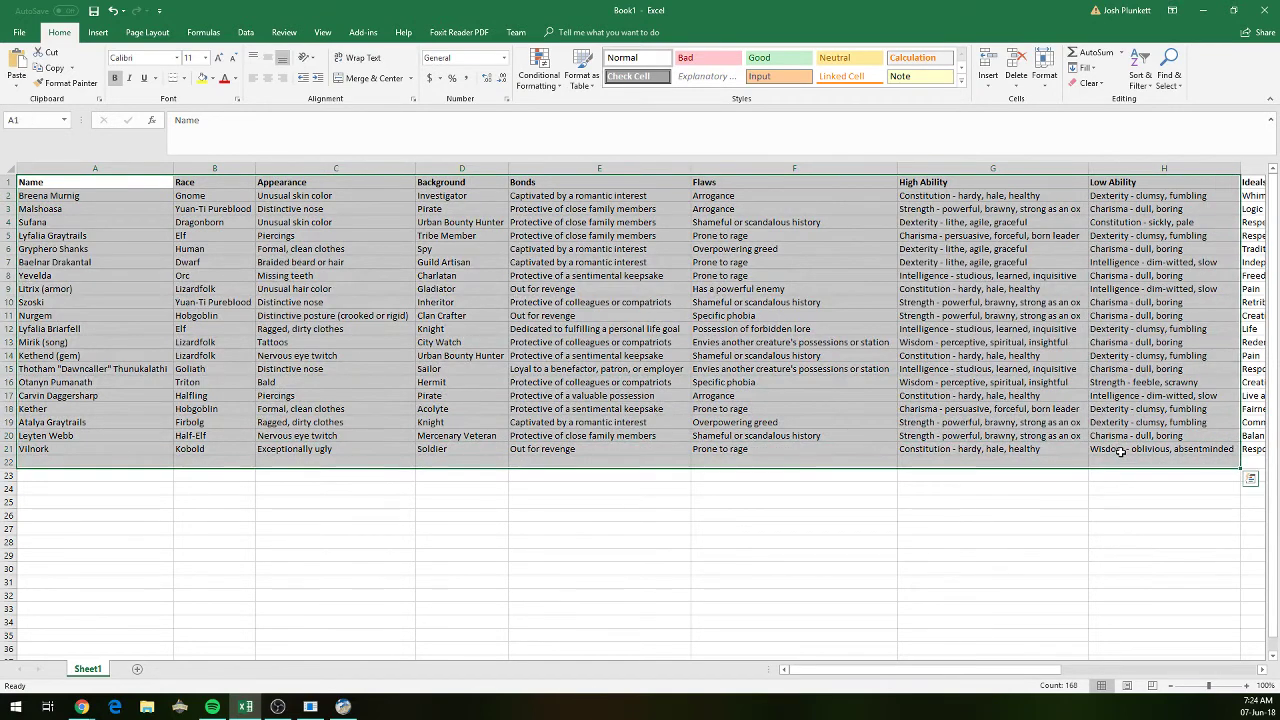
{"action": "left_click", "coordinate": [607, 355]}
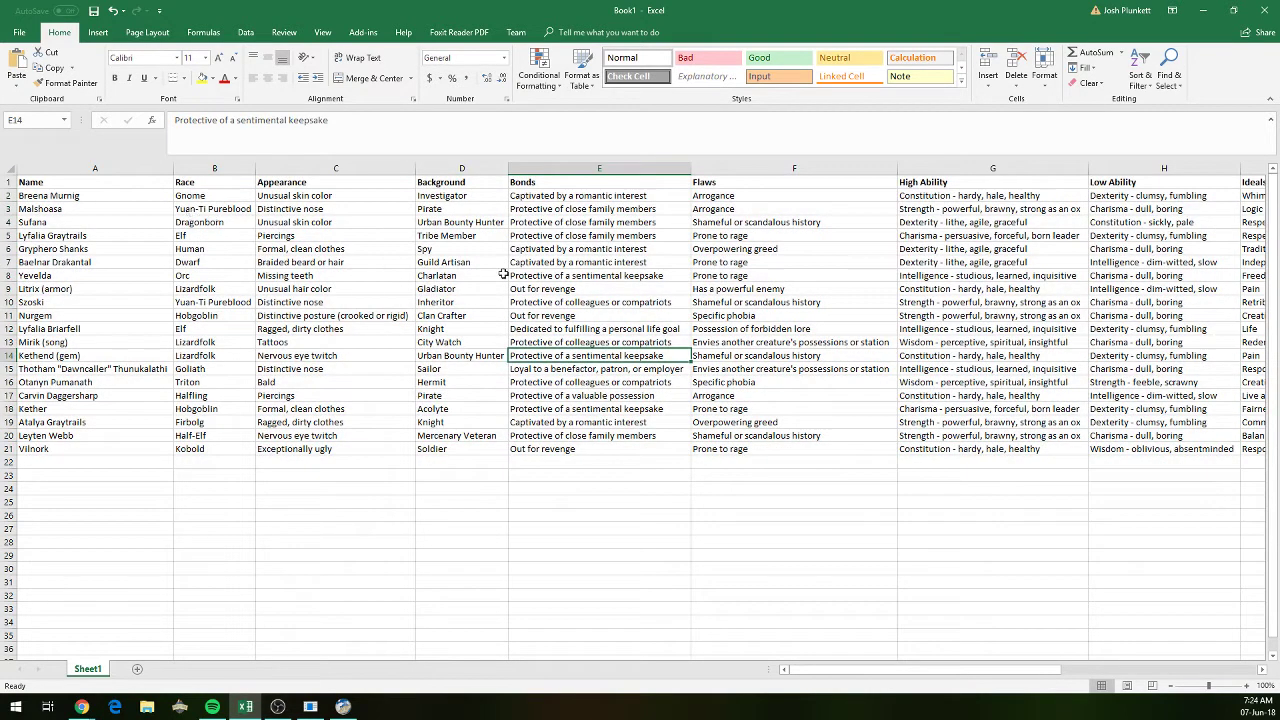
{"action": "left_click", "coordinate": [137, 179]}
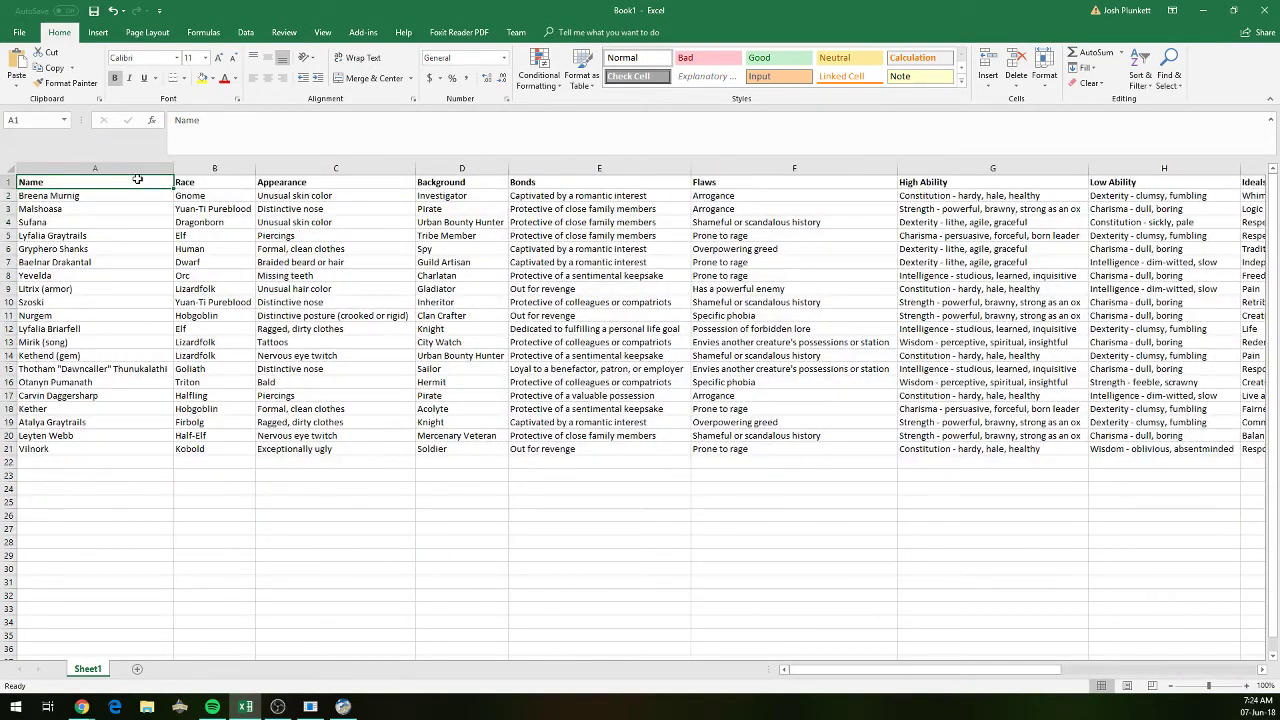
{"action": "key", "text": "Down"}
{"action": "key", "text": "ctrl+shift+Down"}
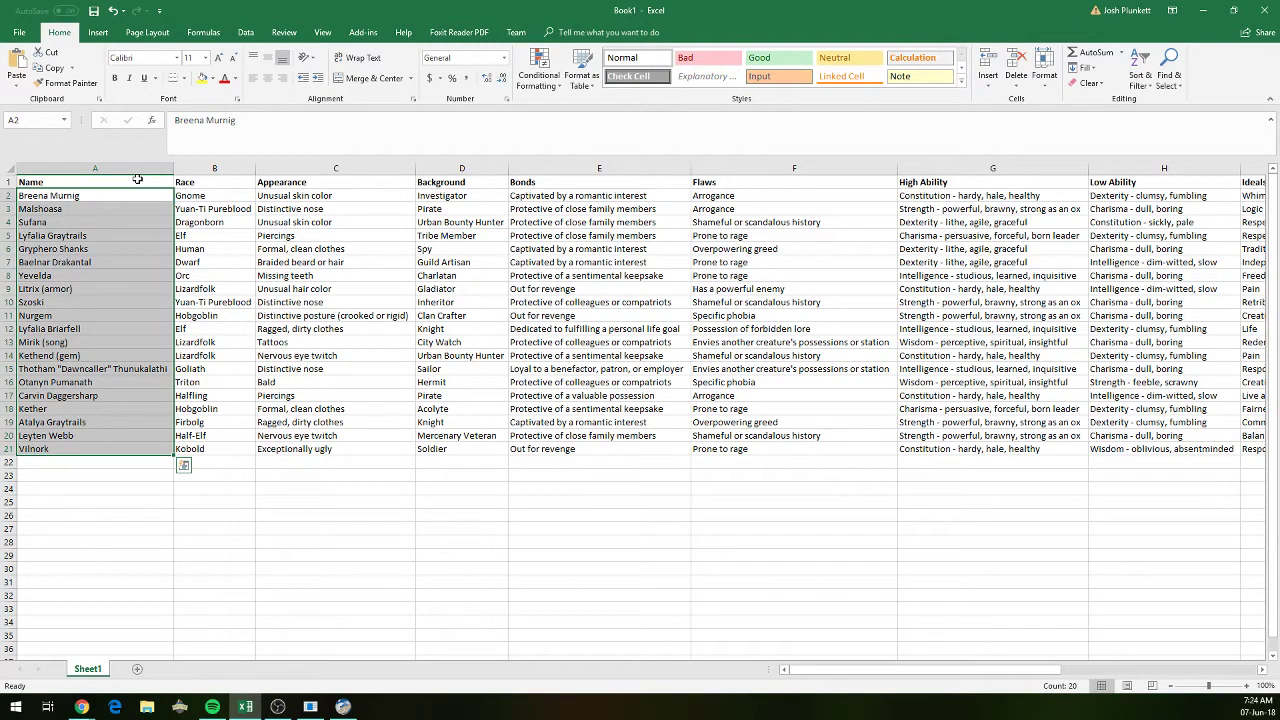
{"action": "key", "text": "Down"}
{"action": "key", "text": "Down"}
{"action": "key", "text": "Down"}
{"action": "key", "text": "Down"}
{"action": "key", "text": "Right"}
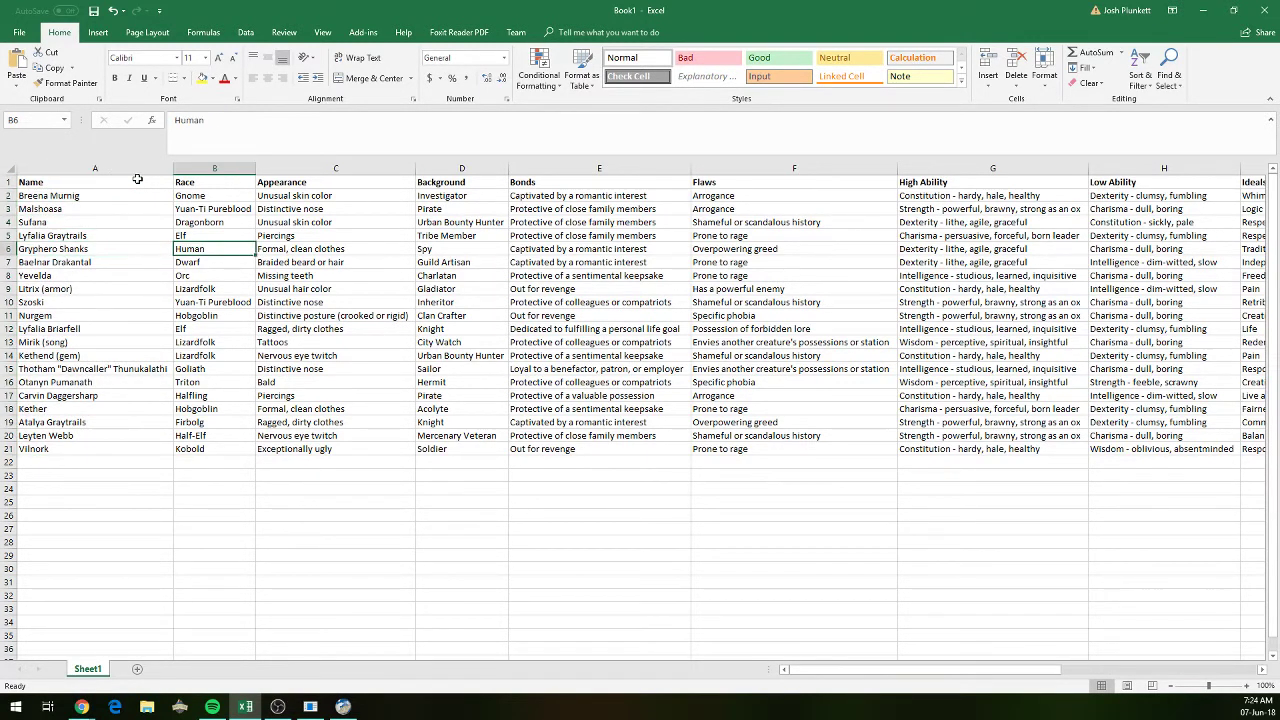
{"action": "key", "text": "Right"}
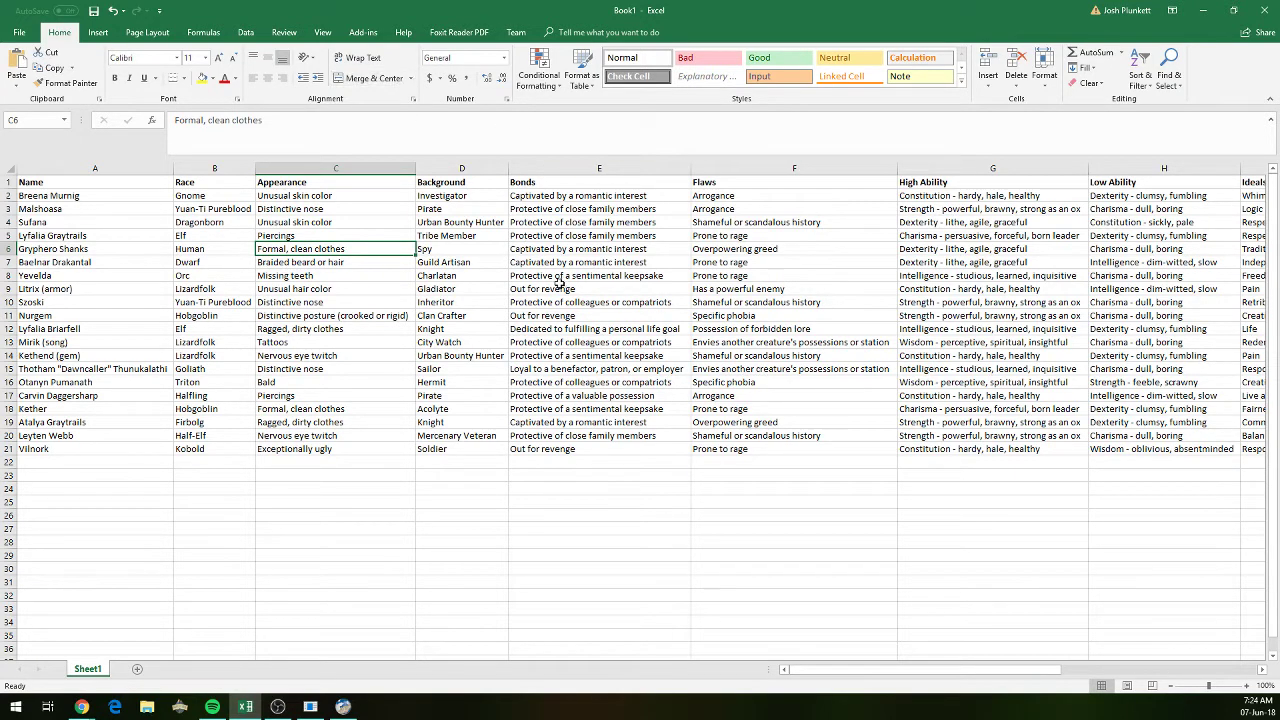
- Inspect the Yuan-Ti Pureblood race in B3 and the Appearance entry in C6, then switch to Realm Works
{"action": "left_click_drag", "start_coordinate": [124, 186], "coordinate": [1045, 497]}
{"action": "left_click", "coordinate": [1045, 497]}
{"action": "left_click", "coordinate": [80, 232]}
{"action": "left_click", "coordinate": [226, 206]}
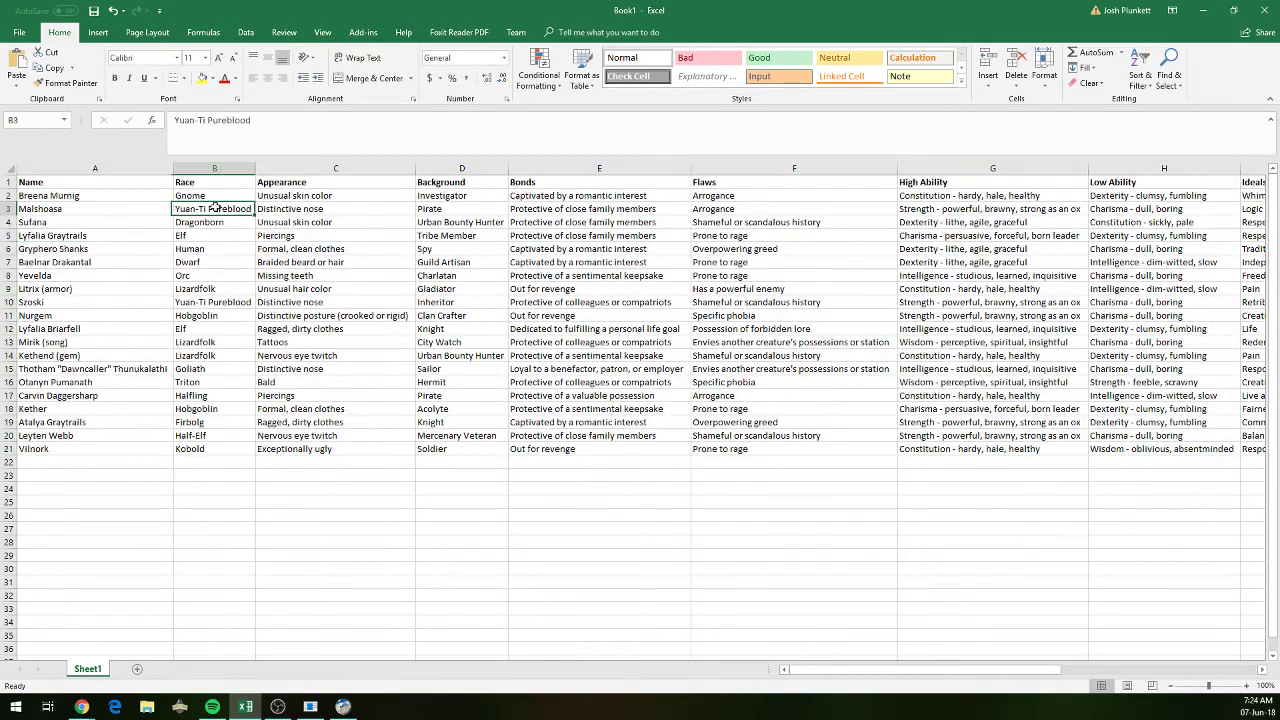
{"action": "left_click", "coordinate": [295, 249]}
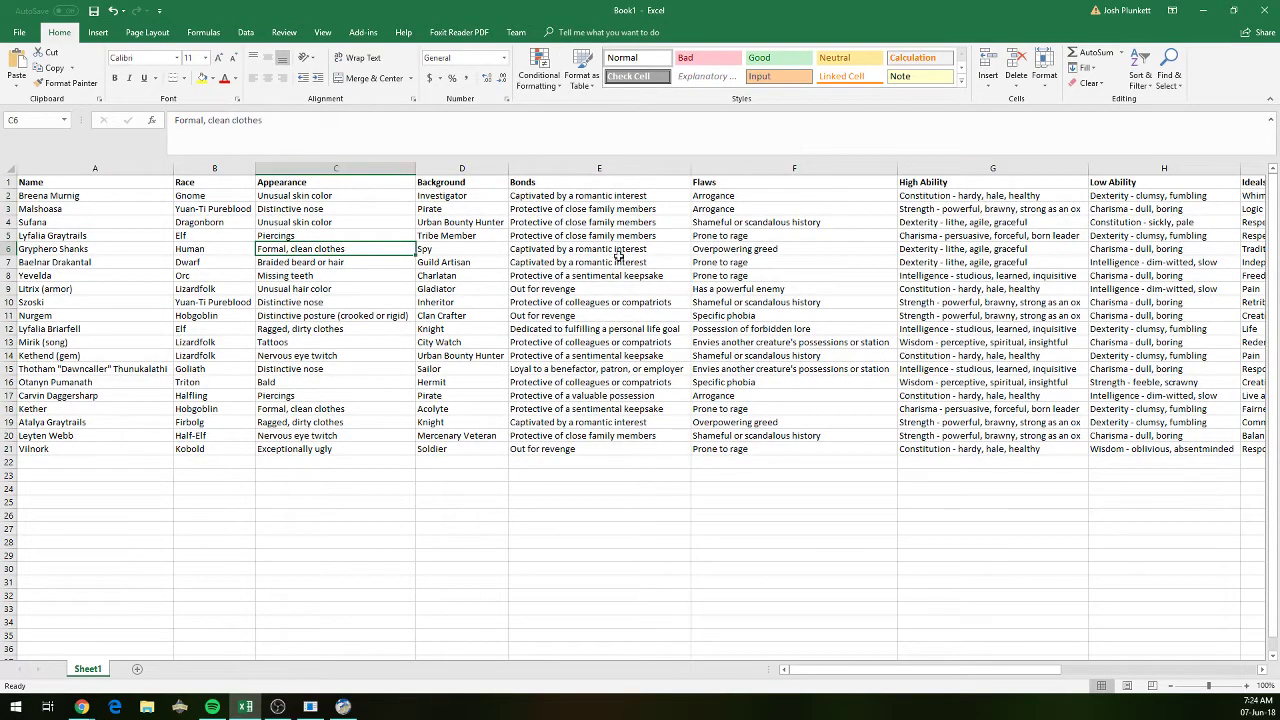
{"action": "left_click", "coordinate": [343, 707]}
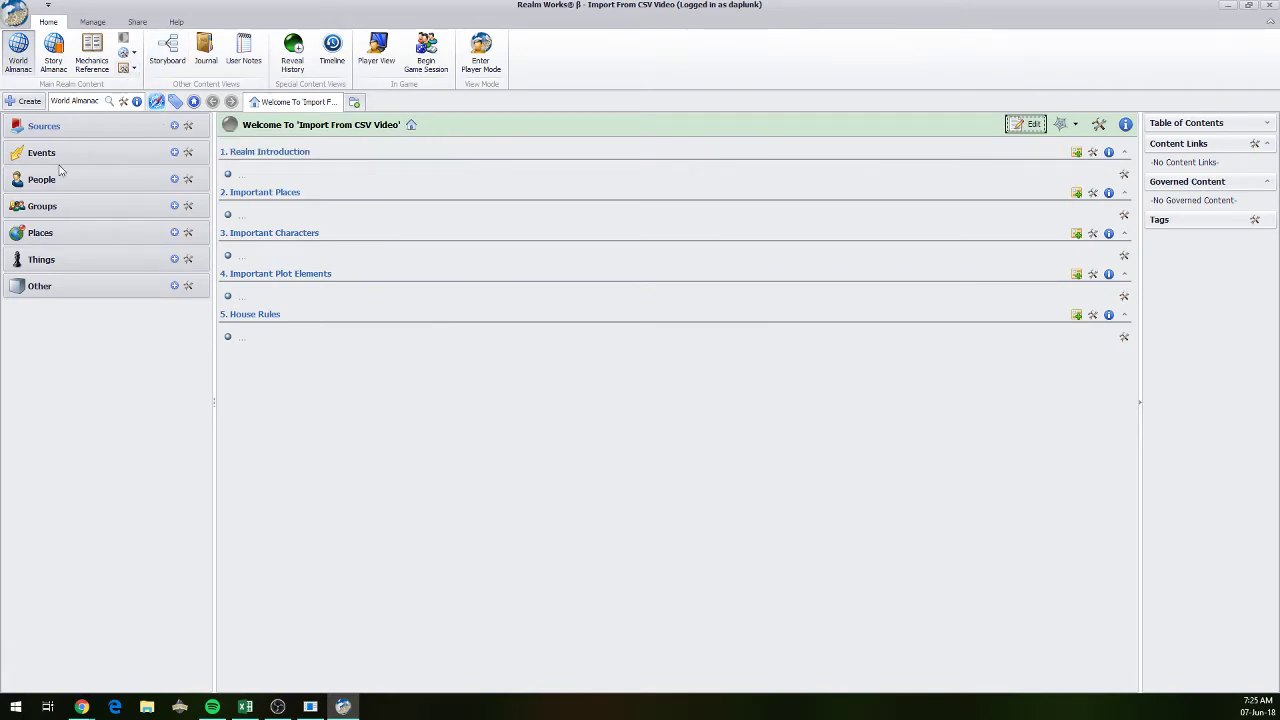
- Add a new Individual topic under People and snap Realm Works to the right, Excel to the left
{"action": "left_click", "coordinate": [174, 180]}
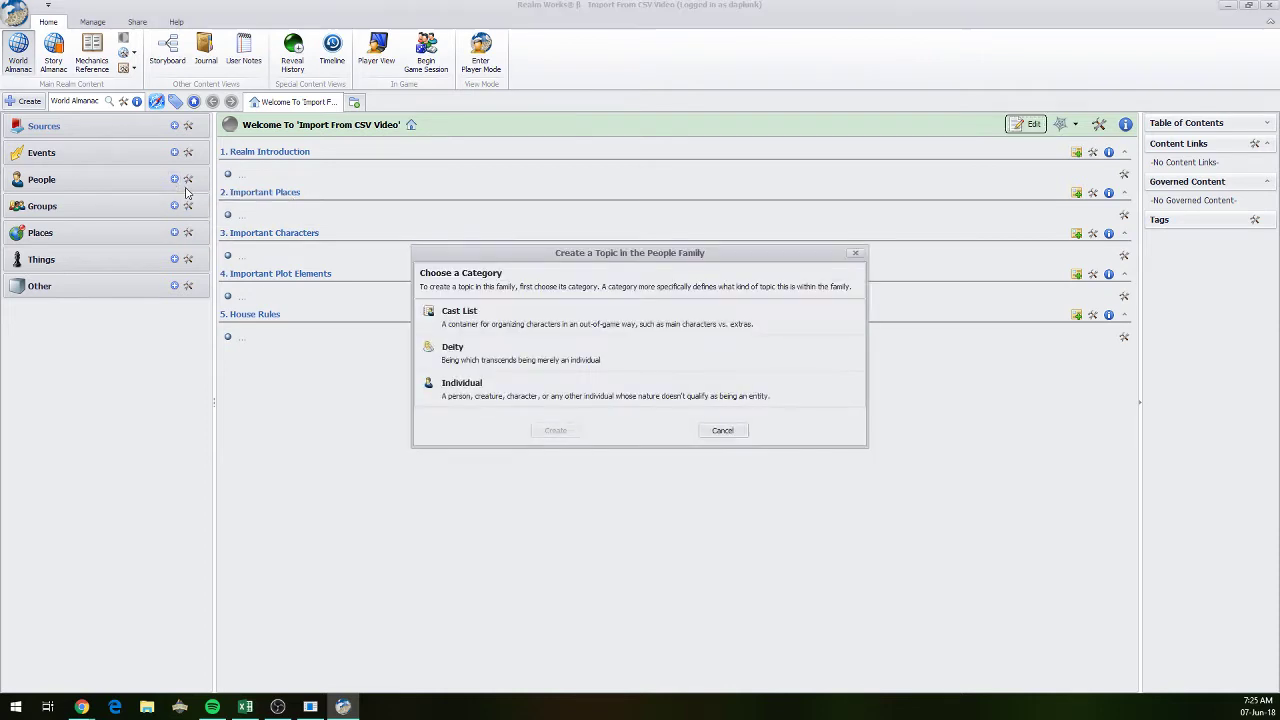
{"action": "double_click", "coordinate": [472, 388]}
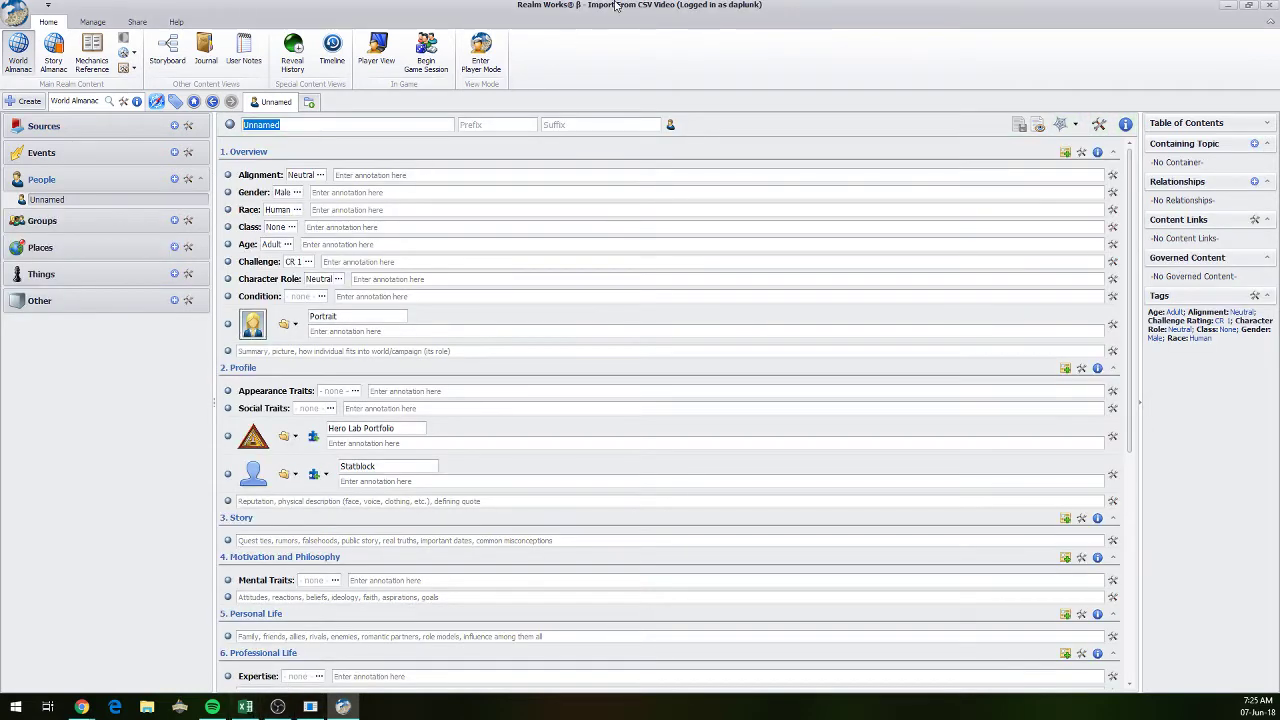
{"action": "key", "text": "super+Right"}
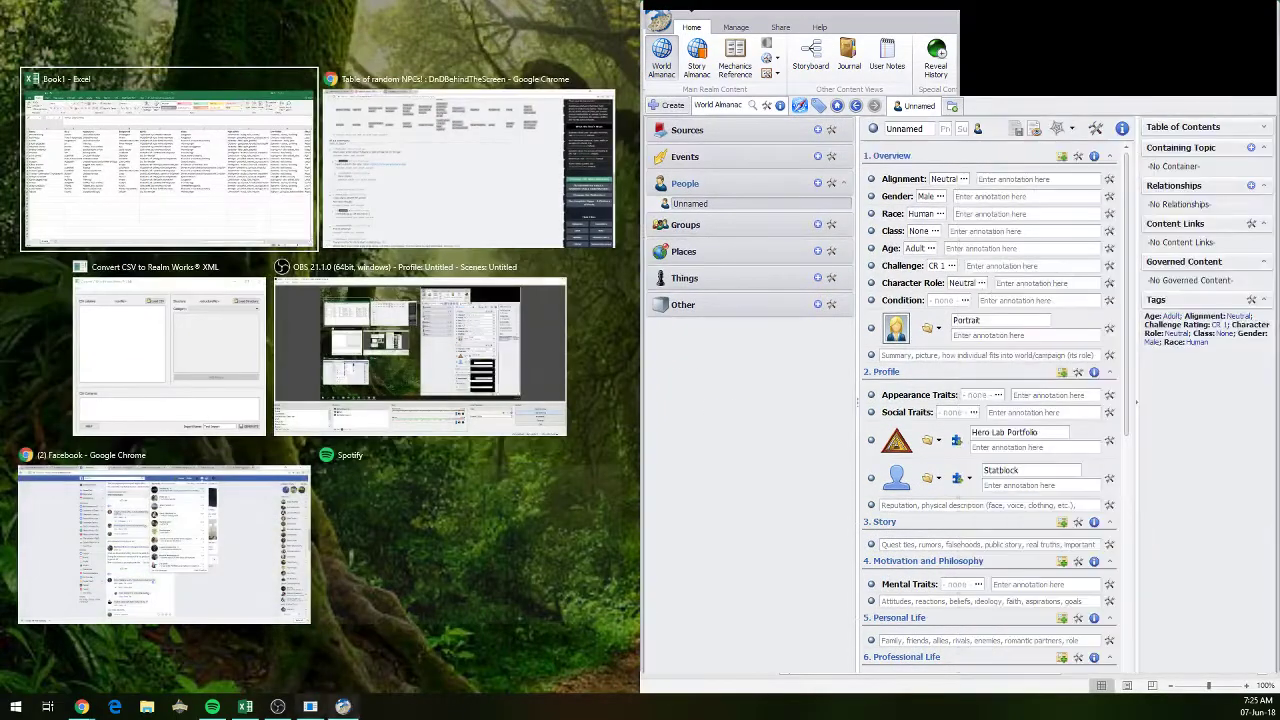
{"action": "key", "text": "Escape"}
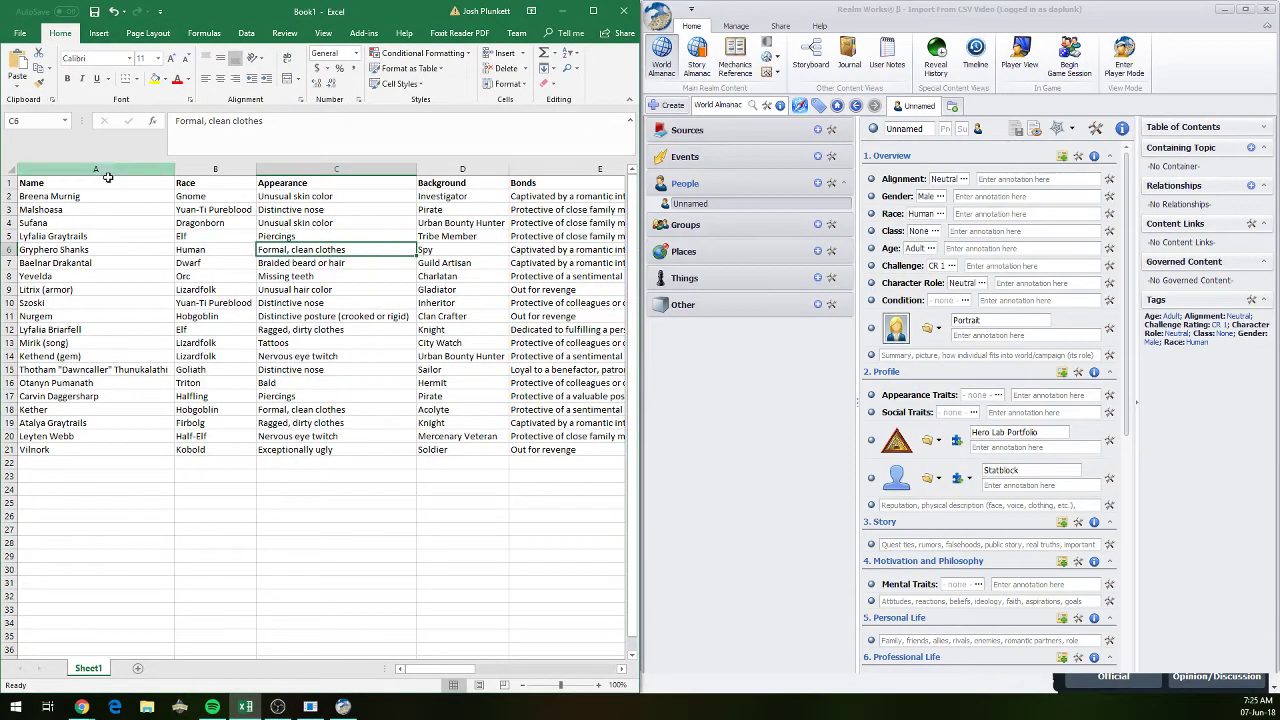
{"action": "left_click", "coordinate": [108, 181]}
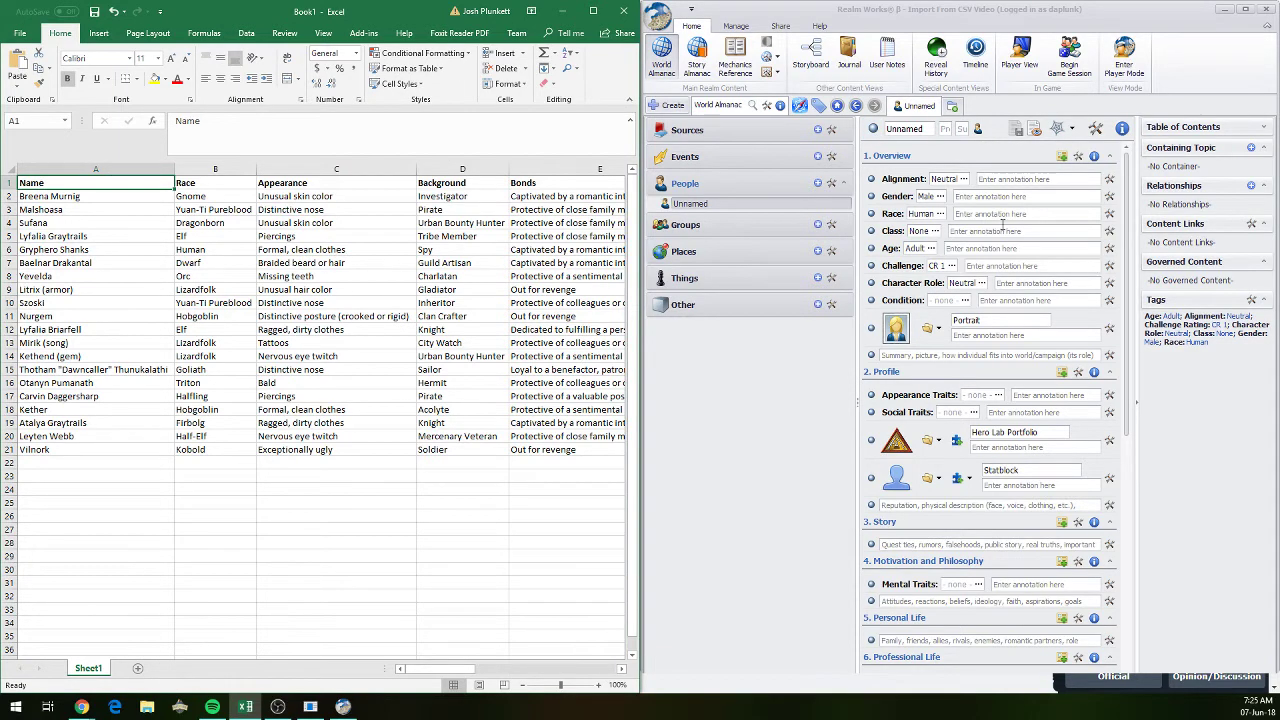
{"action": "left_click", "coordinate": [946, 215]}
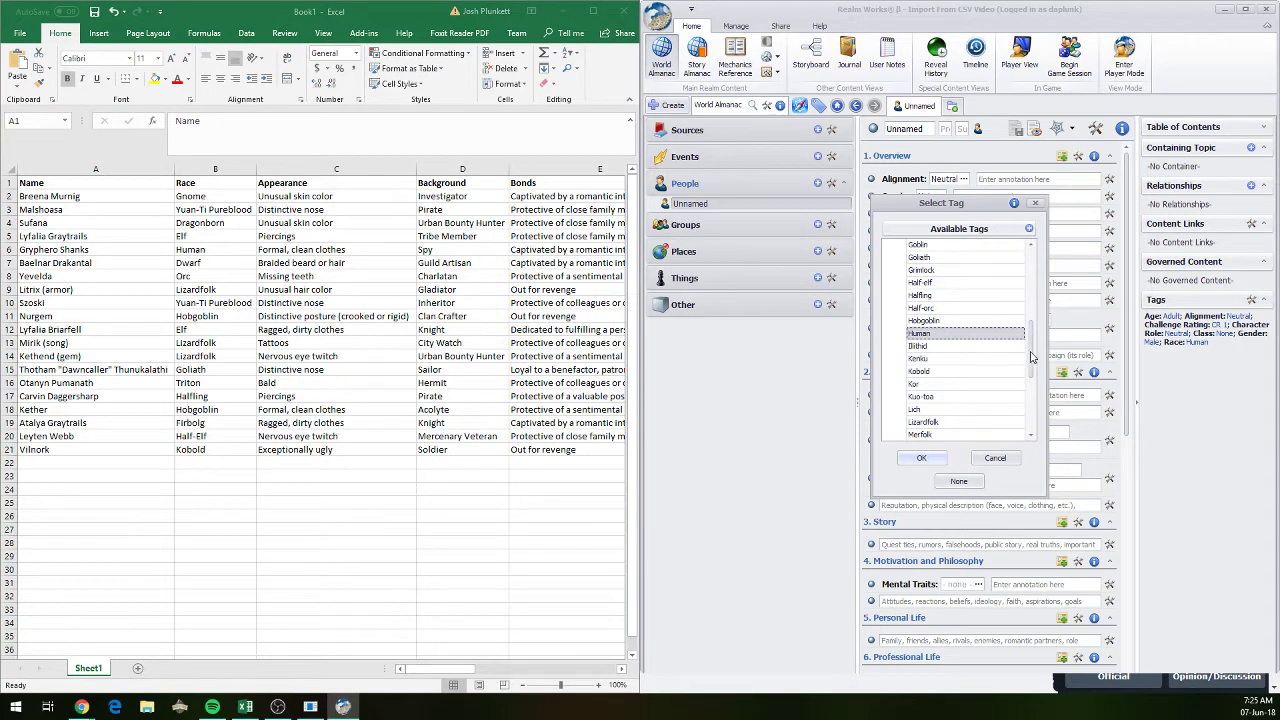
{"action": "left_click_drag", "start_coordinate": [1033, 356], "coordinate": [1044, 398]}
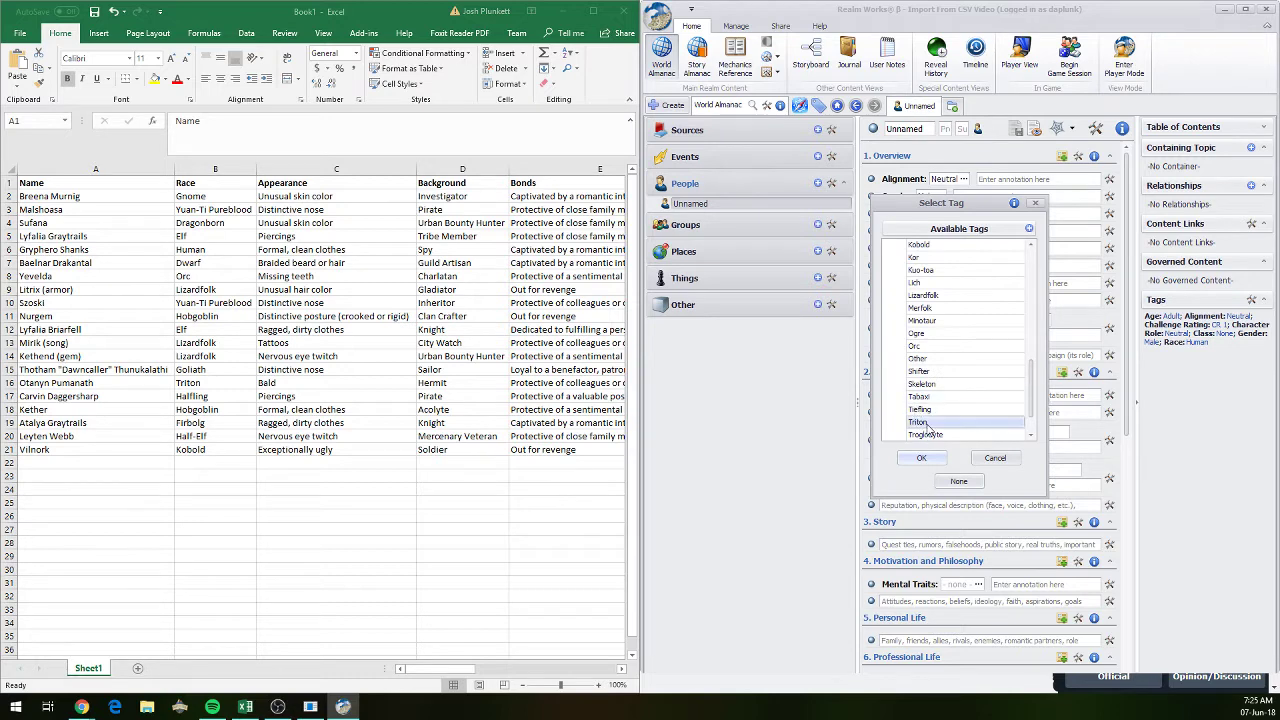
{"action": "left_click_drag", "start_coordinate": [1031, 386], "coordinate": [1033, 328]}
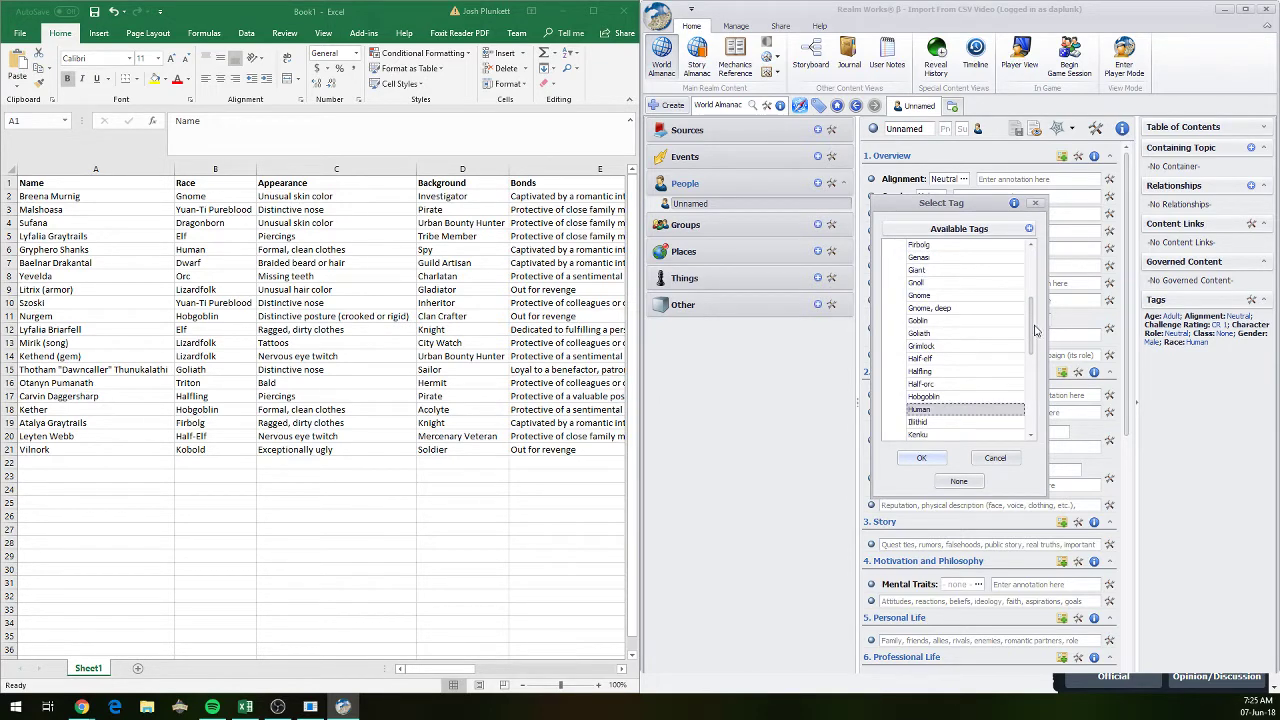
{"action": "left_click_drag", "start_coordinate": [1035, 328], "coordinate": [1037, 306]}
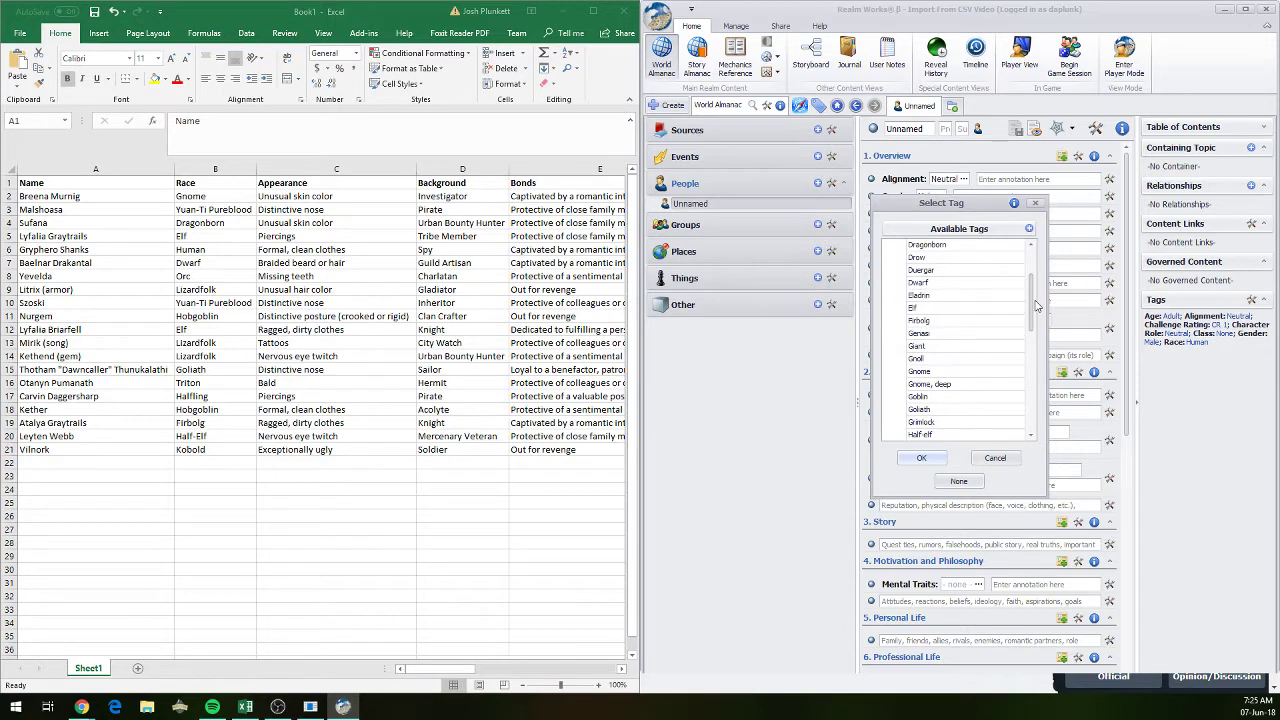
{"action": "left_click", "coordinate": [997, 461]}
{"action": "left_click_drag", "start_coordinate": [212, 198], "coordinate": [212, 448]}
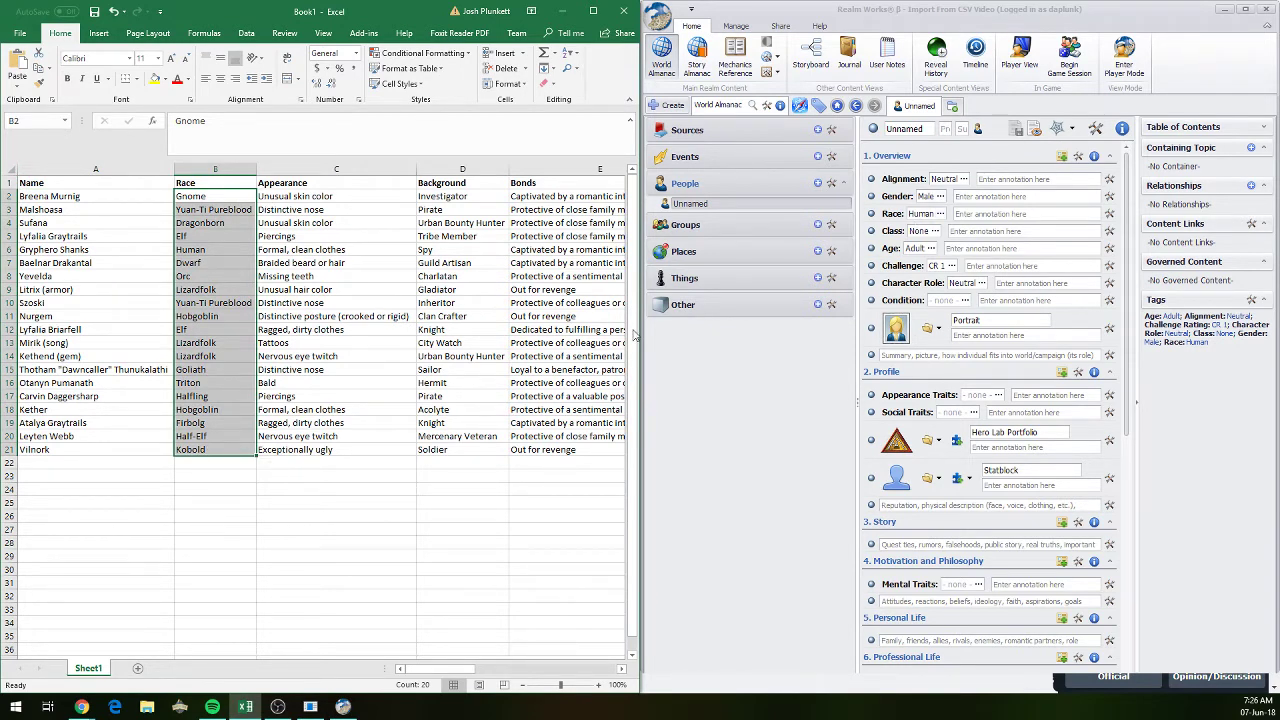
{"action": "left_click_drag", "start_coordinate": [408, 196], "coordinate": [319, 447]}
{"action": "left_click", "coordinate": [332, 329]}
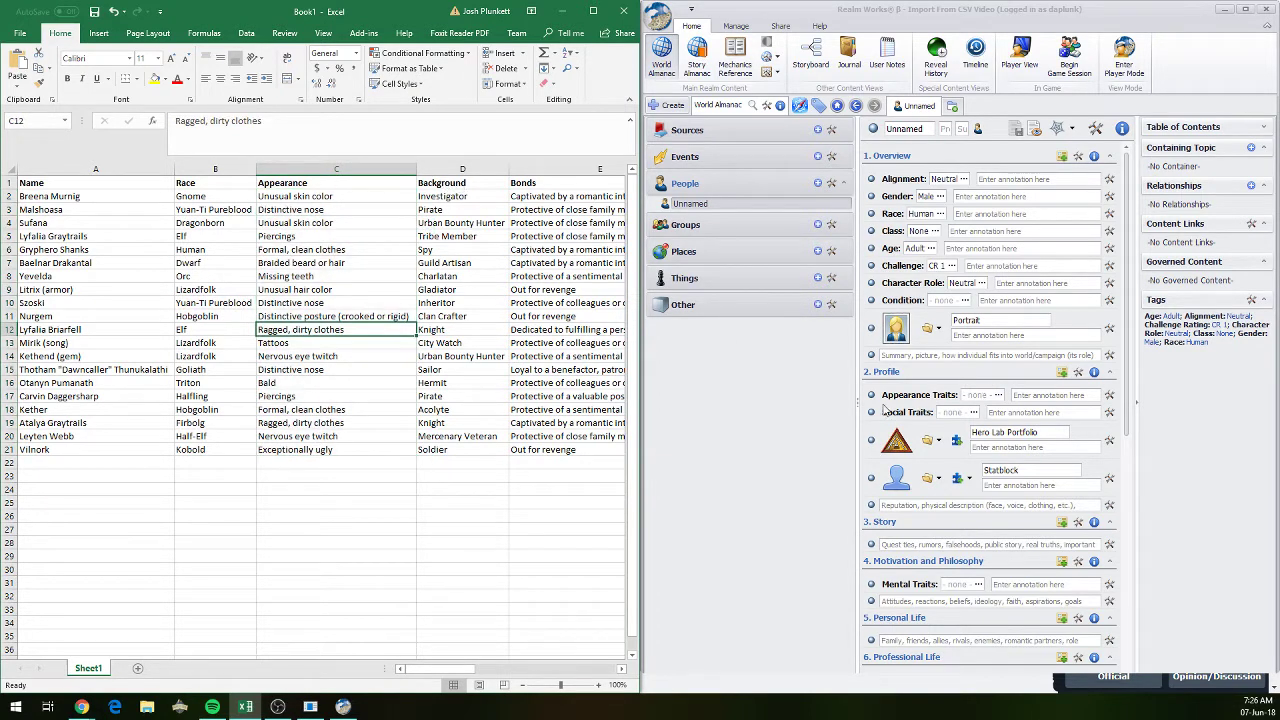
{"action": "scroll", "coordinate": [960, 330], "scroll_direction": "down", "scroll_amount": 5}
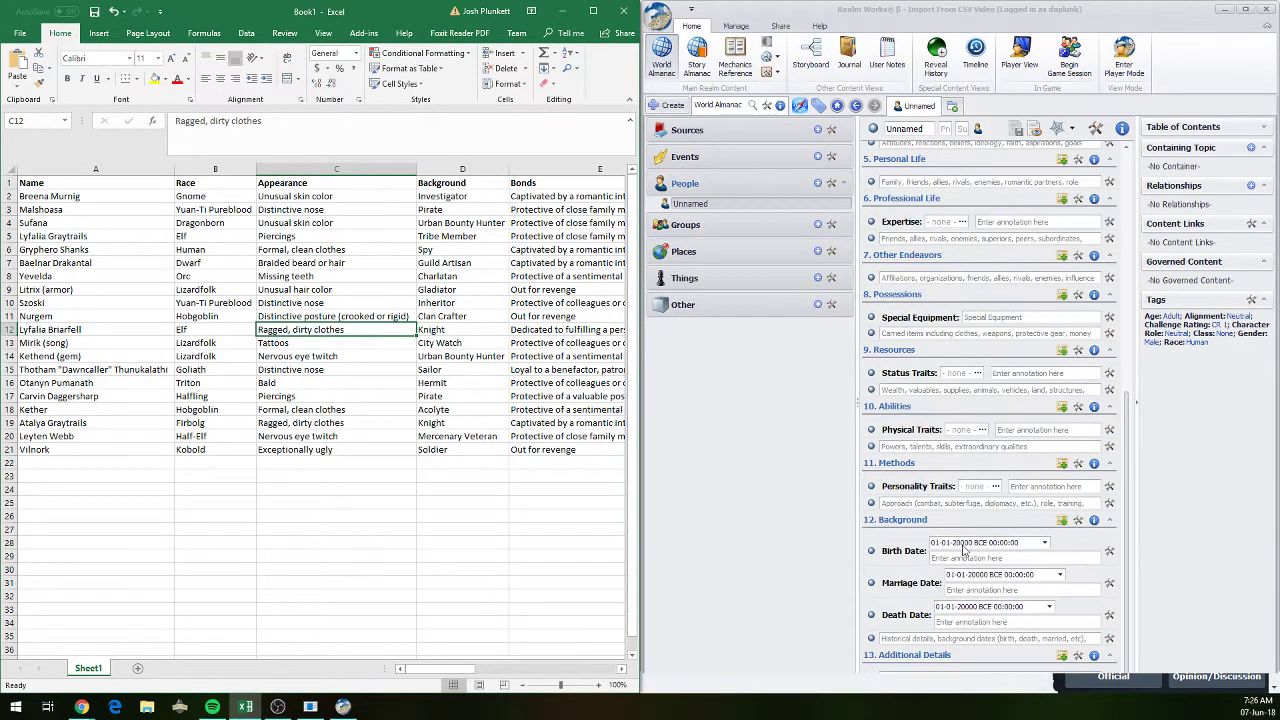
{"action": "left_click", "coordinate": [932, 637]}
{"action": "left_click", "coordinate": [373, 333]}
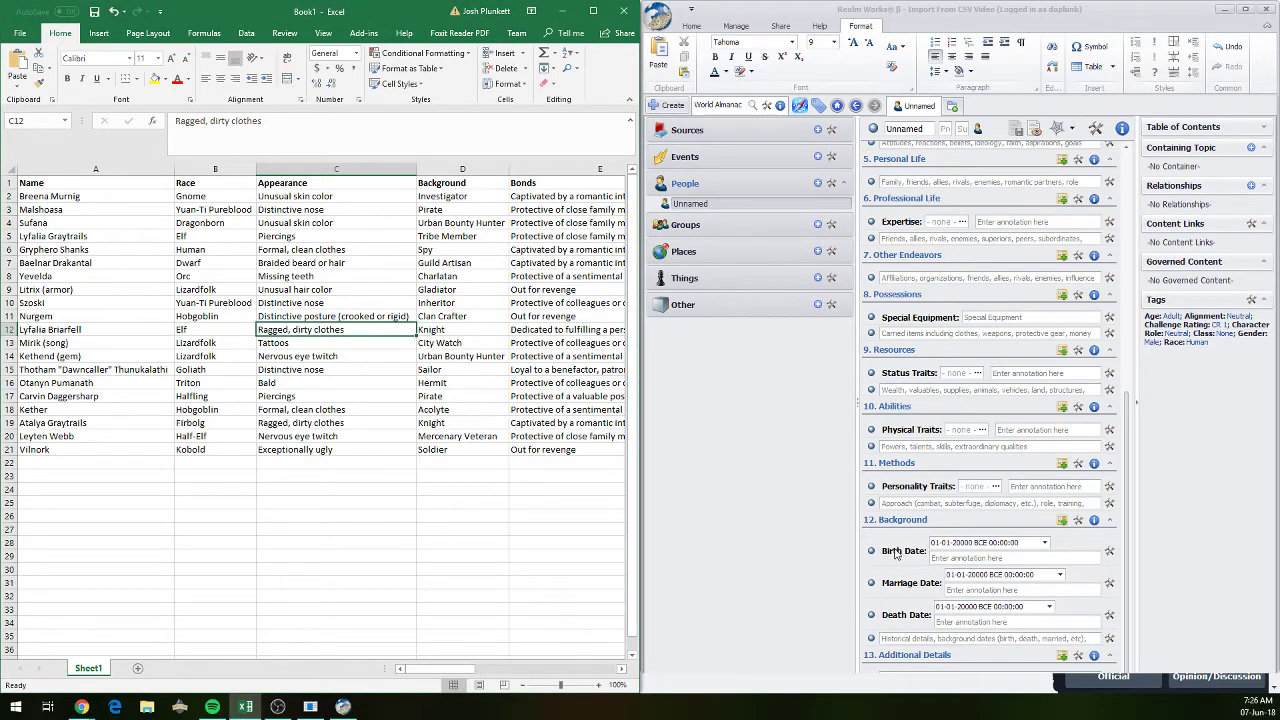
{"action": "scroll", "coordinate": [1010, 588], "scroll_direction": "up", "scroll_amount": 6}
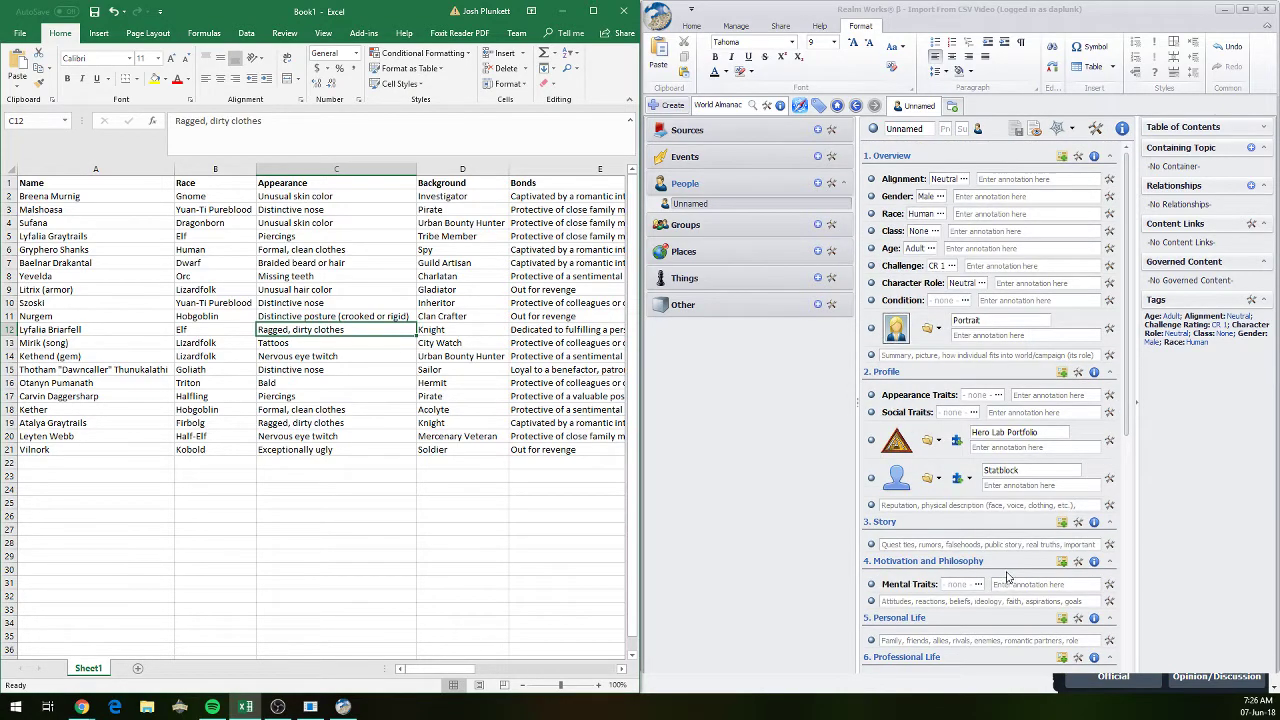
{"action": "scroll", "coordinate": [1004, 572], "scroll_direction": "down", "scroll_amount": 3}
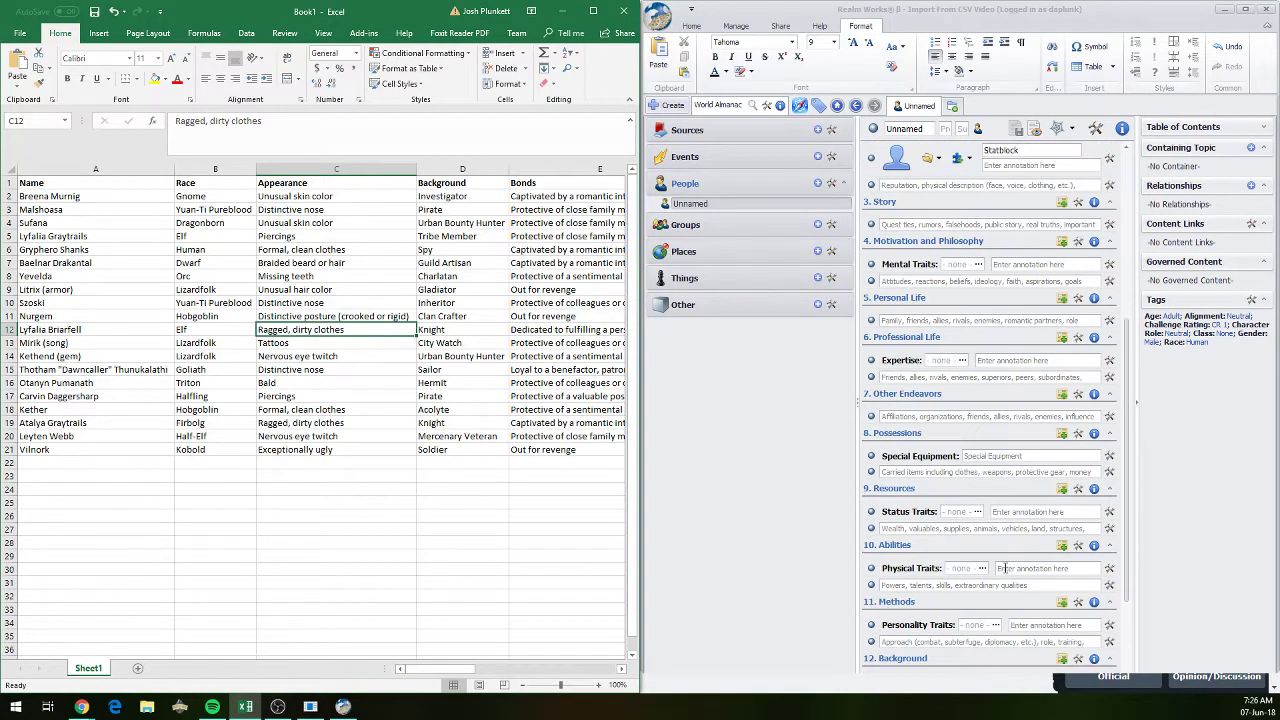
{"action": "scroll", "coordinate": [1010, 547], "scroll_direction": "down", "scroll_amount": 3}
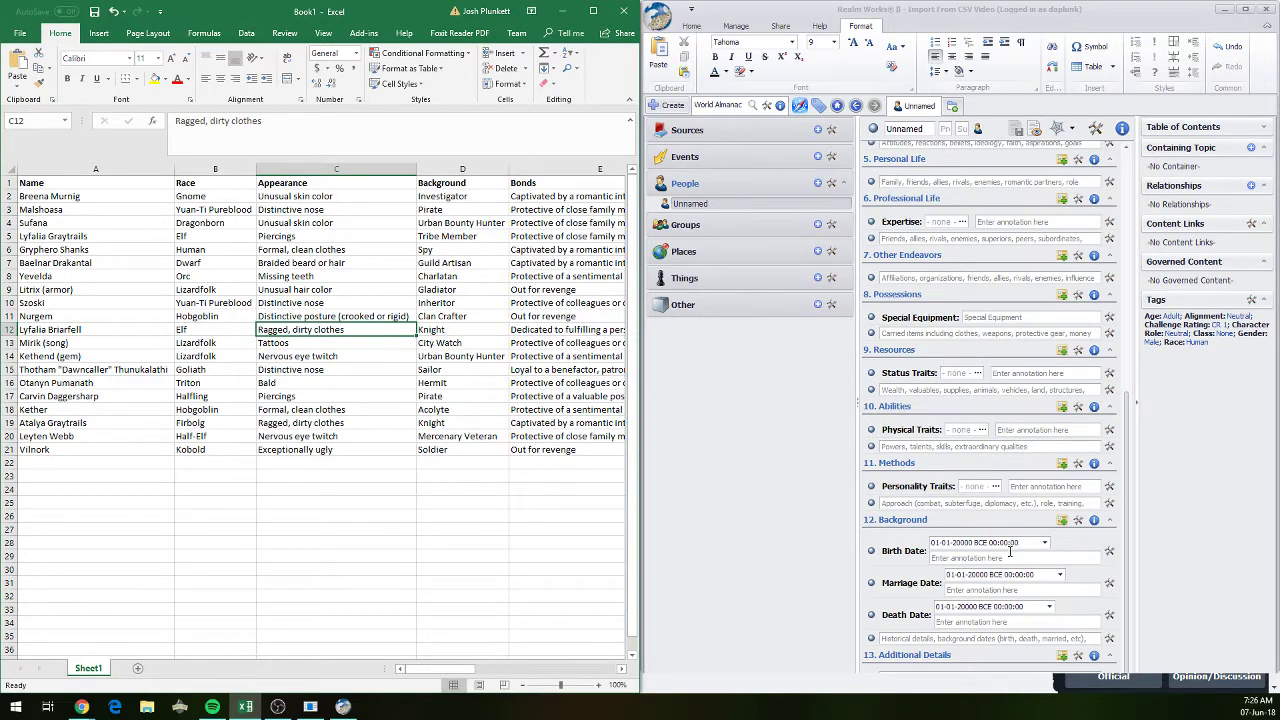
{"action": "left_click", "coordinate": [1128, 524]}
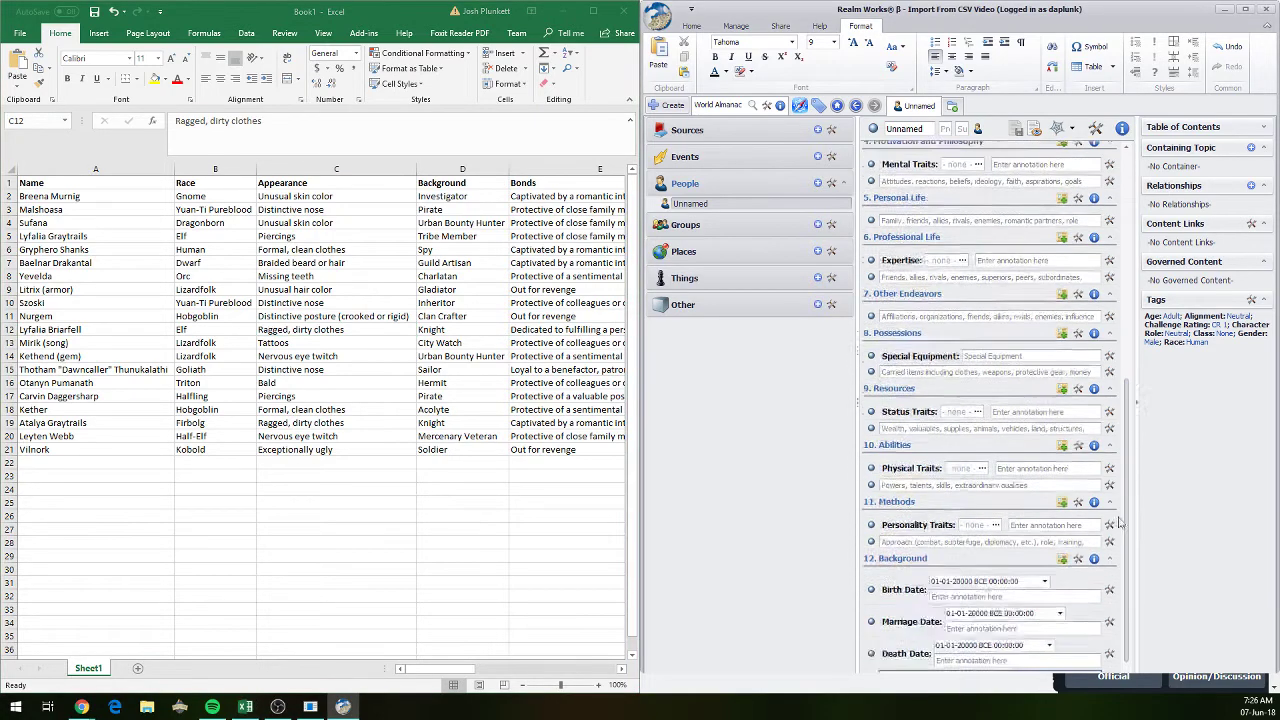
{"action": "left_click_drag", "start_coordinate": [1125, 592], "coordinate": [1122, 268]}
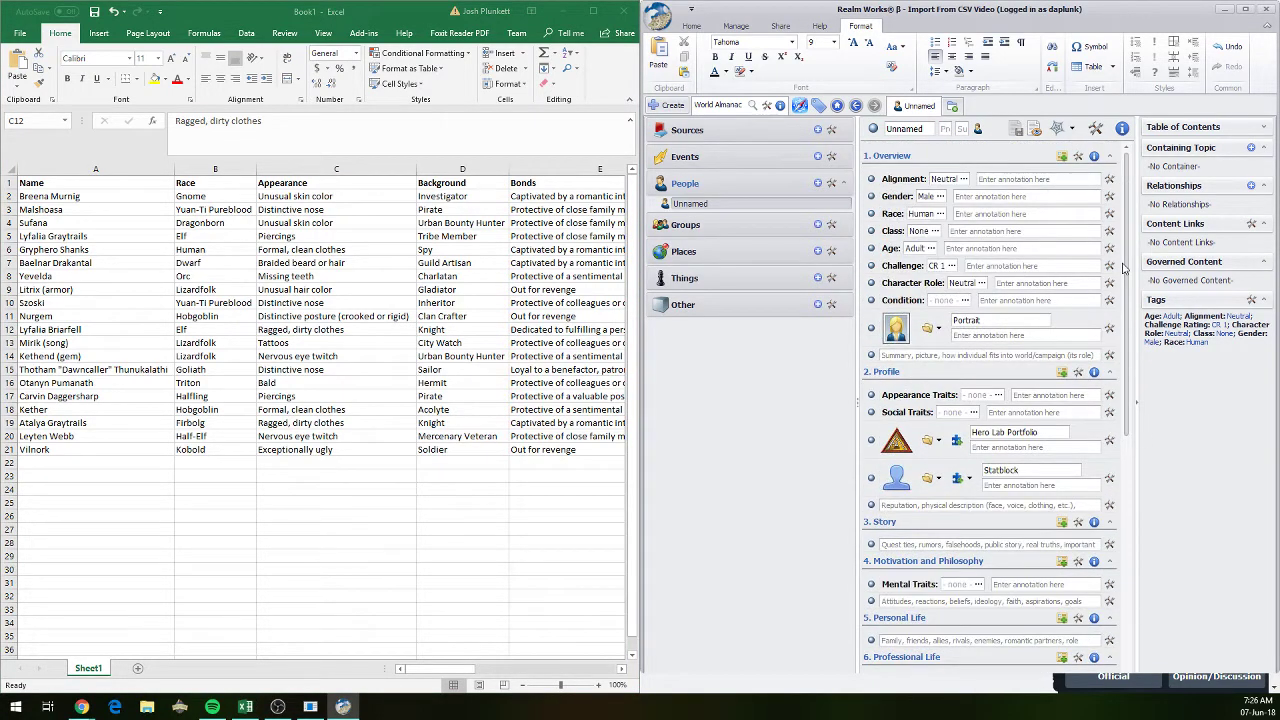
{"action": "left_click", "coordinate": [424, 670]}
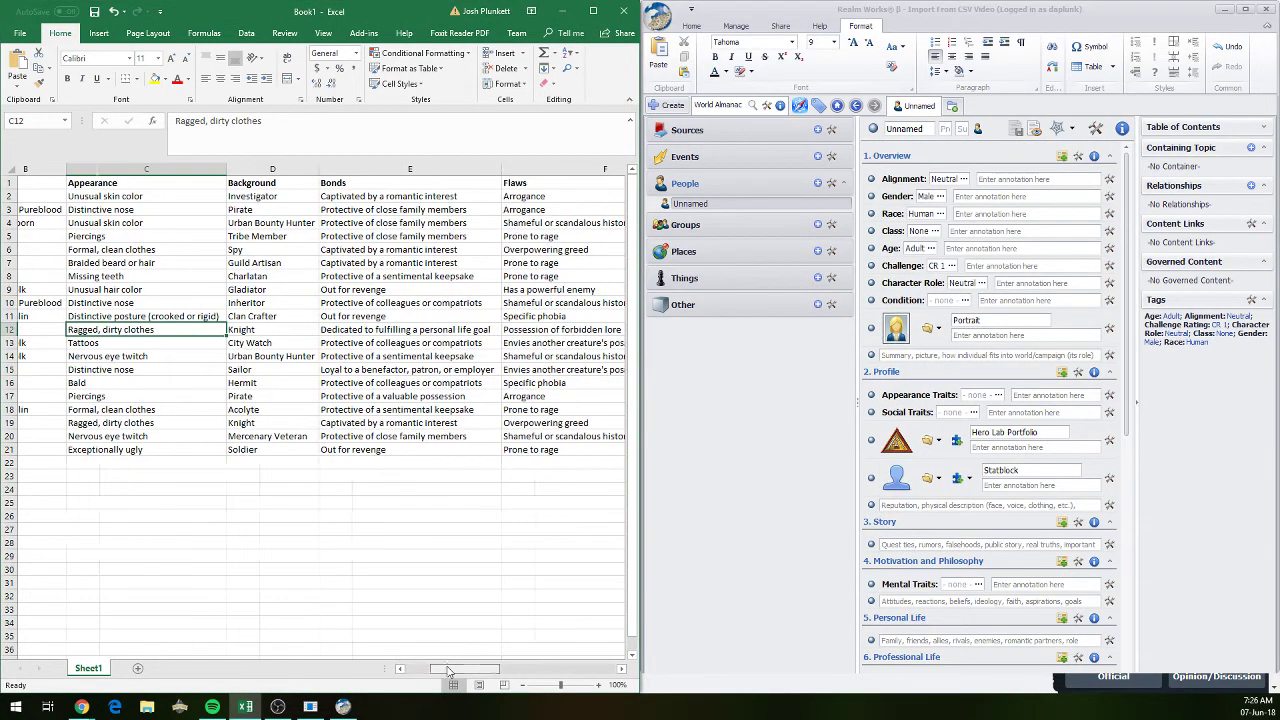
- Fill the Bonds (E1) and Flaws (F1) header cells yellow
{"action": "left_click", "coordinate": [386, 184]}
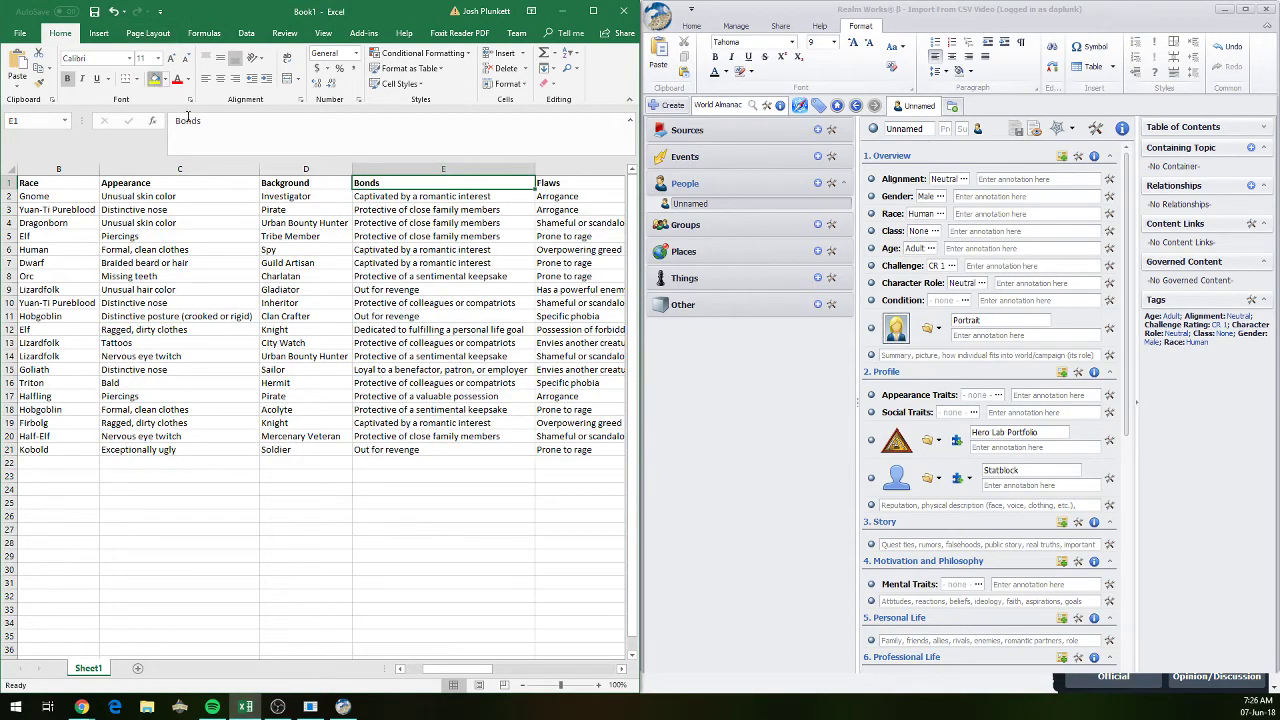
{"action": "left_click", "coordinate": [154, 79]}
{"action": "left_click_drag", "start_coordinate": [452, 669], "coordinate": [495, 669]}
{"action": "scroll", "coordinate": [935, 503], "scroll_direction": "down", "scroll_amount": 4}
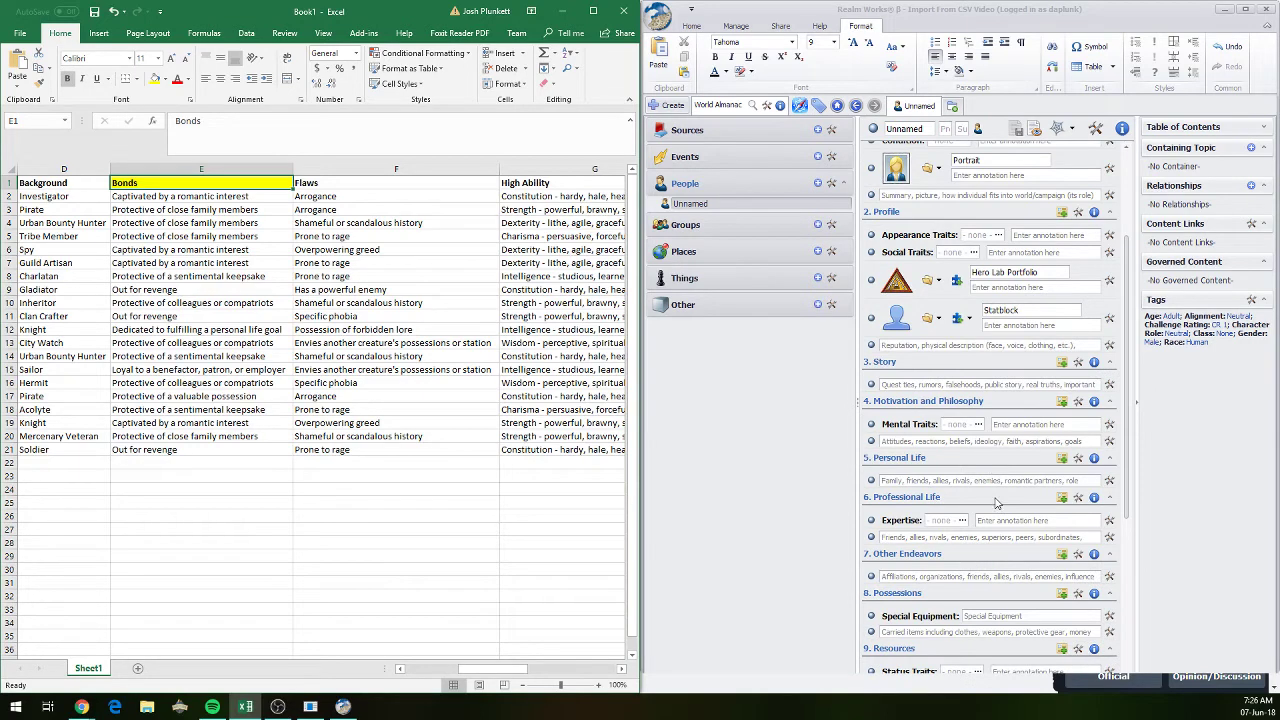
{"action": "left_click", "coordinate": [328, 178]}
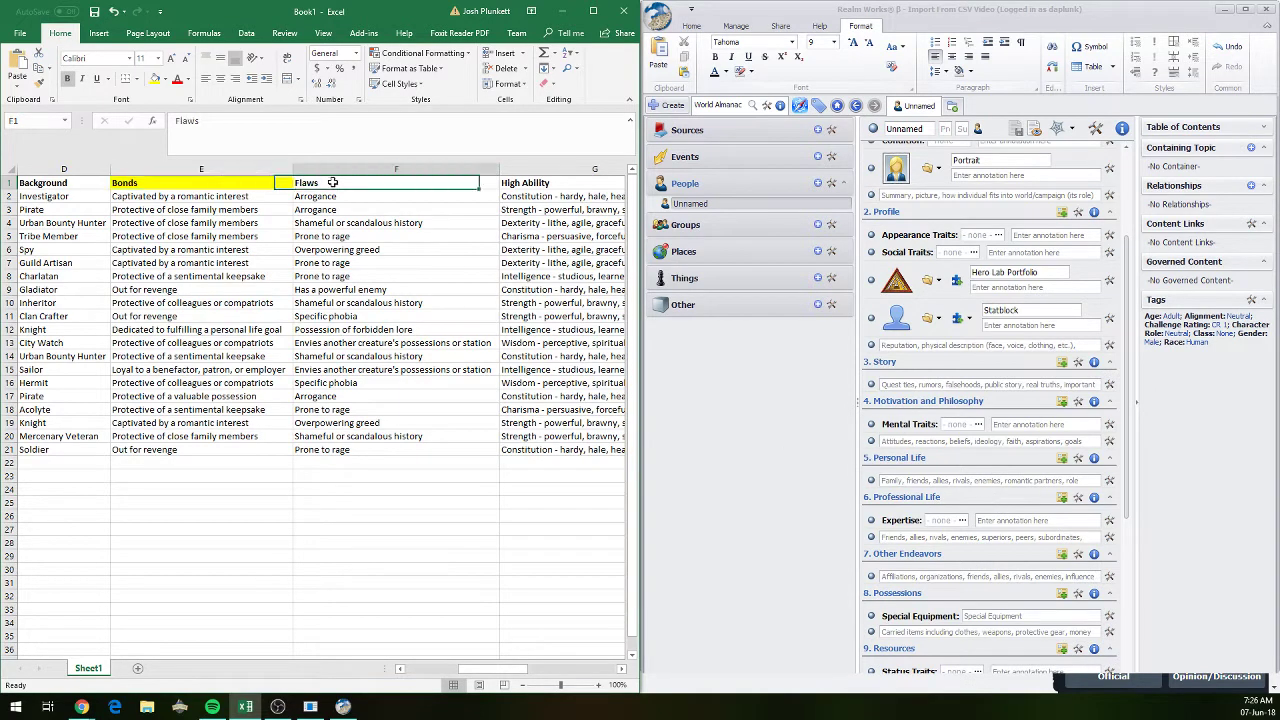
{"action": "left_click", "coordinate": [156, 79]}
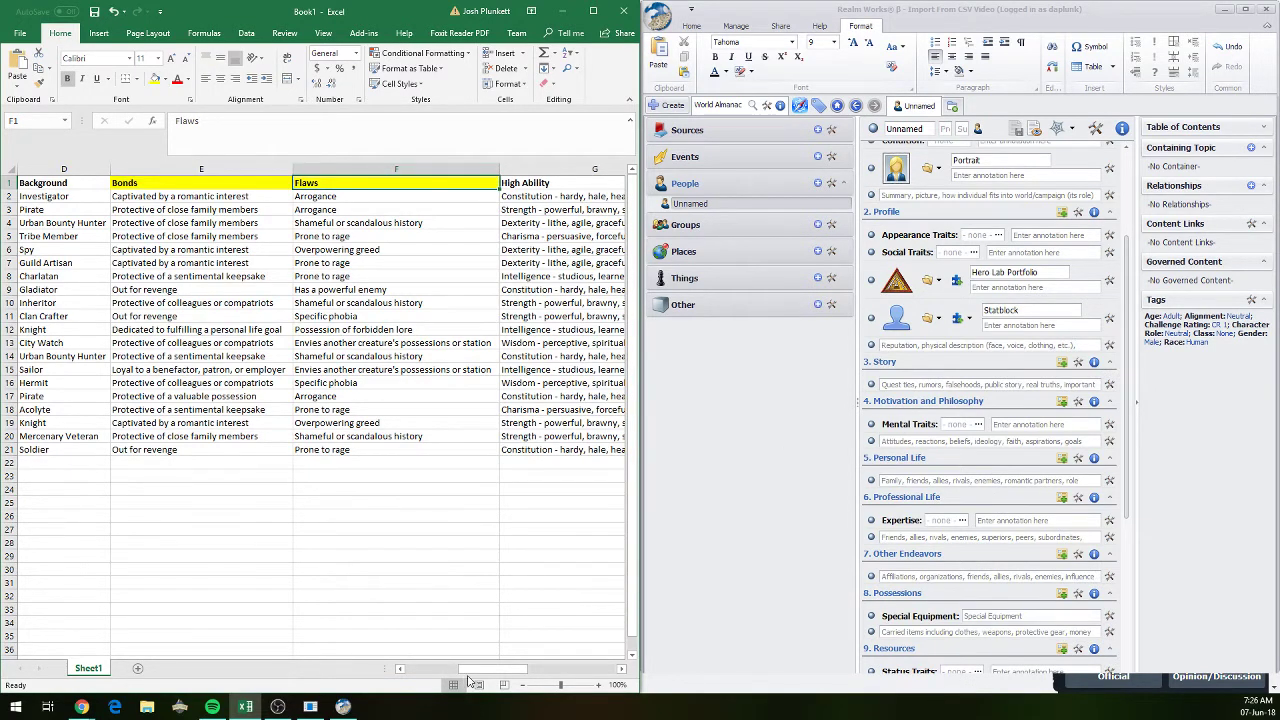
{"action": "left_click_drag", "start_coordinate": [478, 669], "coordinate": [512, 669]}
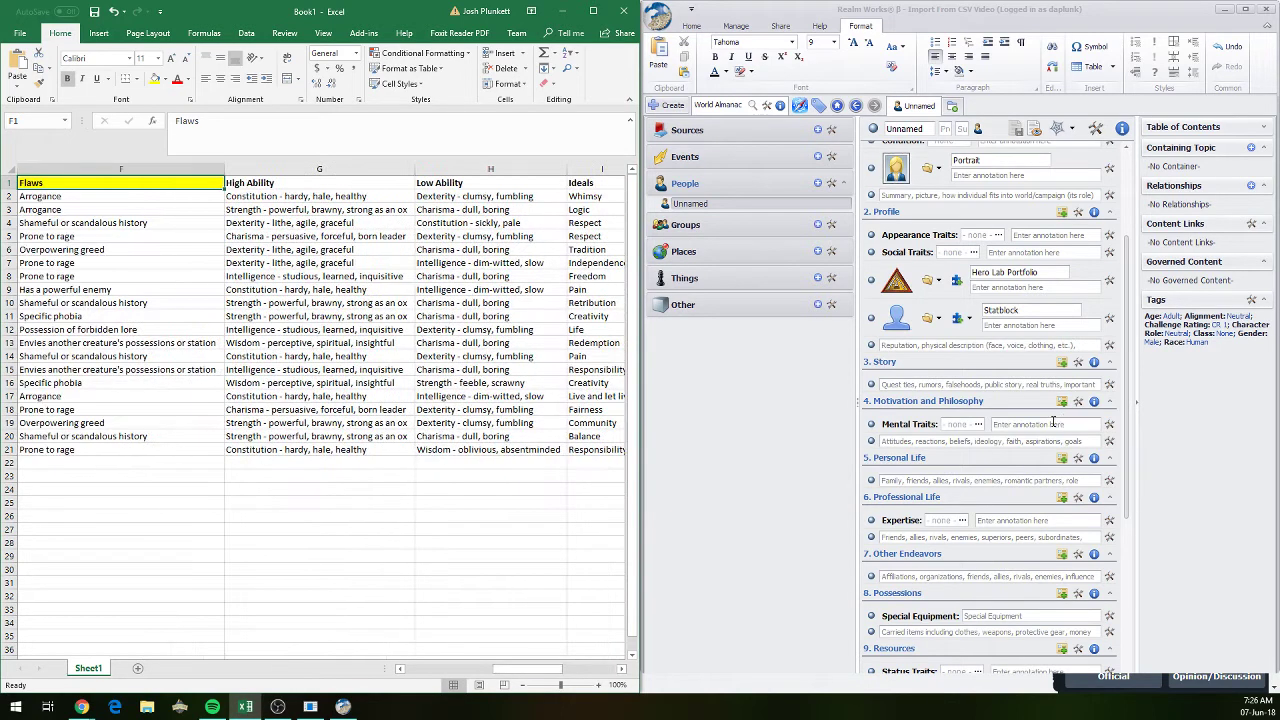
{"action": "scroll", "coordinate": [1043, 424], "scroll_direction": "down", "scroll_amount": 7}
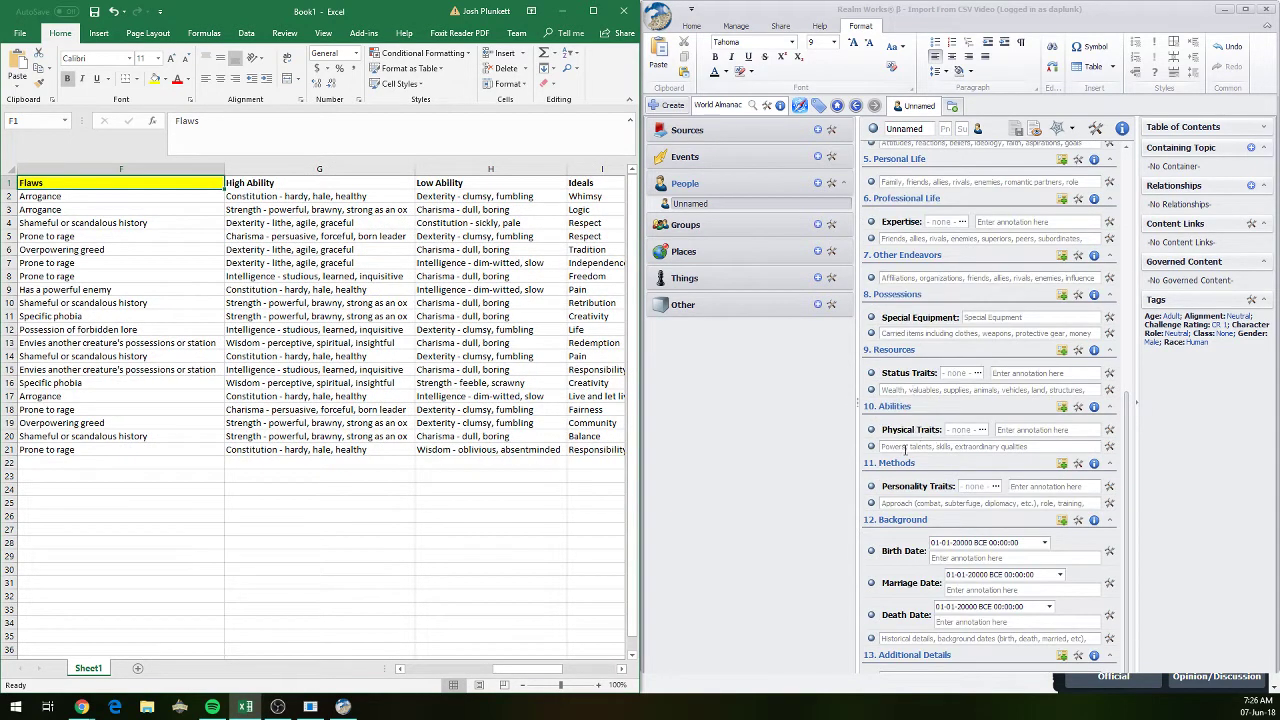
{"action": "left_click", "coordinate": [906, 447]}
{"action": "key", "text": "alt+Tab"}
- Fill the Low Ability, High Ability and Ideals headers yellow, then select Interactions with Others (J1)
{"action": "left_click", "coordinate": [437, 183]}
{"action": "left_click", "coordinate": [156, 78]}
{"action": "left_click", "coordinate": [263, 182]}
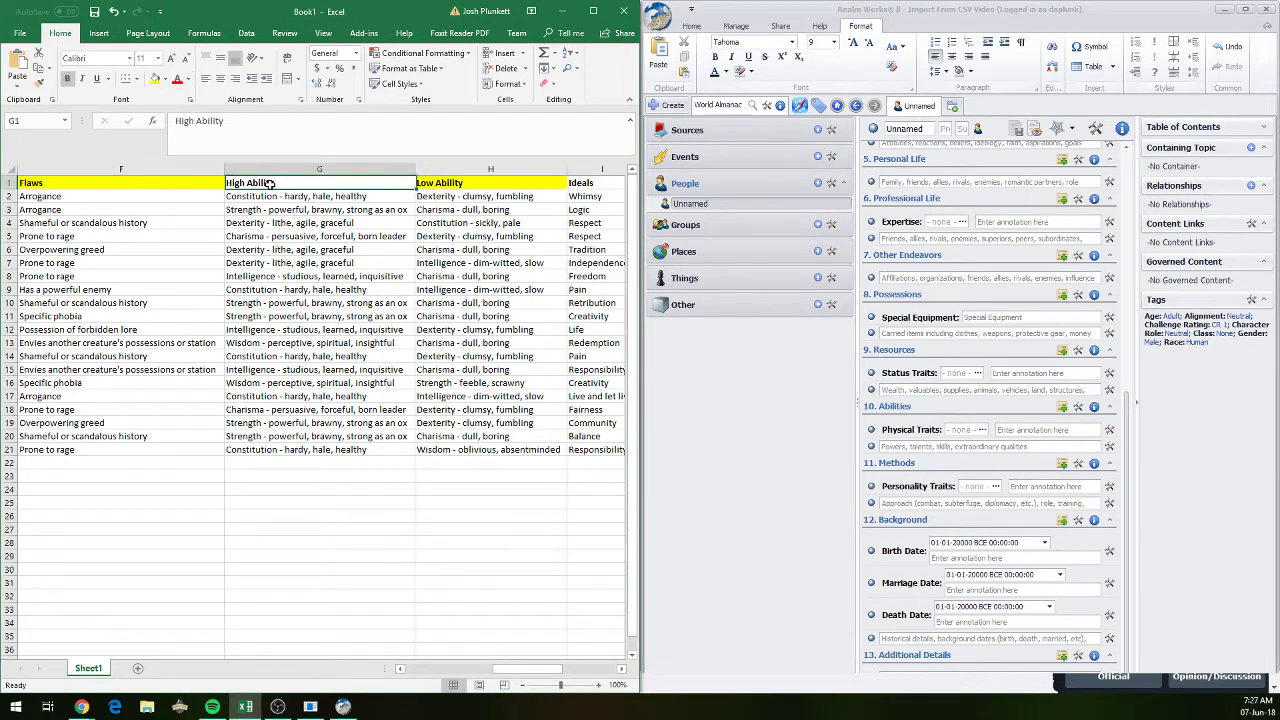
{"action": "left_click", "coordinate": [156, 78]}
{"action": "left_click_drag", "start_coordinate": [536, 668], "coordinate": [576, 668]}
{"action": "scroll", "coordinate": [960, 400], "scroll_direction": "up", "scroll_amount": 3}
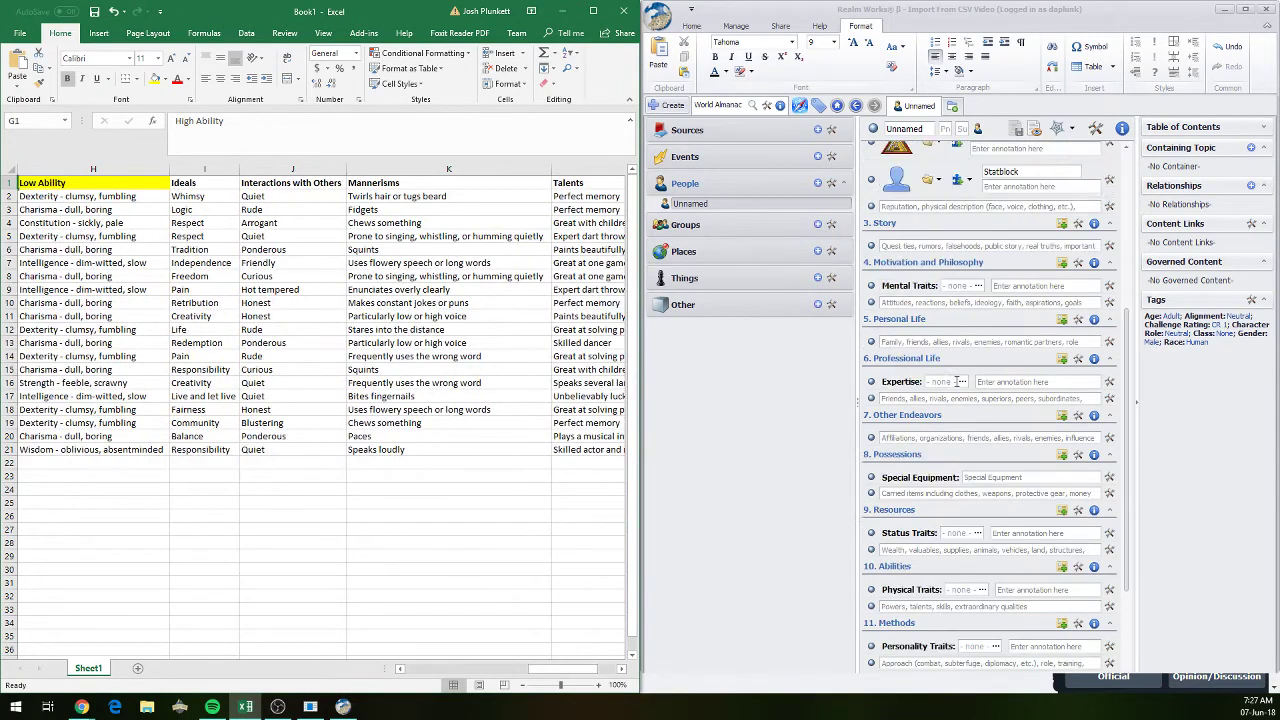
{"action": "left_click", "coordinate": [207, 186]}
{"action": "left_click", "coordinate": [156, 78]}
{"action": "left_click", "coordinate": [305, 182]}
{"action": "scroll", "coordinate": [1072, 393], "scroll_direction": "down", "scroll_amount": 2}
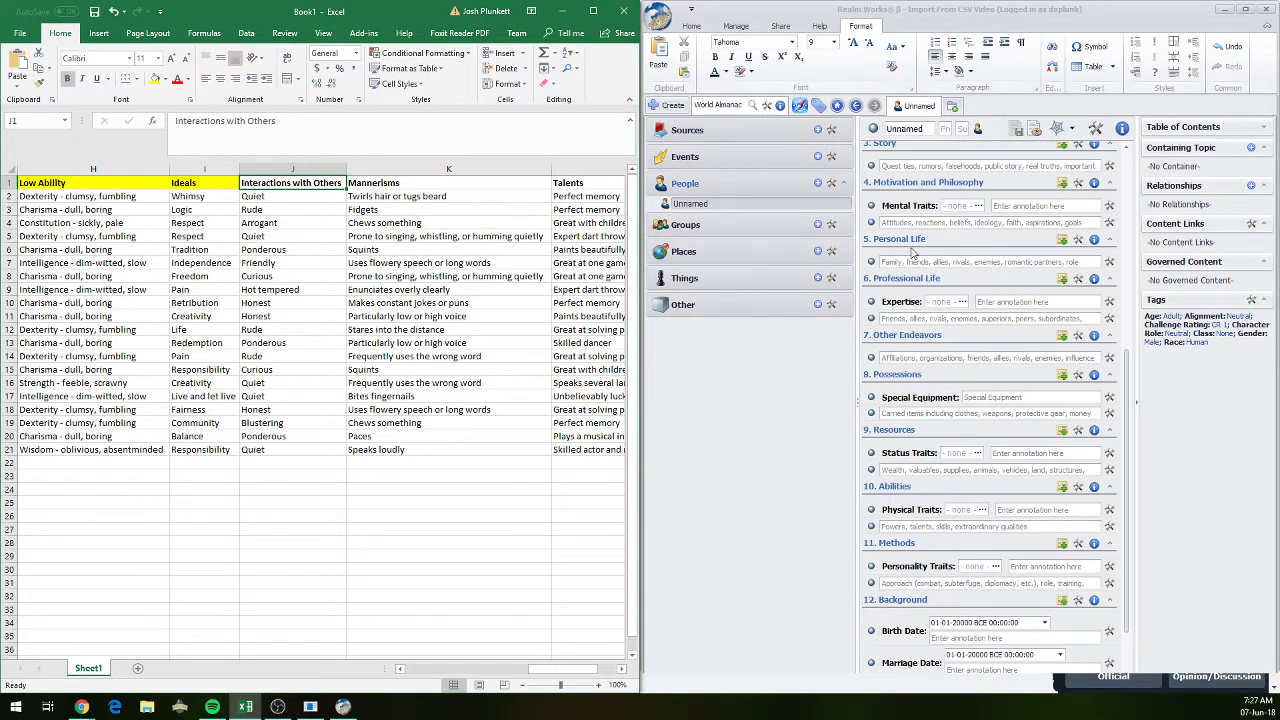
{"action": "scroll", "coordinate": [996, 445], "scroll_direction": "up", "scroll_amount": 5}
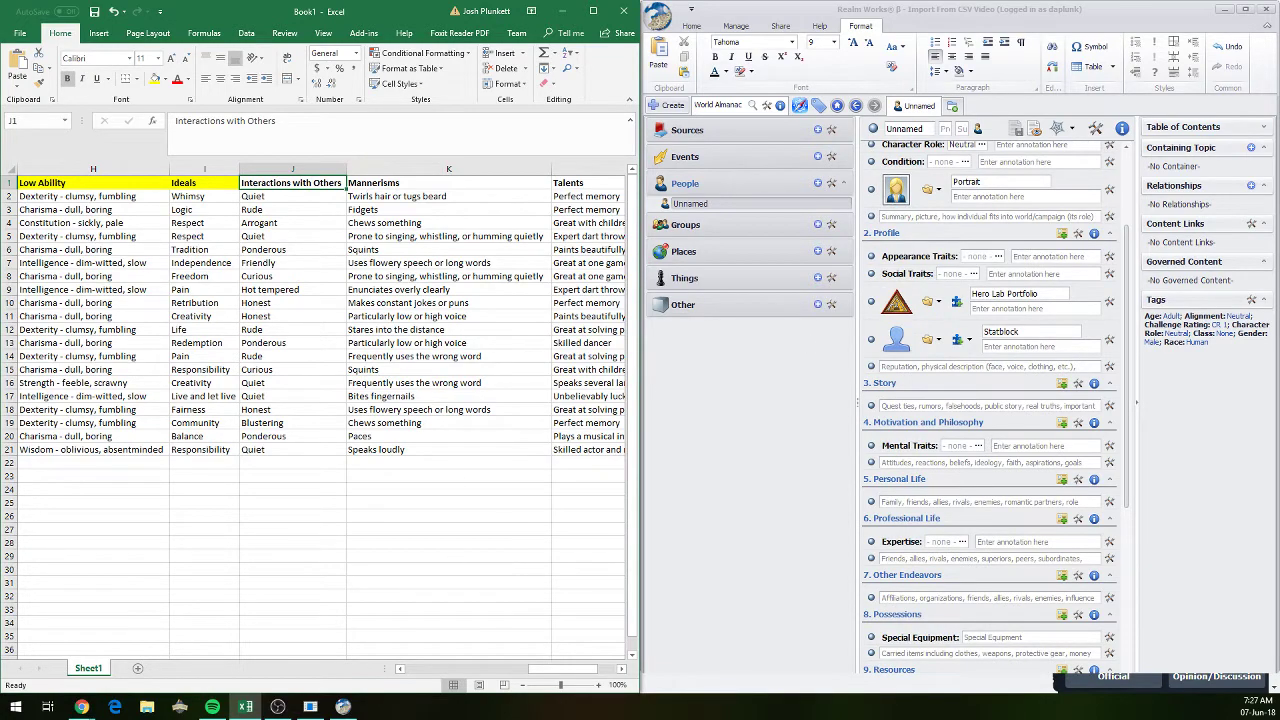
{"action": "left_click_drag", "start_coordinate": [562, 668], "coordinate": [453, 667]}
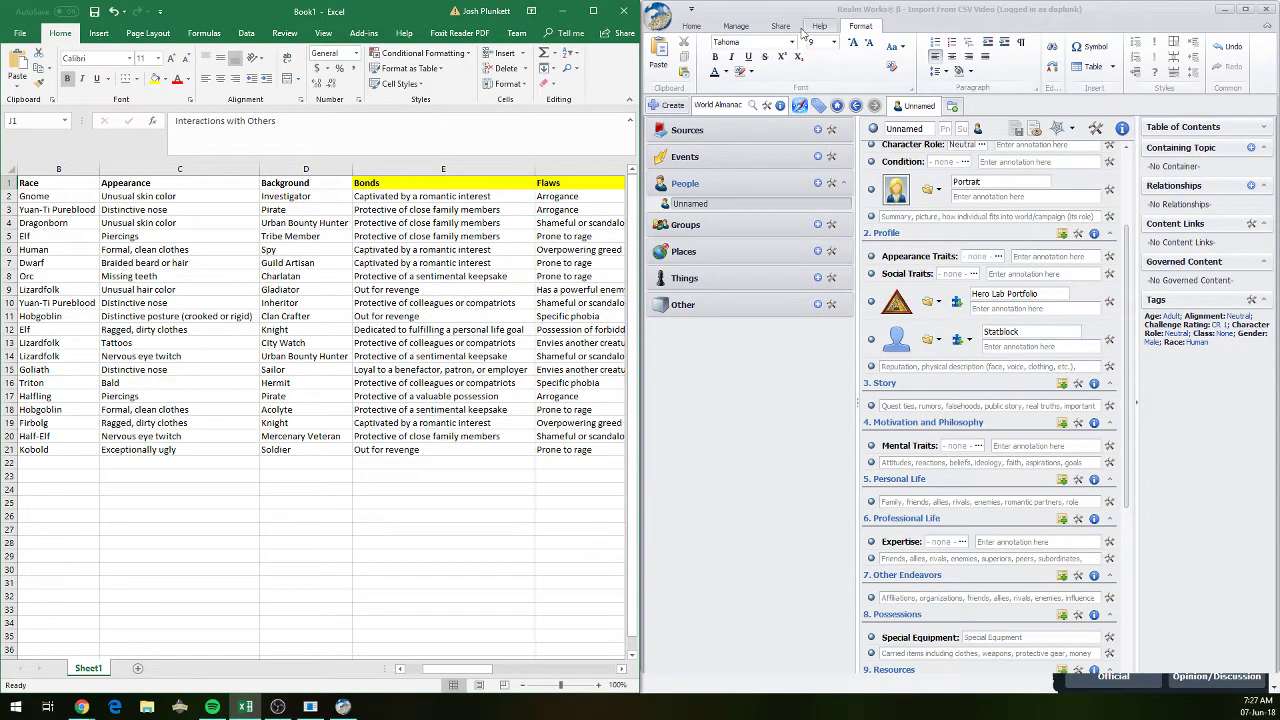
- In Manage > Categories, duplicate the Individual category and select the new Individual Copy
{"action": "left_click", "coordinate": [735, 25]}
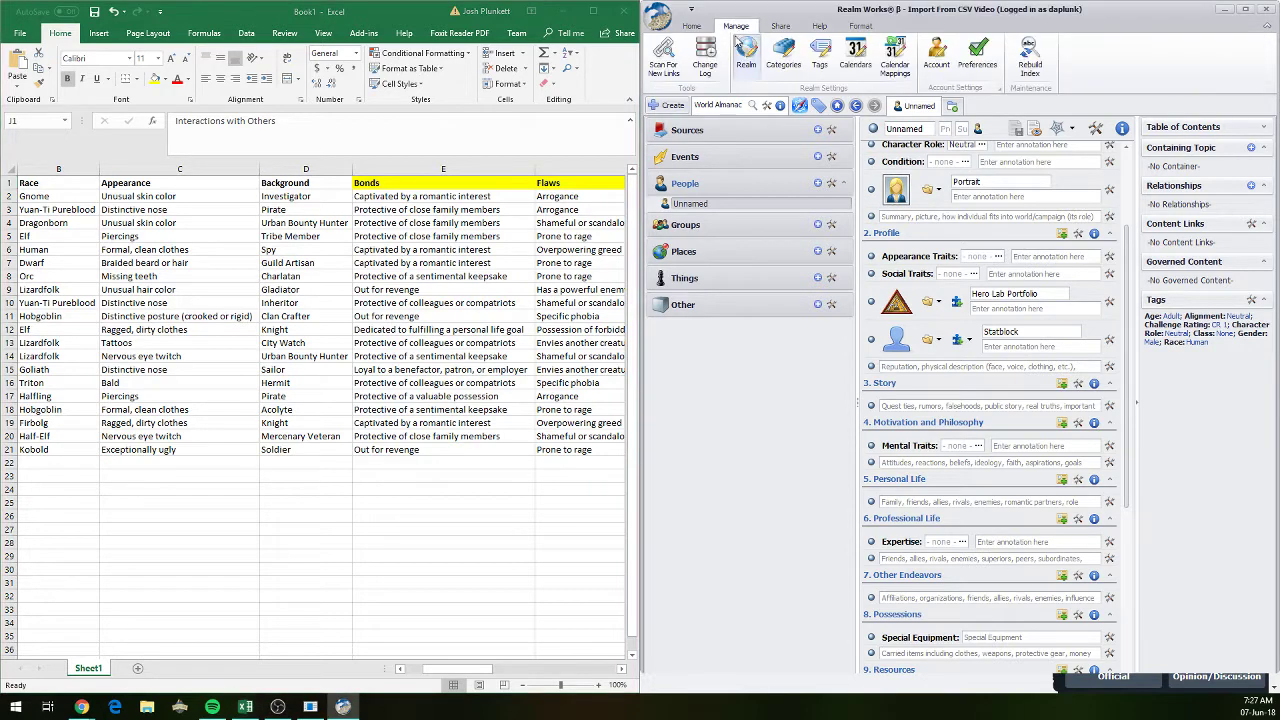
{"action": "left_click", "coordinate": [784, 64]}
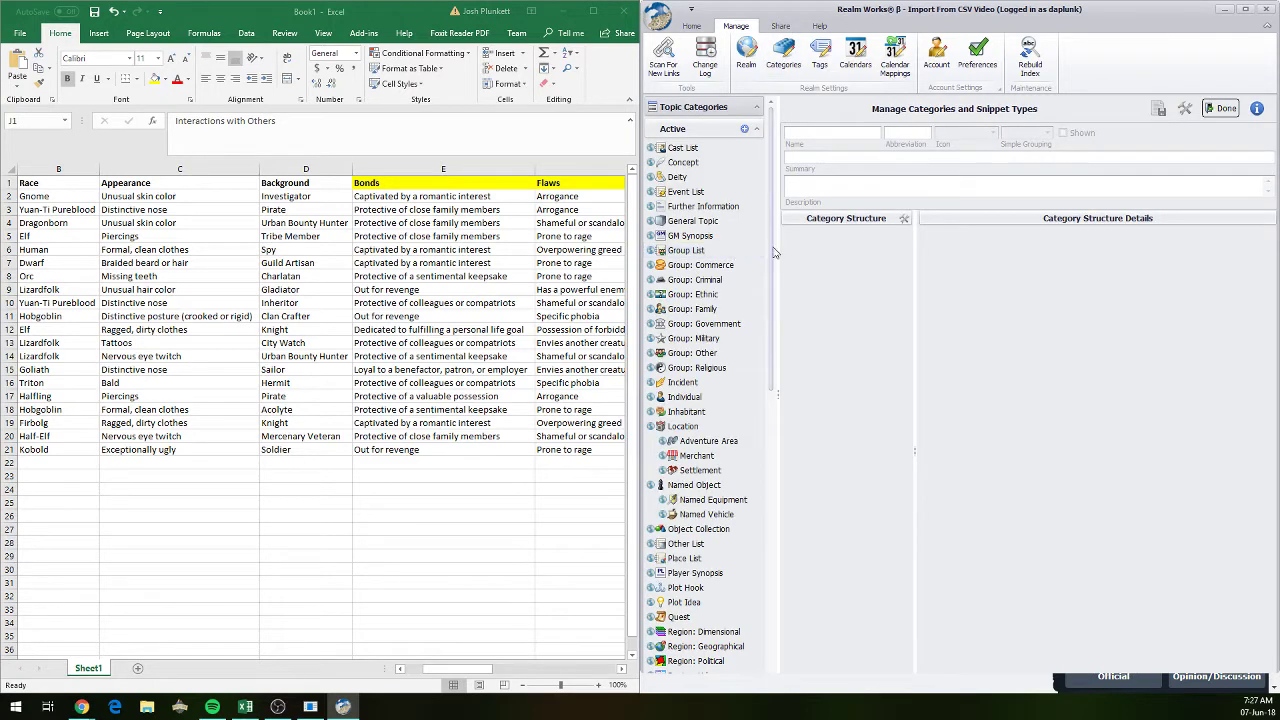
{"action": "left_click", "coordinate": [712, 397]}
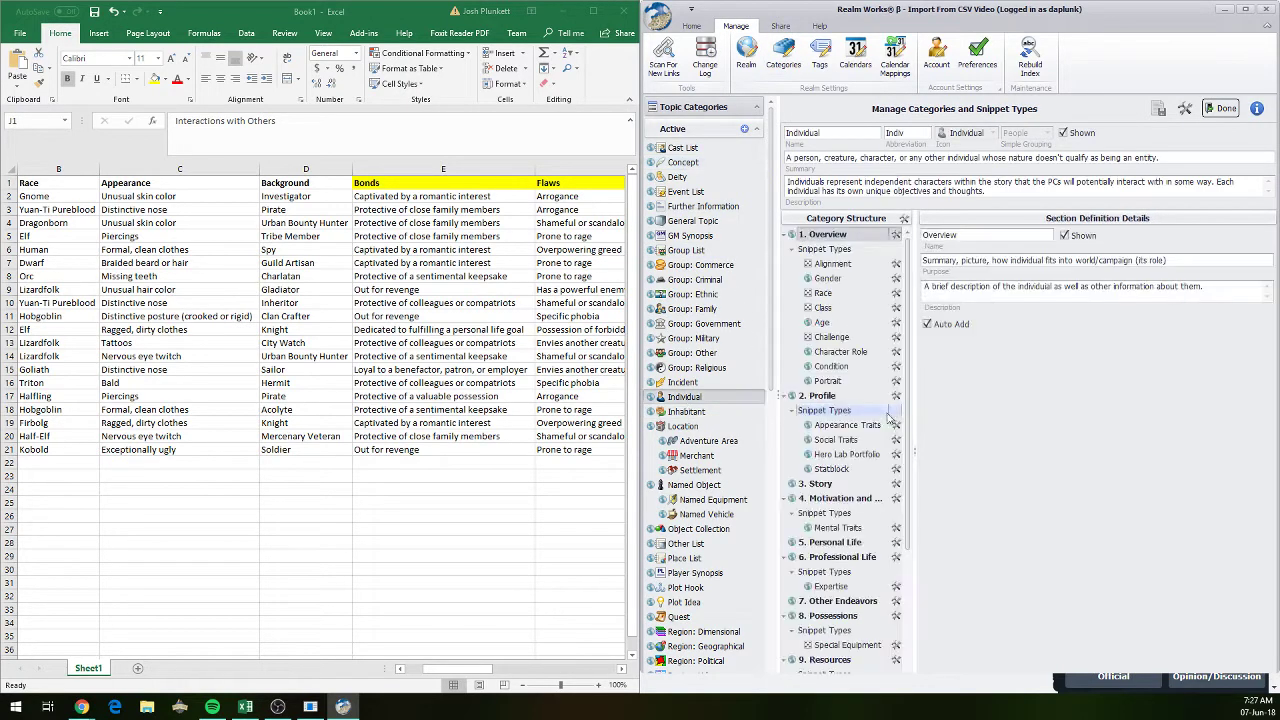
{"action": "left_click", "coordinate": [758, 398]}
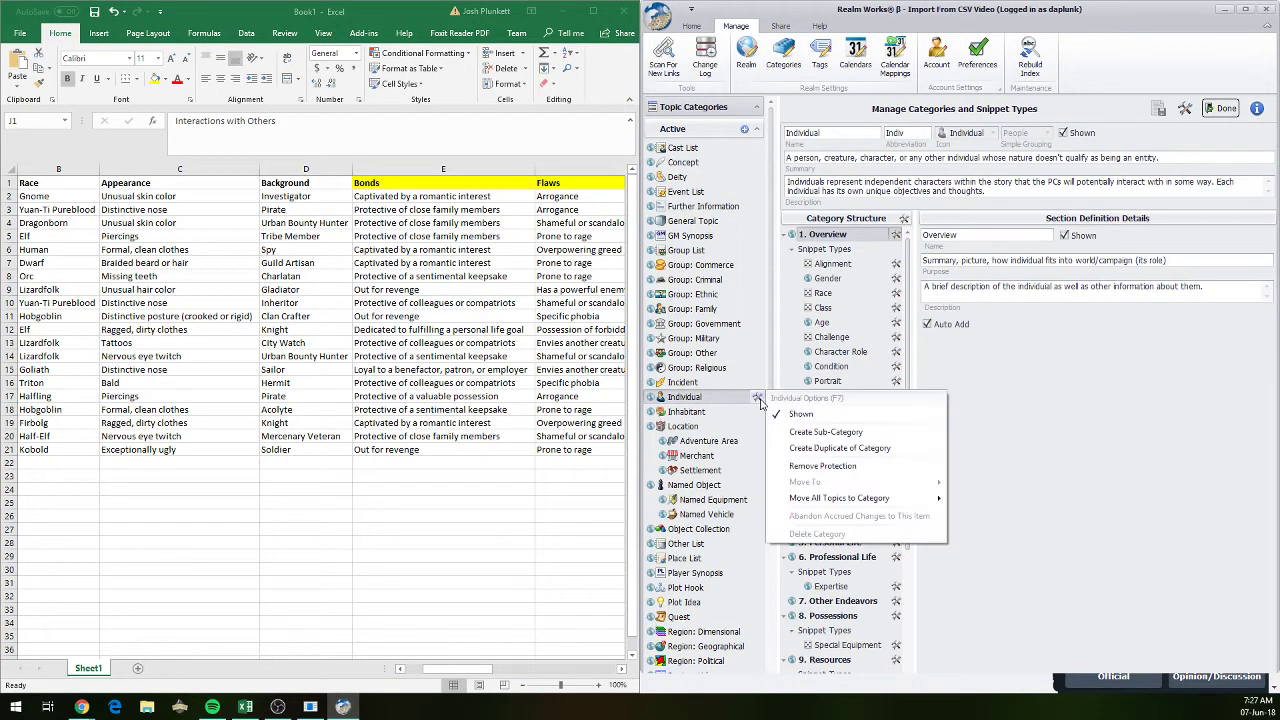
{"action": "left_click", "coordinate": [838, 448]}
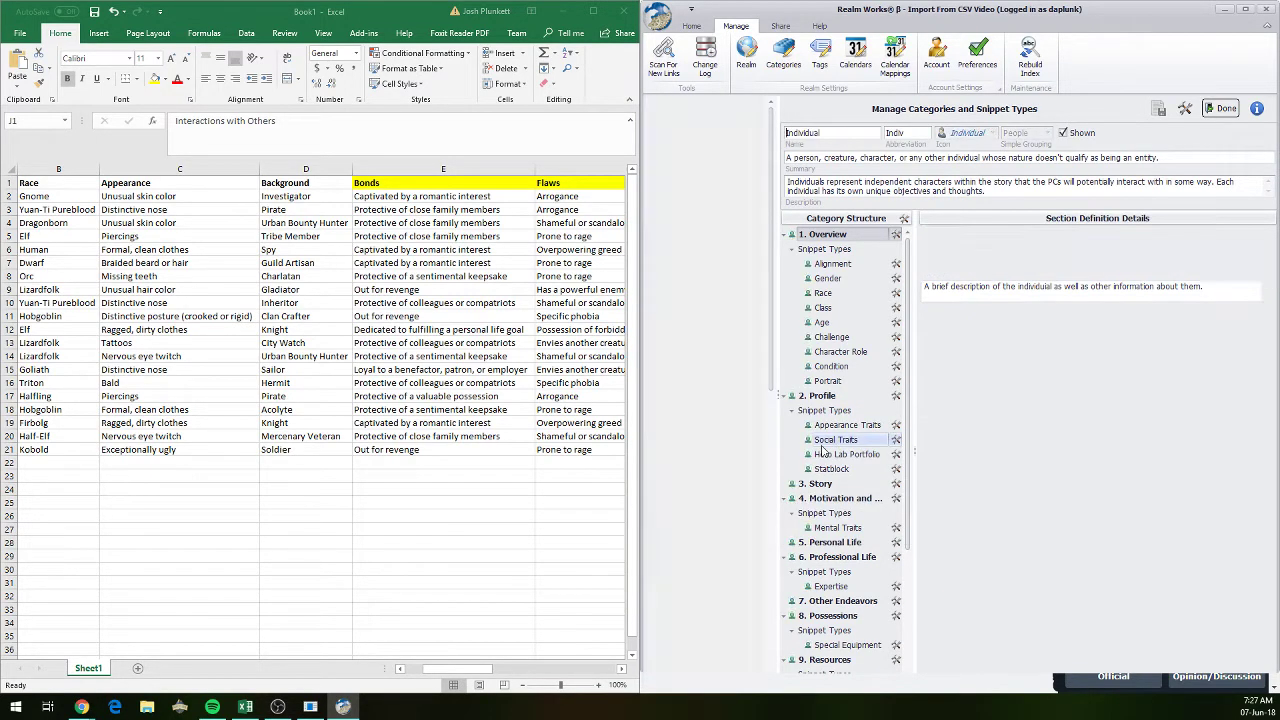
{"action": "left_click", "coordinate": [703, 413]}
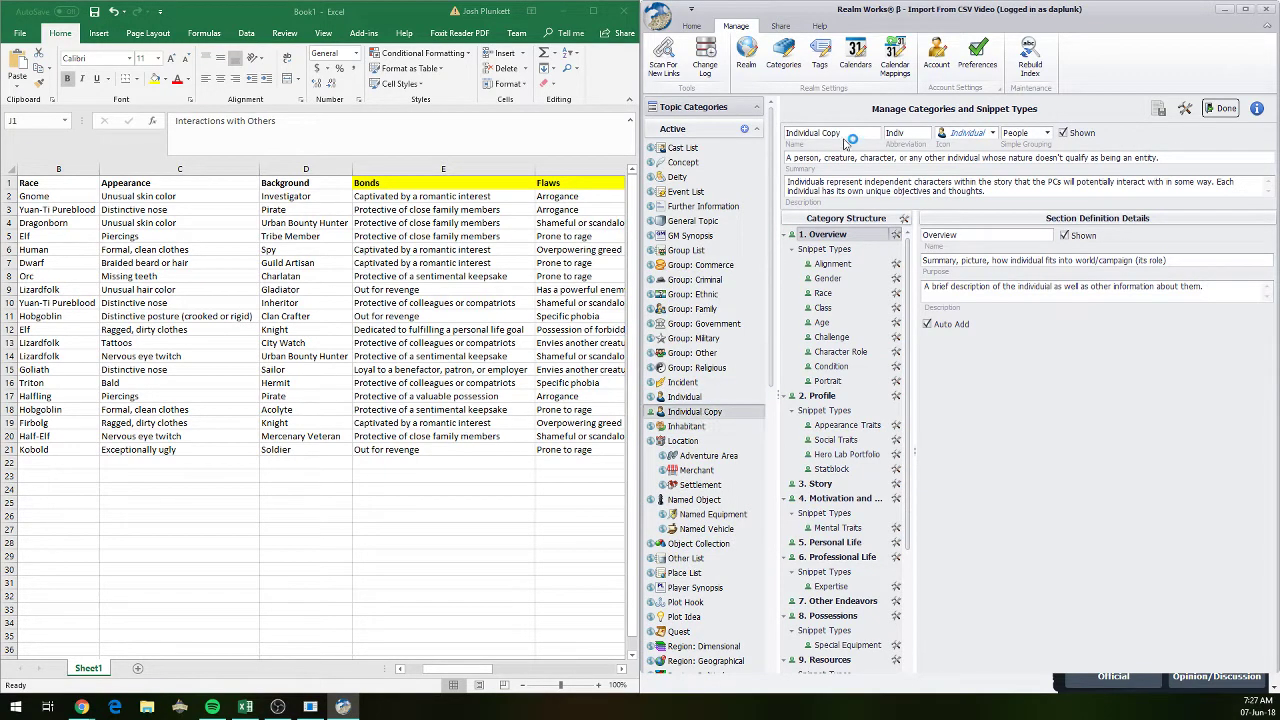
- Rename the Individual Copy category to NPC
{"action": "key", "text": "ctrl+a"}
{"action": "type", "text": "N"}
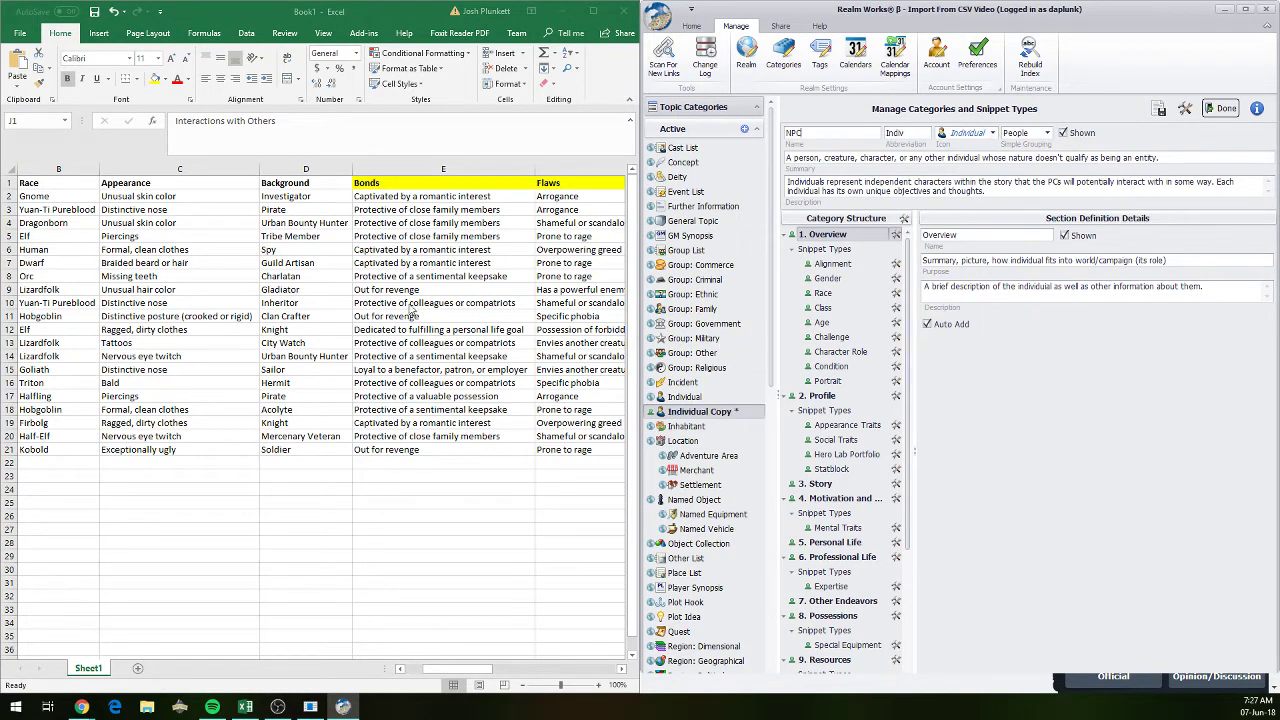
{"action": "key", "text": "alt+Tab"}
{"action": "left_click_drag", "start_coordinate": [905, 397], "coordinate": [916, 452]}
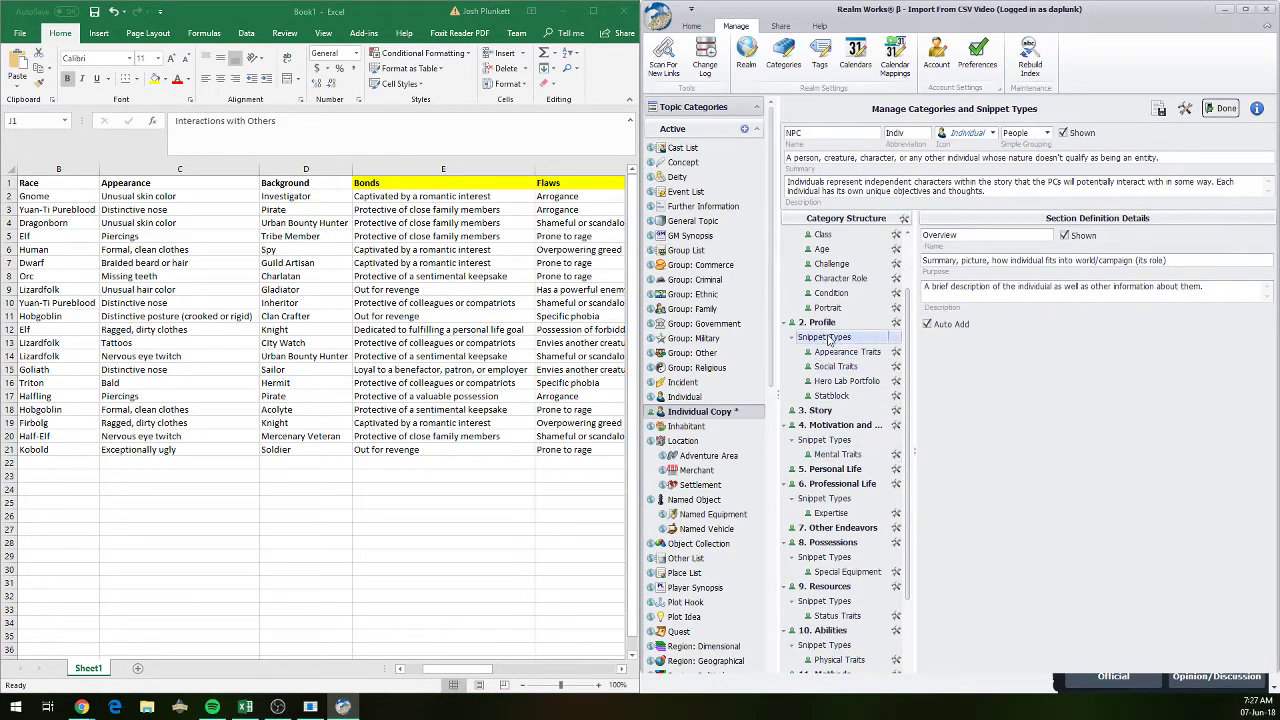
- Review the Statblock, Personality Traits and Motivation and Philosophy entries in the category structure
{"action": "left_click", "coordinate": [861, 399]}
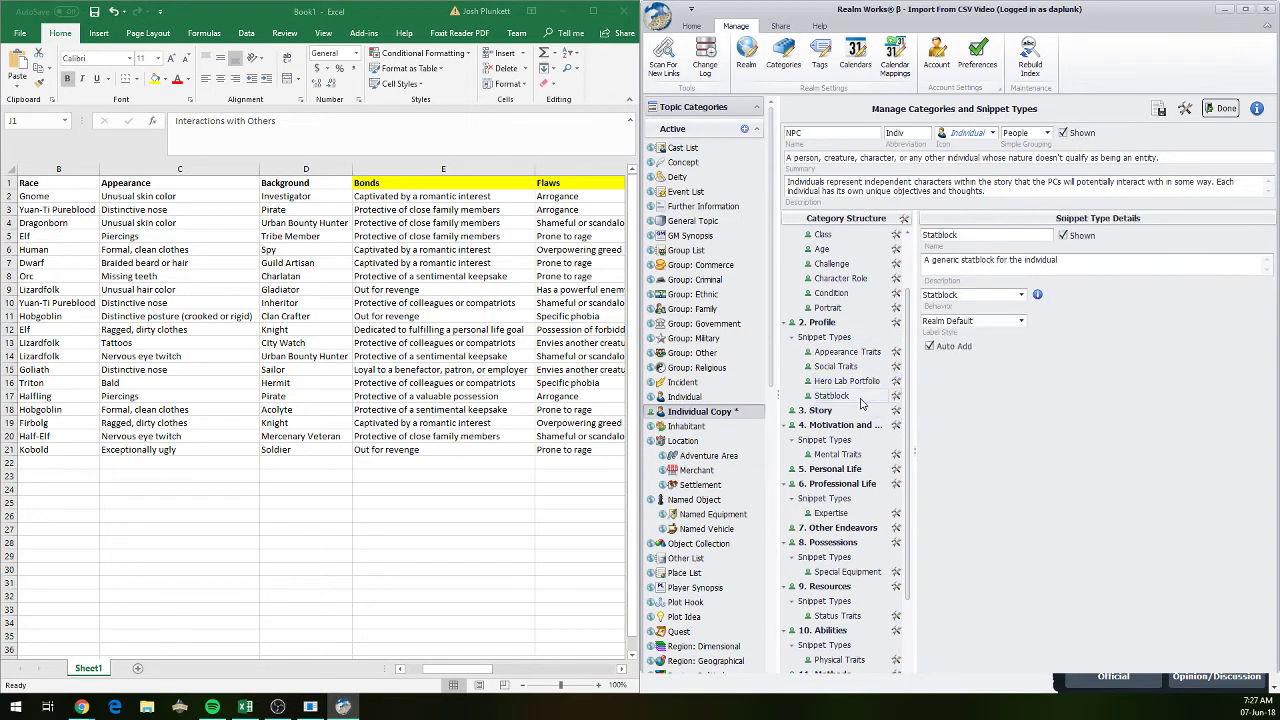
{"action": "scroll", "coordinate": [870, 535], "scroll_direction": "down", "scroll_amount": 3}
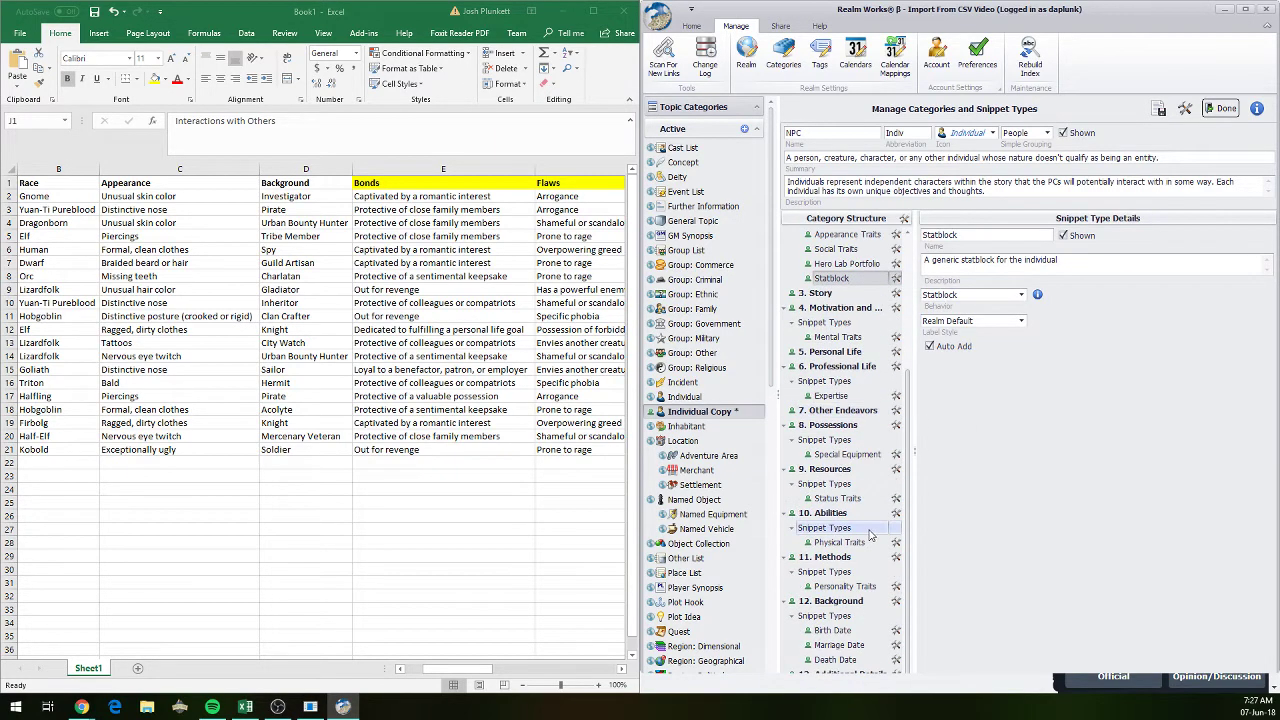
{"action": "left_click", "coordinate": [853, 587]}
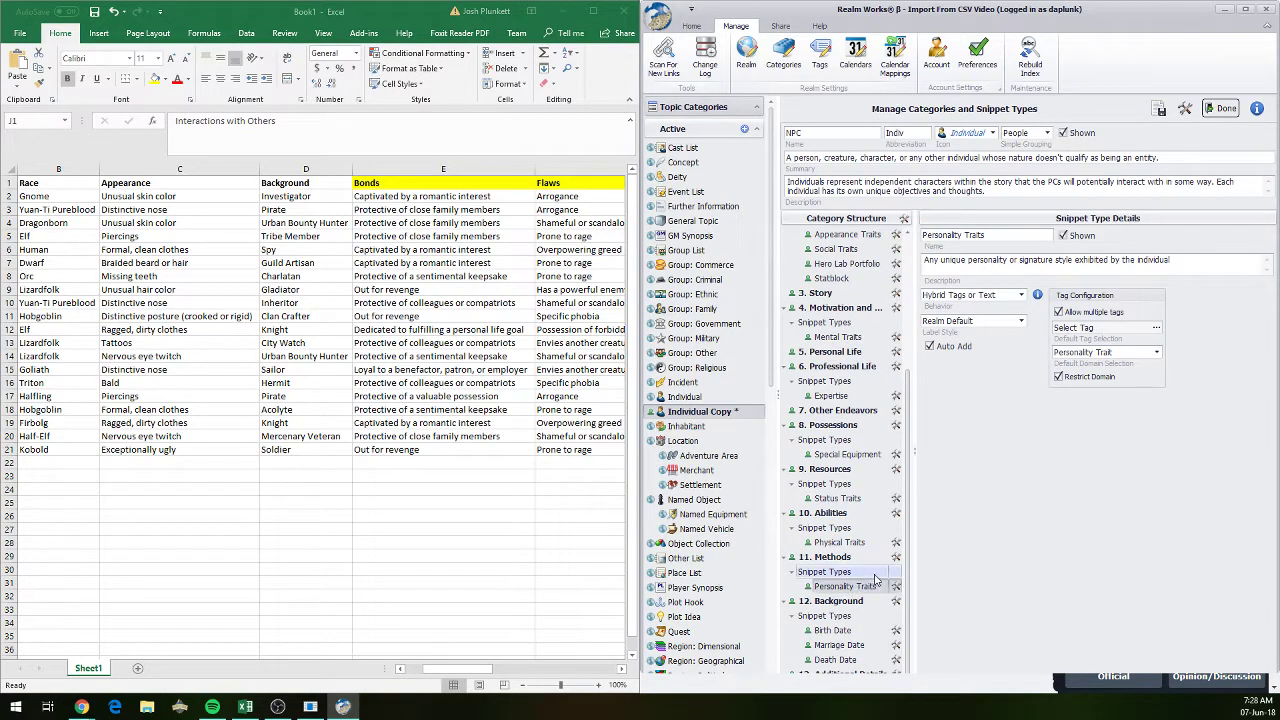
{"action": "scroll", "coordinate": [872, 585], "scroll_direction": "up", "scroll_amount": 4}
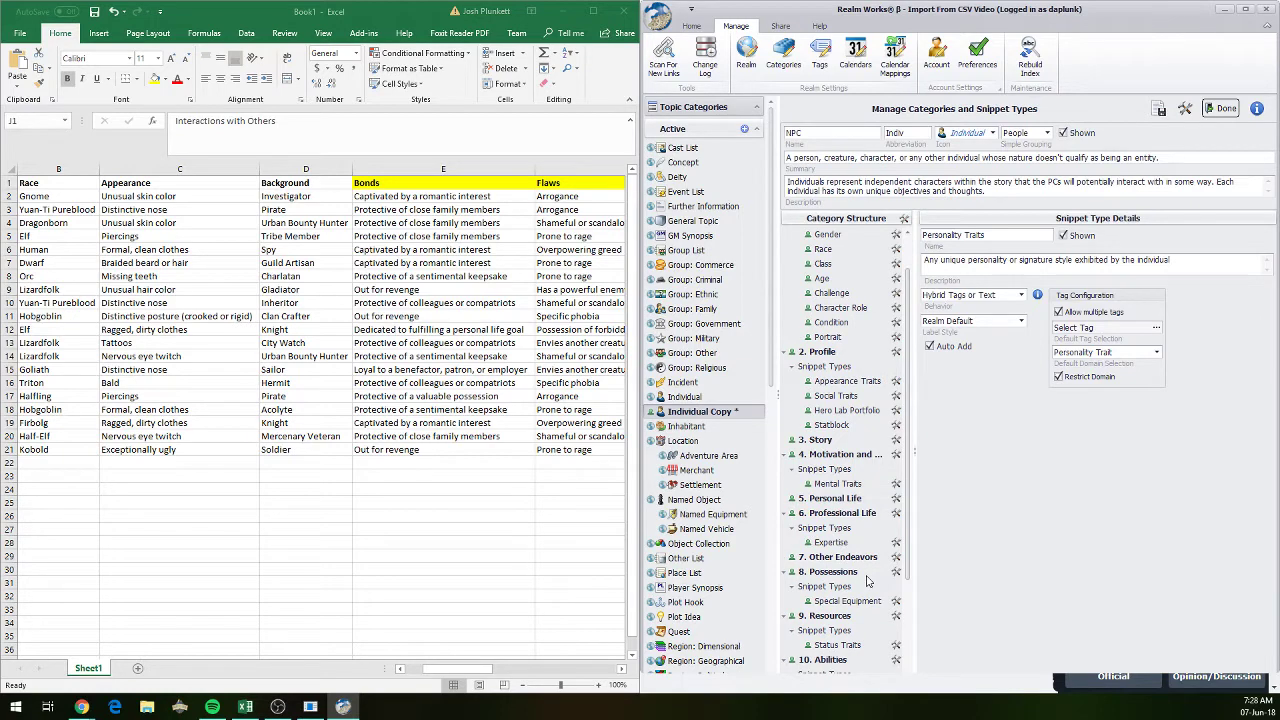
{"action": "left_click", "coordinate": [849, 457]}
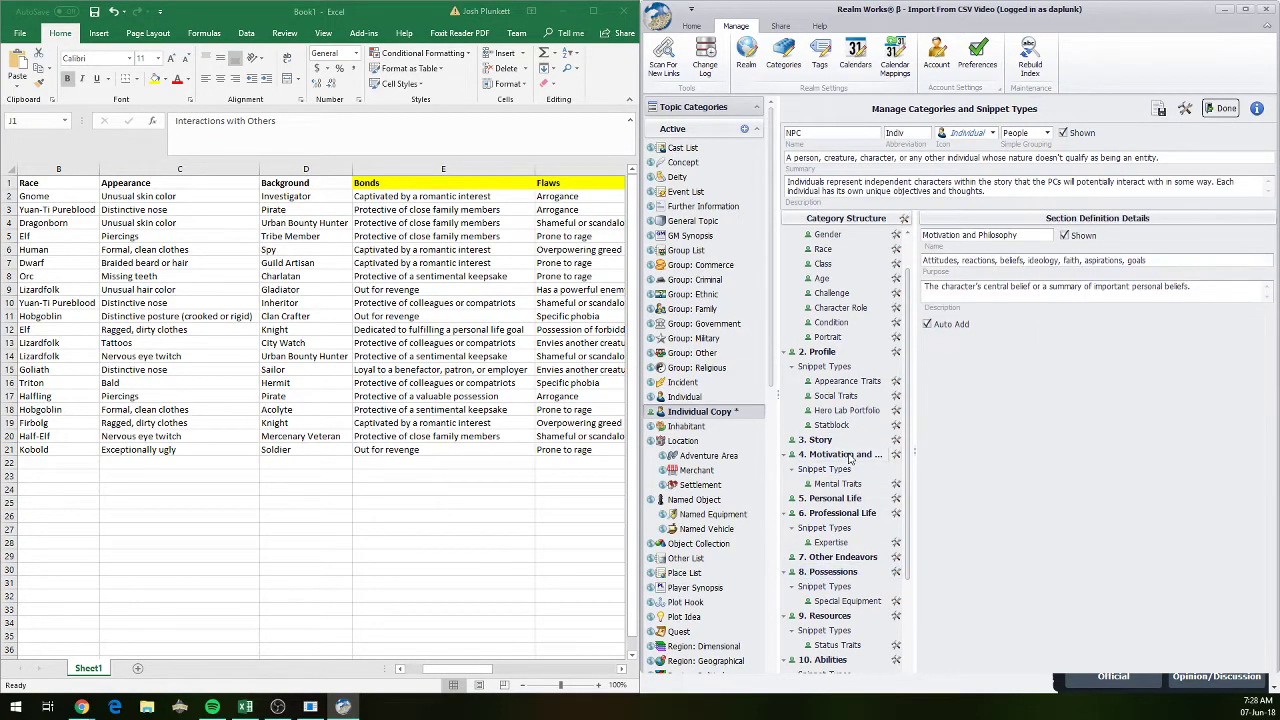
- Add a new snippet type below Mental Traits
{"action": "left_click", "coordinate": [896, 486]}
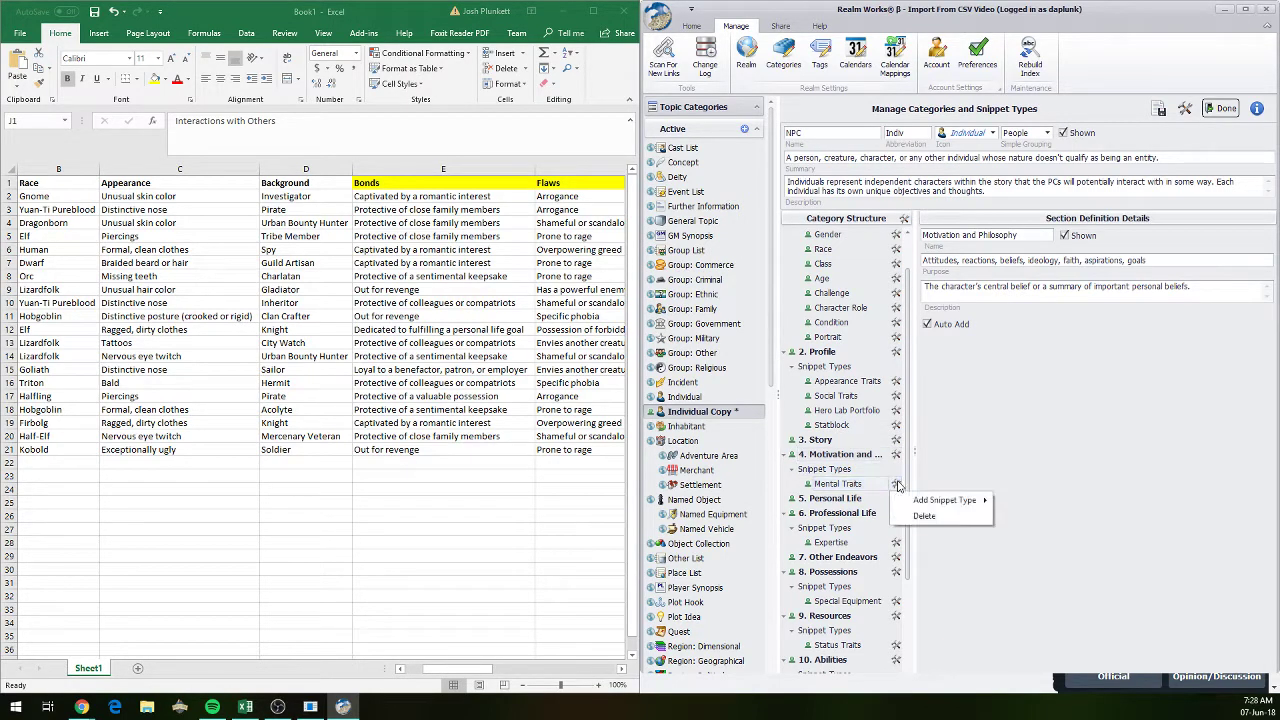
{"action": "mouse_move", "coordinate": [940, 502]}
{"action": "left_click", "coordinate": [1057, 518]}
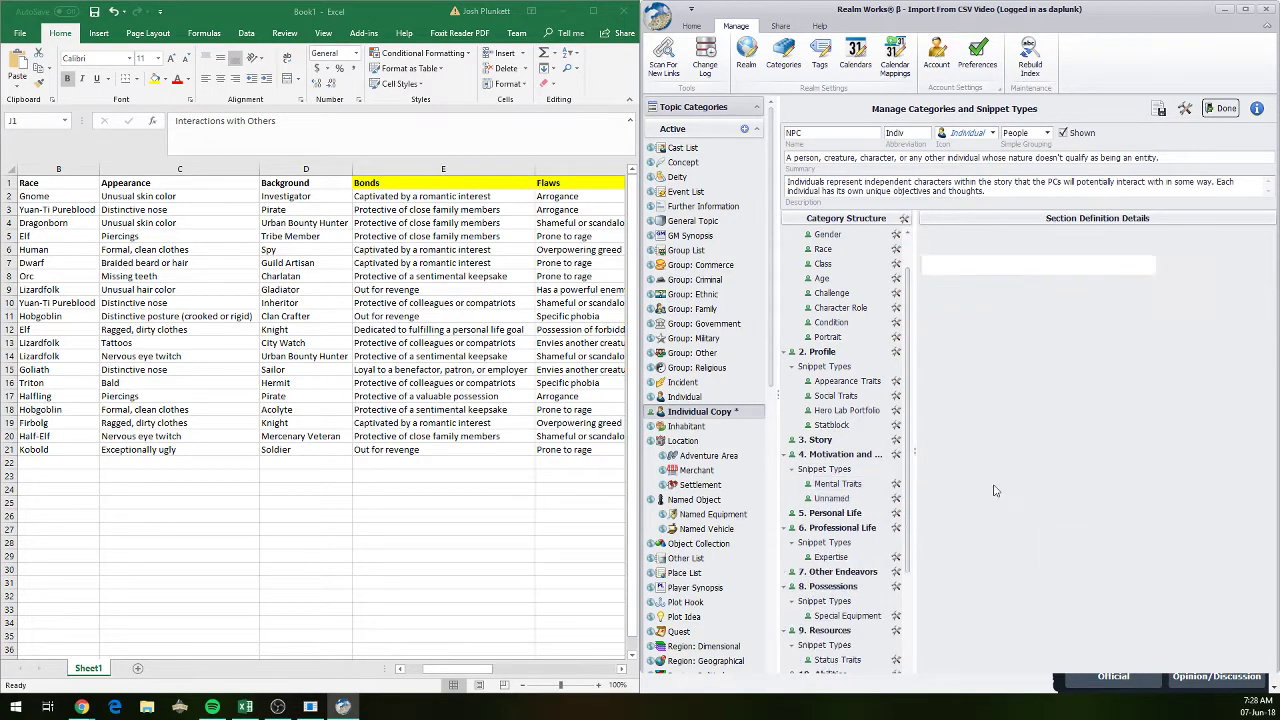
{"action": "left_click", "coordinate": [848, 486]}
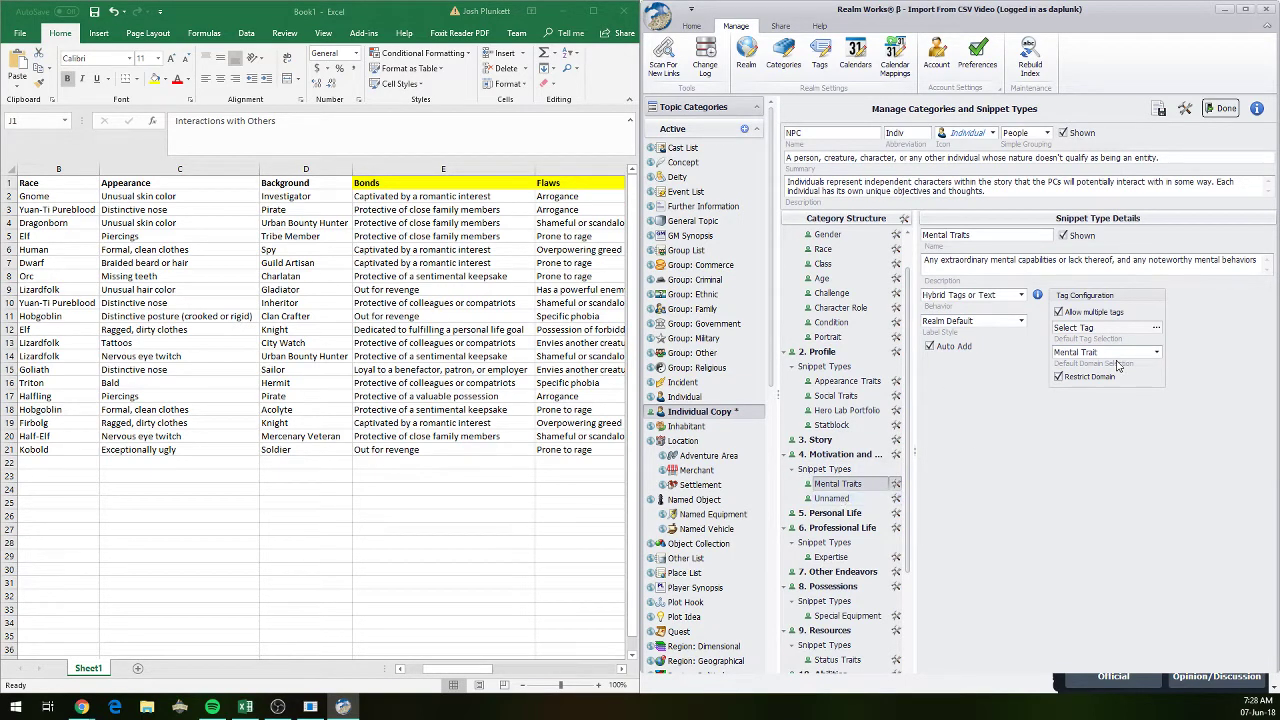
- Compare the Challenge, Character Role, Social Traits and Hero Lab Portfolio settings, then select Unnamed
{"action": "left_click", "coordinate": [831, 292]}
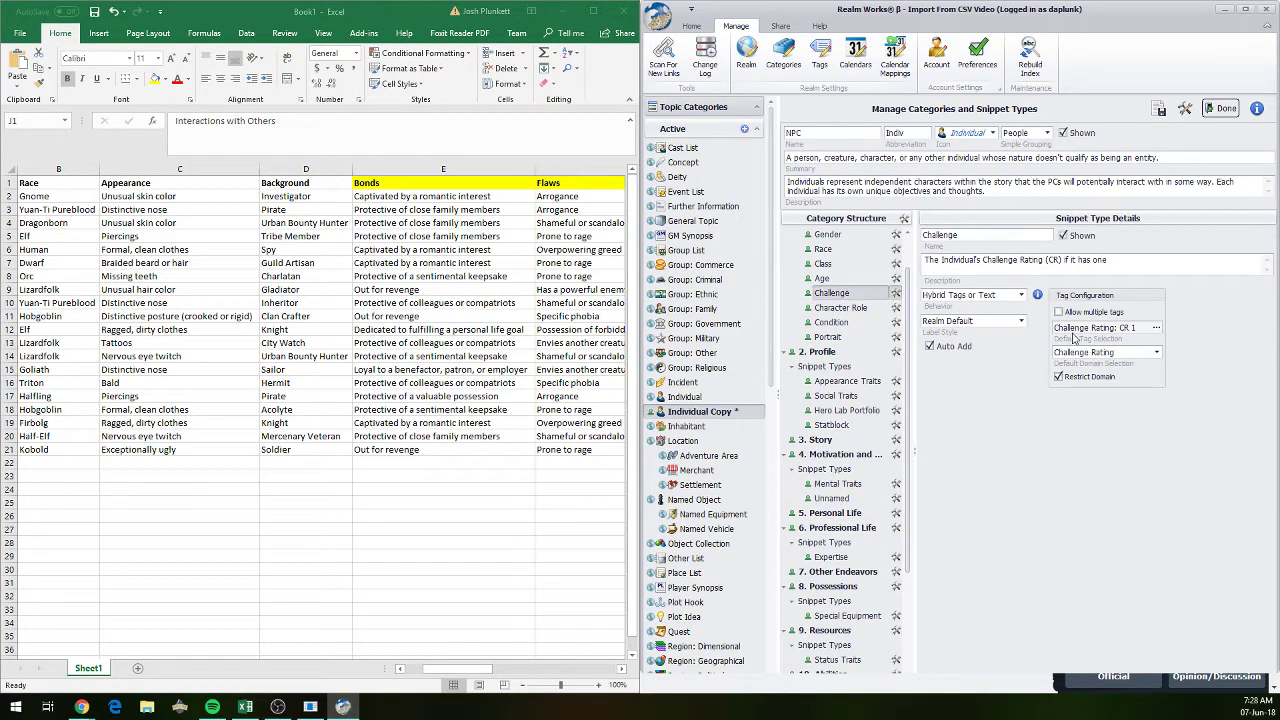
{"action": "left_click", "coordinate": [840, 308]}
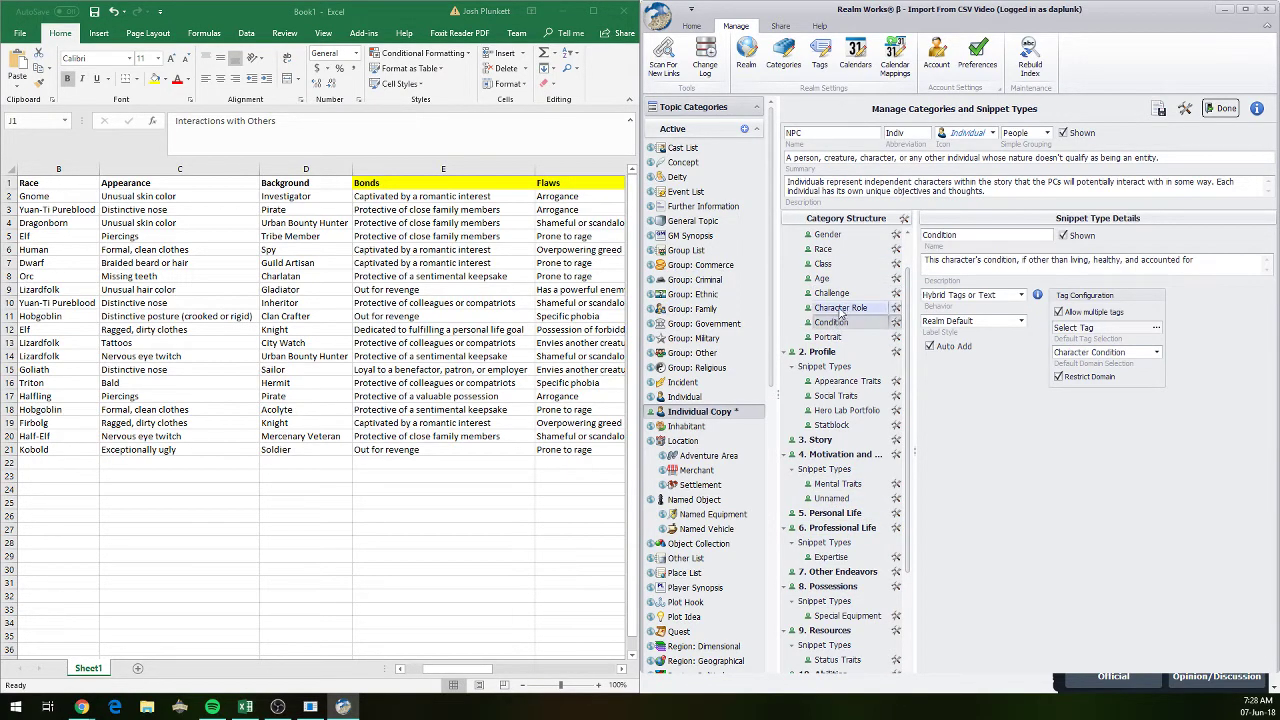
{"action": "left_click", "coordinate": [835, 396]}
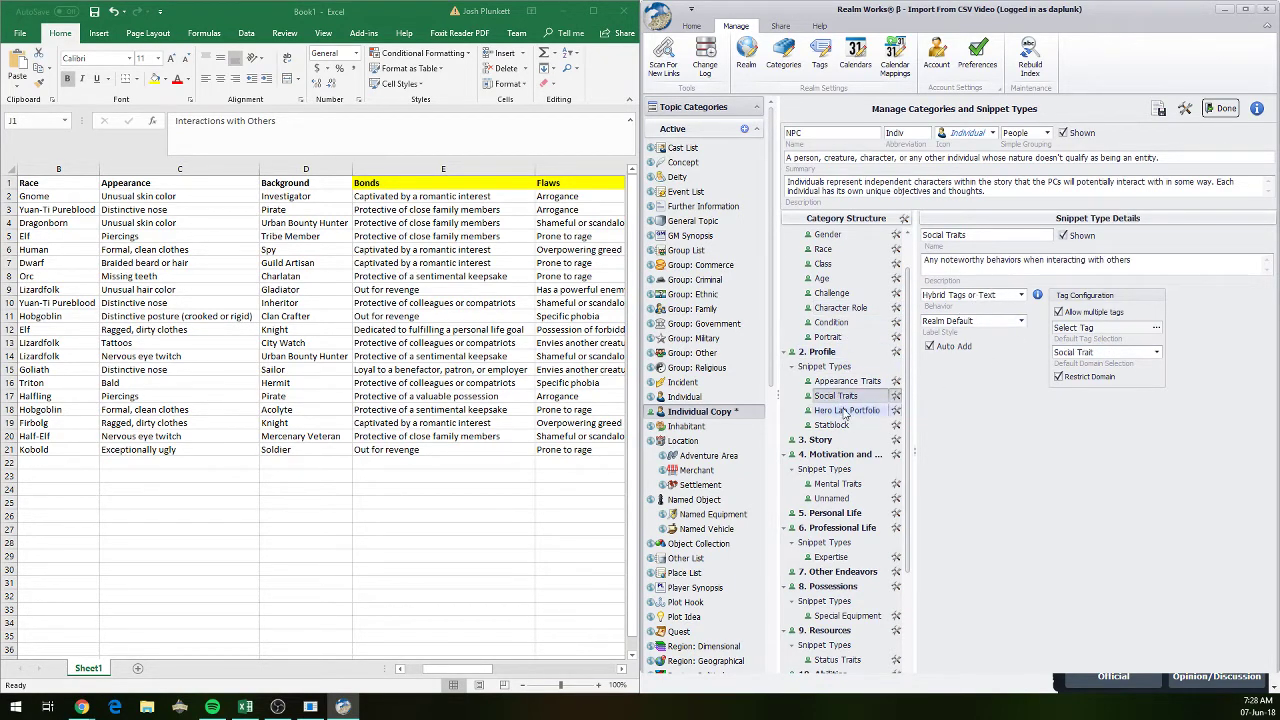
{"action": "left_click", "coordinate": [845, 411]}
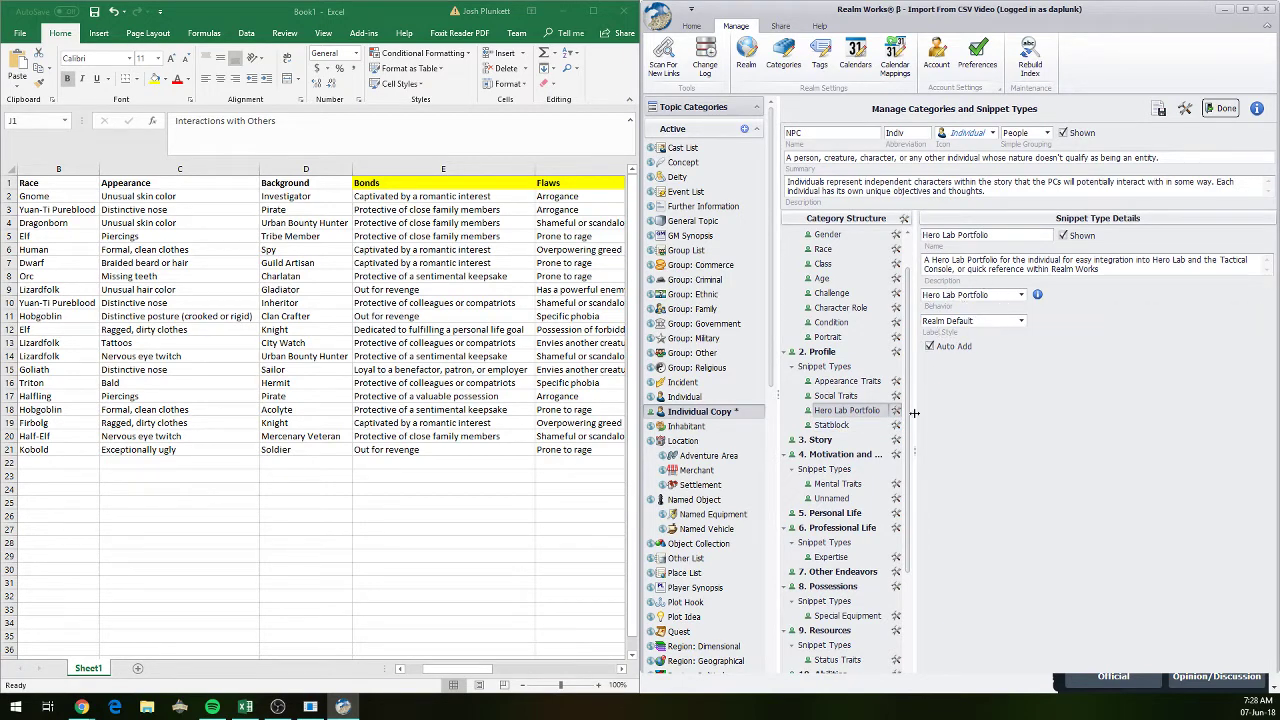
{"action": "left_click", "coordinate": [831, 498]}
- Name the new snippet type Bonds from the Excel header and give it Labeled Text behaviour
{"action": "left_click", "coordinate": [401, 185]}
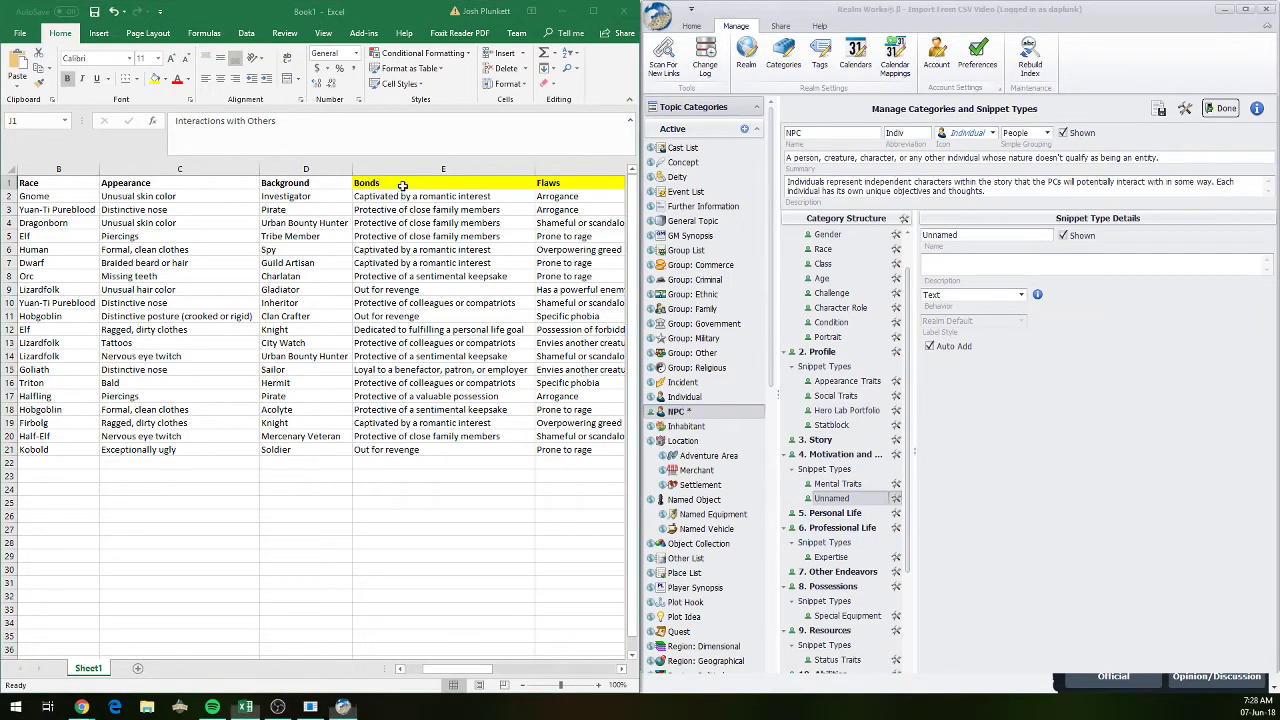
{"action": "key", "text": "ctrl+c"}
{"action": "double_click", "coordinate": [945, 235]}
{"action": "key", "text": "ctrl+v"}
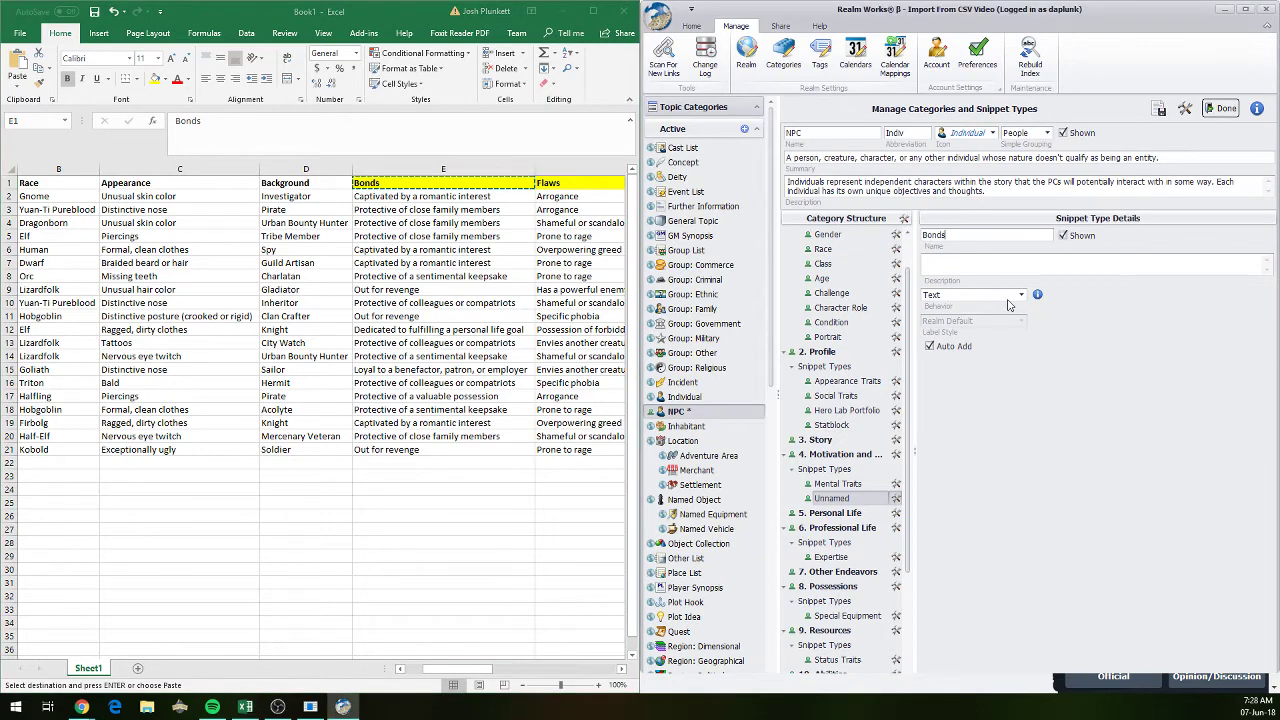
{"action": "left_click", "coordinate": [1017, 295]}
{"action": "left_click", "coordinate": [987, 317]}
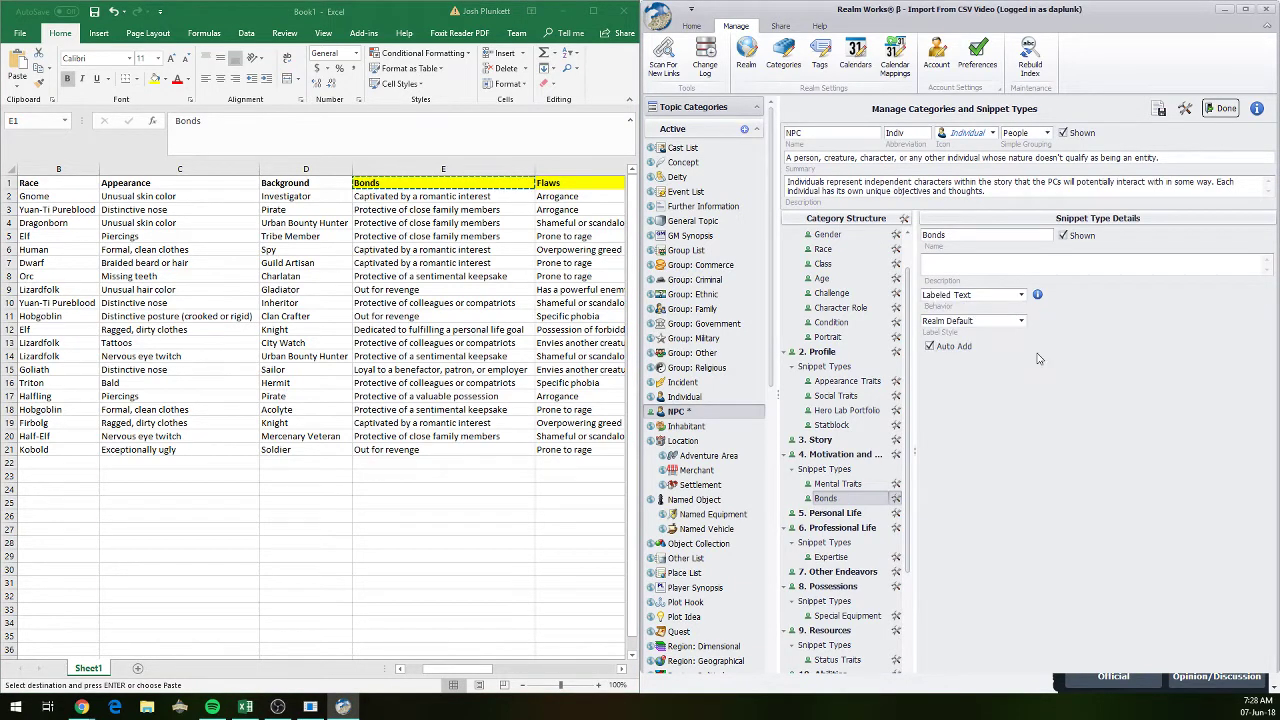
{"action": "left_click", "coordinate": [991, 322]}
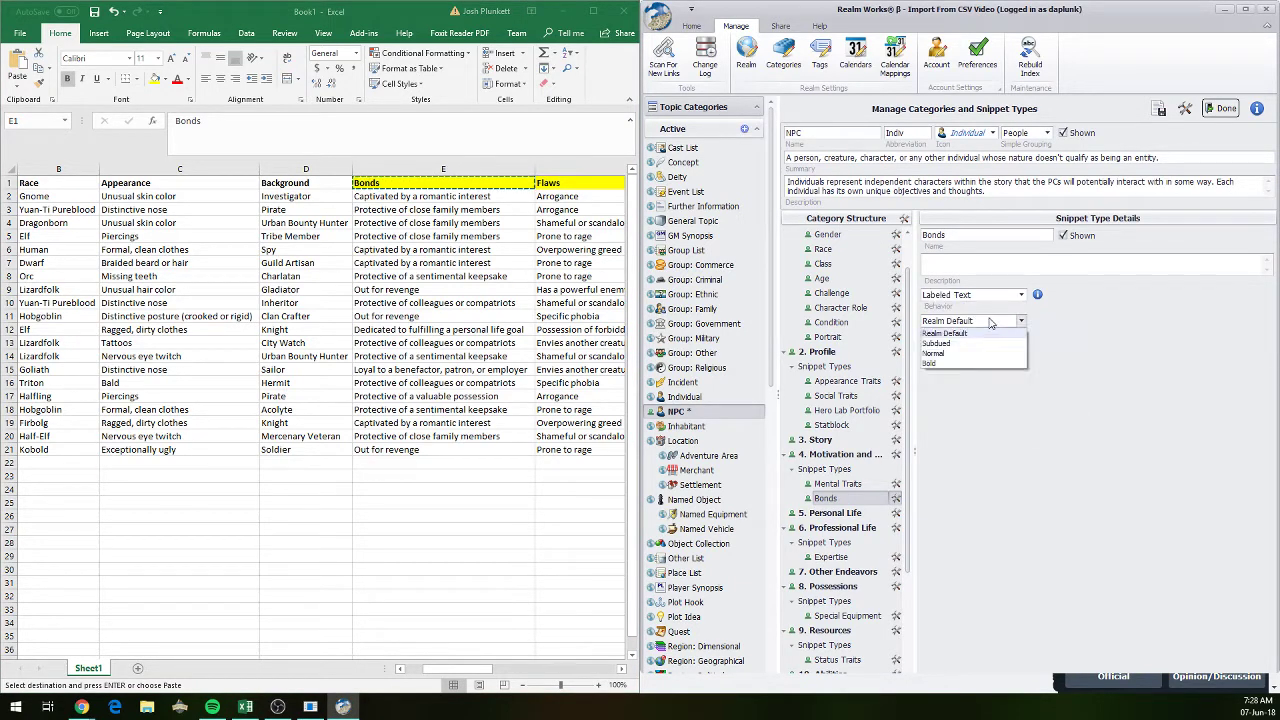
{"action": "left_click", "coordinate": [990, 322]}
{"action": "left_click", "coordinate": [986, 296]}
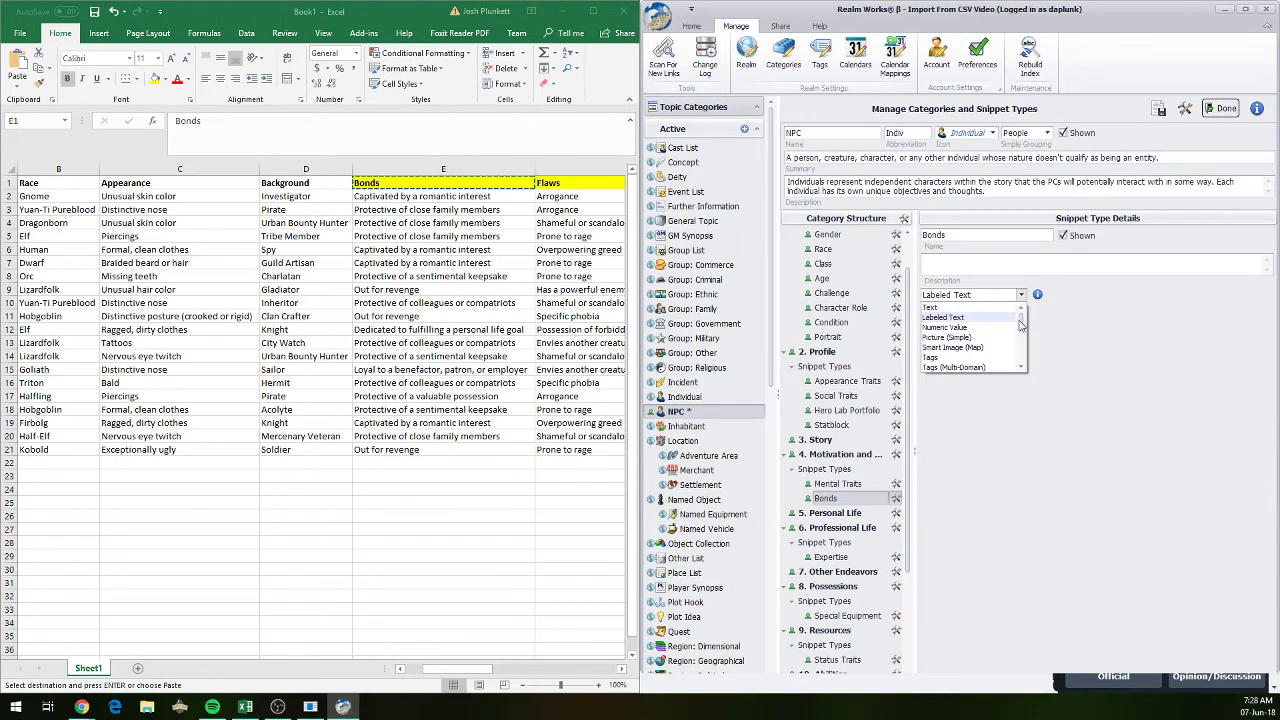
{"action": "left_click_drag", "start_coordinate": [1025, 330], "coordinate": [1035, 370]}
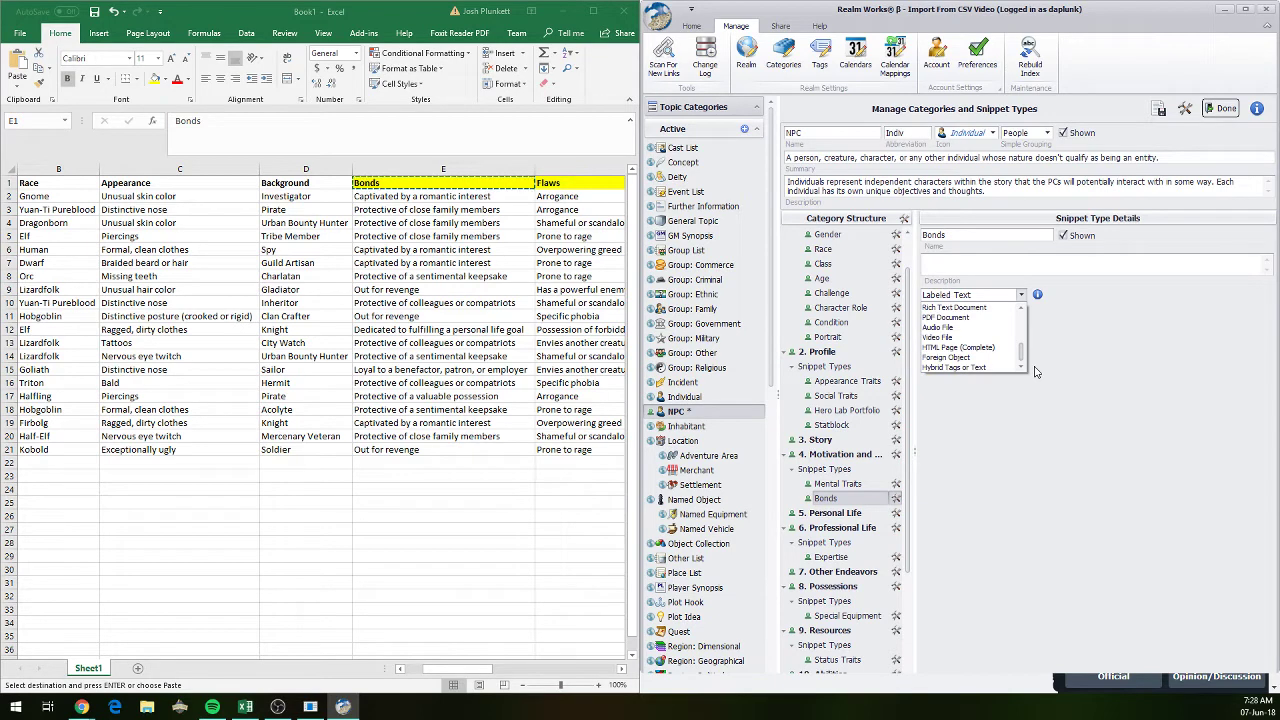
{"action": "left_click", "coordinate": [1035, 372]}
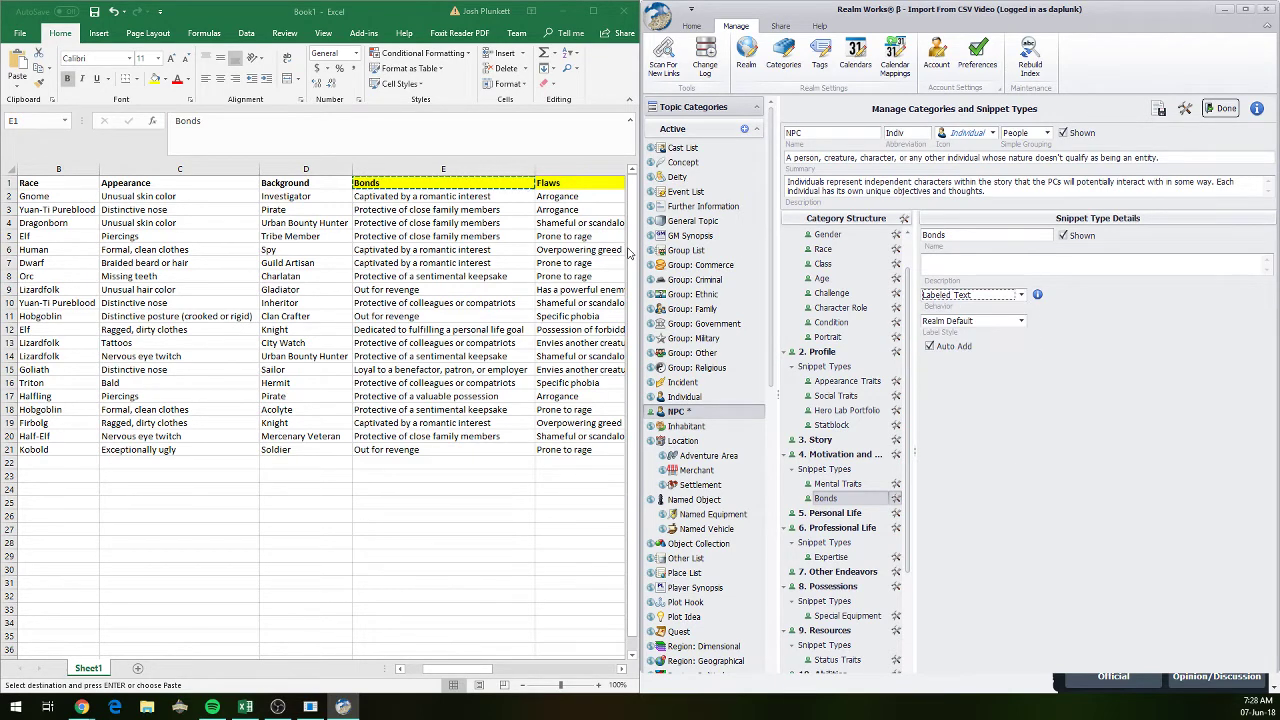
- Add a Flaws snippet type below Bonds with Labeled Text behaviour
{"action": "left_click", "coordinate": [897, 502]}
{"action": "mouse_move", "coordinate": [946, 518]}
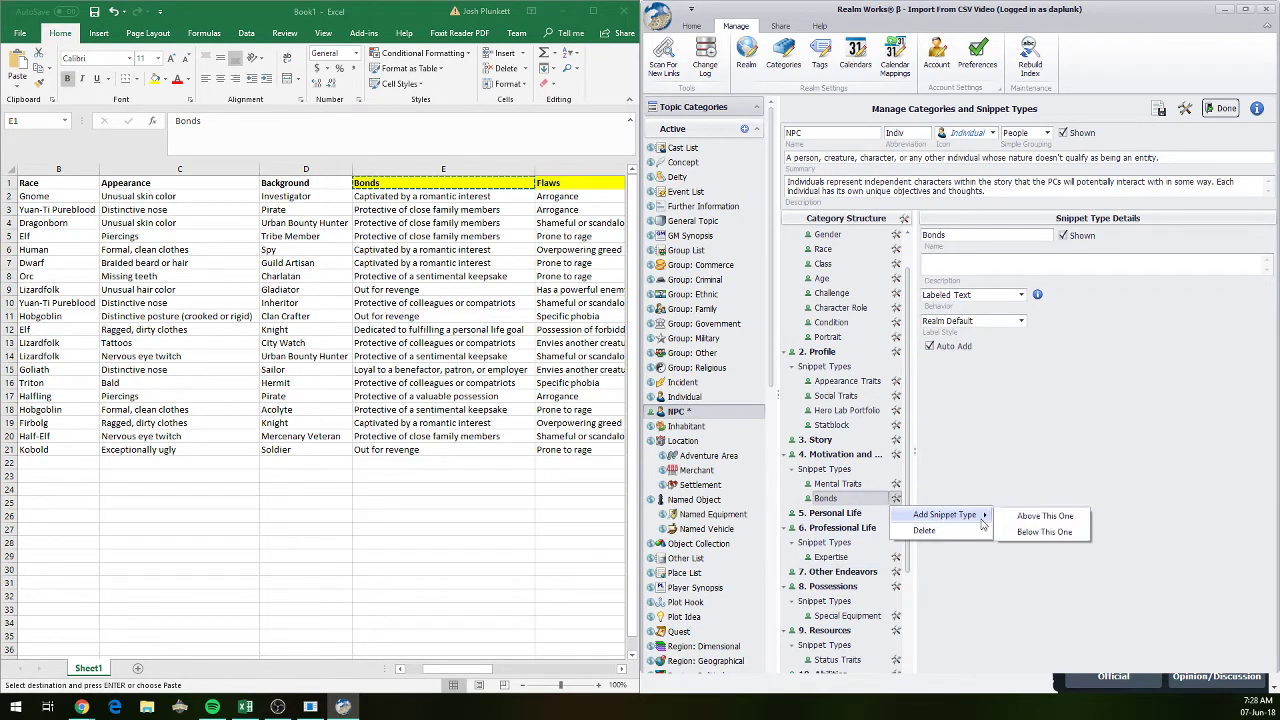
{"action": "left_click", "coordinate": [1042, 533]}
{"action": "left_click", "coordinate": [580, 182]}
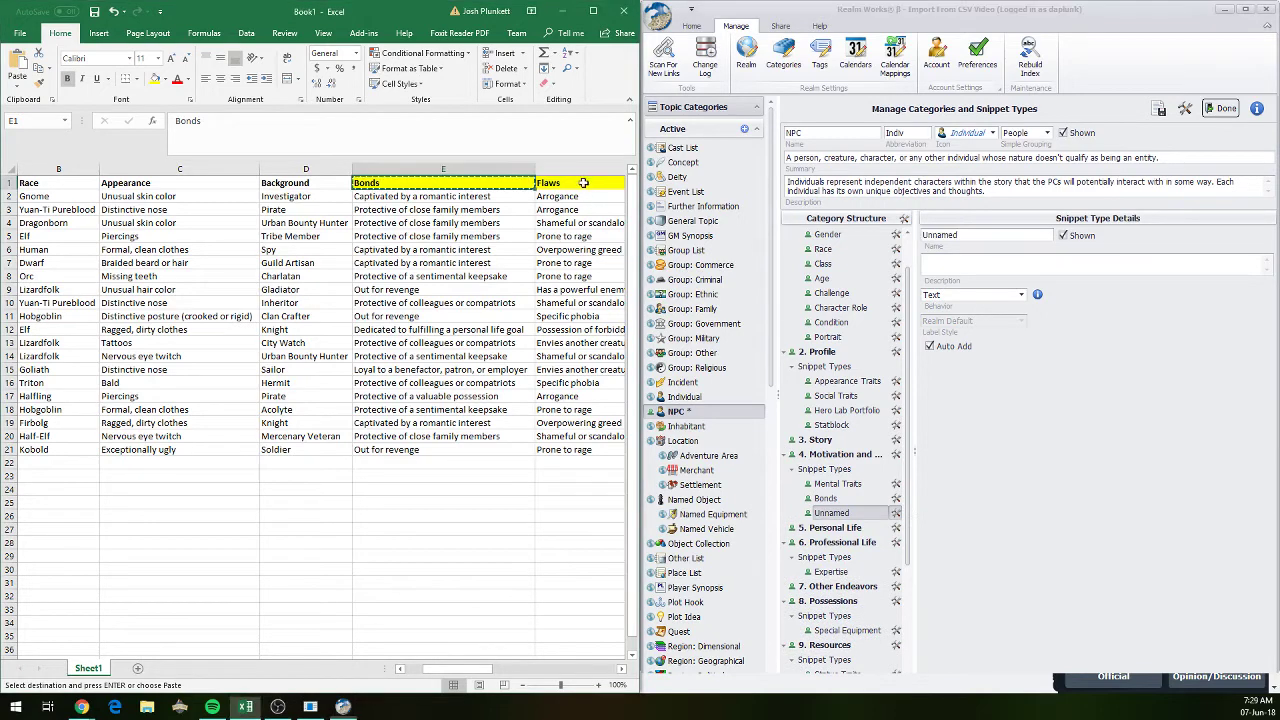
{"action": "key", "text": "ctrl+c"}
{"action": "left_click", "coordinate": [810, 224]}
{"action": "key", "text": "ctrl+v"}
{"action": "left_click", "coordinate": [941, 298]}
{"action": "left_click", "coordinate": [960, 318]}
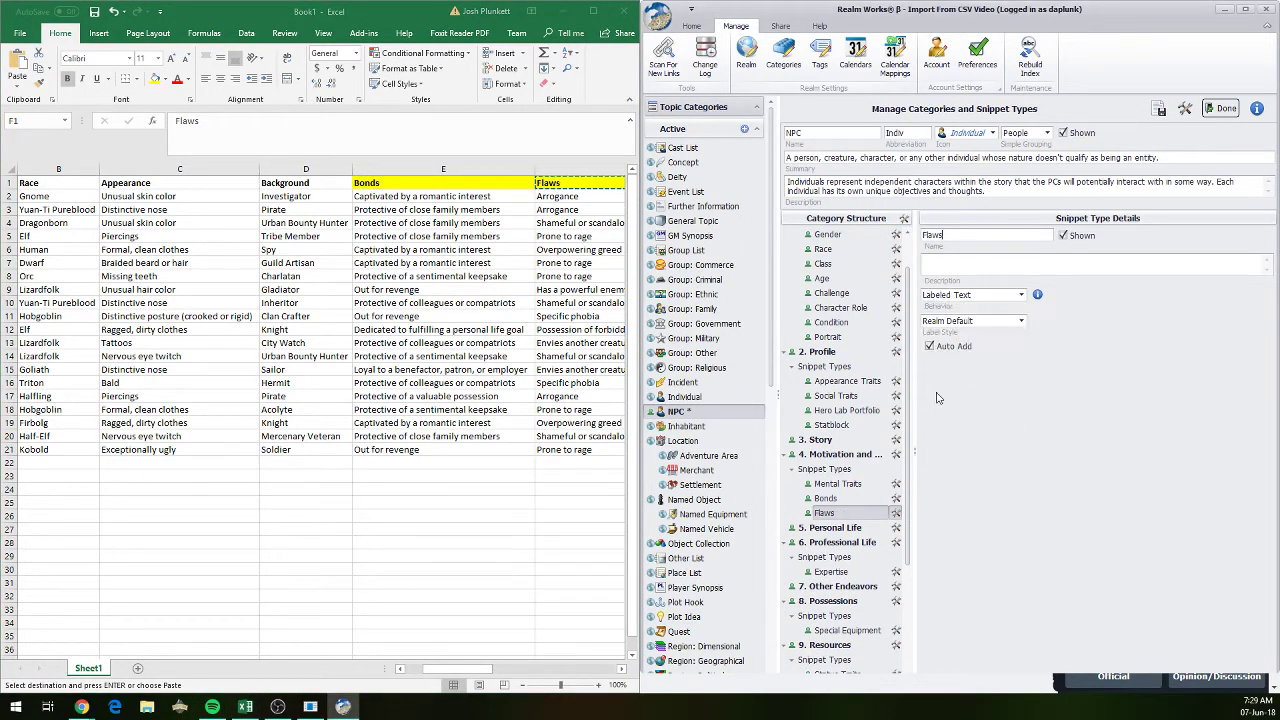
{"action": "key", "text": "alt+Tab"}
- Add a High Ability snippet type below Statblock
{"action": "scroll", "coordinate": [566, 236], "scroll_direction": "right", "scroll_amount": 3}
{"action": "left_click", "coordinate": [330, 186]}
{"action": "key", "text": "ctrl+c"}
{"action": "left_click", "coordinate": [897, 426]}
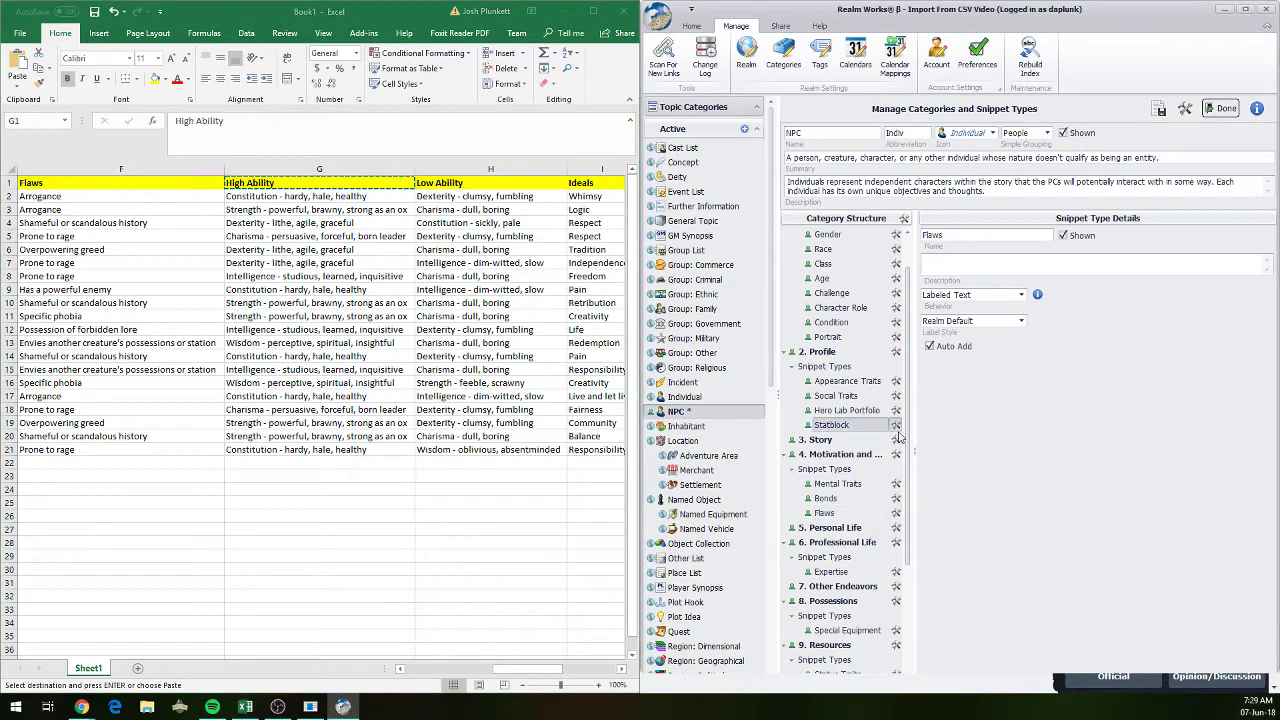
{"action": "mouse_move", "coordinate": [965, 441]}
{"action": "left_click", "coordinate": [1040, 459]}
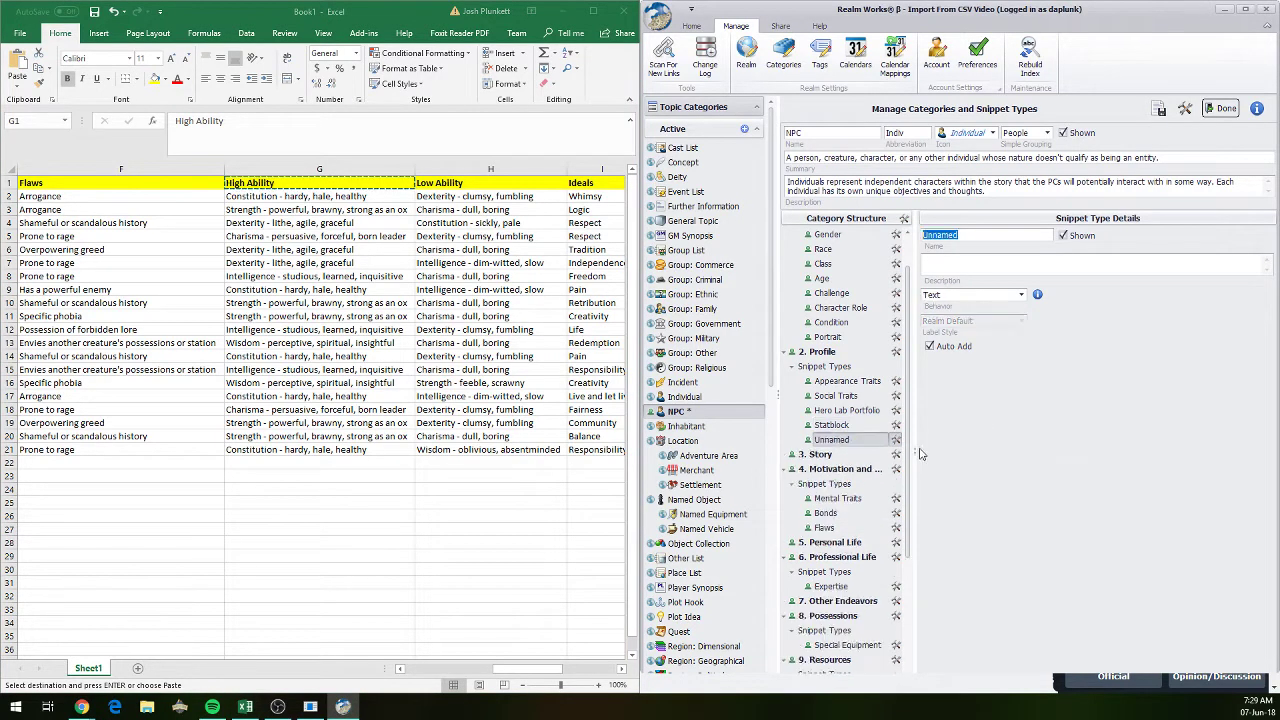
{"action": "key", "text": "ctrl+v"}
- Add a Low Ability snippet type below High Ability
{"action": "left_click", "coordinate": [896, 439]}
{"action": "mouse_move", "coordinate": [962, 456]}
{"action": "left_click", "coordinate": [1040, 474]}
{"action": "left_click", "coordinate": [495, 182]}
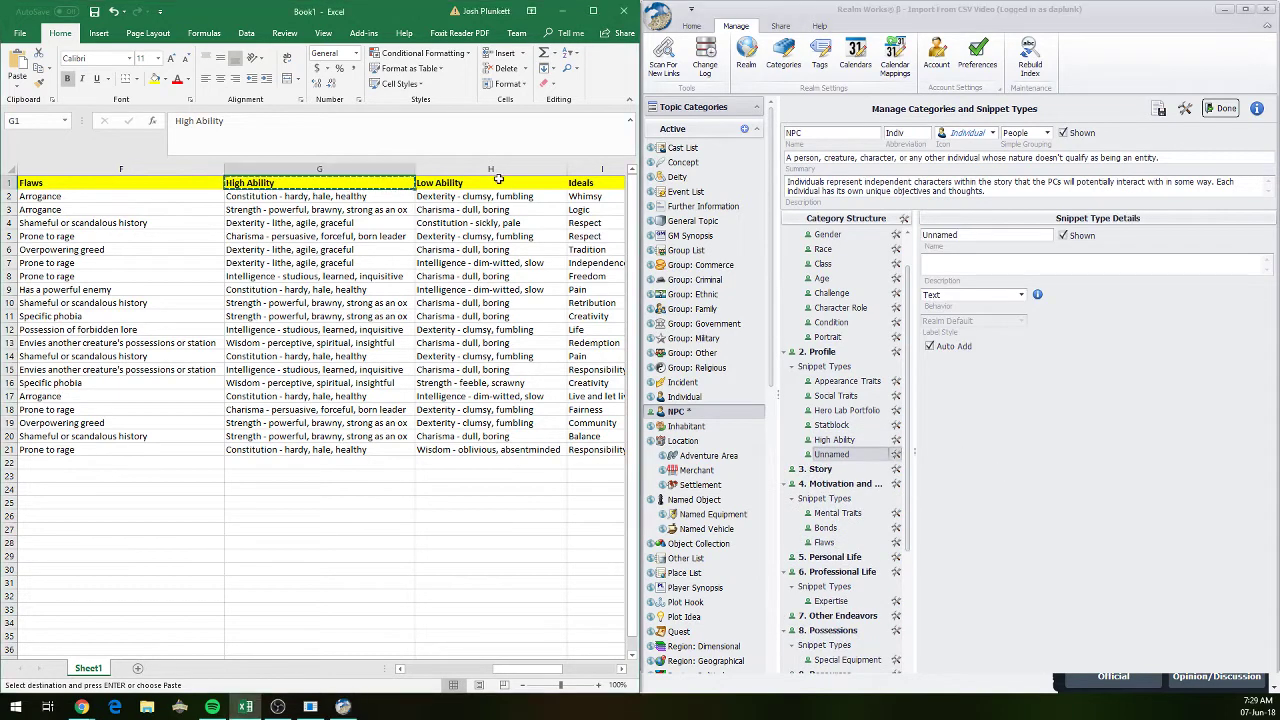
{"action": "key", "text": "ctrl+c"}
{"action": "left_click", "coordinate": [967, 250]}
{"action": "key", "text": "ctrl+v"}
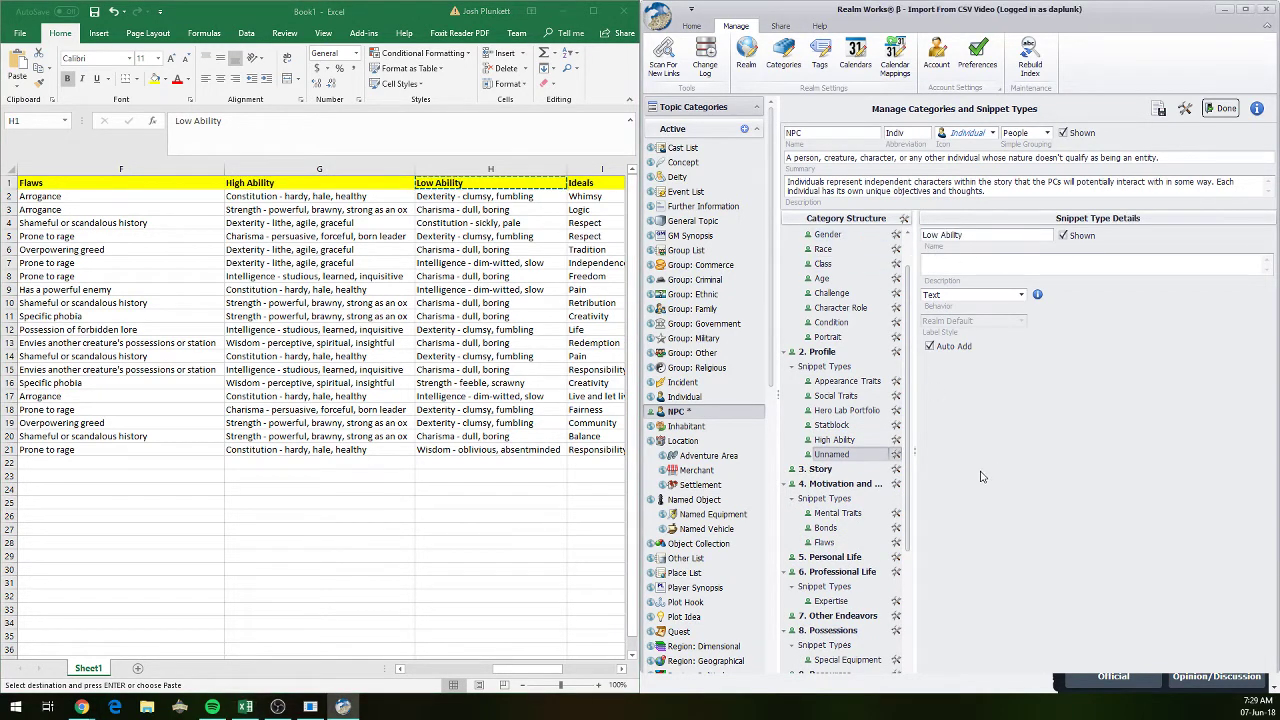
- Add an Ideals snippet type below Flaws with Labeled Text behaviour
{"action": "left_click", "coordinate": [836, 439]}
{"action": "left_click", "coordinate": [858, 541]}
{"action": "left_click", "coordinate": [896, 542]}
{"action": "mouse_move", "coordinate": [965, 558]}
{"action": "left_click", "coordinate": [1010, 572]}
{"action": "left_click", "coordinate": [596, 182]}
{"action": "key", "text": "ctrl+c"}
{"action": "double_click", "coordinate": [940, 235]}
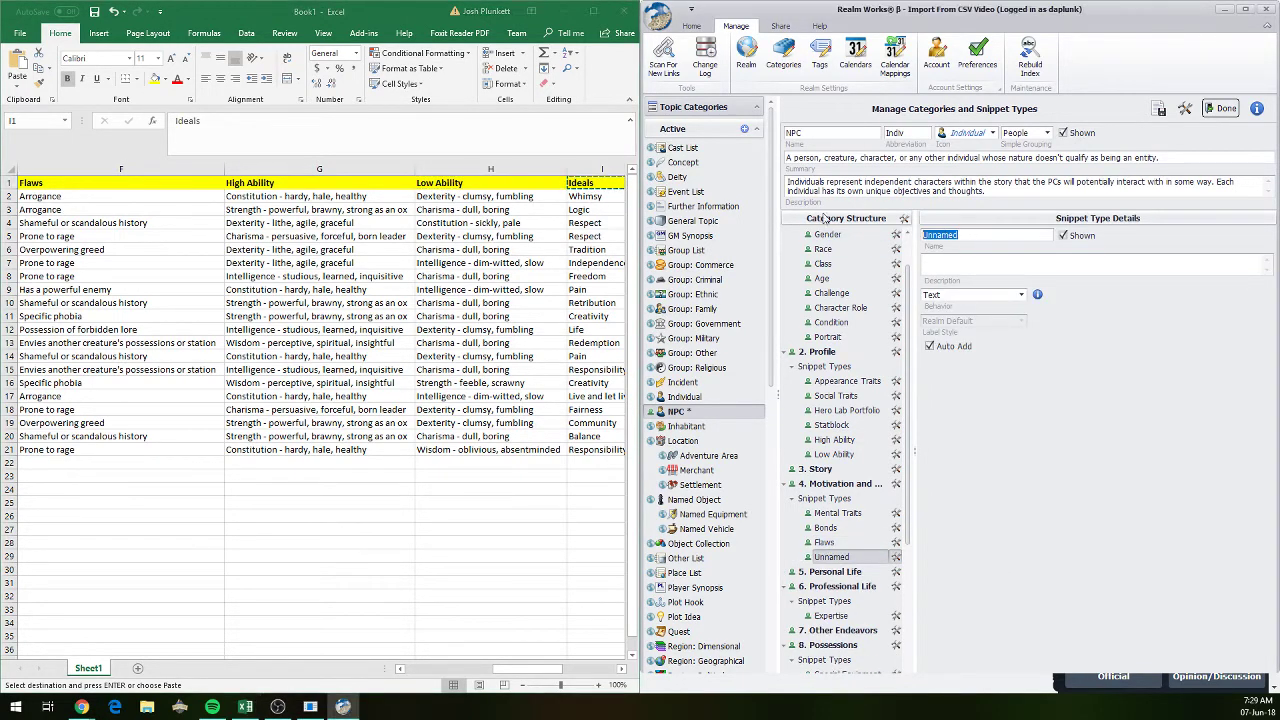
{"action": "key", "text": "ctrl+v"}
{"action": "left_click", "coordinate": [1020, 294]}
{"action": "left_click", "coordinate": [950, 318]}
- Add an Interactions with Others snippet type below Ideals in the Motivation section
{"action": "left_click", "coordinate": [690, 235]}
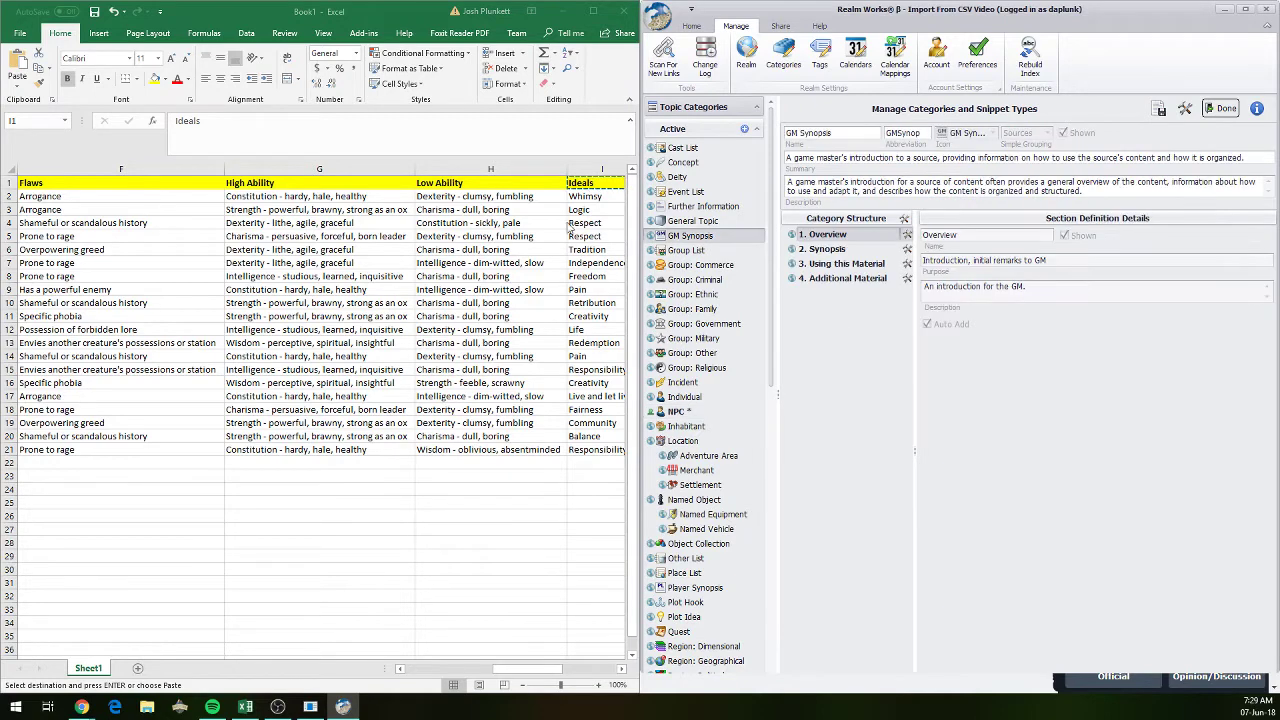
{"action": "left_click", "coordinate": [245, 707]}
{"action": "key", "text": "Right"}
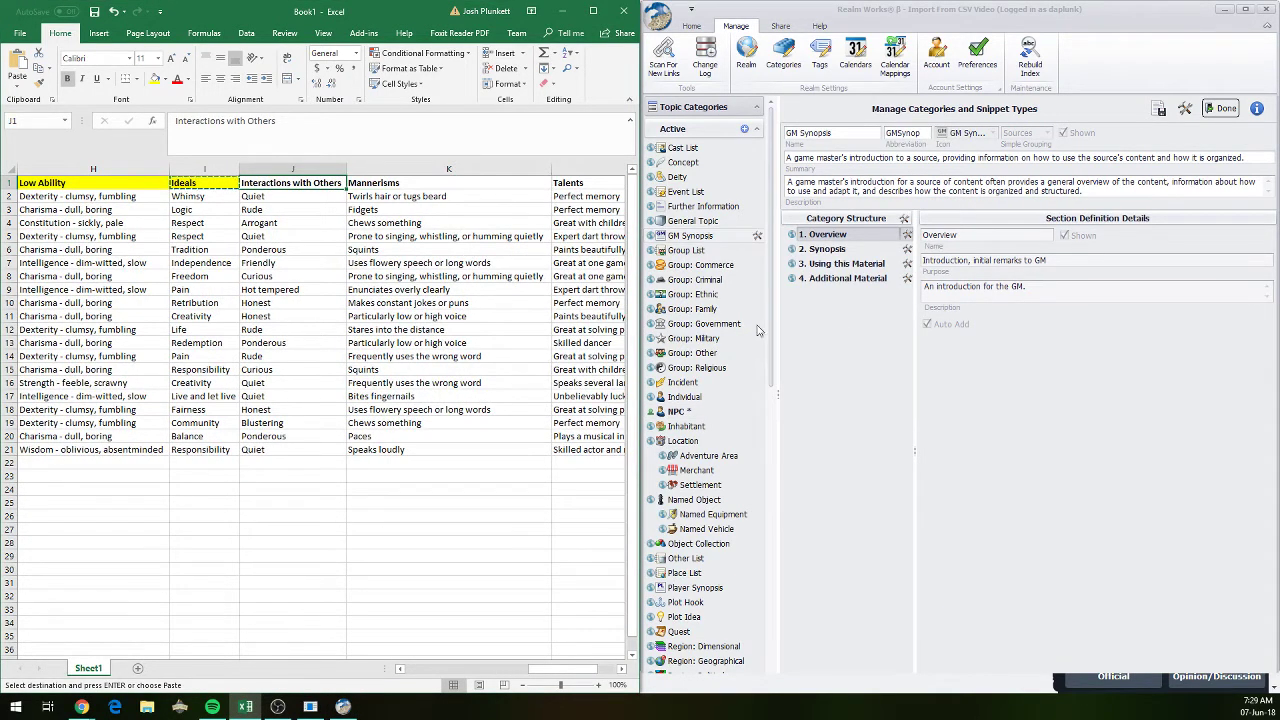
{"action": "left_click", "coordinate": [678, 411]}
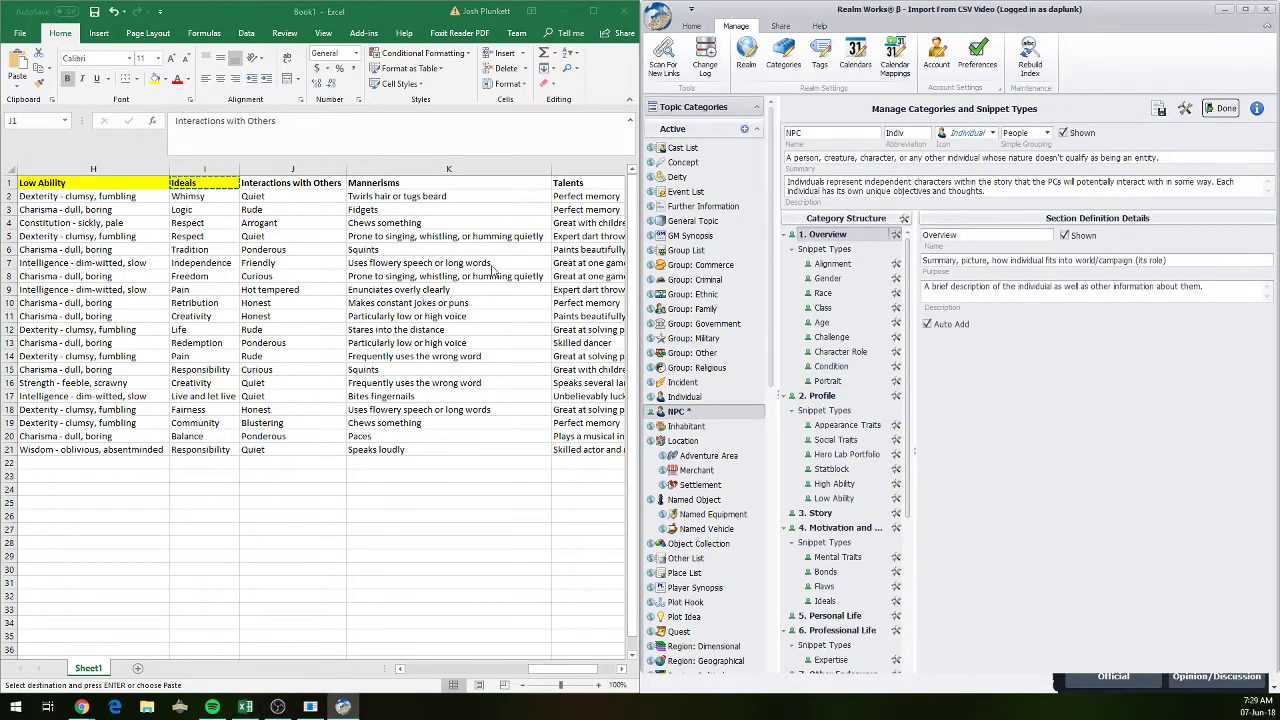
{"action": "key", "text": "ctrl+c"}
{"action": "scroll", "coordinate": [855, 410], "scroll_direction": "down", "scroll_amount": 3}
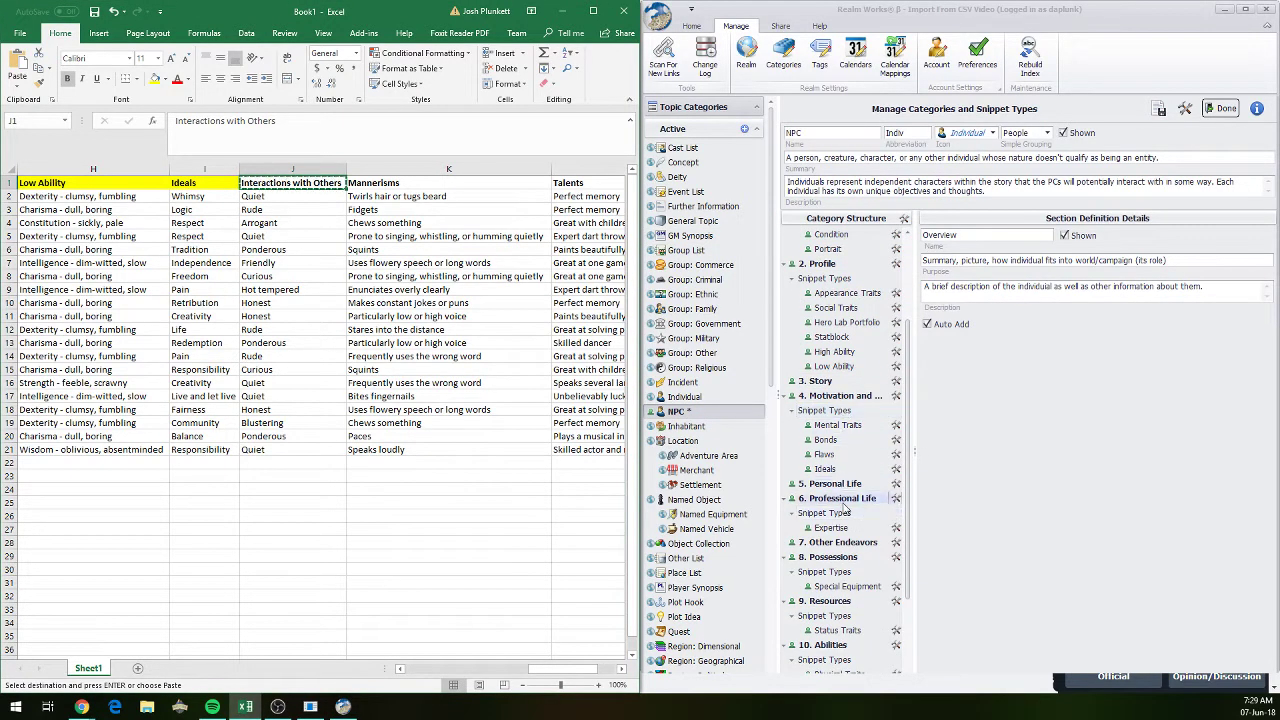
{"action": "left_click", "coordinate": [841, 500]}
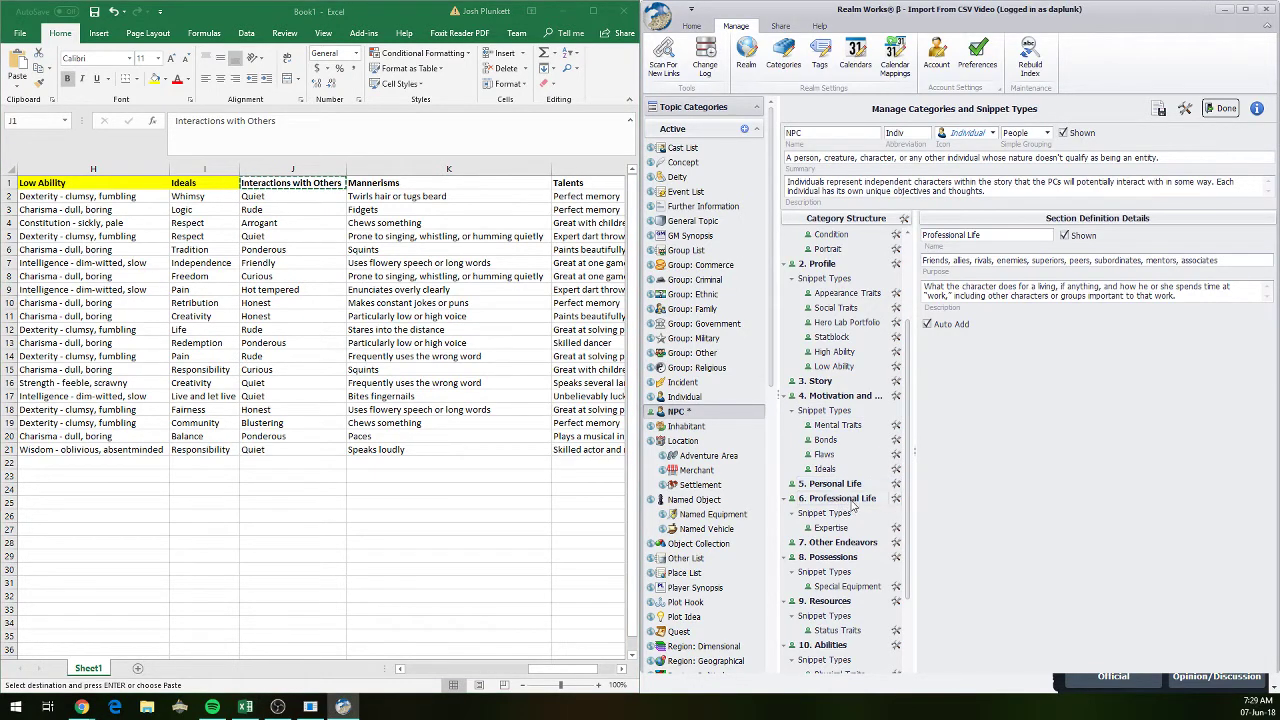
{"action": "left_click", "coordinate": [838, 486]}
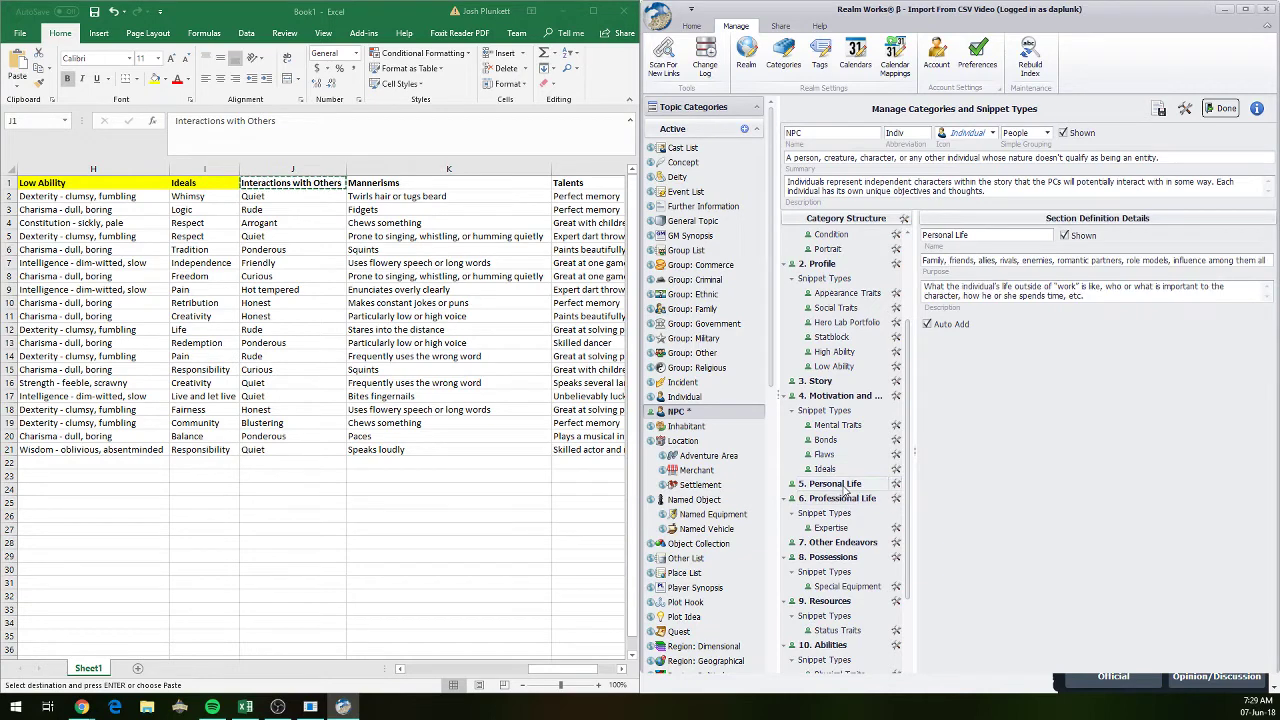
{"action": "left_click", "coordinate": [826, 397]}
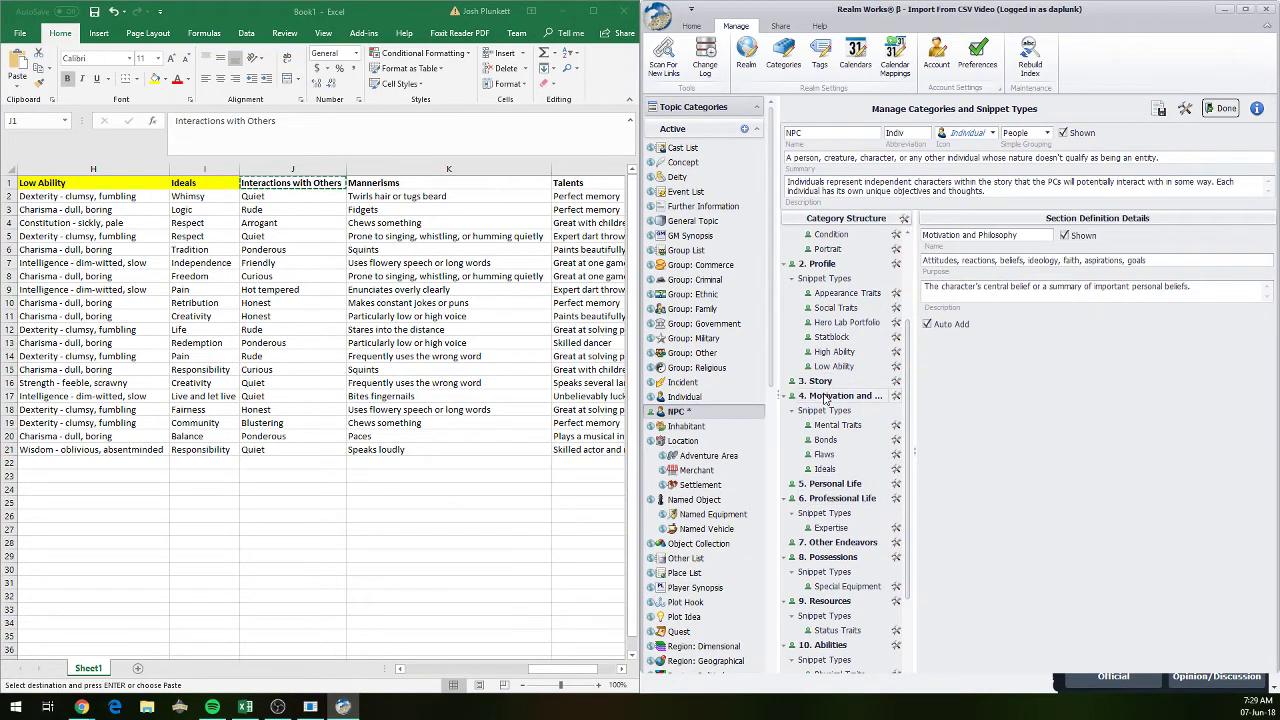
{"action": "left_click", "coordinate": [897, 472]}
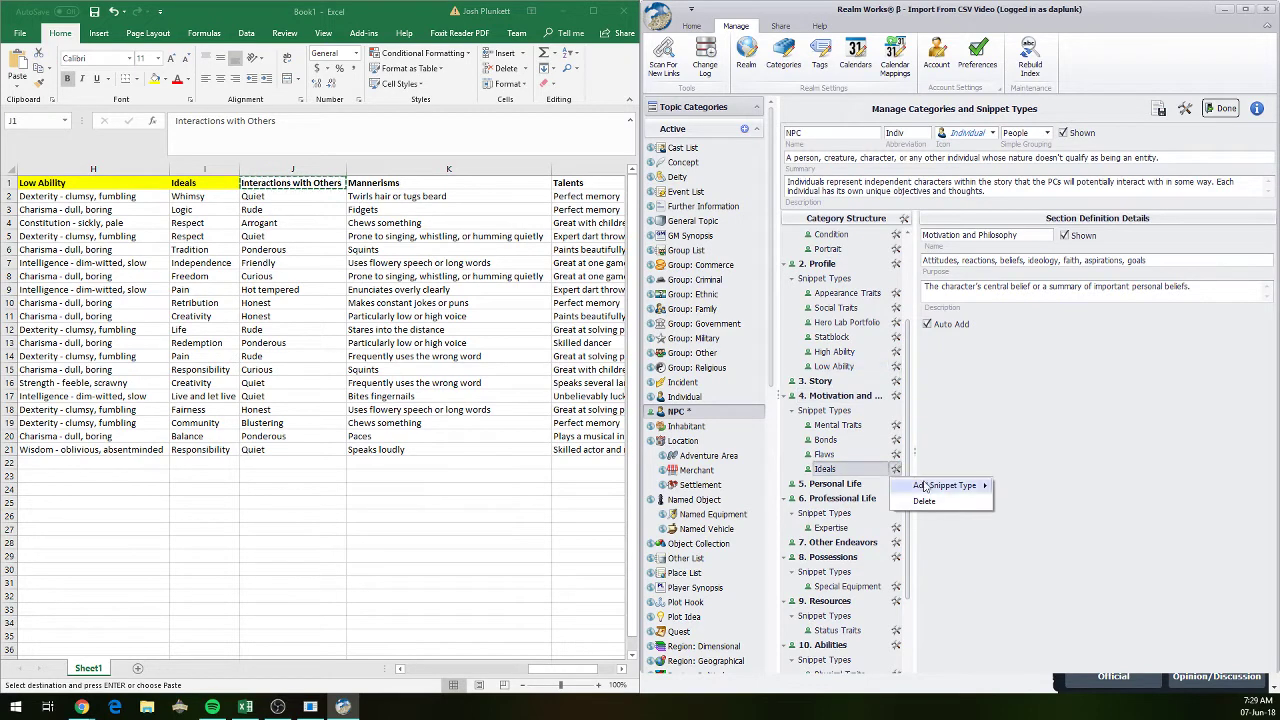
{"action": "mouse_move", "coordinate": [940, 486]}
{"action": "left_click", "coordinate": [1044, 502]}
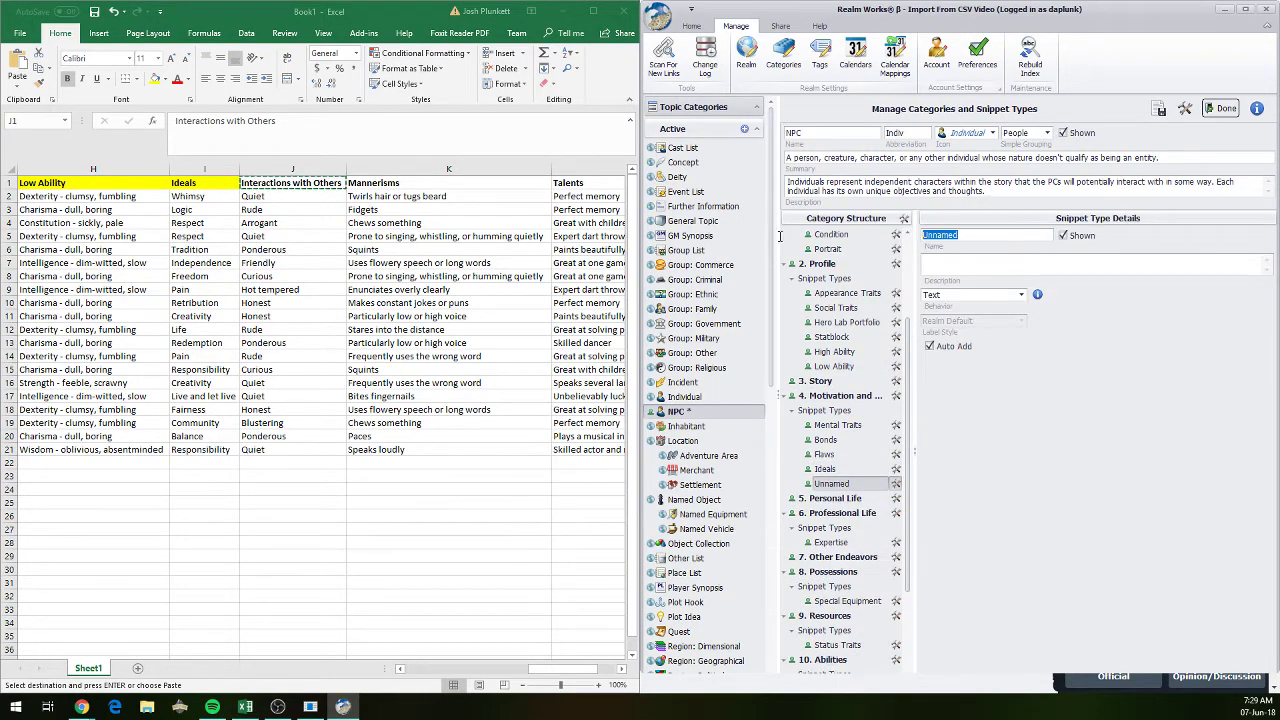
{"action": "key", "text": "ctrl+v"}
{"action": "key", "text": "alt+Tab"}
- Add a Mannerisms snippet type below Interactions with Others, making both Labeled Text
{"action": "key", "text": "Right"}
{"action": "key", "text": "ctrl+c"}
{"action": "left_click", "coordinate": [896, 483]}
{"action": "mouse_move", "coordinate": [940, 497]}
{"action": "left_click", "coordinate": [1044, 513]}
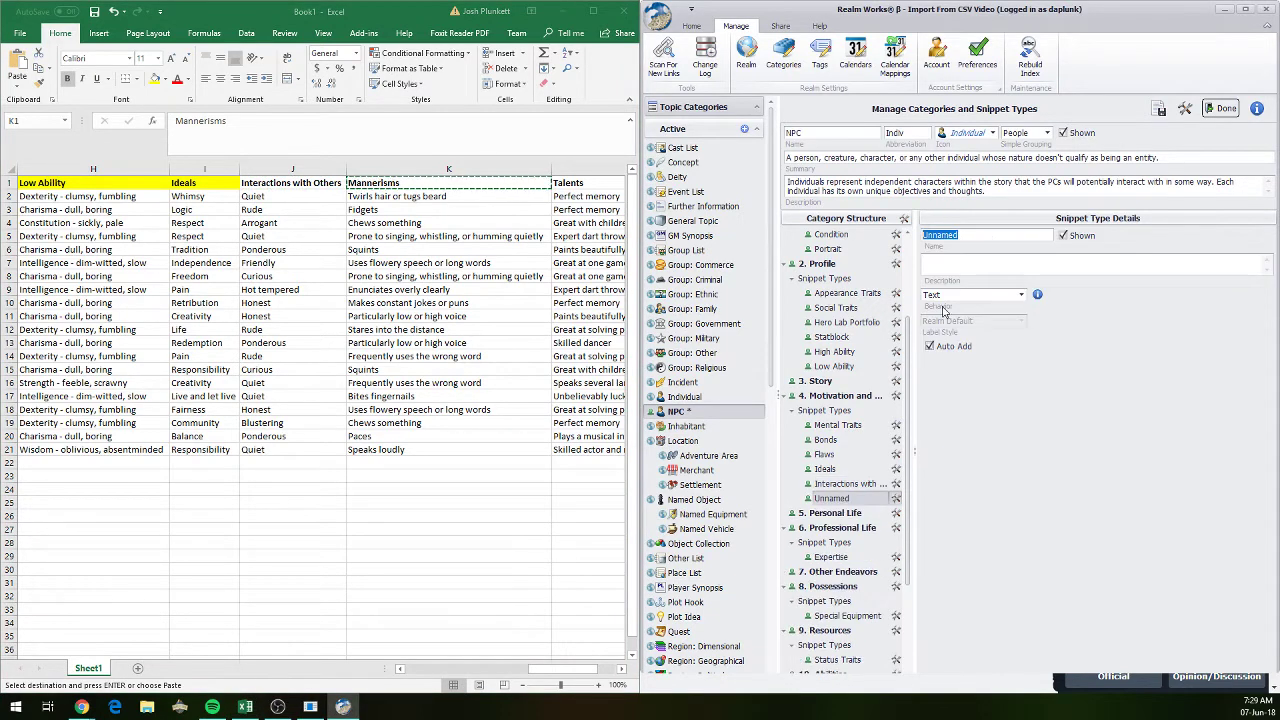
{"action": "key", "text": "ctrl+v"}
{"action": "left_click", "coordinate": [938, 297]}
{"action": "left_click", "coordinate": [955, 350]}
{"action": "left_click", "coordinate": [850, 483]}
{"action": "left_click", "coordinate": [973, 295]}
{"action": "left_click", "coordinate": [955, 350]}
- Add a Talents Labeled Text snippet type below Mannerisms, then check Ideals and Mannerisms settings
{"action": "left_click", "coordinate": [588, 182]}
{"action": "key", "text": "ctrl+c"}
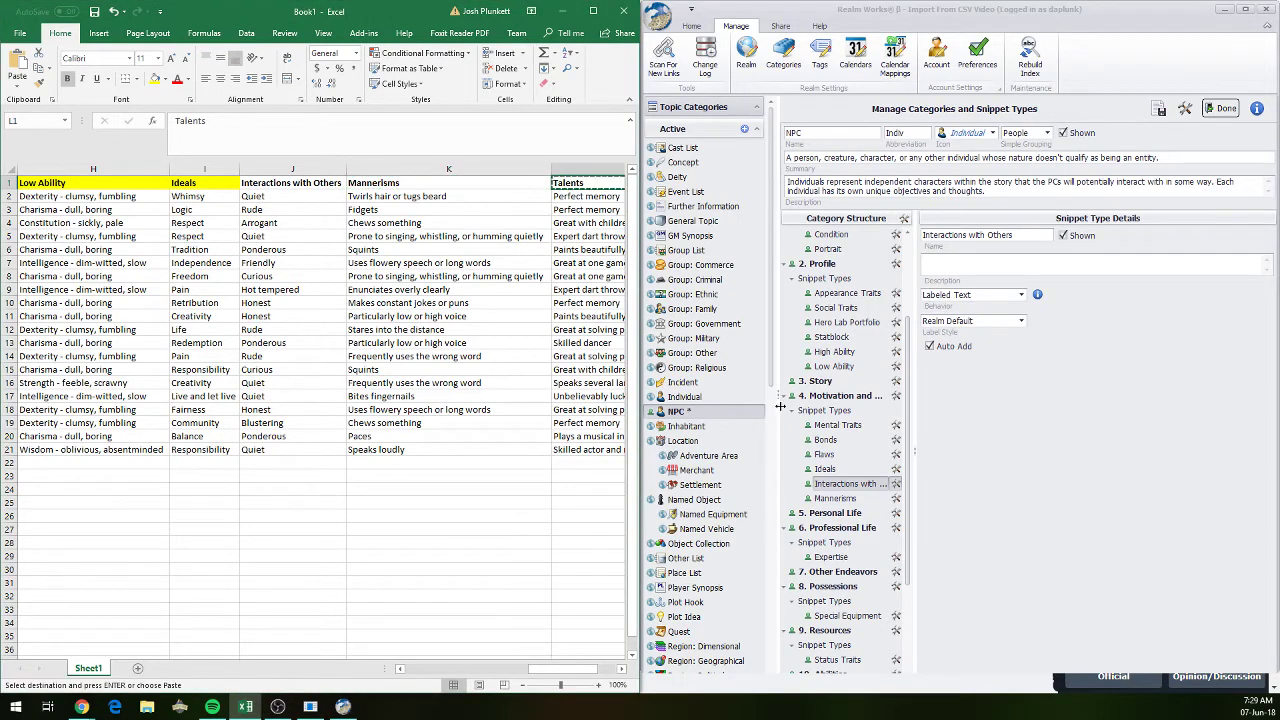
{"action": "left_click", "coordinate": [896, 499]}
{"action": "mouse_move", "coordinate": [940, 508]}
{"action": "left_click", "coordinate": [1032, 531]}
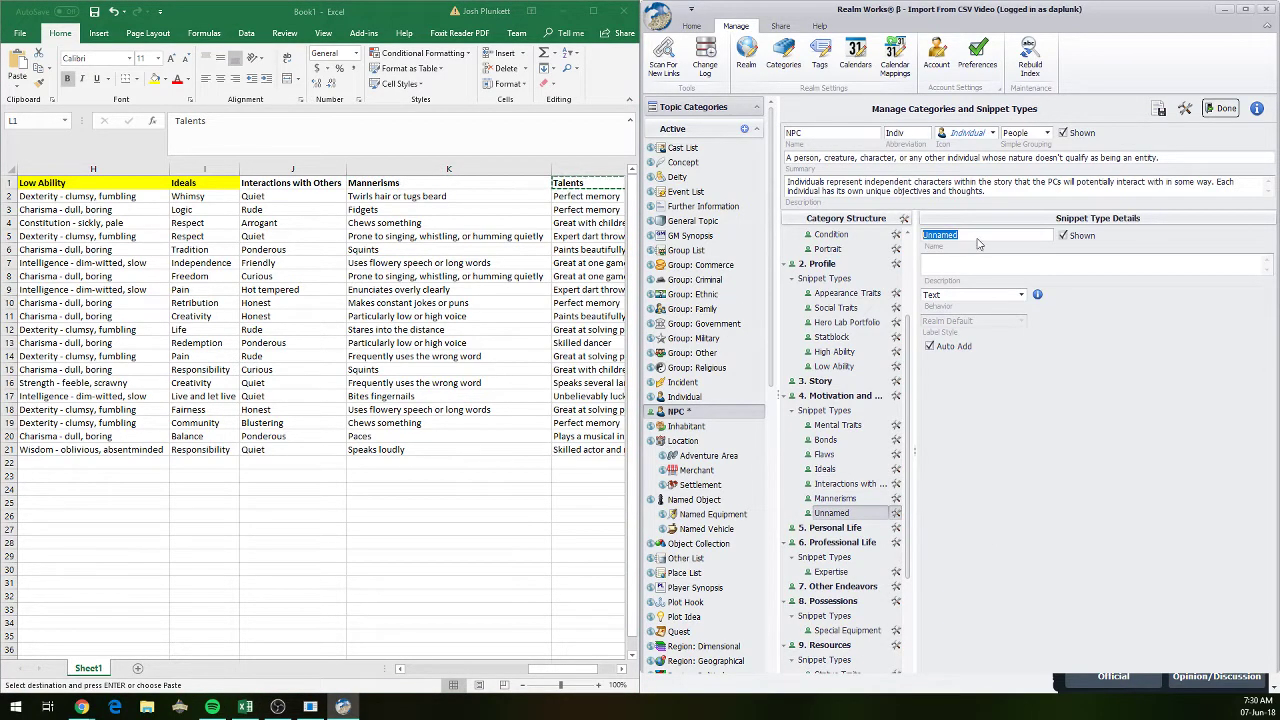
{"action": "key", "text": "ctrl+v"}
{"action": "left_click", "coordinate": [977, 297]}
{"action": "left_click", "coordinate": [962, 320]}
{"action": "key", "text": "alt+Tab"}
{"action": "key", "text": "Right"}
{"action": "key", "text": "Right"}
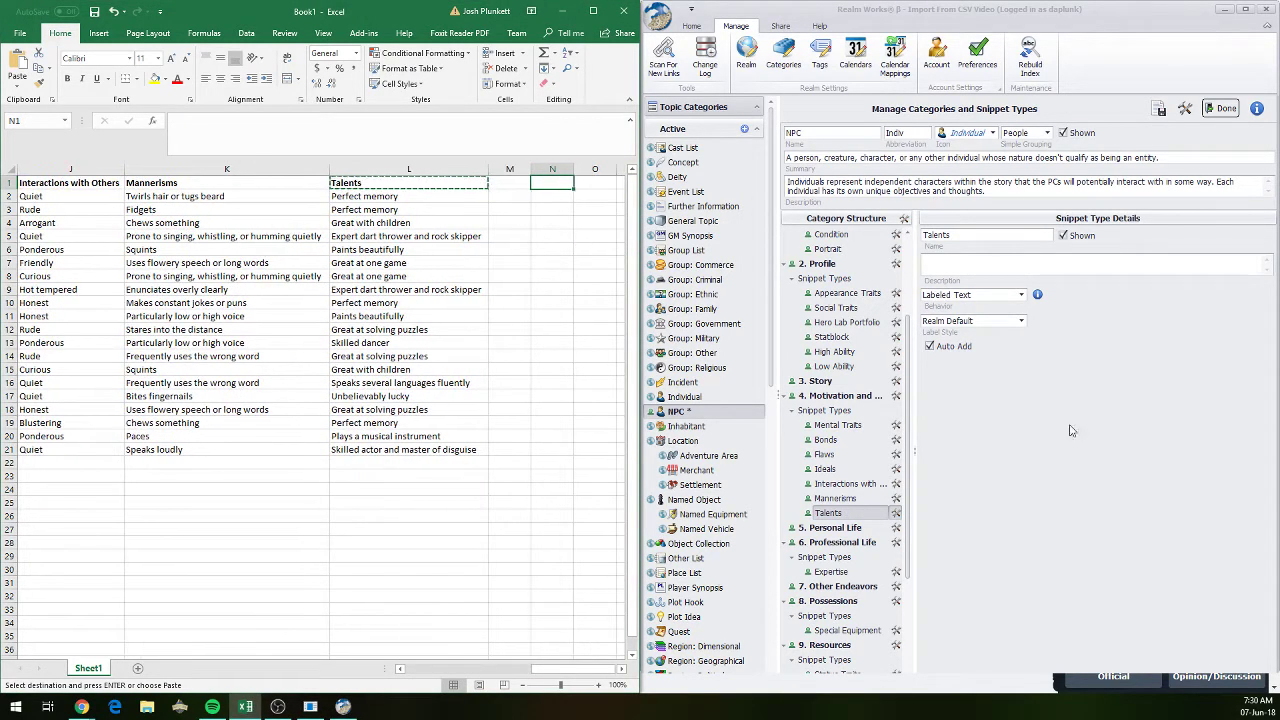
{"action": "left_click", "coordinate": [825, 470]}
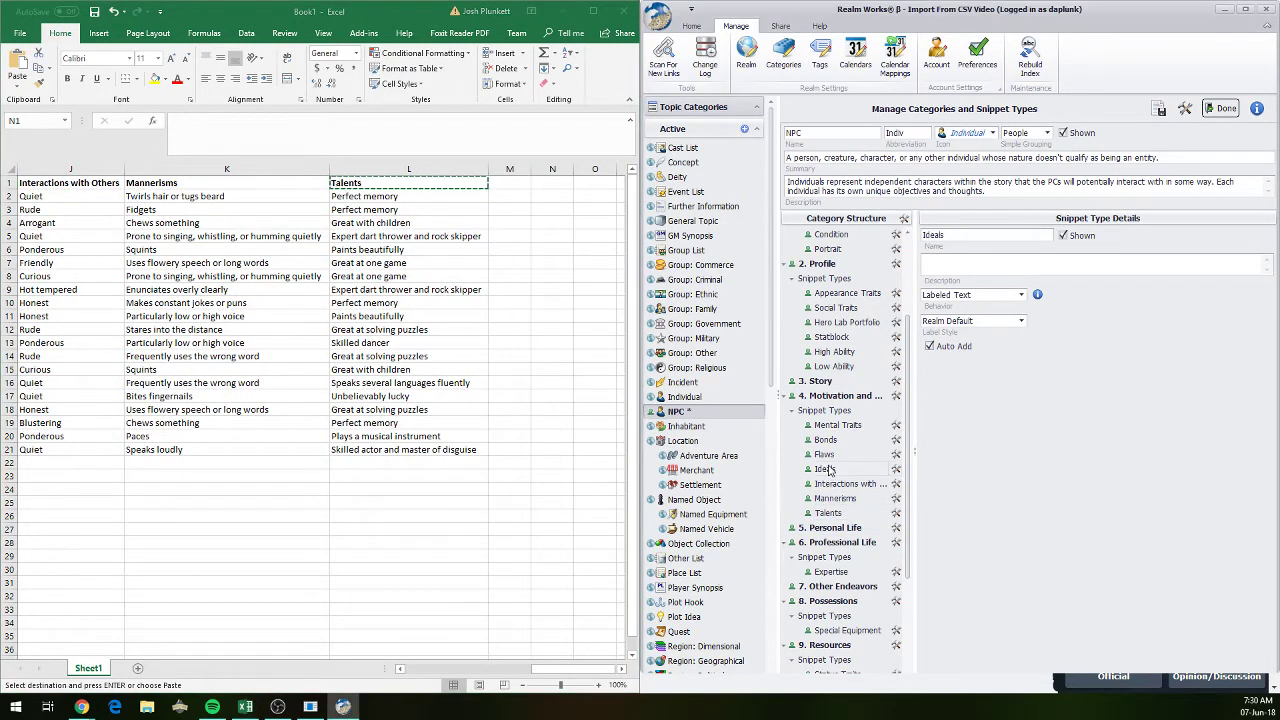
{"action": "left_click", "coordinate": [836, 498]}
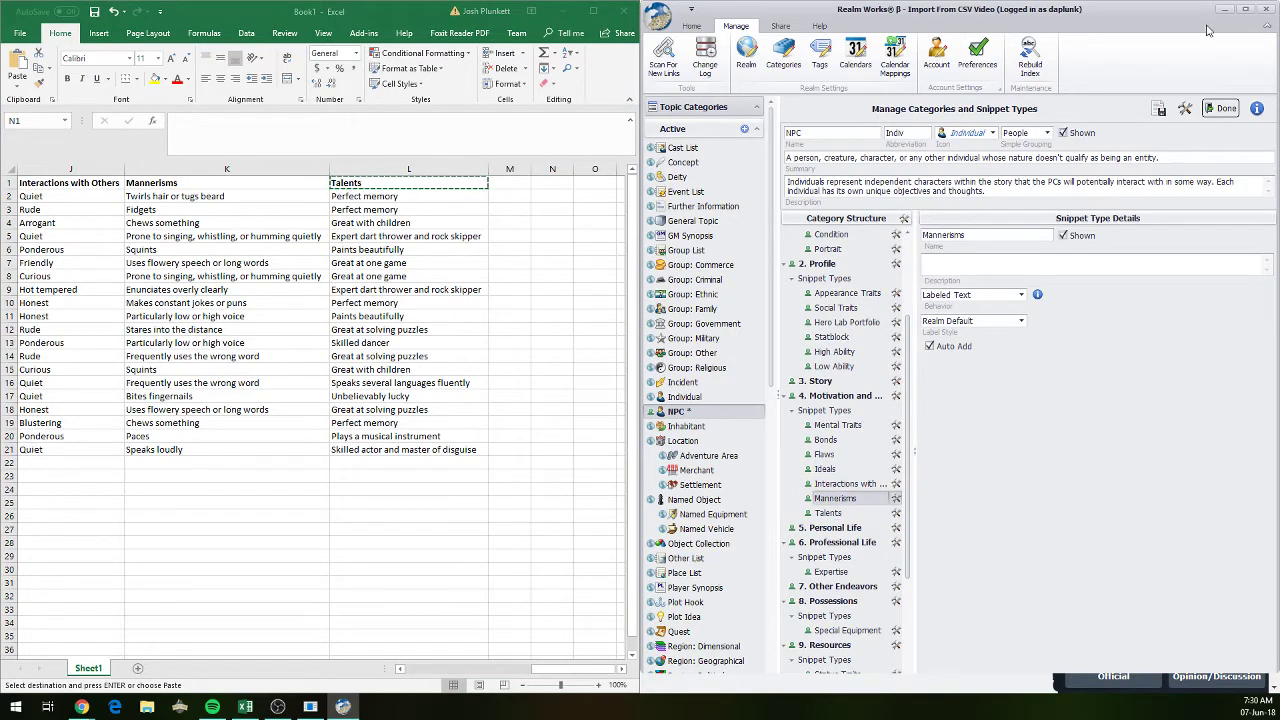
- Save the NPC category changes, return to the realm and maximize Realm Works
{"action": "left_click", "coordinate": [1157, 110]}
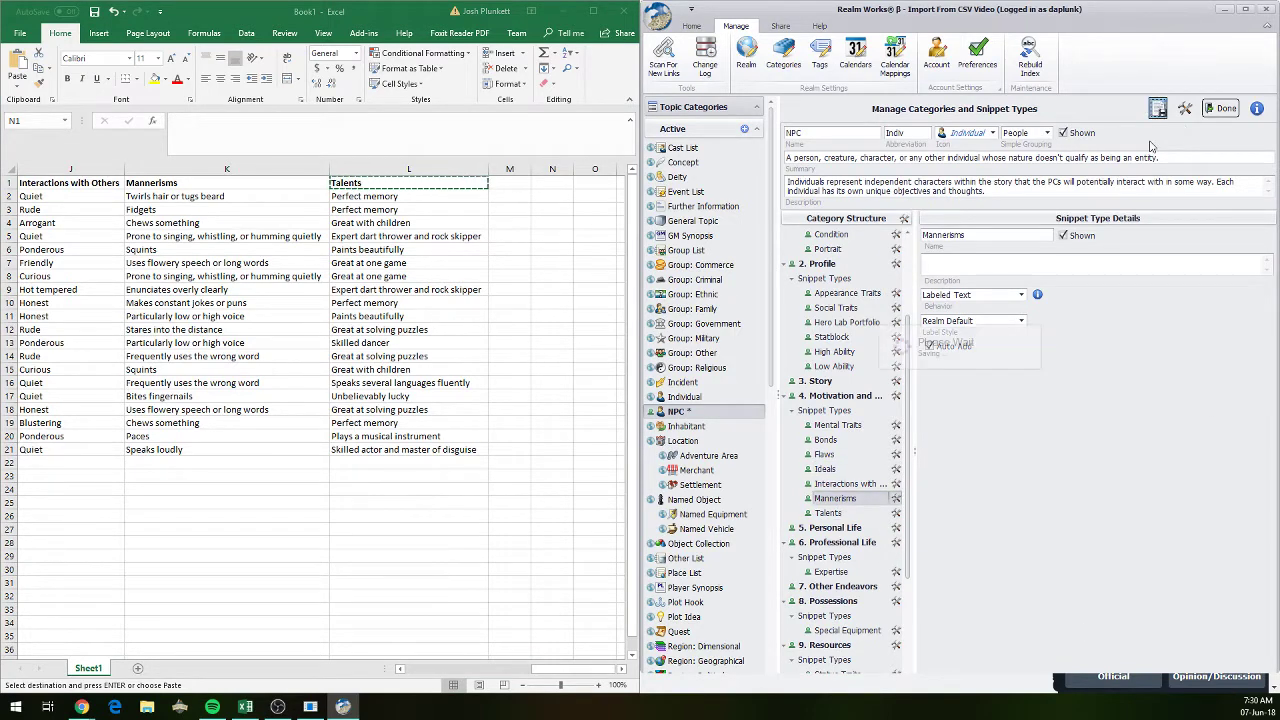
{"action": "left_click", "coordinate": [1221, 108]}
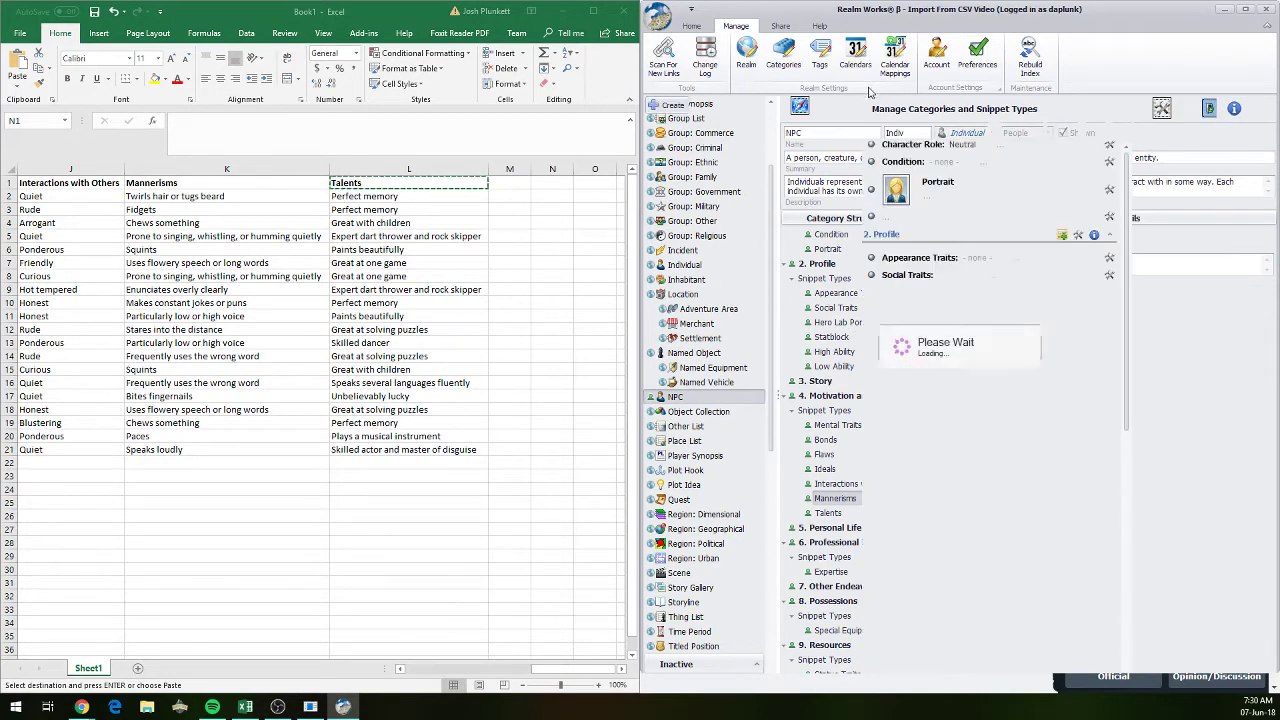
{"action": "double_click", "coordinate": [930, 8]}
{"action": "left_click", "coordinate": [926, 20]}
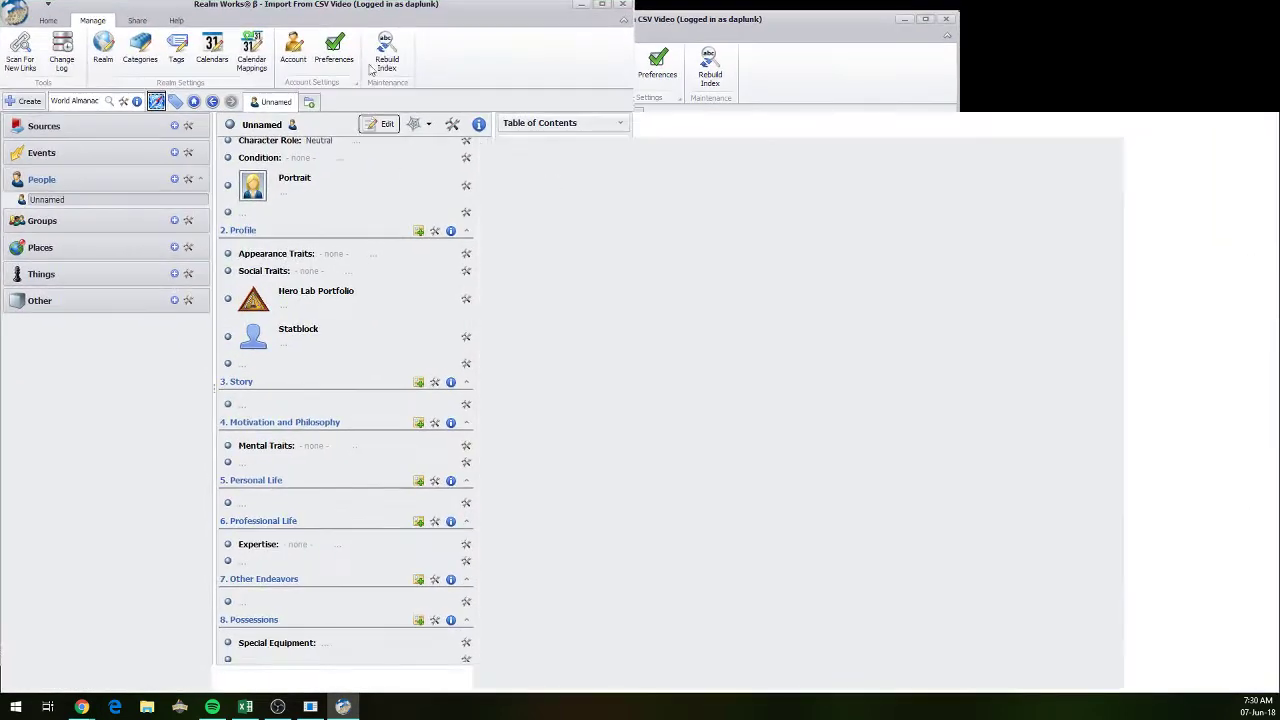
- Minimize the CSV converter and delete the Unnamed topic from People
{"action": "left_click", "coordinate": [310, 706]}
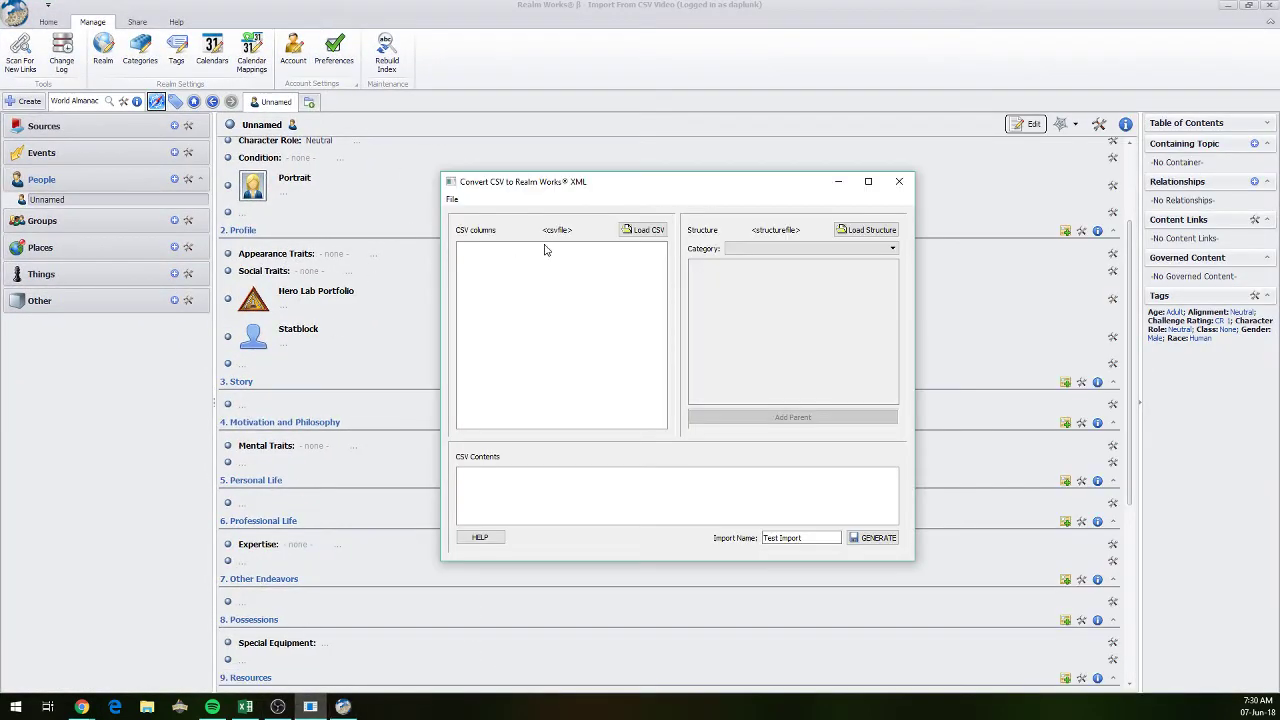
{"action": "left_click", "coordinate": [838, 181]}
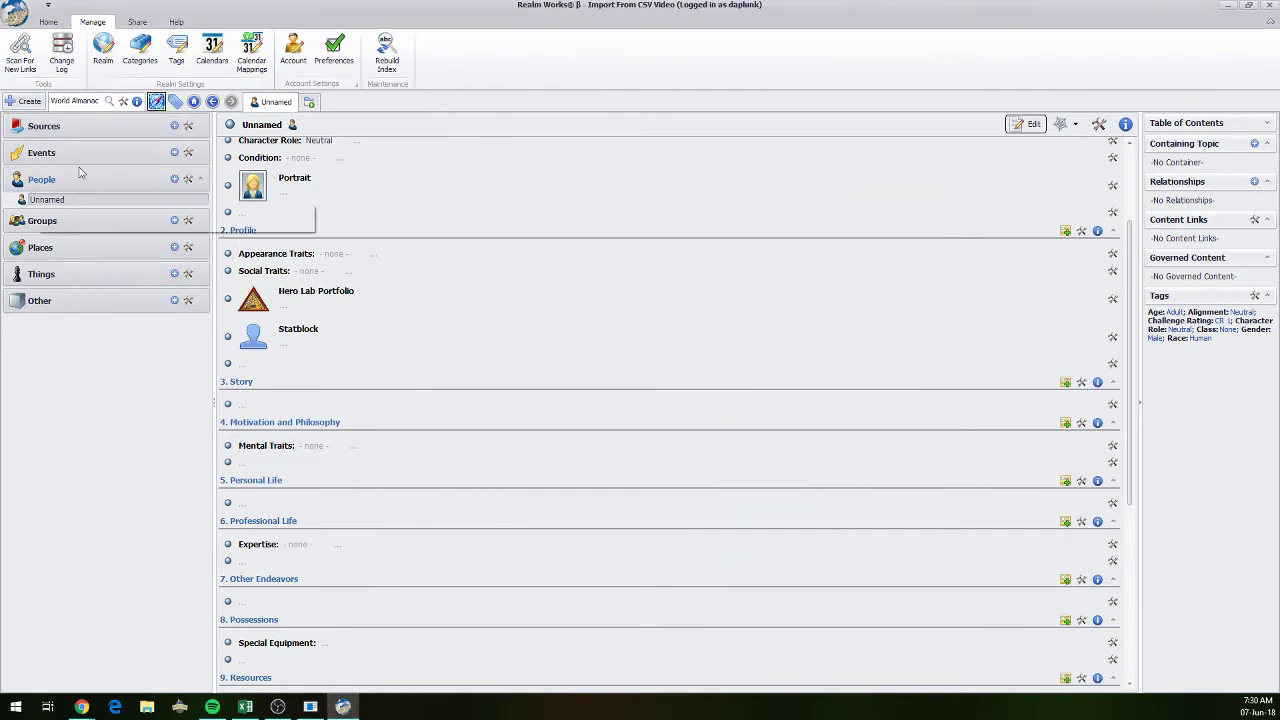
{"action": "right_click", "coordinate": [58, 200]}
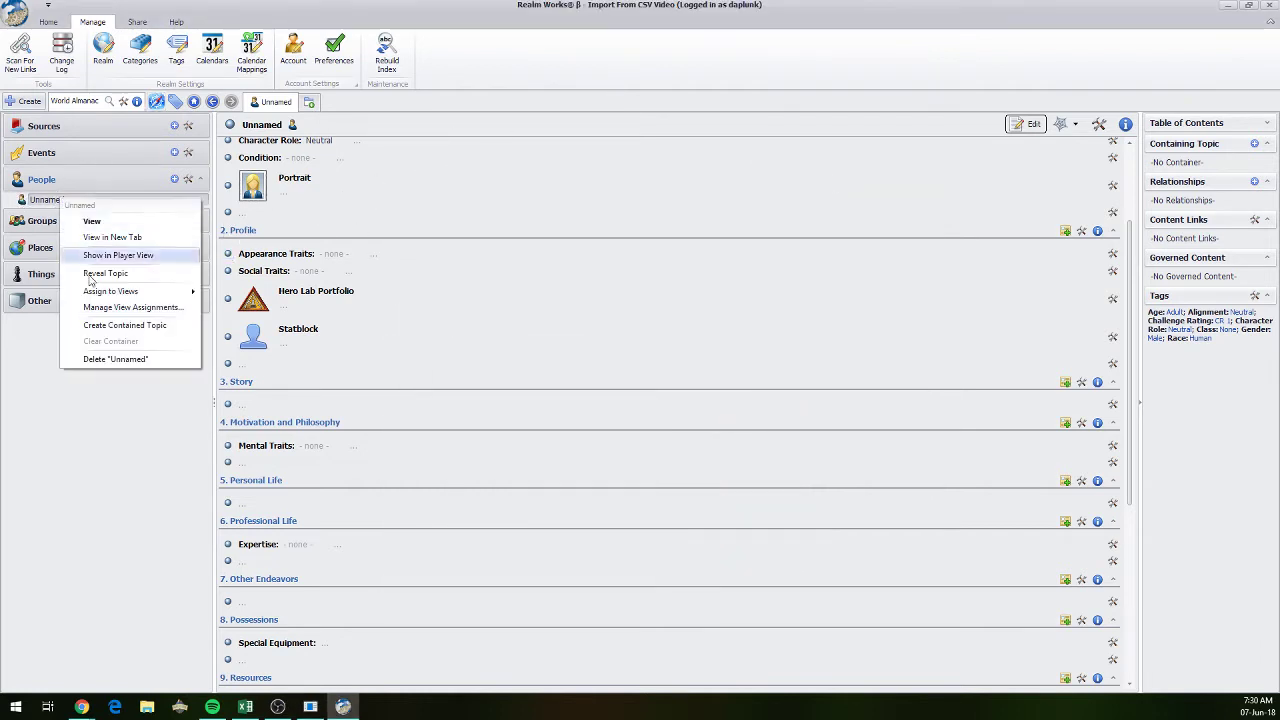
{"action": "left_click", "coordinate": [100, 362]}
- Confirm the Unnamed deletion and save a Full Export of the realm structure only
{"action": "left_click", "coordinate": [610, 368]}
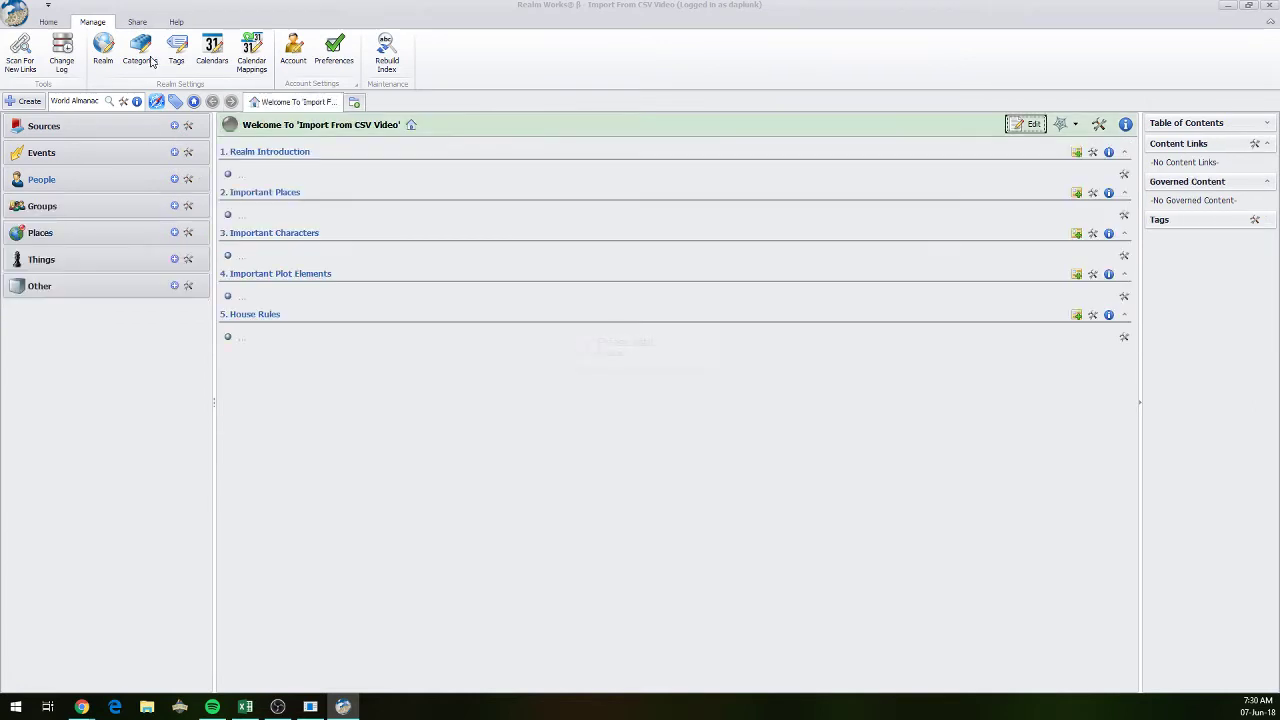
{"action": "left_click", "coordinate": [138, 23]}
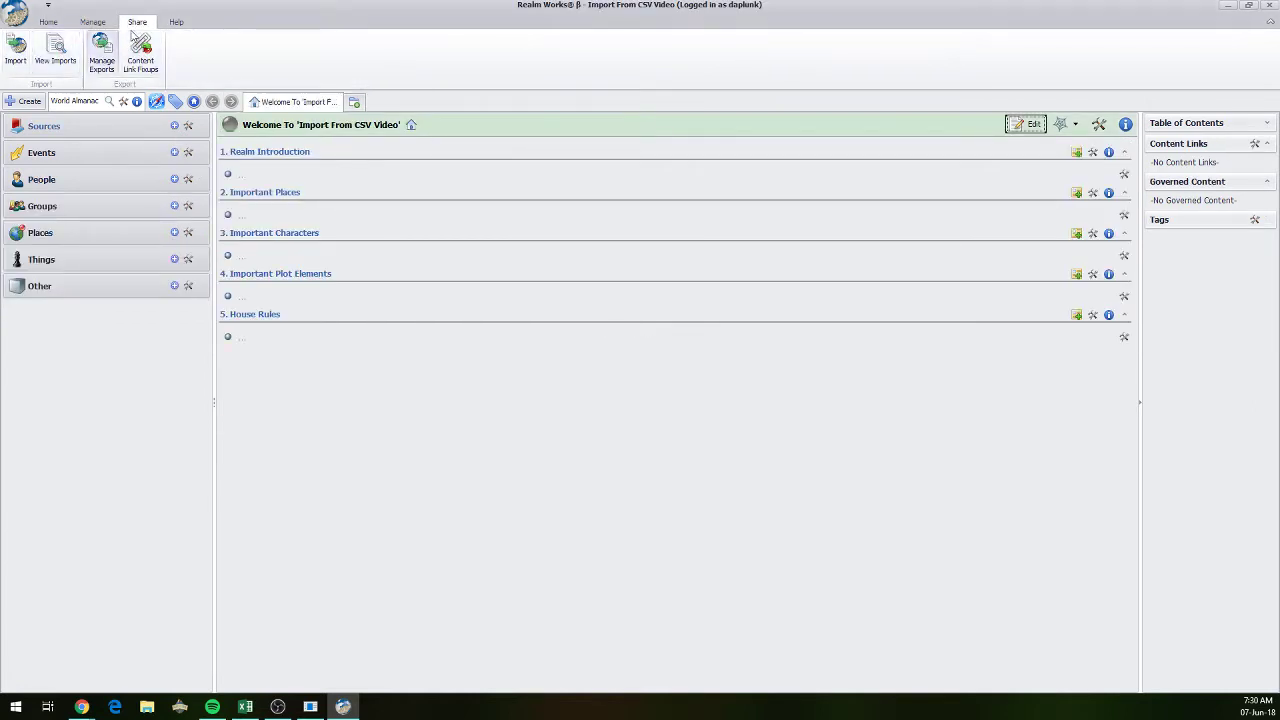
{"action": "left_click", "coordinate": [102, 62]}
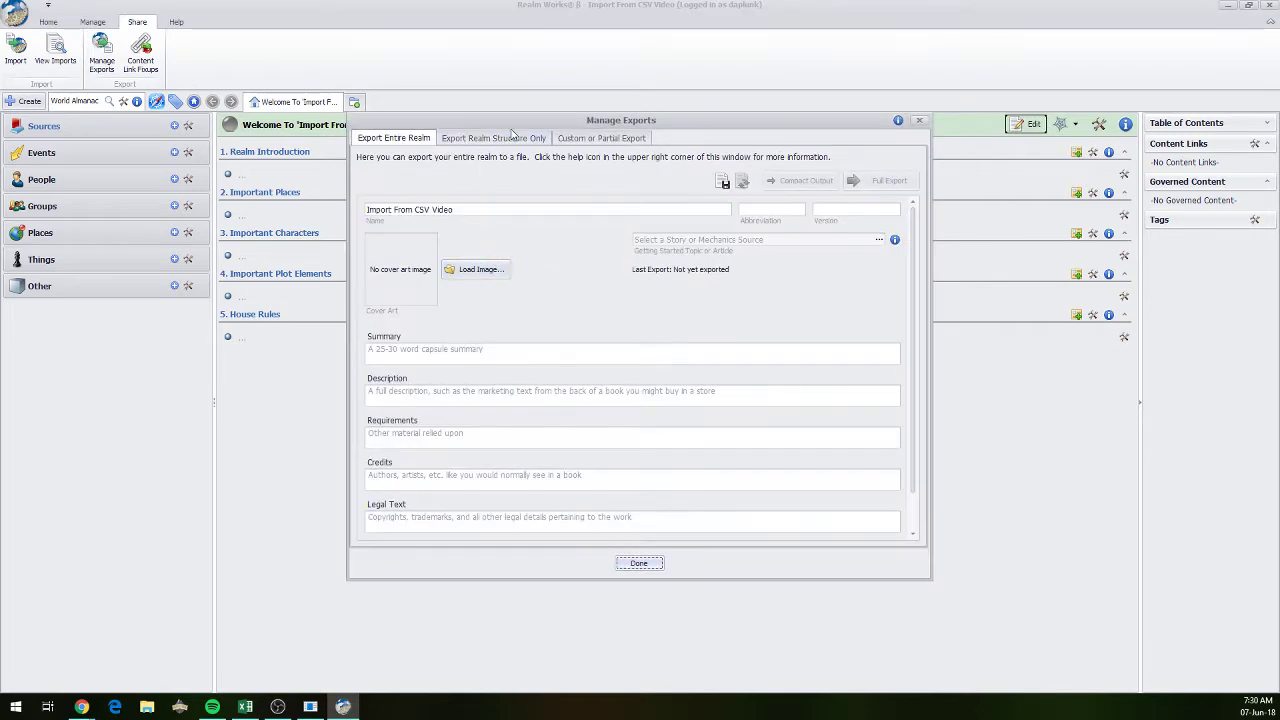
{"action": "left_click", "coordinate": [503, 140]}
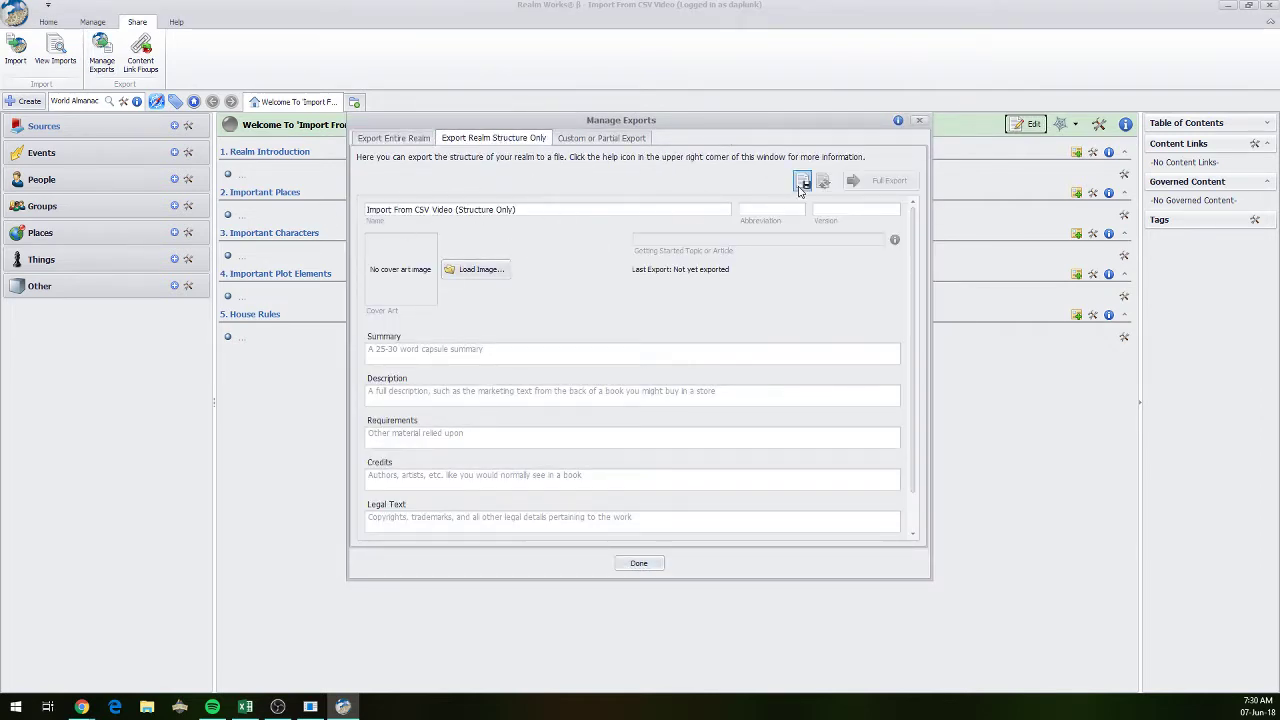
{"action": "left_click", "coordinate": [883, 183]}
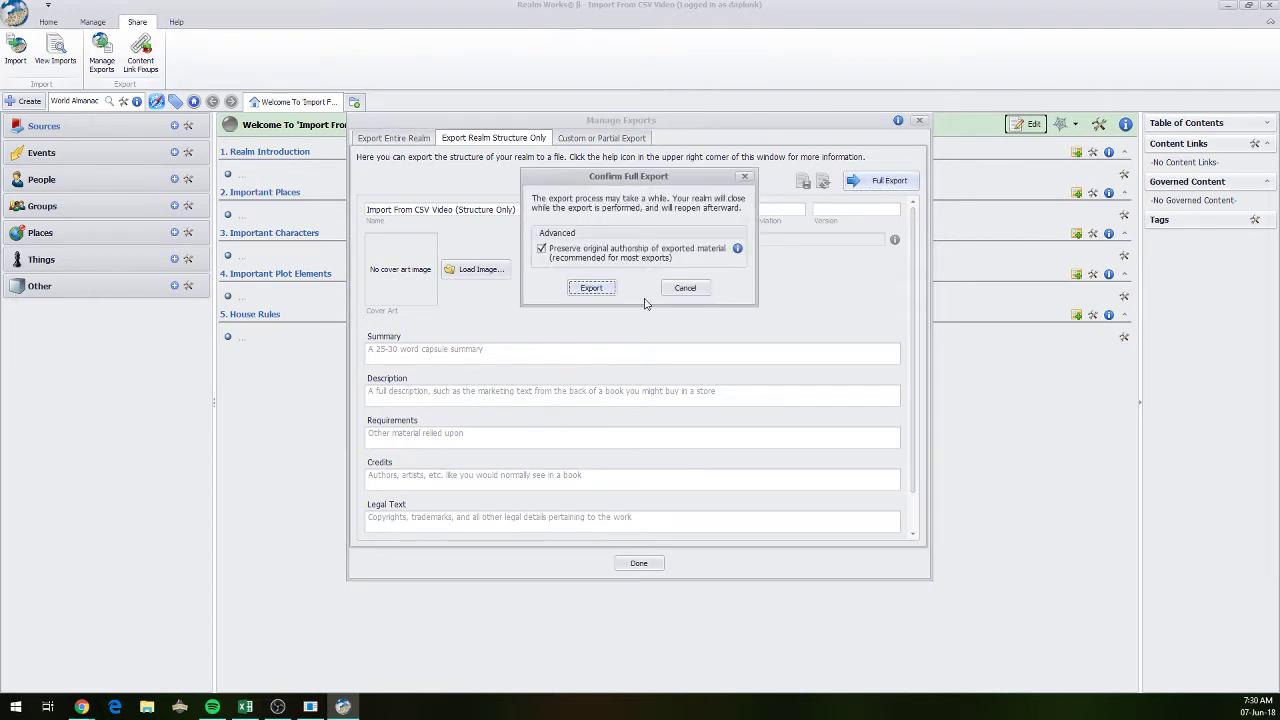
{"action": "left_click", "coordinate": [600, 290]}
{"action": "left_click", "coordinate": [875, 470]}
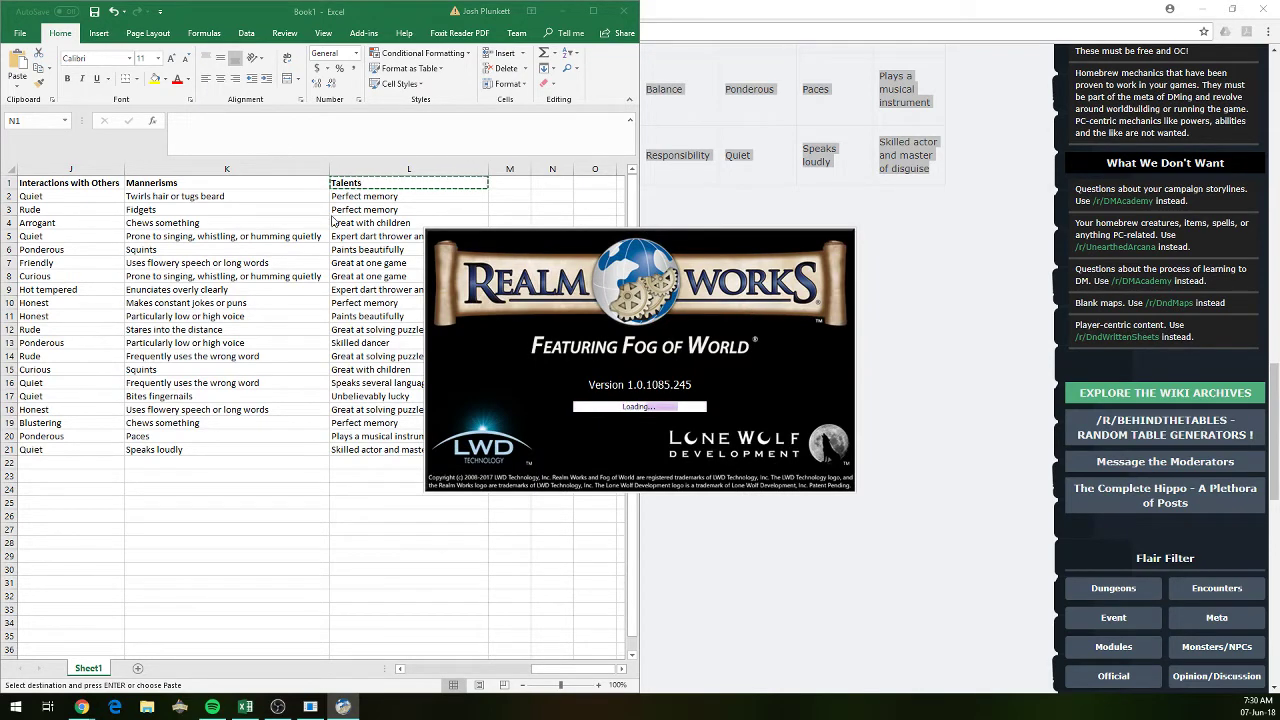
- Create an IMPORT TEST folder in Documents from Excel's Save As dialog and open it
{"action": "left_click", "coordinate": [552, 182]}
{"action": "left_click", "coordinate": [19, 33]}
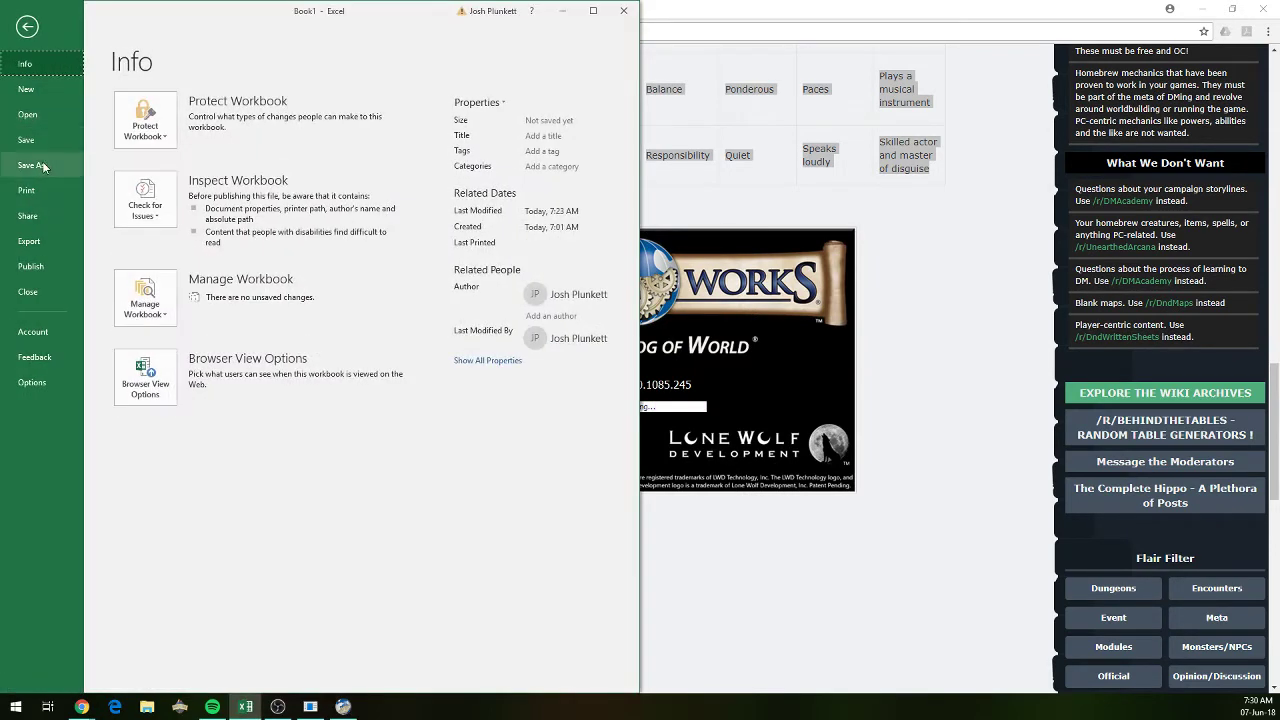
{"action": "left_click", "coordinate": [45, 165]}
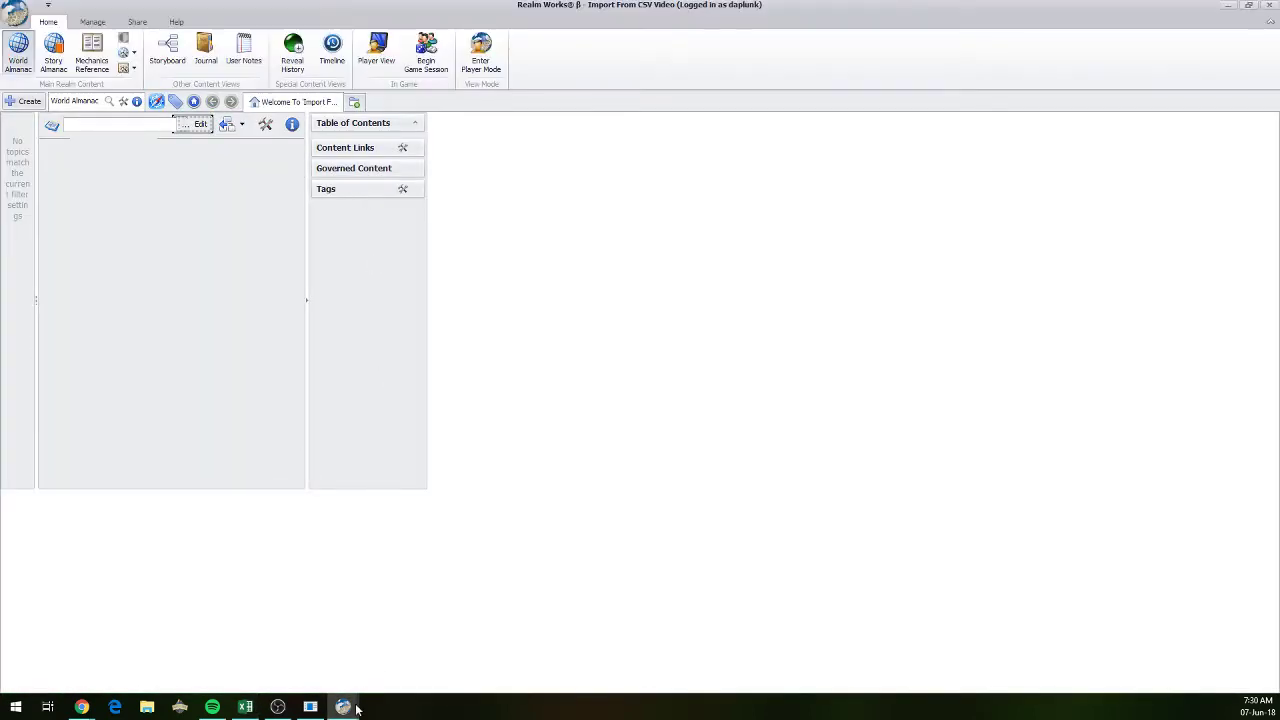
{"action": "key", "text": "alt+Tab"}
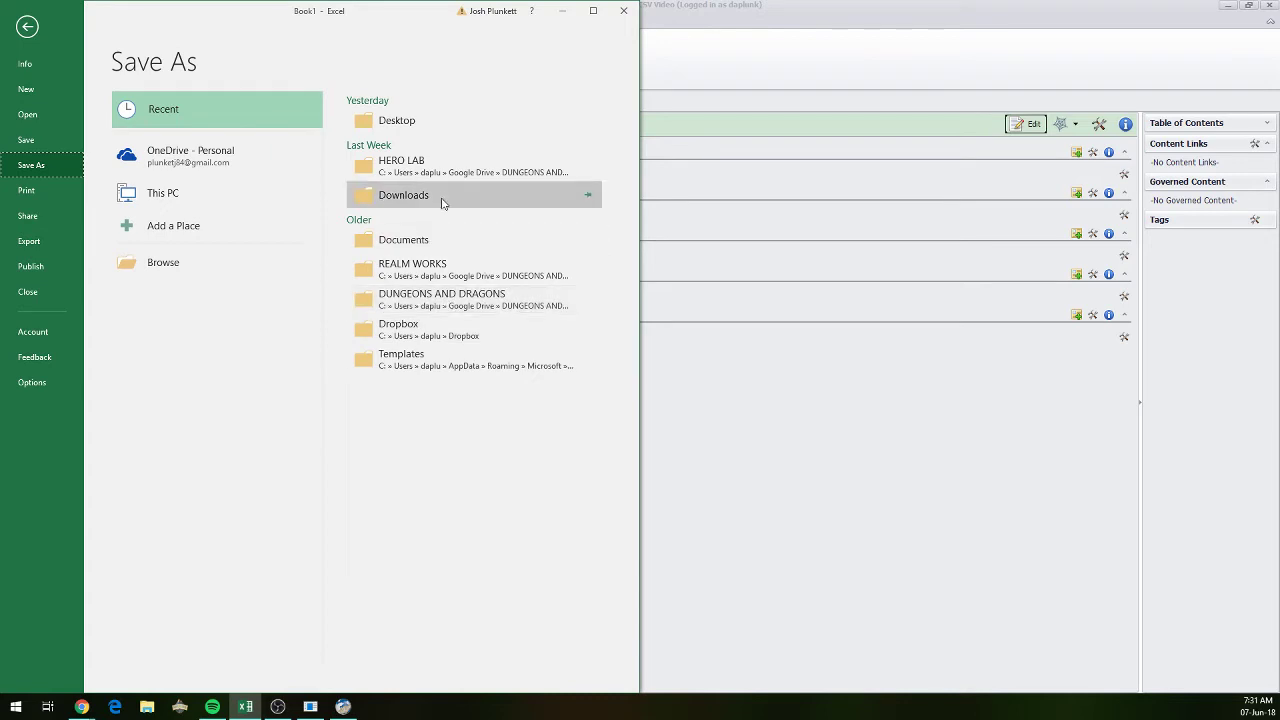
{"action": "left_click", "coordinate": [422, 240]}
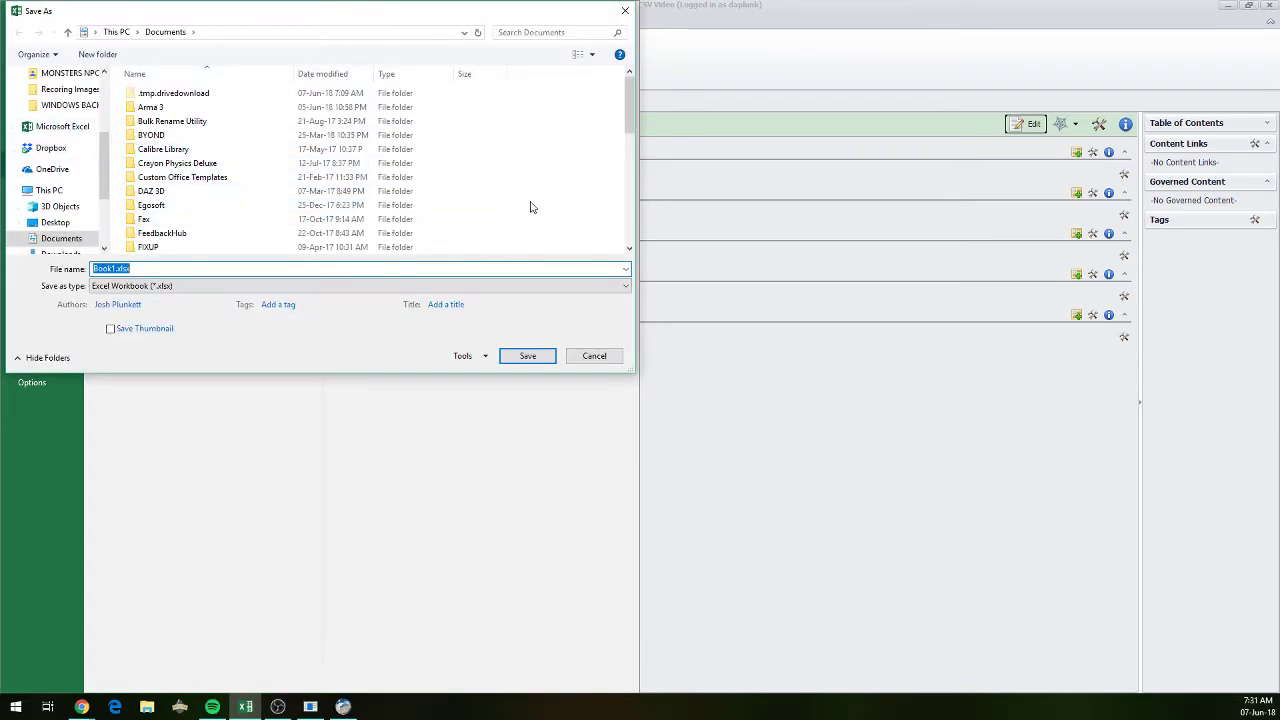
{"action": "right_click", "coordinate": [546, 196]}
{"action": "mouse_move", "coordinate": [590, 318]}
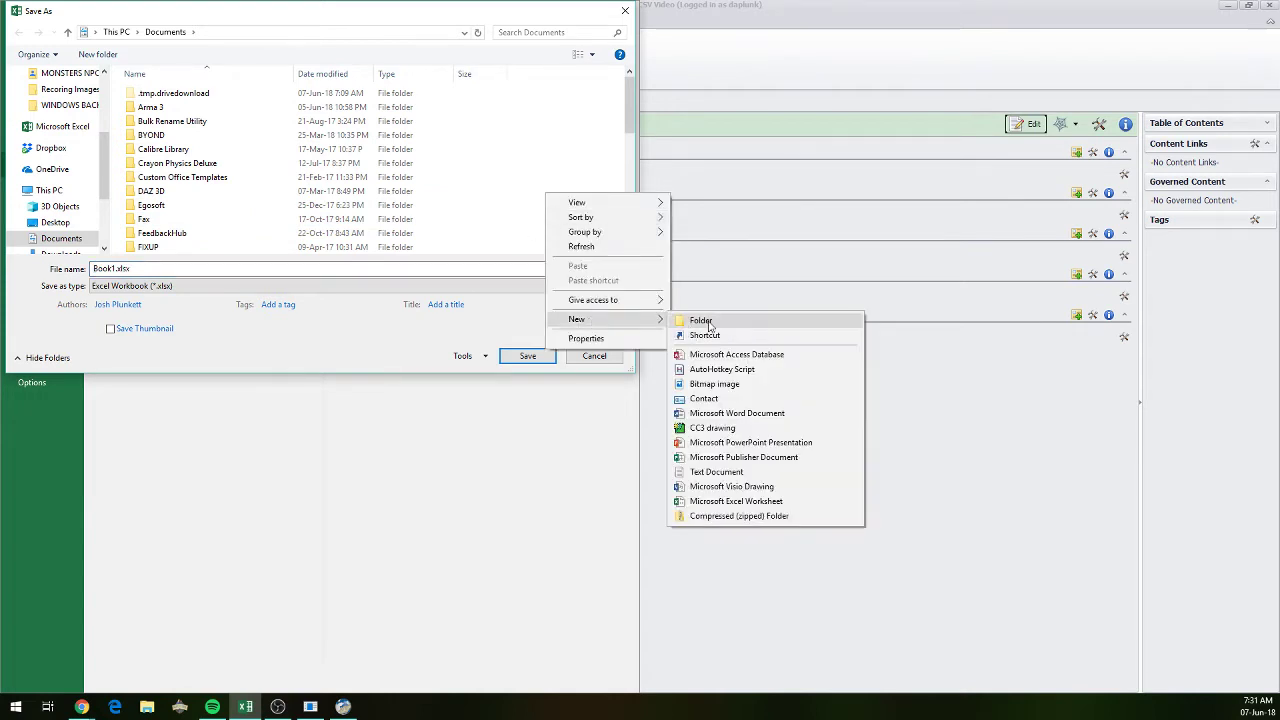
{"action": "left_click", "coordinate": [707, 322]}
{"action": "type", "text": "IMPORT TEST"}
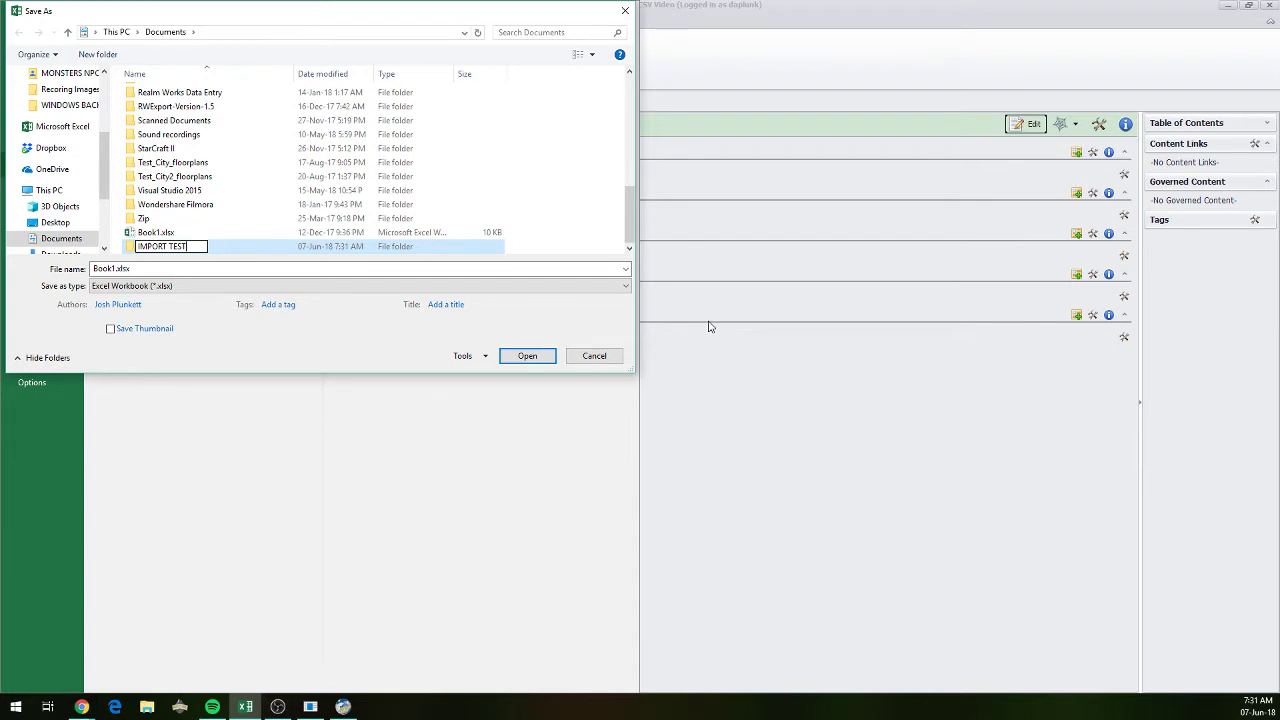
{"action": "key", "text": "Return"}
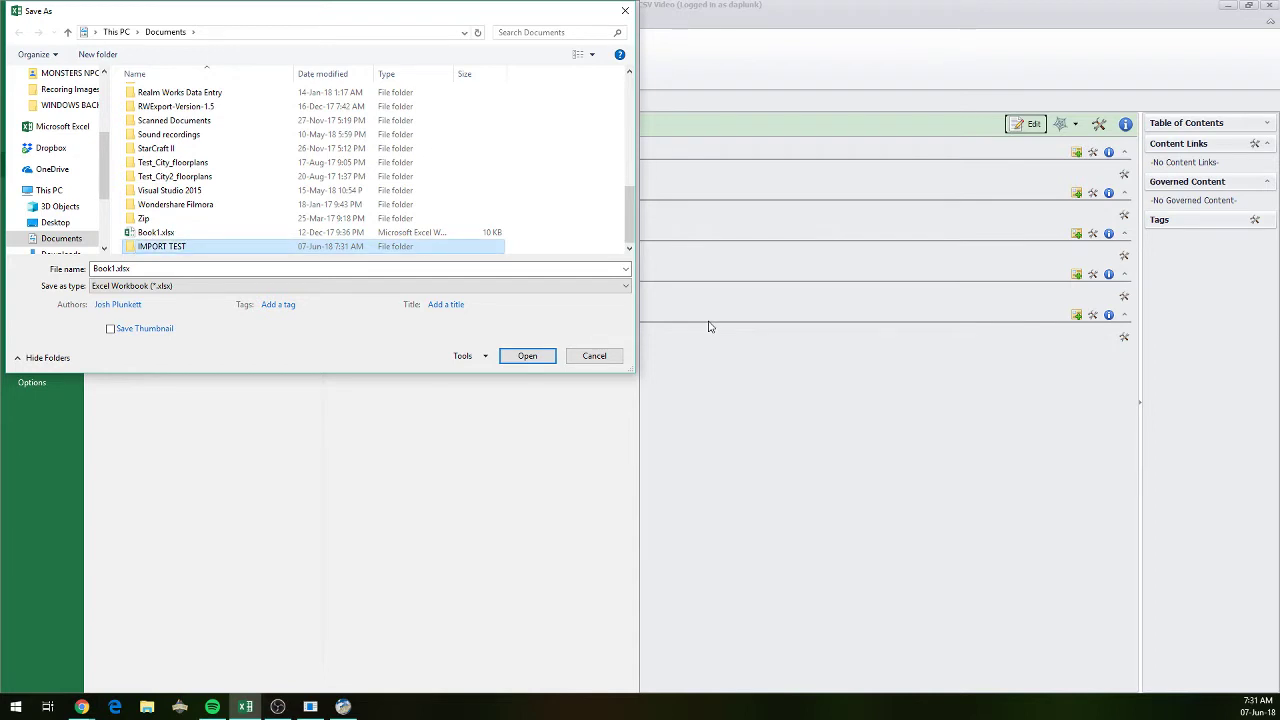
{"action": "key", "text": "Return"}
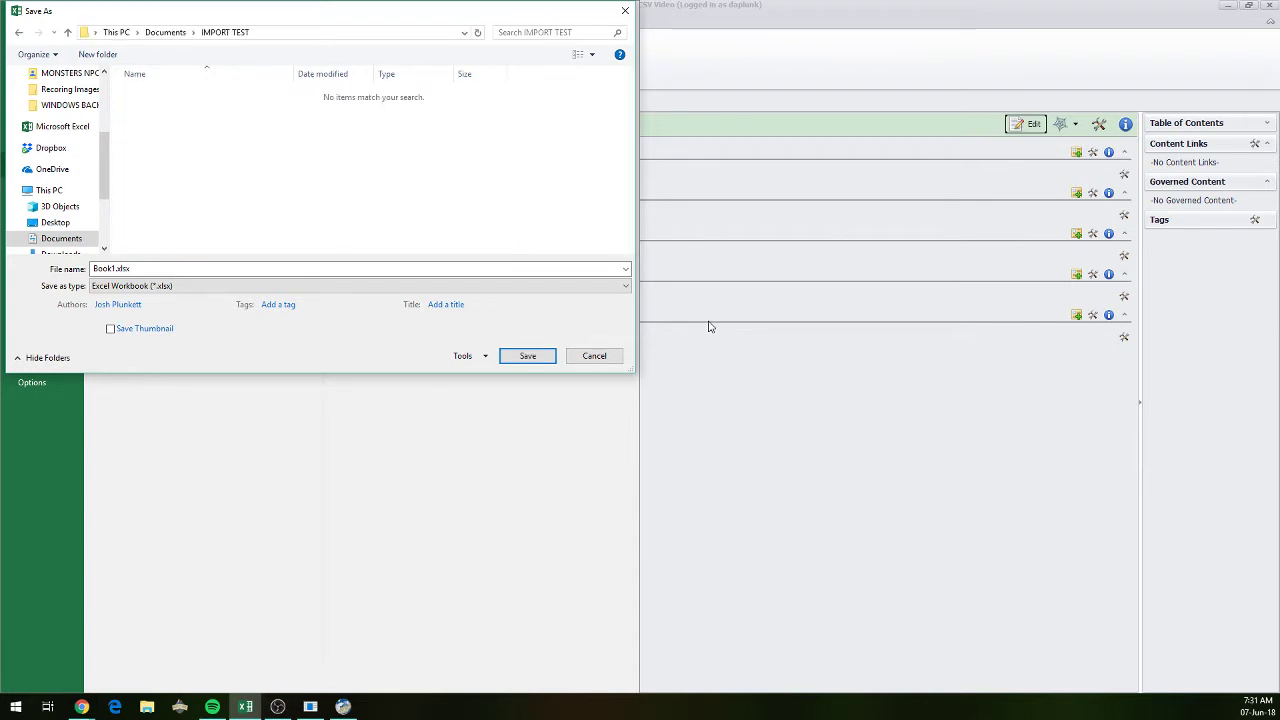
- Copy the IMPORT TEST folder path and save the workbook as Import Test Video.xlsx
{"action": "left_click", "coordinate": [162, 270]}
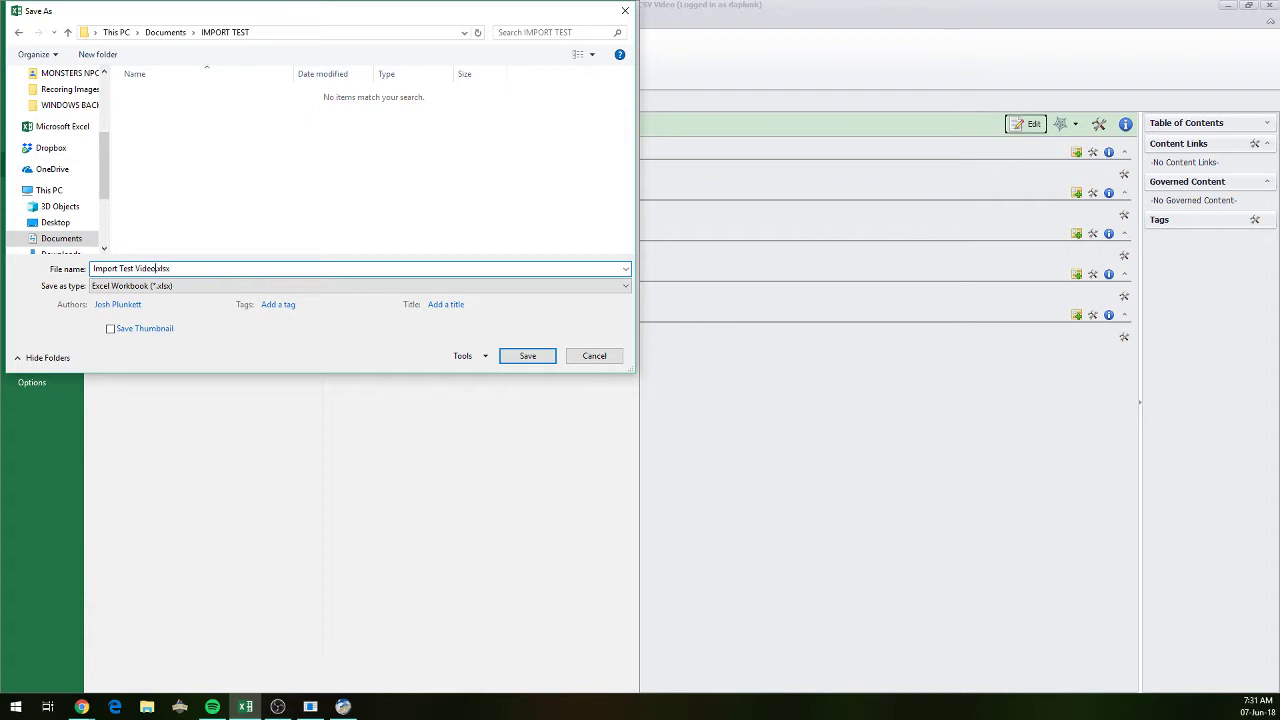
{"action": "left_click", "coordinate": [283, 33]}
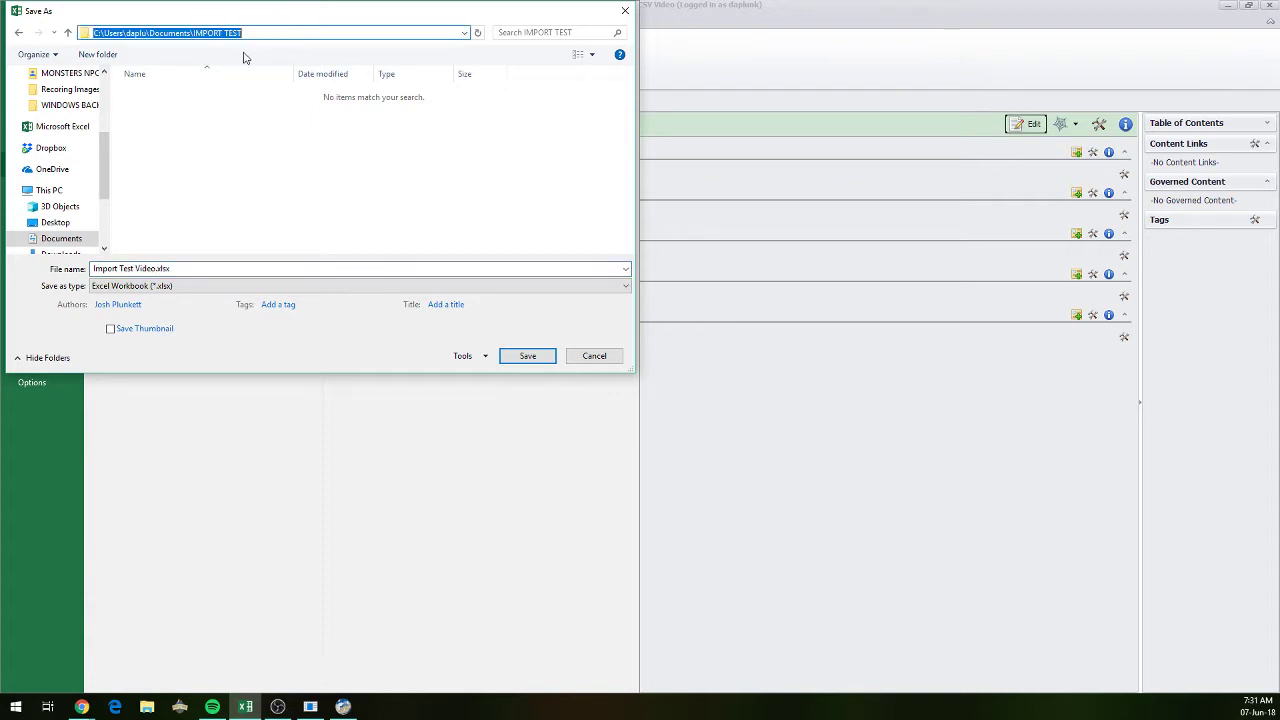
{"action": "right_click", "coordinate": [236, 51]}
{"action": "left_click", "coordinate": [240, 72]}
{"action": "left_click", "coordinate": [234, 208]}
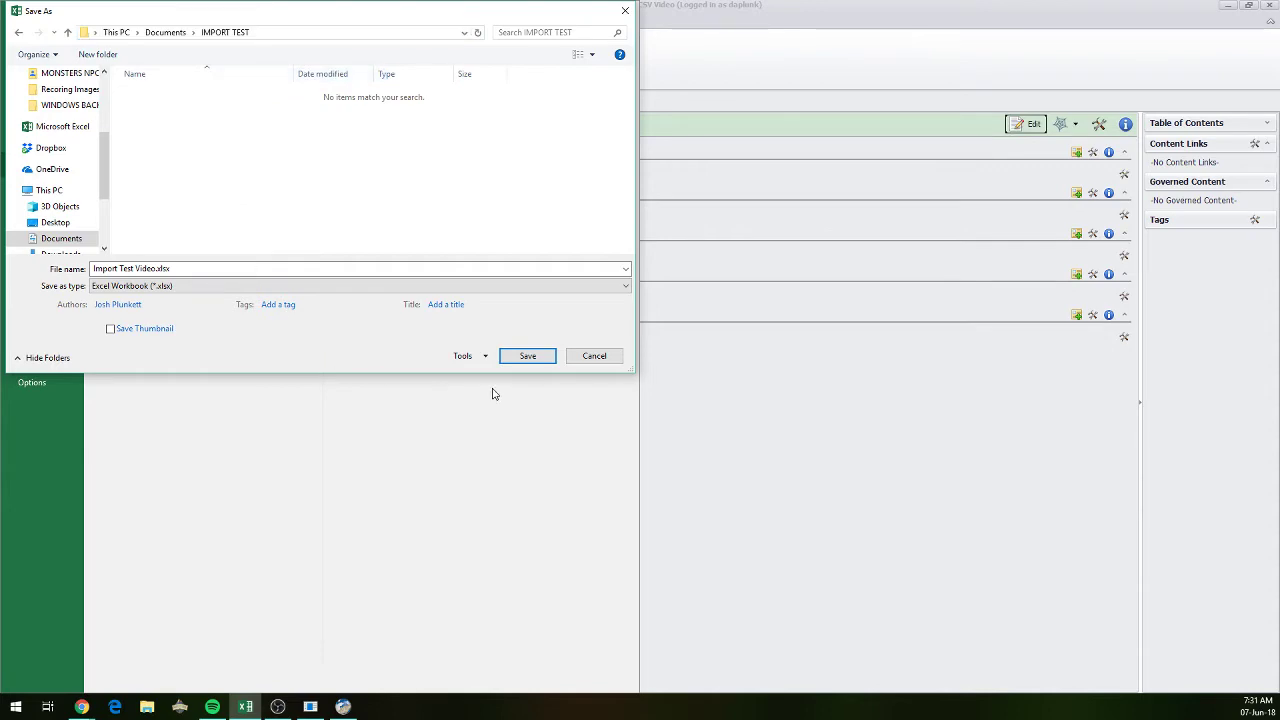
{"action": "left_click", "coordinate": [509, 363]}
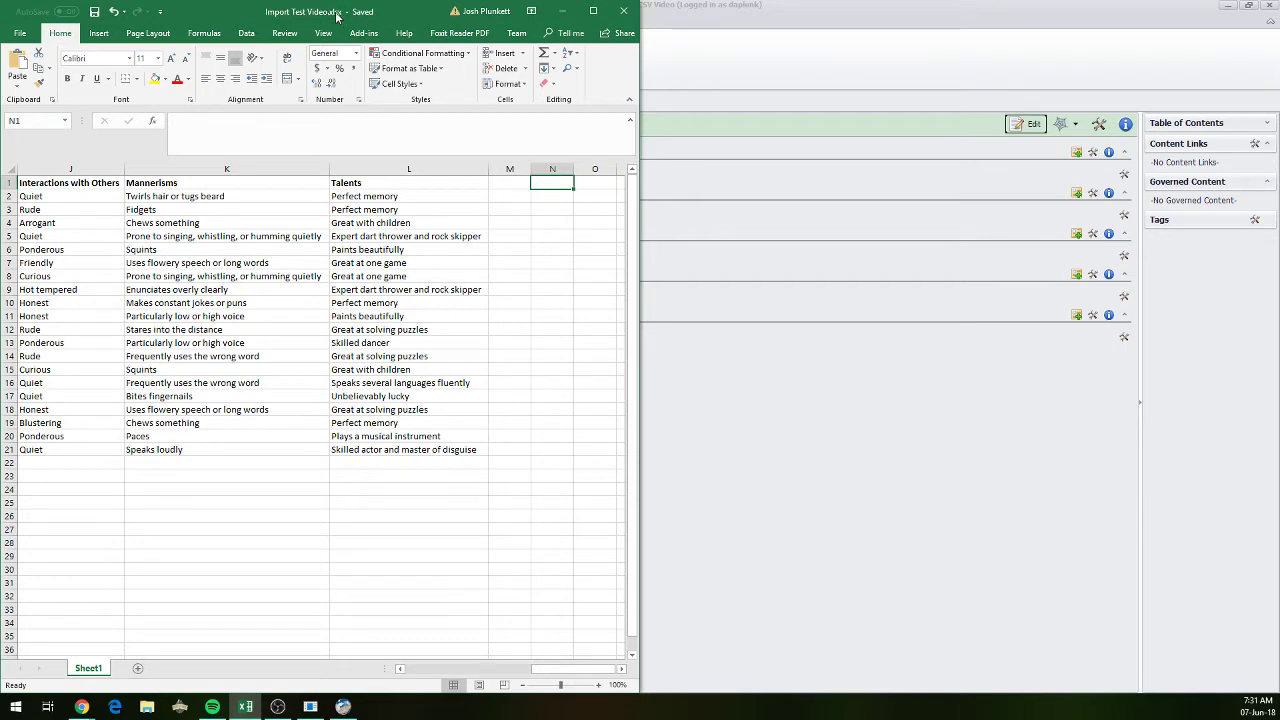
- Save the sheet again as Import Test Video.csv in CSV UTF-8 (Comma delimited) format
{"action": "left_click", "coordinate": [20, 33]}
{"action": "left_click", "coordinate": [40, 164]}
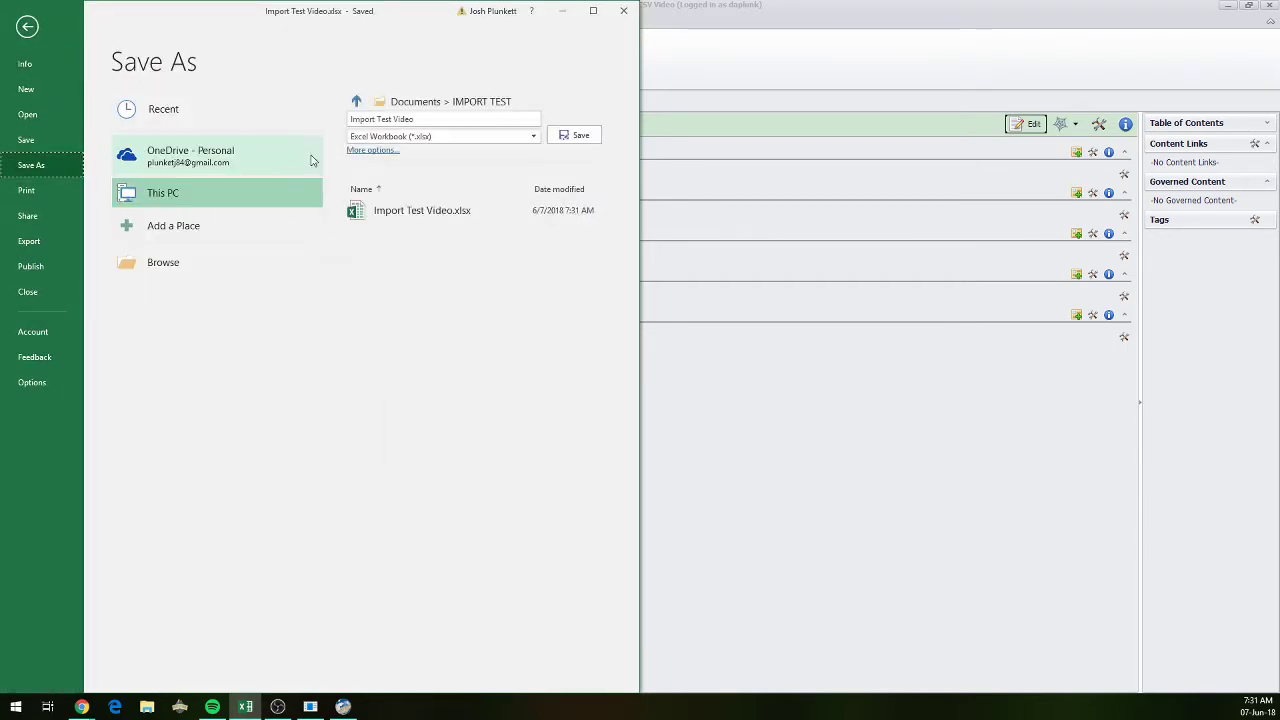
{"action": "left_click", "coordinate": [456, 135]}
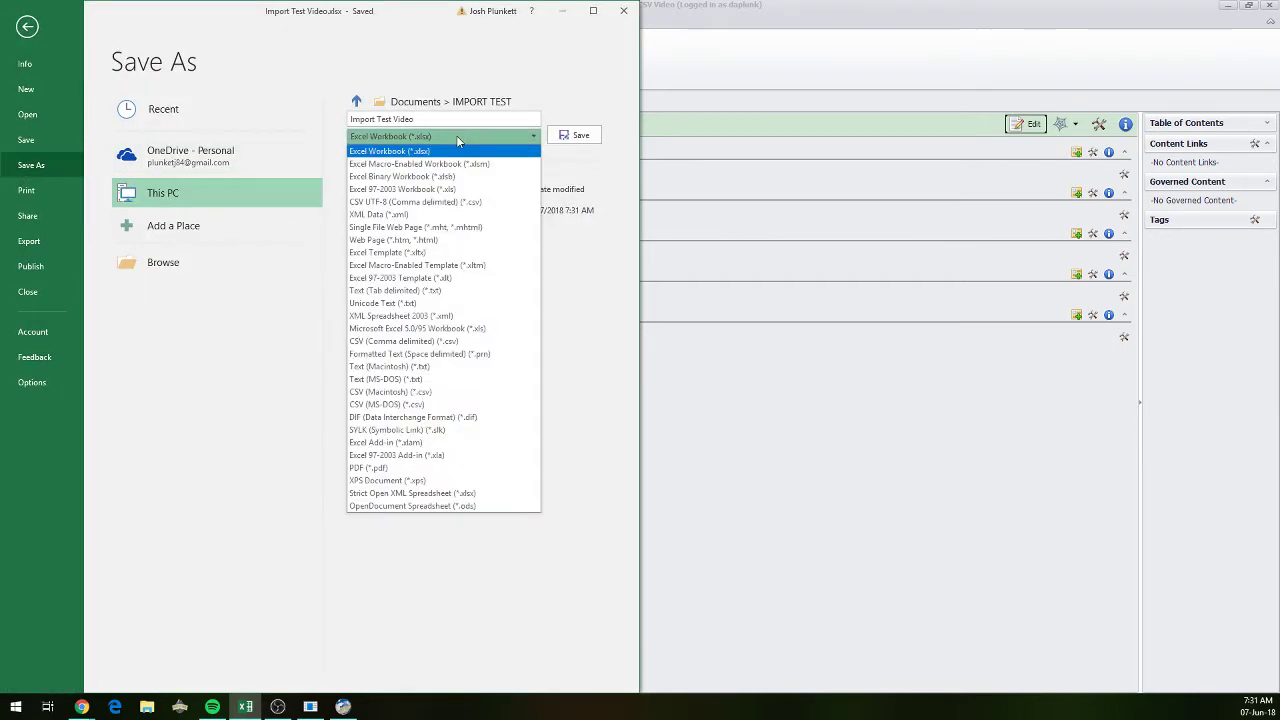
{"action": "left_click", "coordinate": [487, 204]}
{"action": "left_click", "coordinate": [575, 135]}
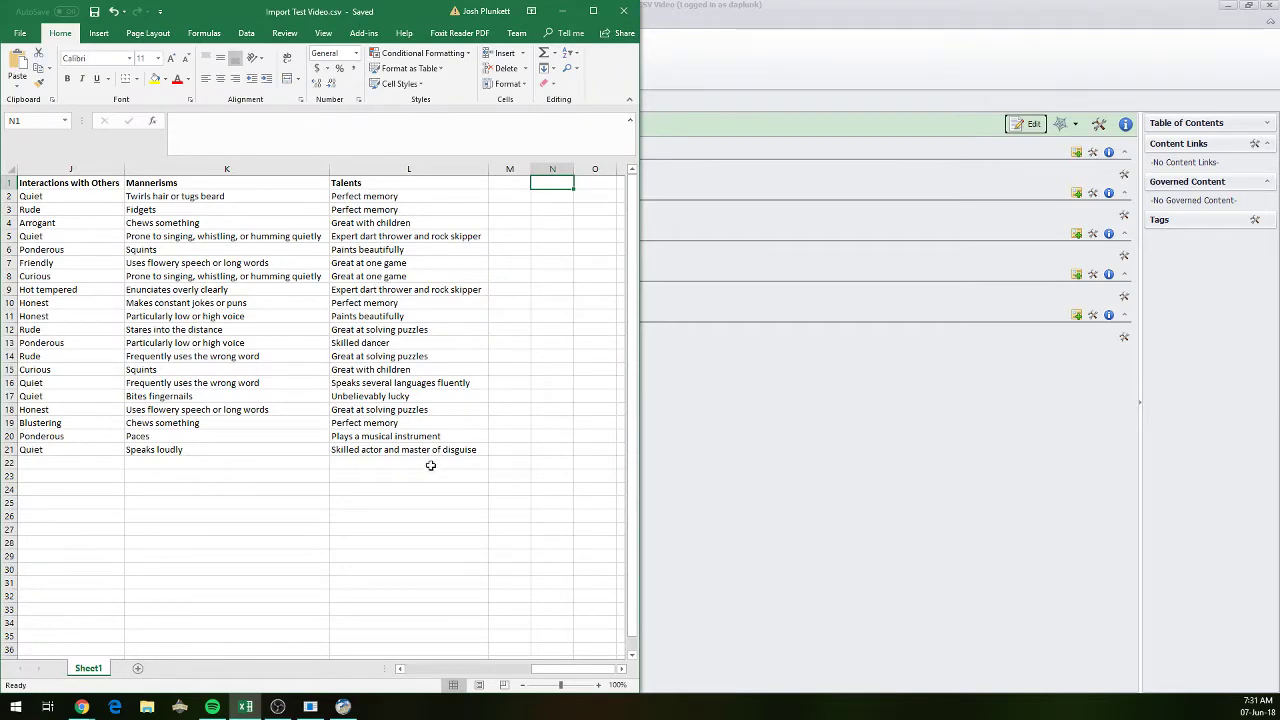
- Select and inspect the NPC table range A1 to L21 in the saved sheet
{"action": "left_click_drag", "start_coordinate": [430, 455], "coordinate": [20, 175]}
{"action": "left_click", "coordinate": [462, 262]}
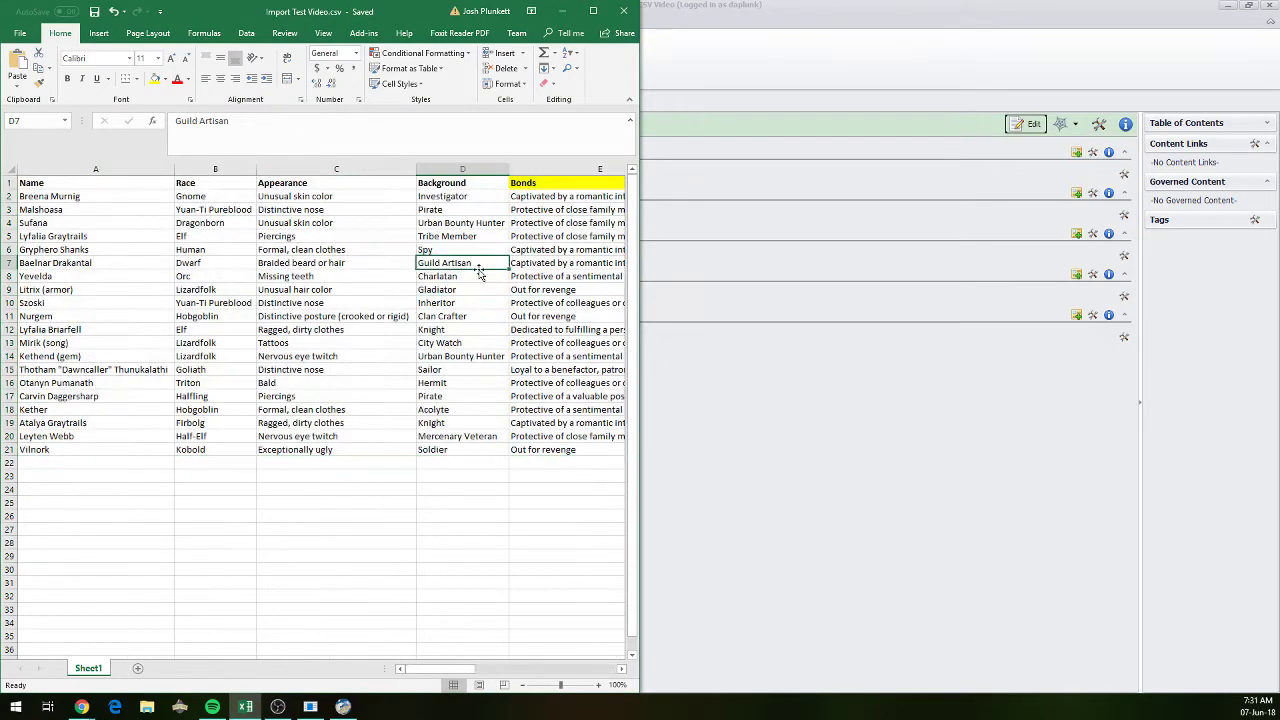
{"action": "left_click", "coordinate": [530, 182]}
{"action": "left_click_drag", "start_coordinate": [432, 668], "coordinate": [473, 672]}
{"action": "left_click", "coordinate": [306, 471]}
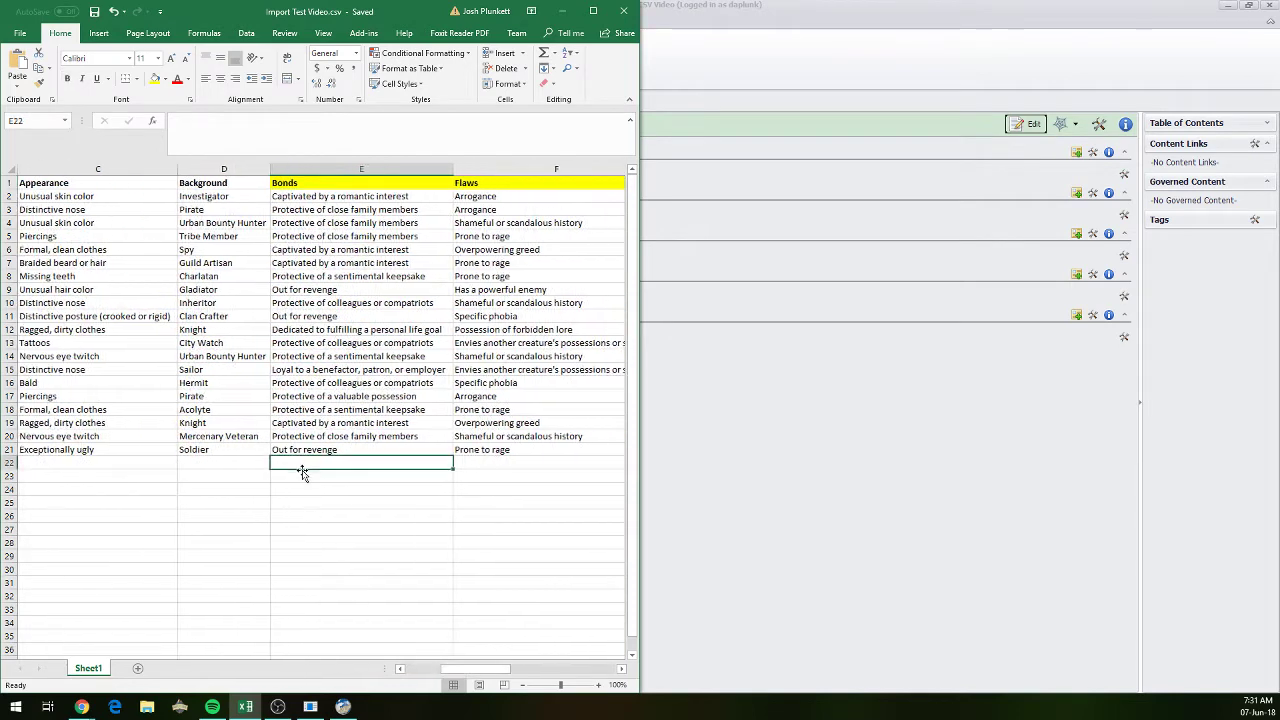
{"action": "left_click", "coordinate": [147, 705]}
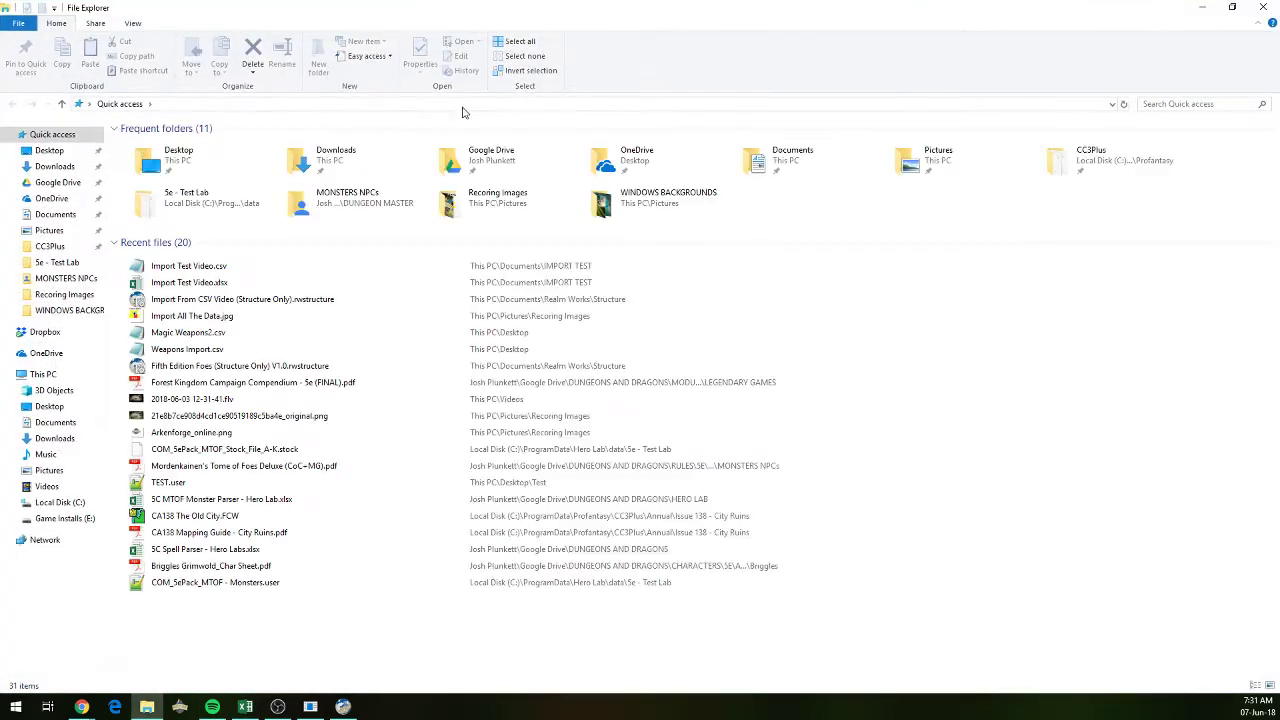
- Go to the IMPORT TEST folder and view Import Test Video.csv as plain text
{"action": "left_click", "coordinate": [462, 103]}
{"action": "key", "text": "ctrl+v"}
{"action": "key", "text": "Return"}
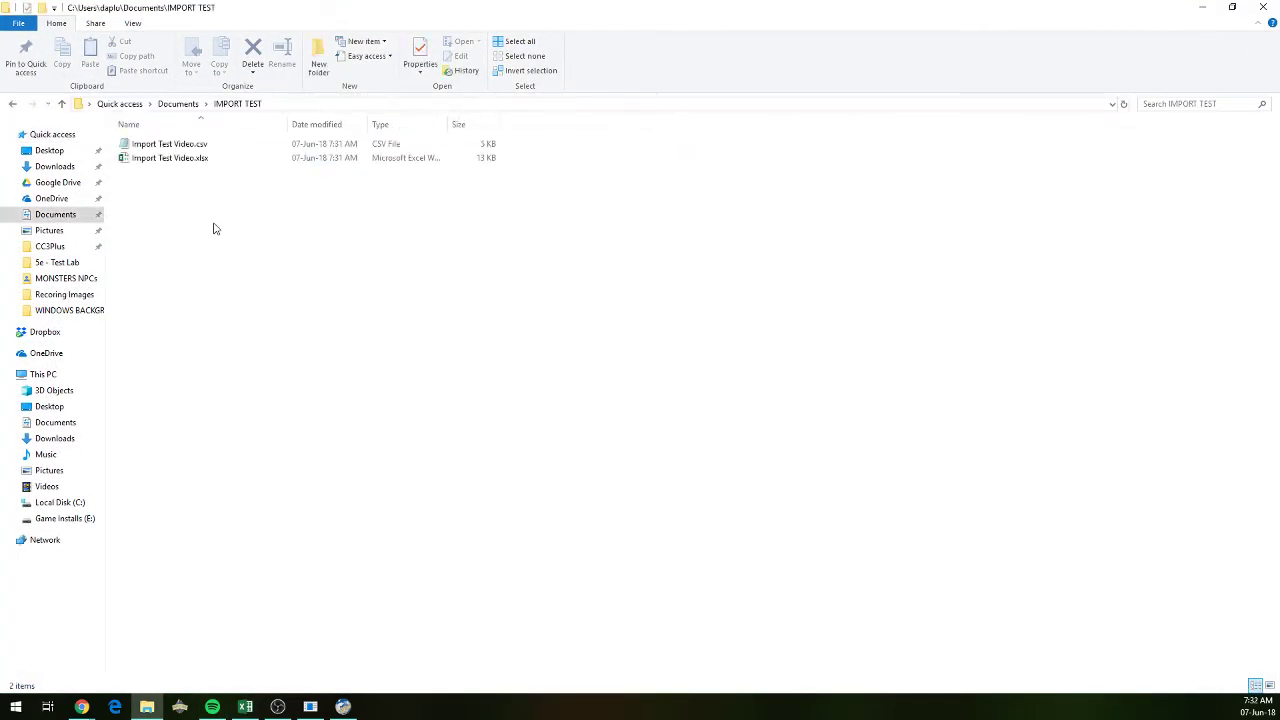
{"action": "double_click", "coordinate": [172, 146]}
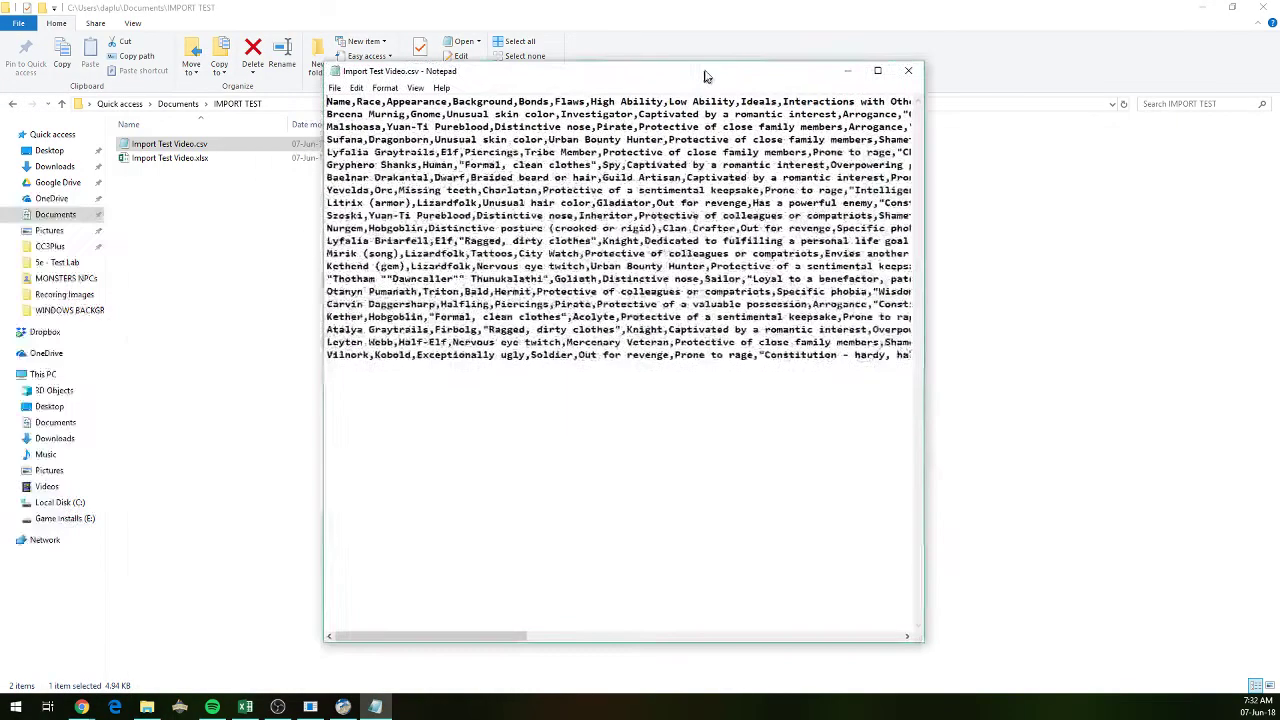
{"action": "left_click_drag", "start_coordinate": [704, 72], "coordinate": [654, 73]}
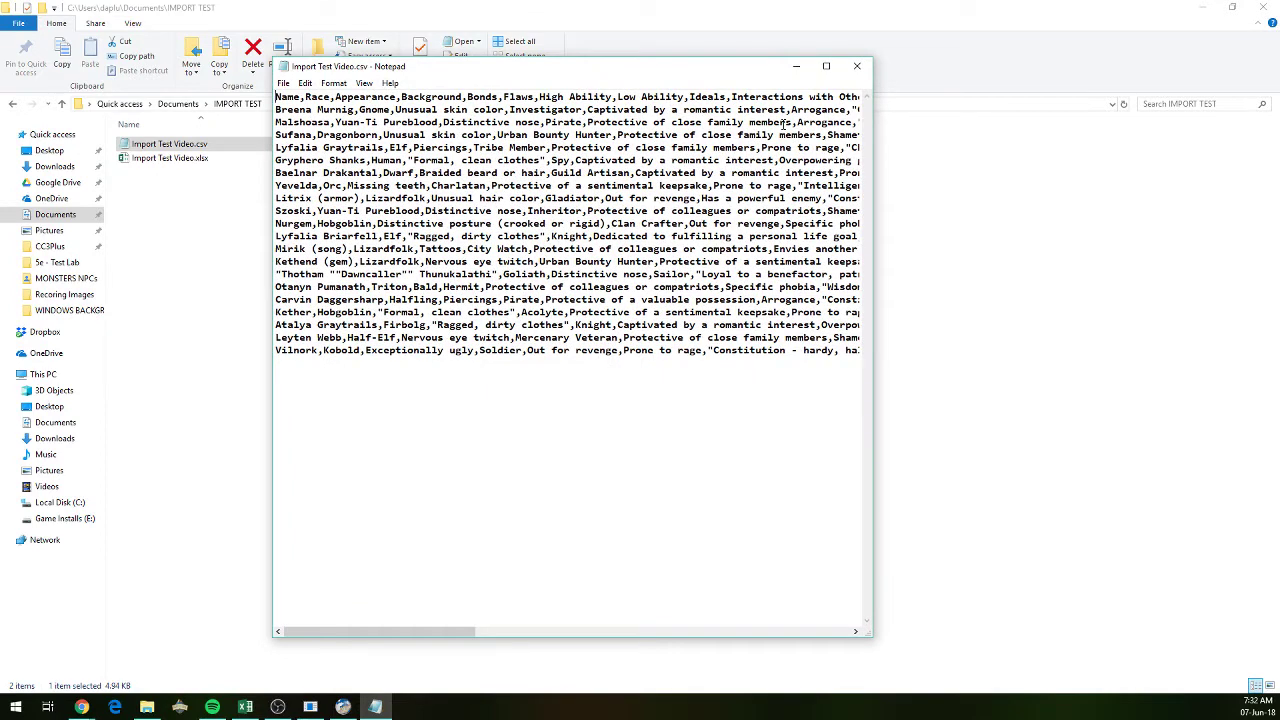
{"action": "left_click", "coordinate": [857, 67]}
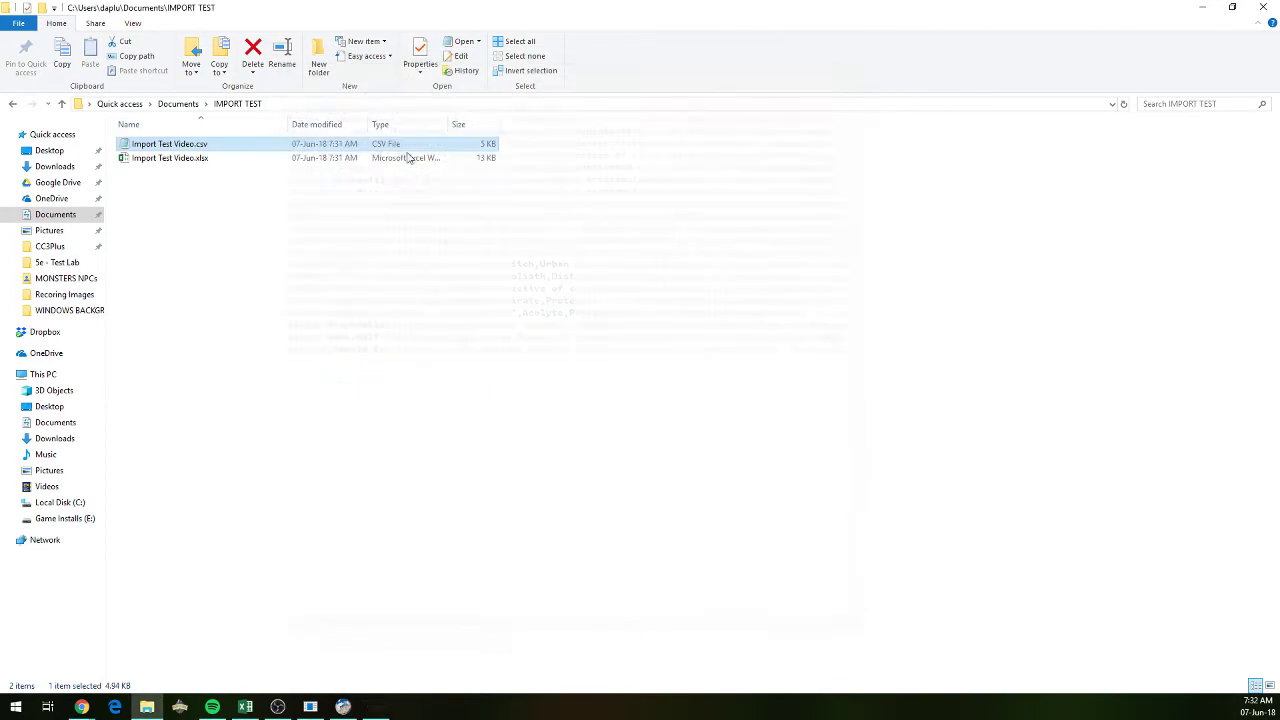
- Dismiss the CSV file's action menu and minimize the folder window to reveal Excel
{"action": "key", "text": "shift+F10"}
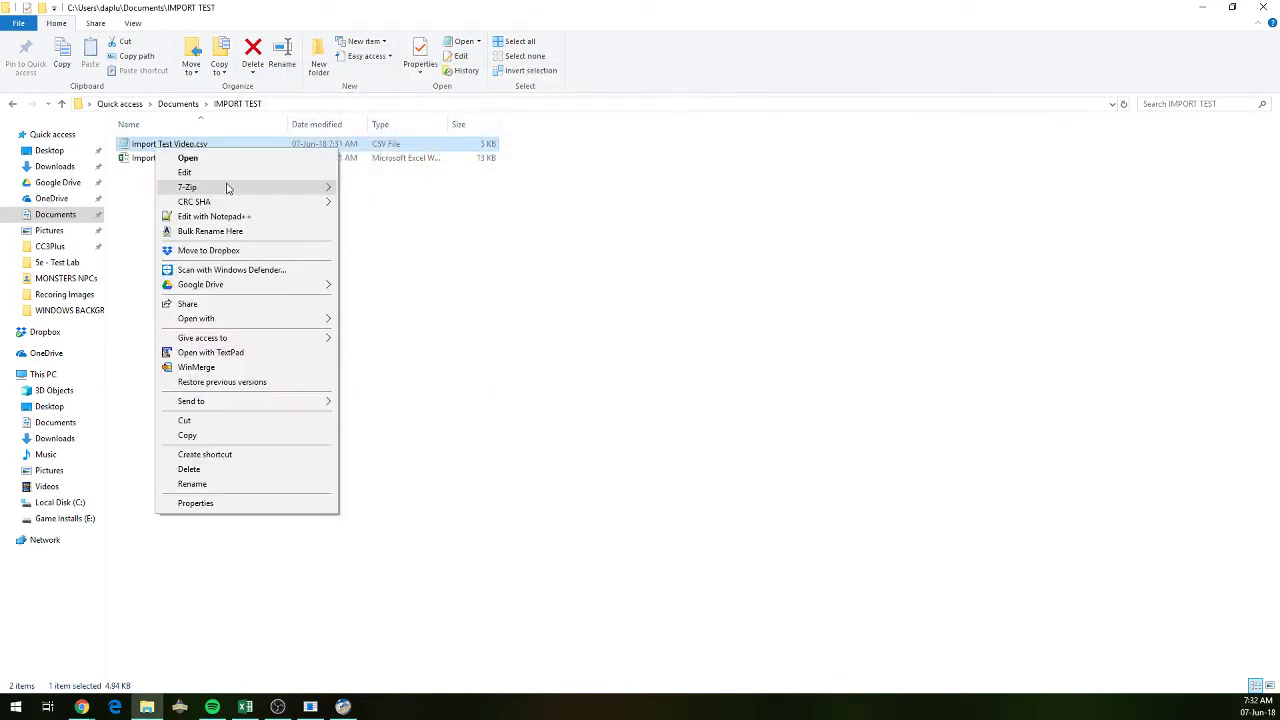
{"action": "mouse_move", "coordinate": [250, 318]}
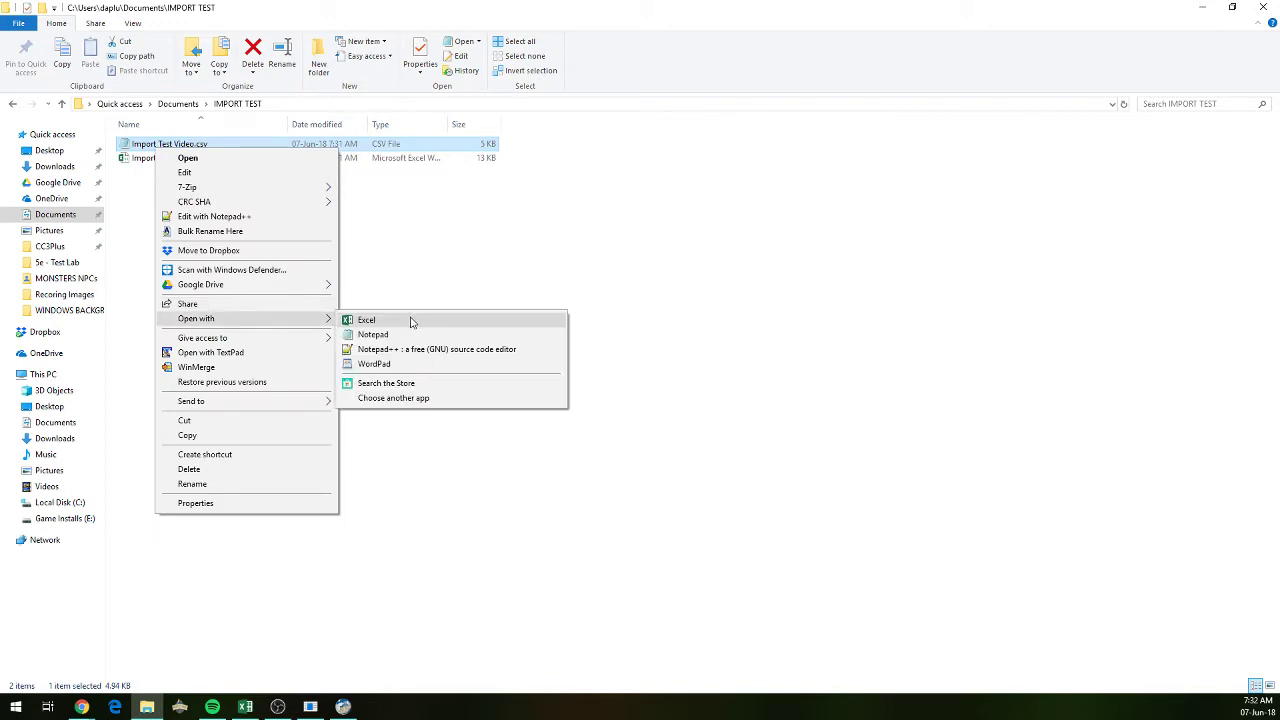
{"action": "left_click", "coordinate": [423, 250]}
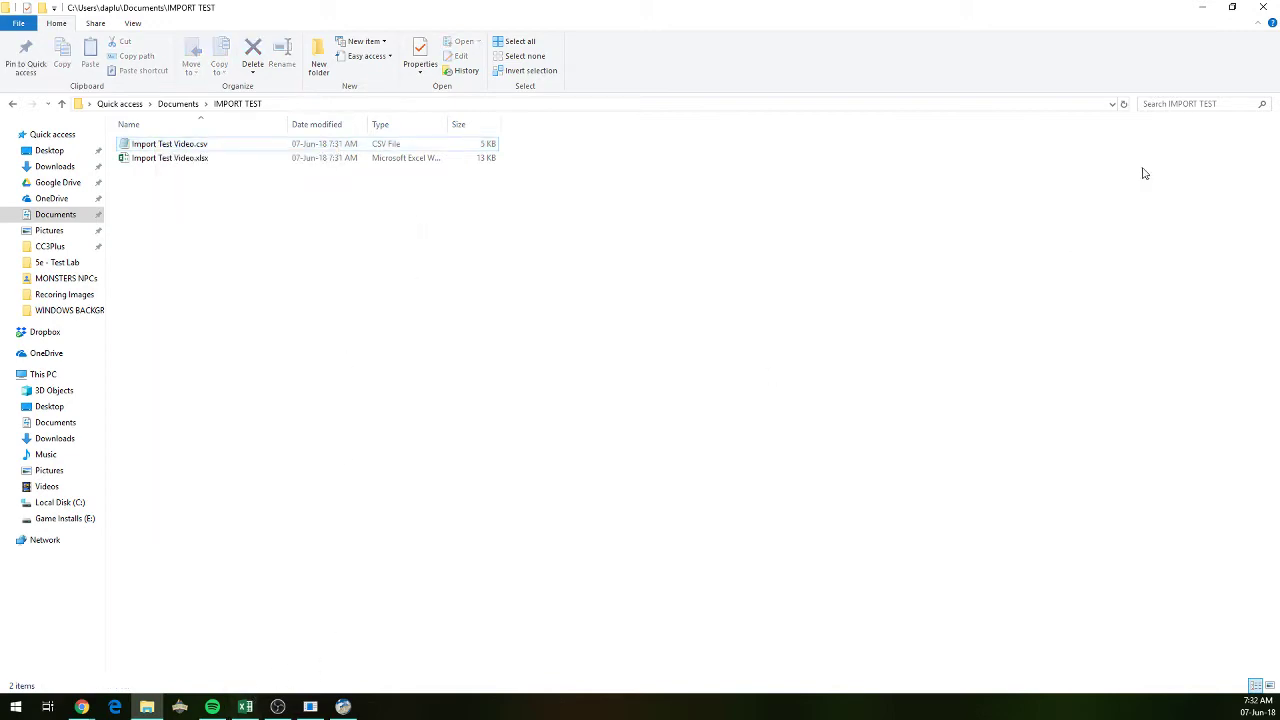
{"action": "left_click", "coordinate": [1204, 7]}
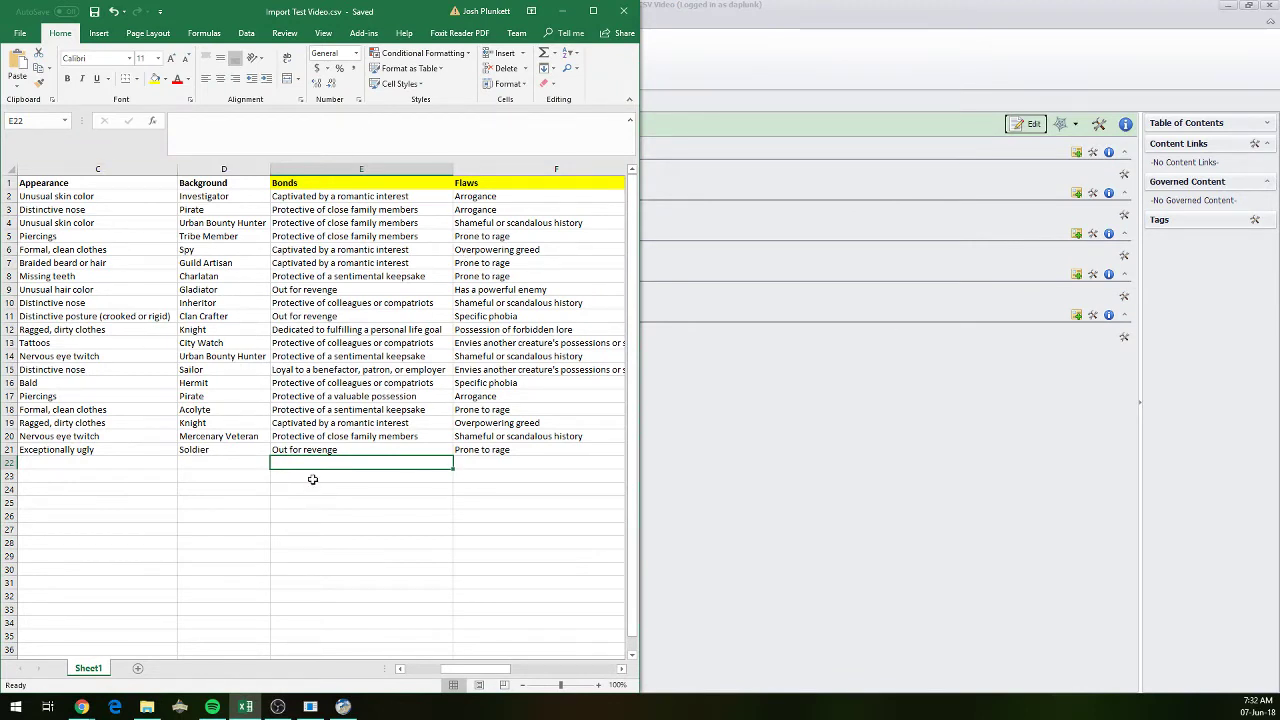
- Select the CSV's header row in Excel, then bring Realm Works' welcome page forward
{"action": "left_click", "coordinate": [755, 403]}
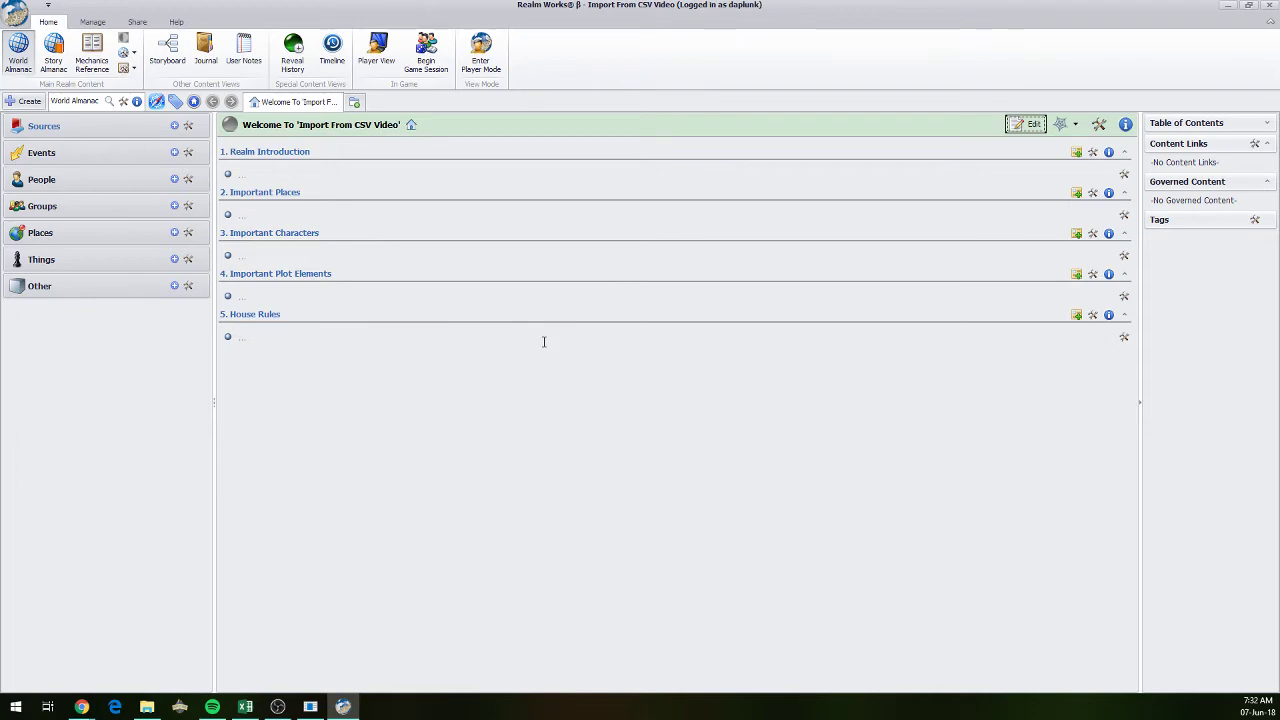
{"action": "left_click", "coordinate": [245, 707]}
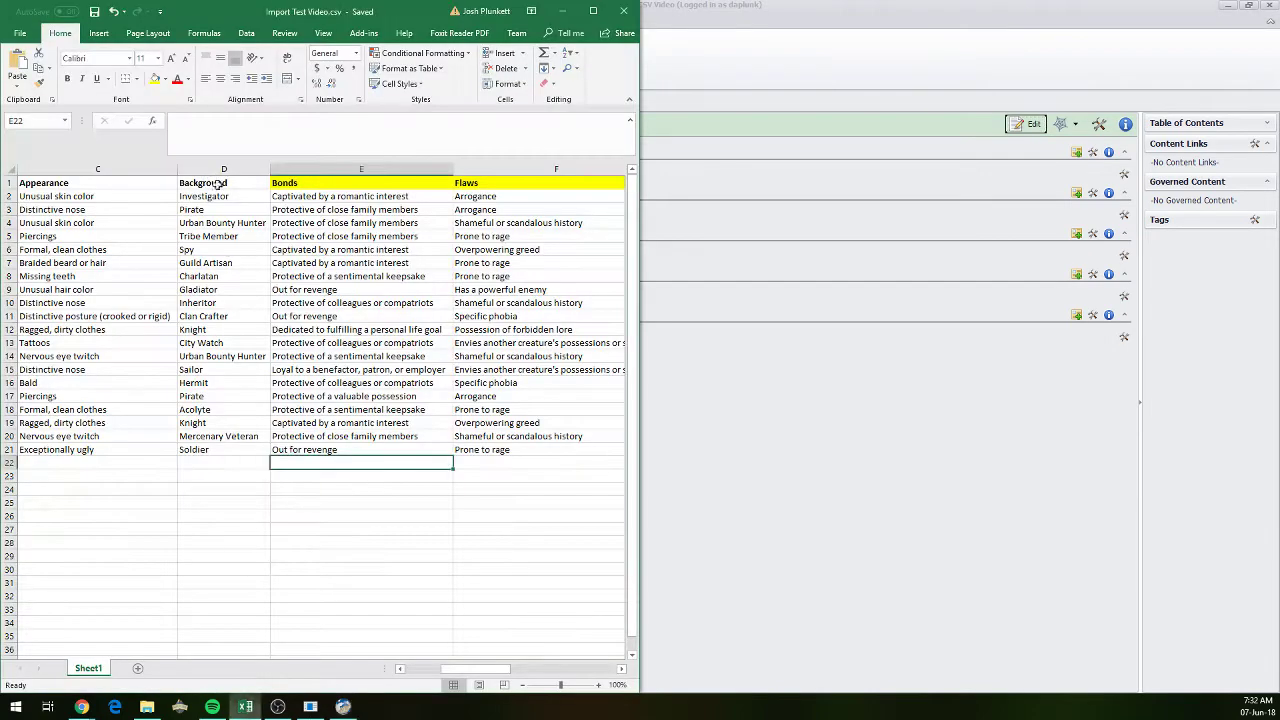
{"action": "left_click_drag", "start_coordinate": [118, 183], "coordinate": [620, 186]}
{"action": "left_click", "coordinate": [900, 434]}
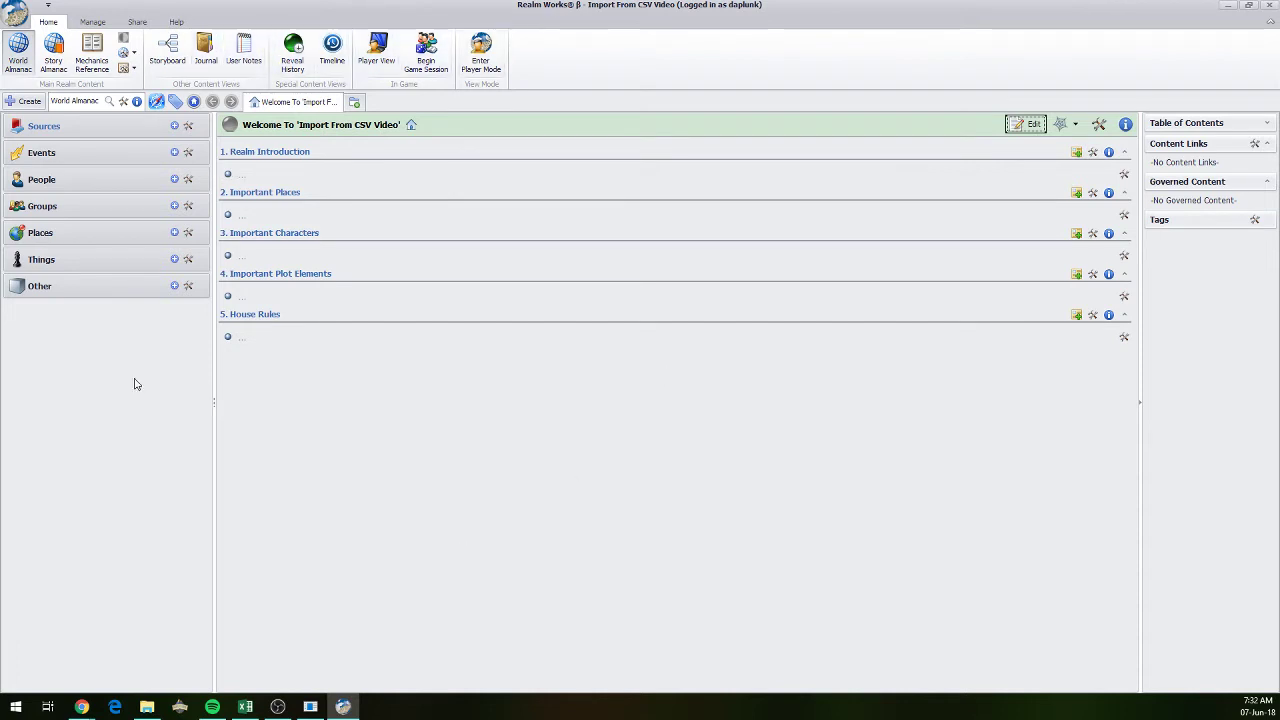
- Launch the CSV converter and load the Import From CSV Video structure file
{"action": "left_click", "coordinate": [310, 706]}
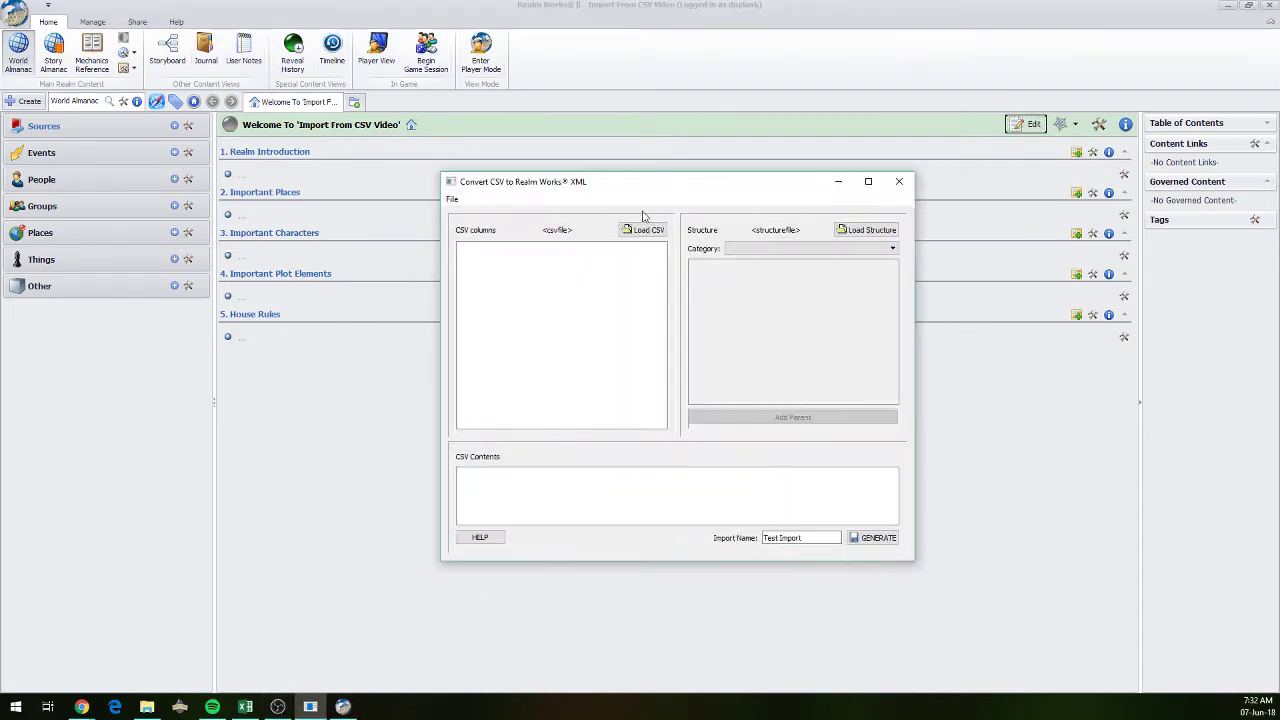
{"action": "left_click_drag", "start_coordinate": [630, 192], "coordinate": [549, 157]}
{"action": "left_click", "coordinate": [776, 198]}
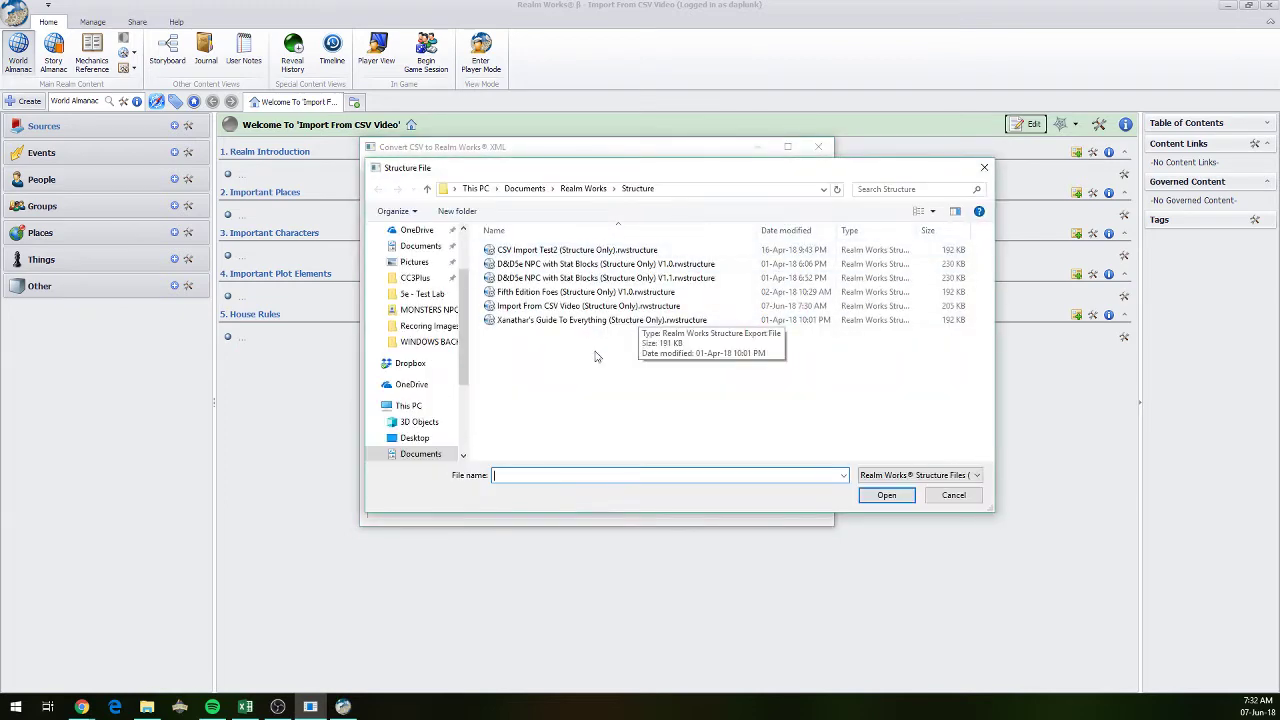
{"action": "double_click", "coordinate": [567, 309]}
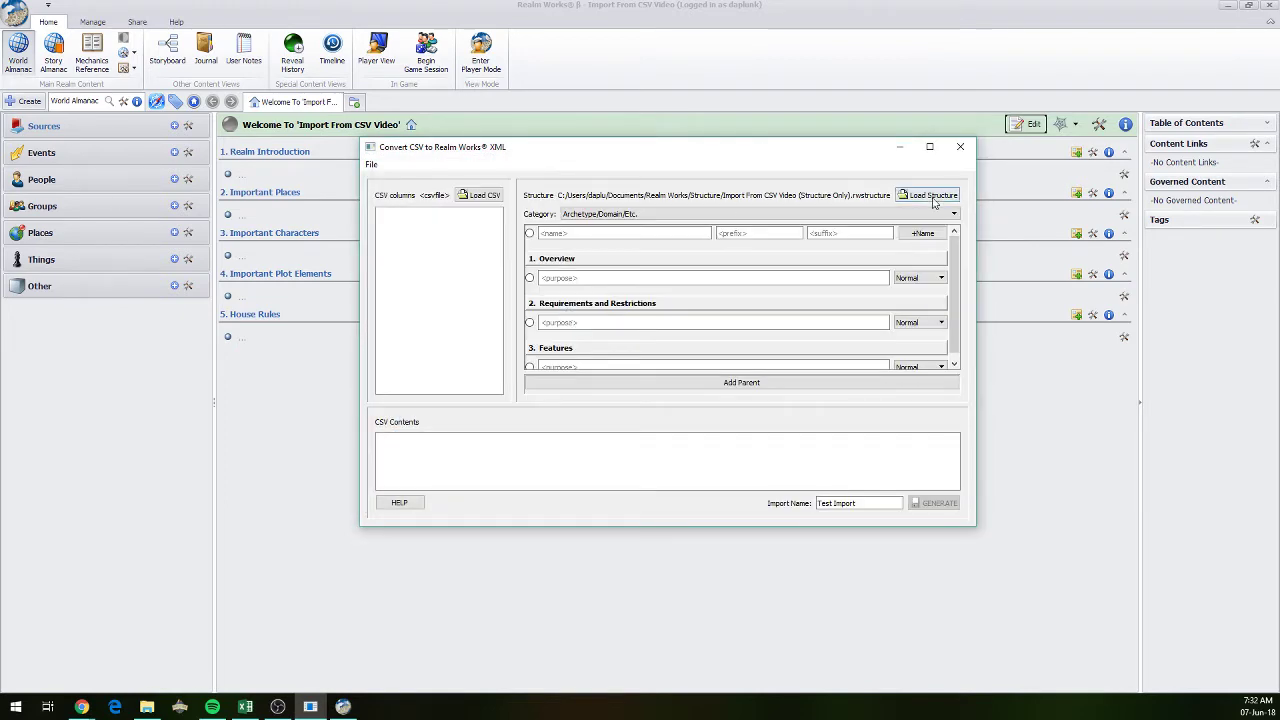
{"action": "mouse_move", "coordinate": [953, 242]}
{"action": "left_mouse_down"}
{"action": "mouse_move", "coordinate": [953, 300]}
{"action": "mouse_move", "coordinate": [953, 240]}
{"action": "left_mouse_up"}
- Load Import Test Video.csv from the IMPORT TEST folder and maximize the converter window
{"action": "left_click", "coordinate": [490, 196]}
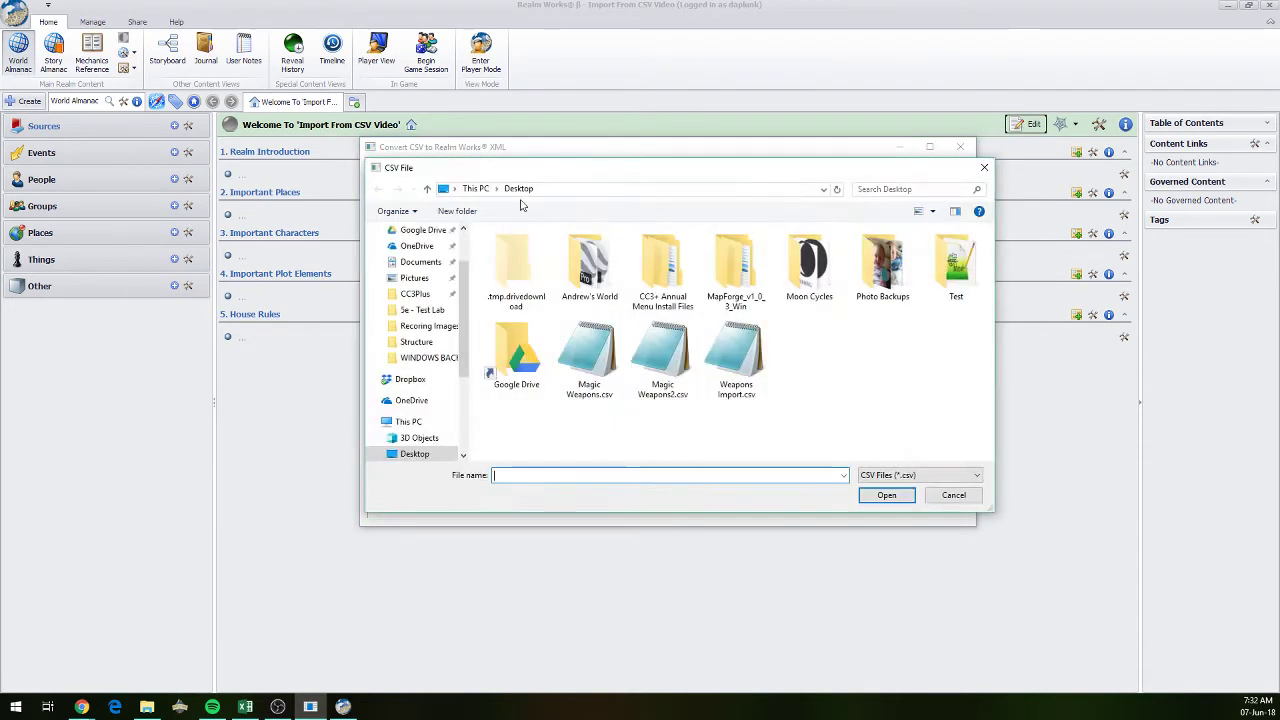
{"action": "left_click", "coordinate": [569, 188]}
{"action": "key", "text": "ctrl+v"}
{"action": "key", "text": "Return"}
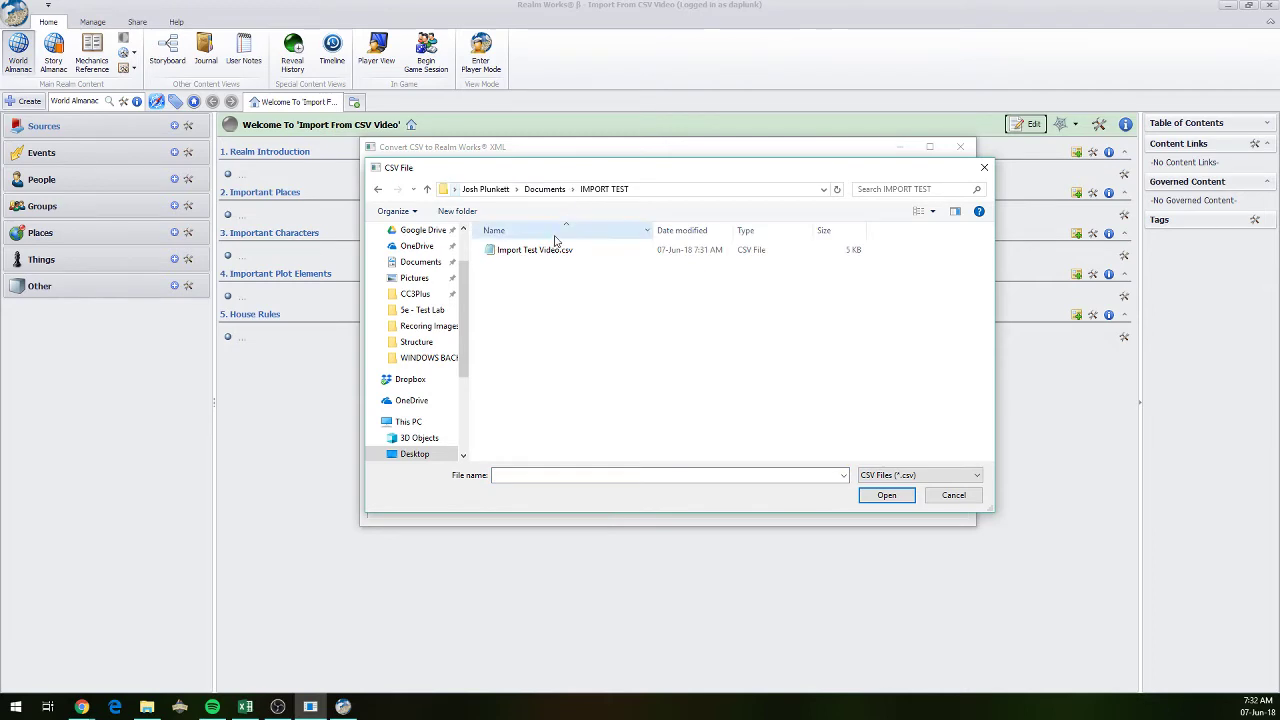
{"action": "left_click", "coordinate": [532, 252]}
{"action": "double_click", "coordinate": [532, 252]}
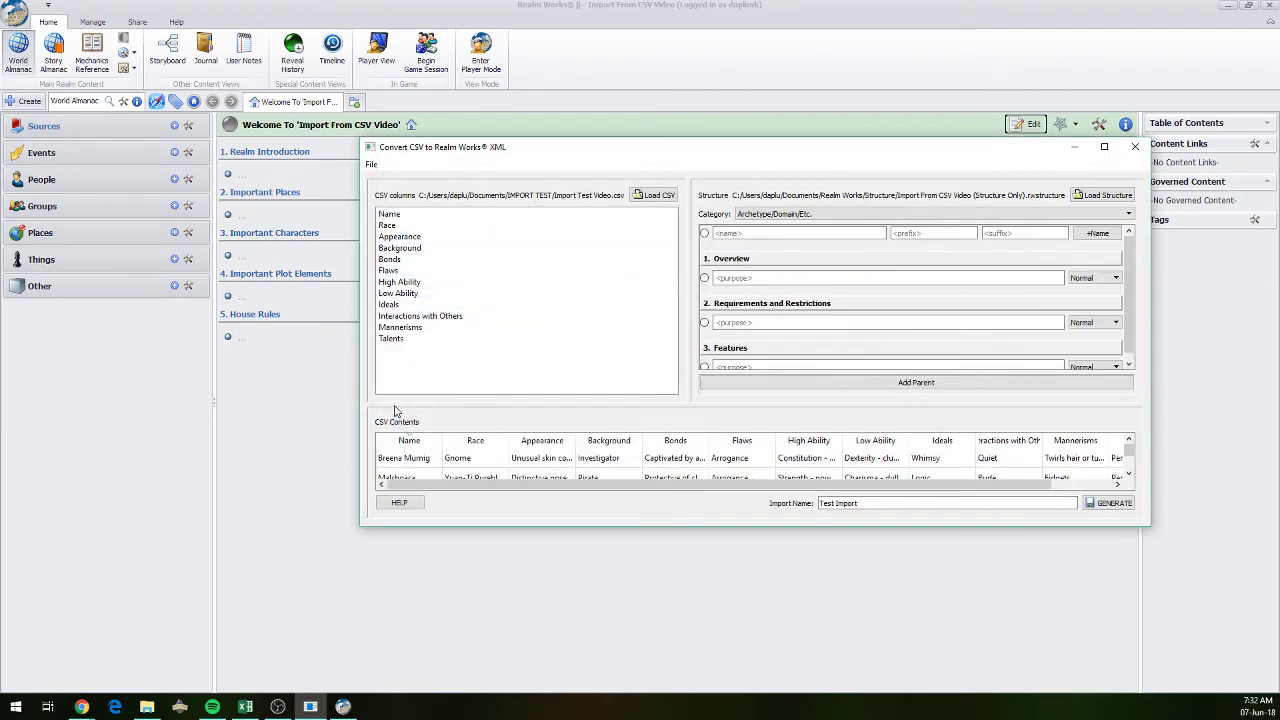
{"action": "double_click", "coordinate": [645, 150]}
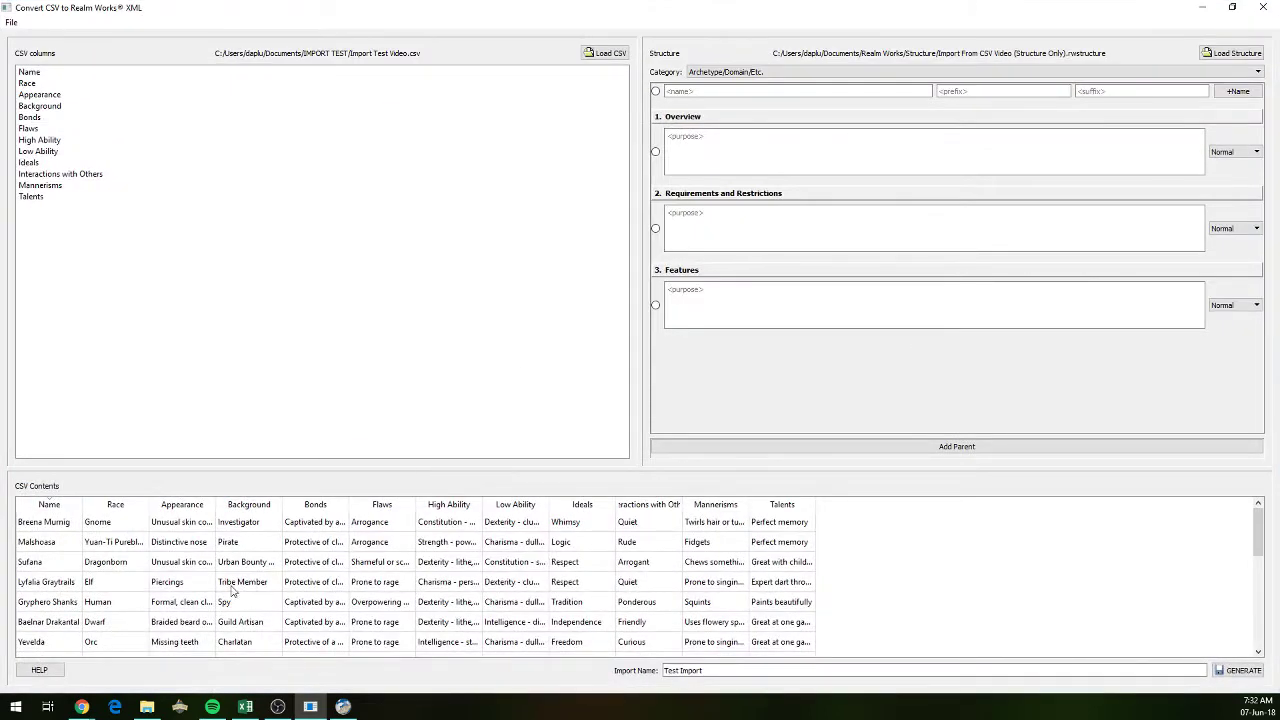
- Scroll the CSV contents, then browse the structure Category list for the NPC entry
{"action": "scroll", "coordinate": [560, 592], "scroll_direction": "down", "scroll_amount": 3}
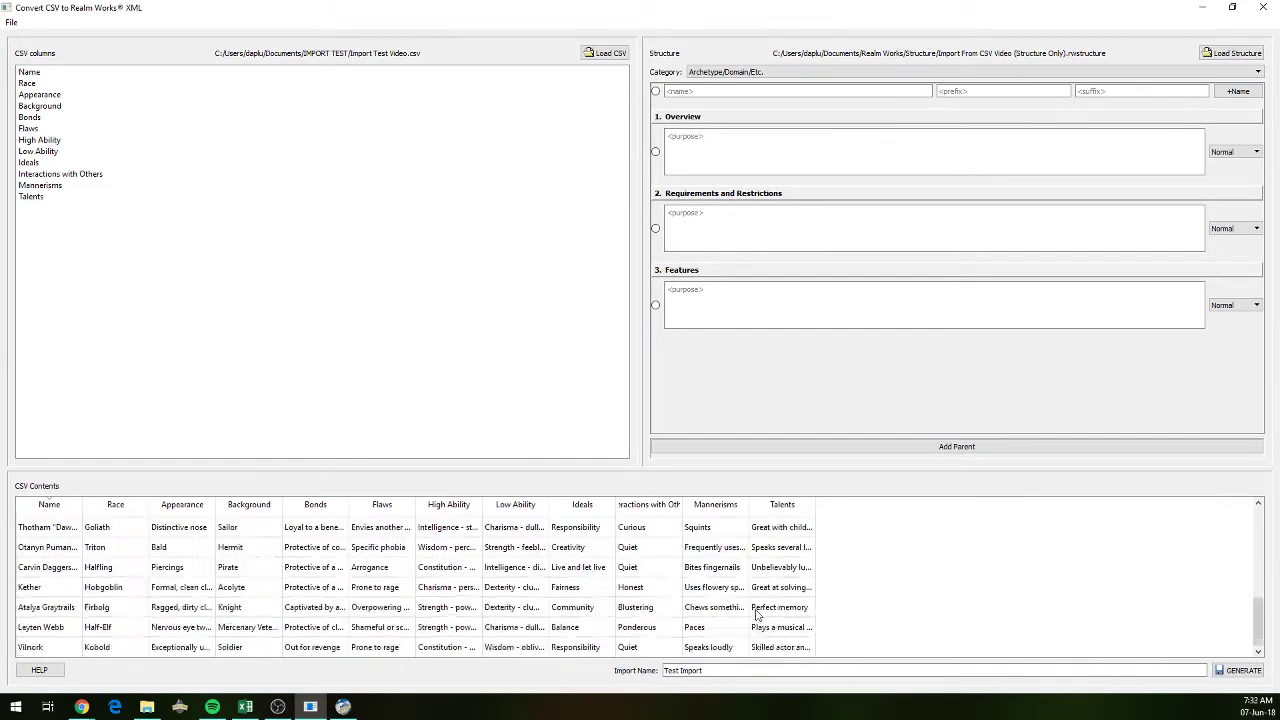
{"action": "scroll", "coordinate": [757, 615], "scroll_direction": "up", "scroll_amount": 3}
{"action": "scroll", "coordinate": [757, 615], "scroll_direction": "down", "scroll_amount": 3}
{"action": "scroll", "coordinate": [757, 615], "scroll_direction": "up", "scroll_amount": 3}
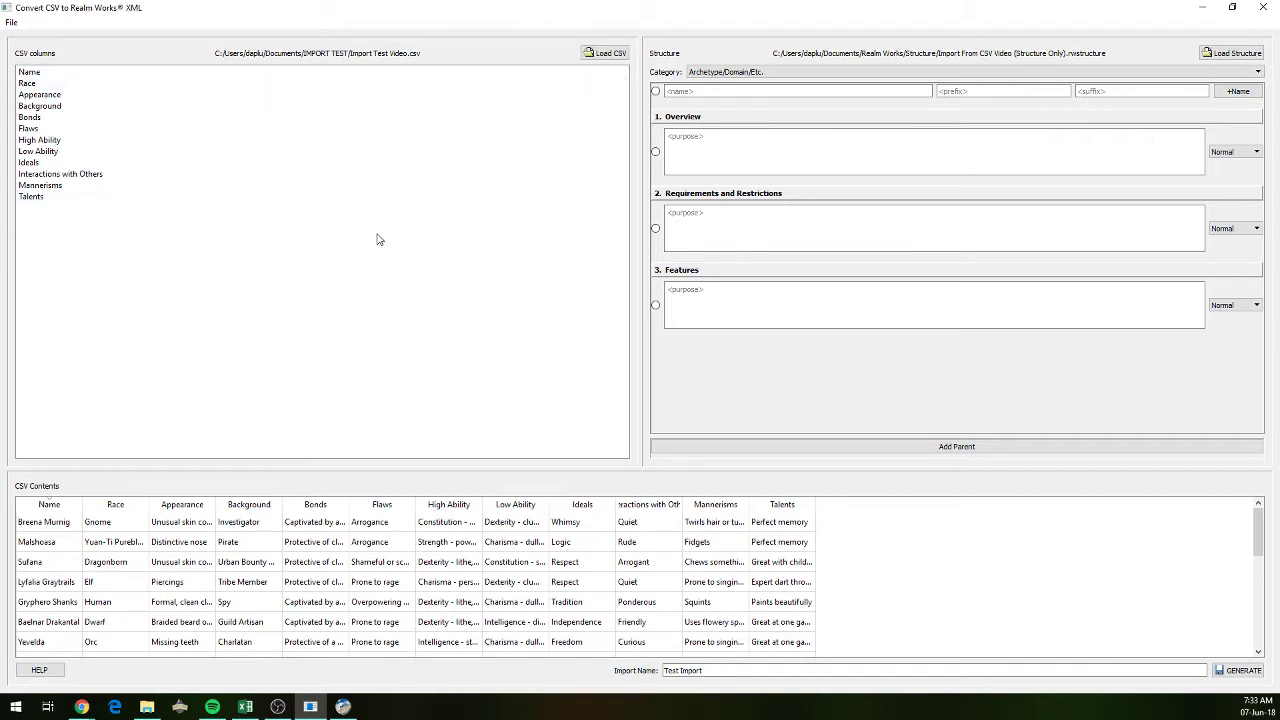
{"action": "left_click", "coordinate": [1083, 74]}
{"action": "scroll", "coordinate": [990, 124], "scroll_direction": "down", "scroll_amount": 1}
{"action": "scroll", "coordinate": [990, 124], "scroll_direction": "down", "scroll_amount": 5}
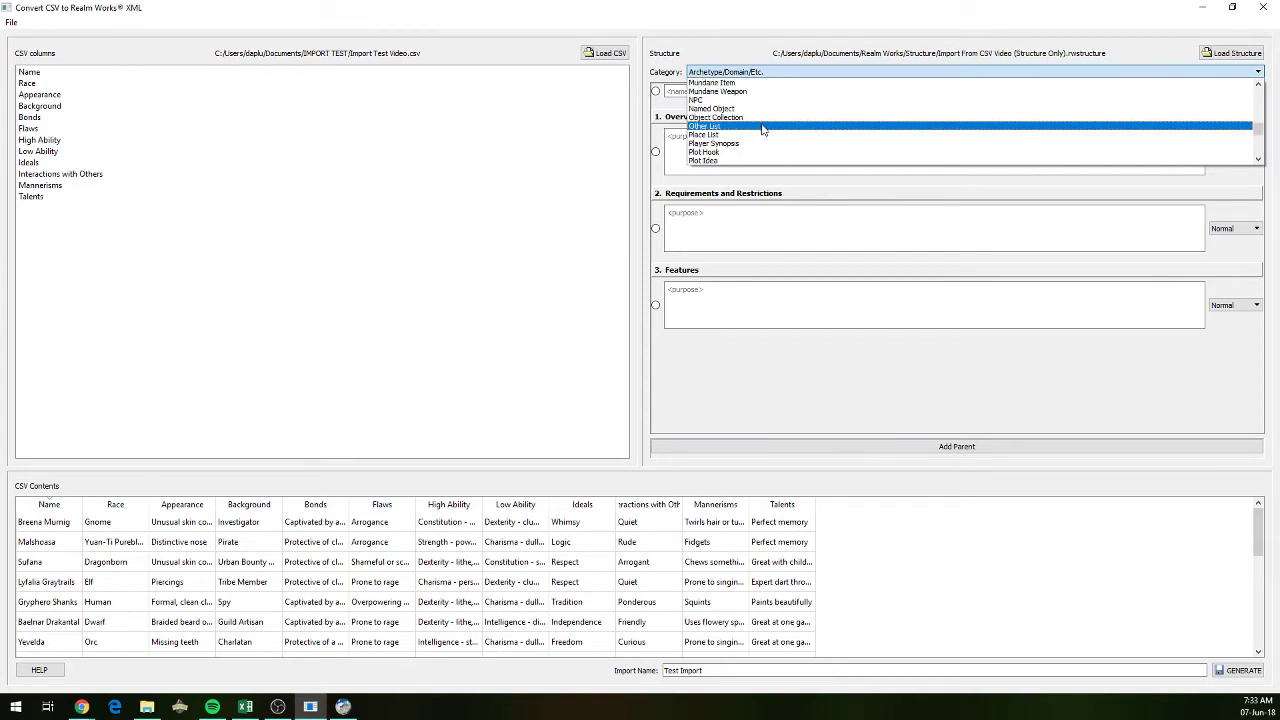
{"action": "scroll", "coordinate": [755, 115], "scroll_direction": "up", "scroll_amount": 3}
{"action": "scroll", "coordinate": [748, 107], "scroll_direction": "down", "scroll_amount": 3}
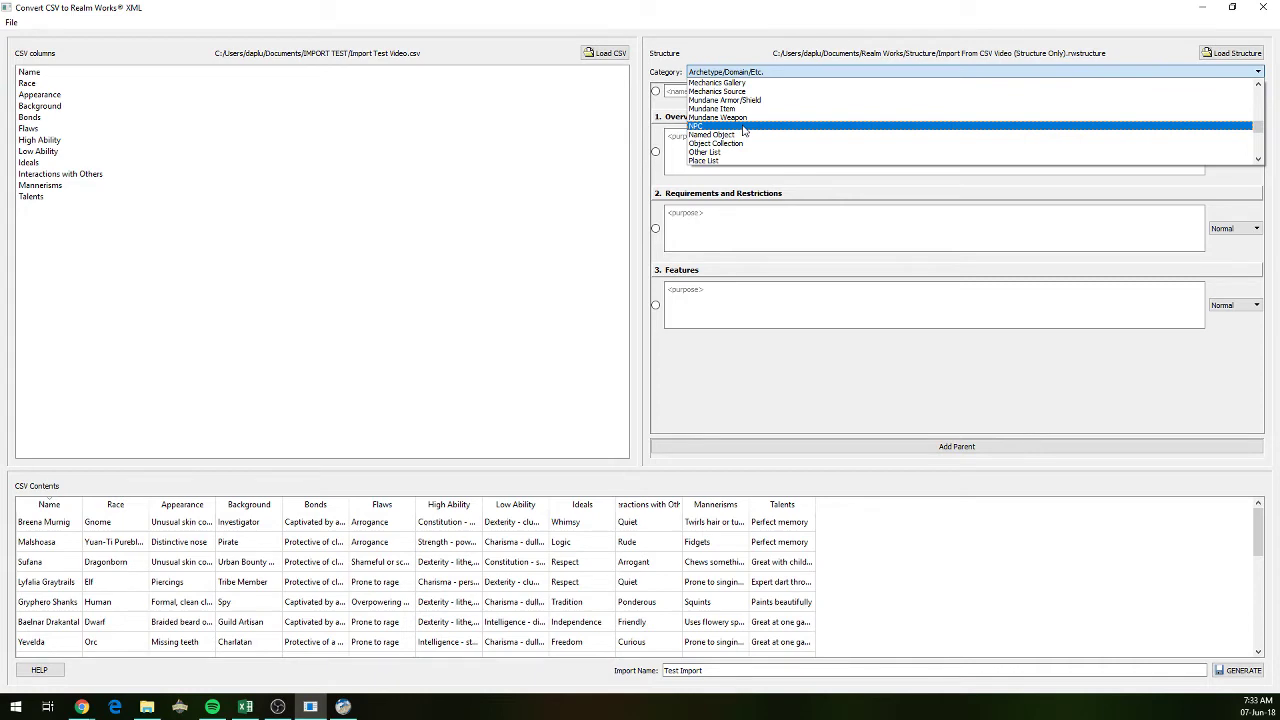
- Choose the NPC category and map Name to the topic name and Race to Race
{"action": "left_click", "coordinate": [742, 127]}
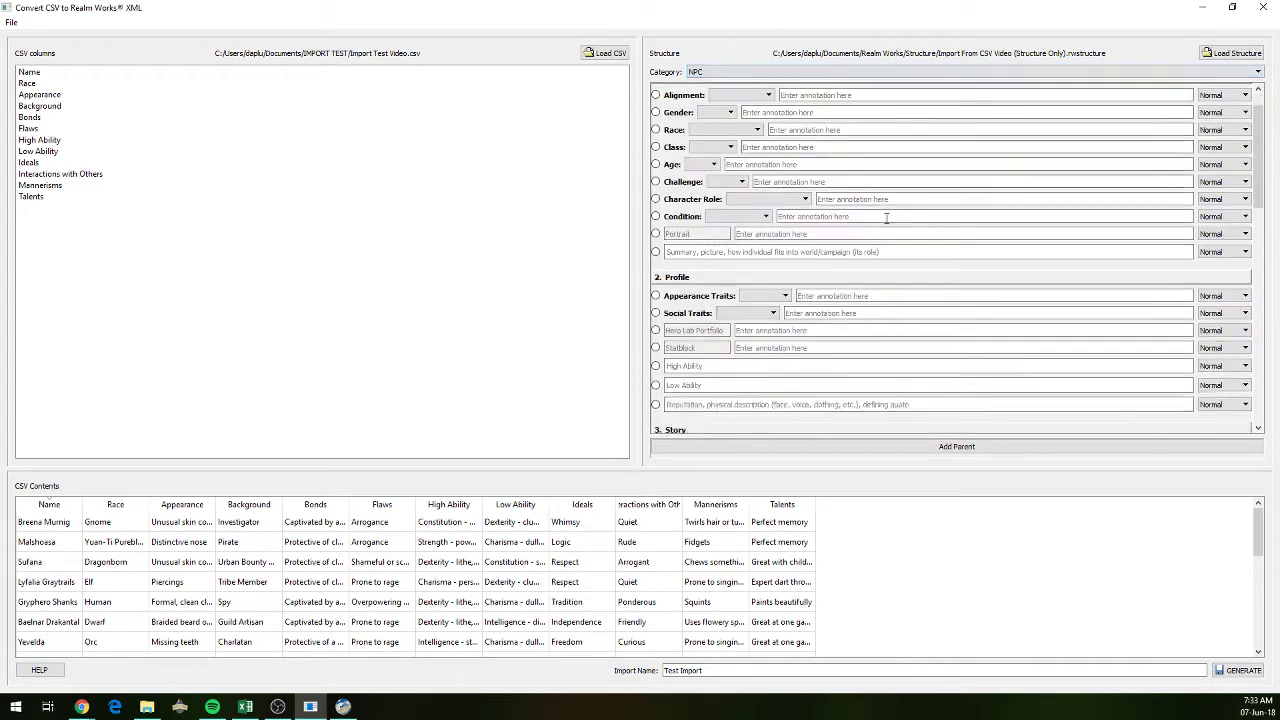
{"action": "scroll", "coordinate": [886, 226], "scroll_direction": "down", "scroll_amount": 5}
{"action": "scroll", "coordinate": [885, 230], "scroll_direction": "up", "scroll_amount": 4}
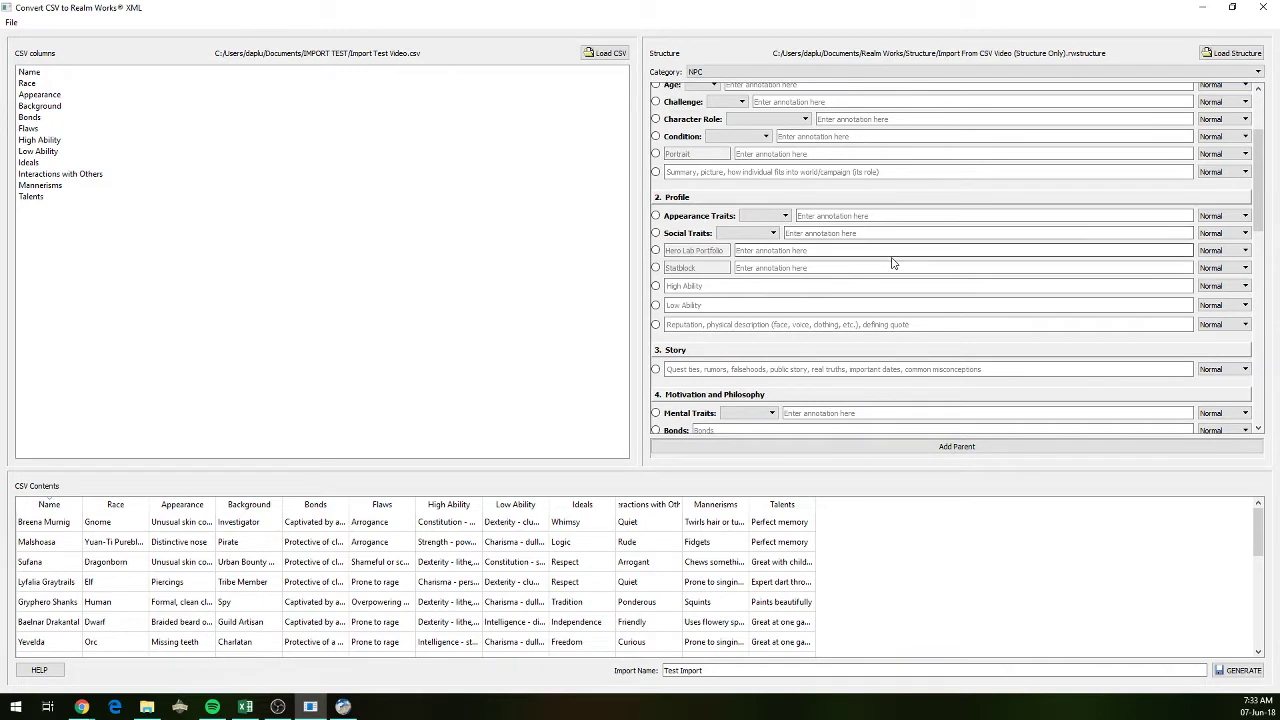
{"action": "scroll", "coordinate": [890, 250], "scroll_direction": "up", "scroll_amount": 3}
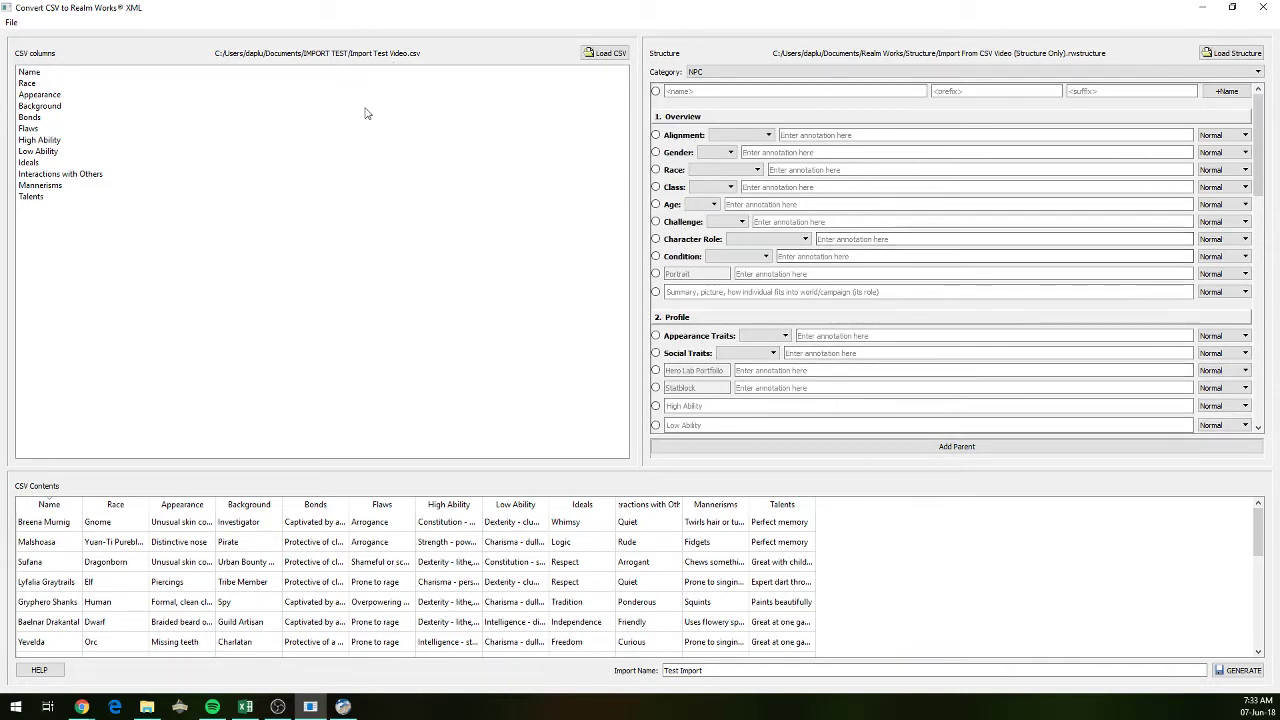
{"action": "left_click_drag", "start_coordinate": [33, 74], "coordinate": [718, 94]}
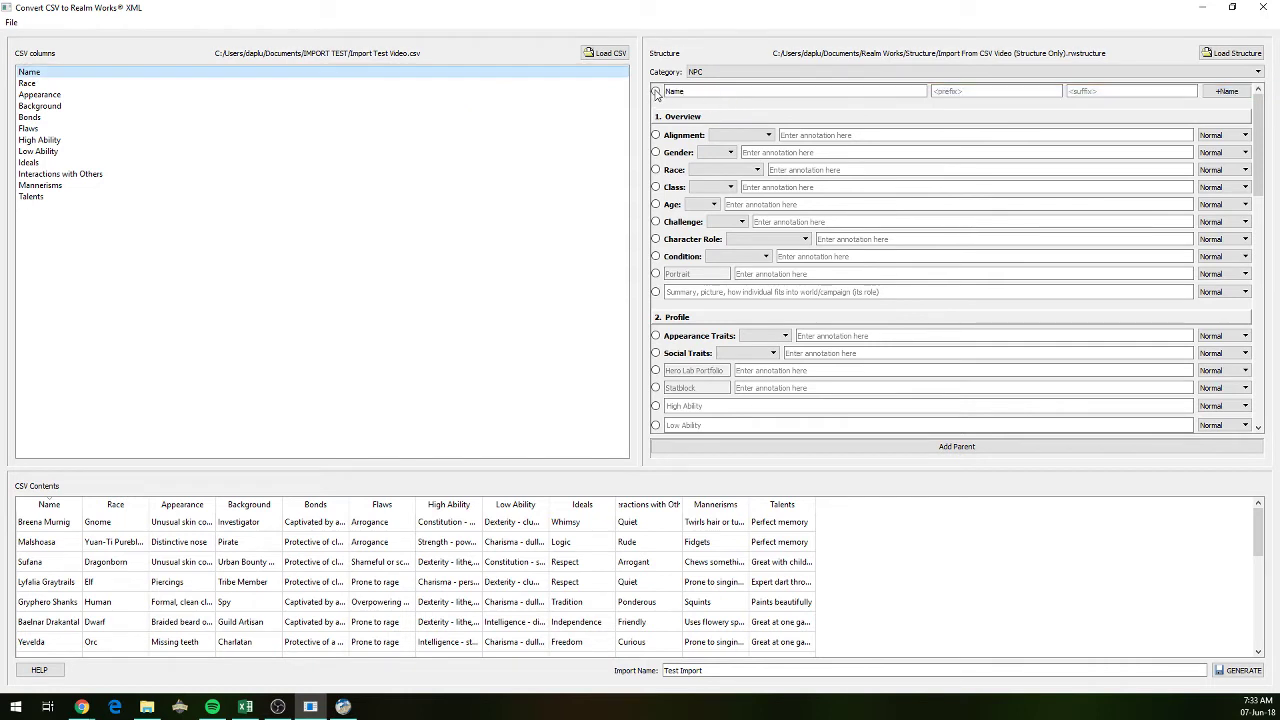
{"action": "left_click_drag", "start_coordinate": [42, 86], "coordinate": [712, 174]}
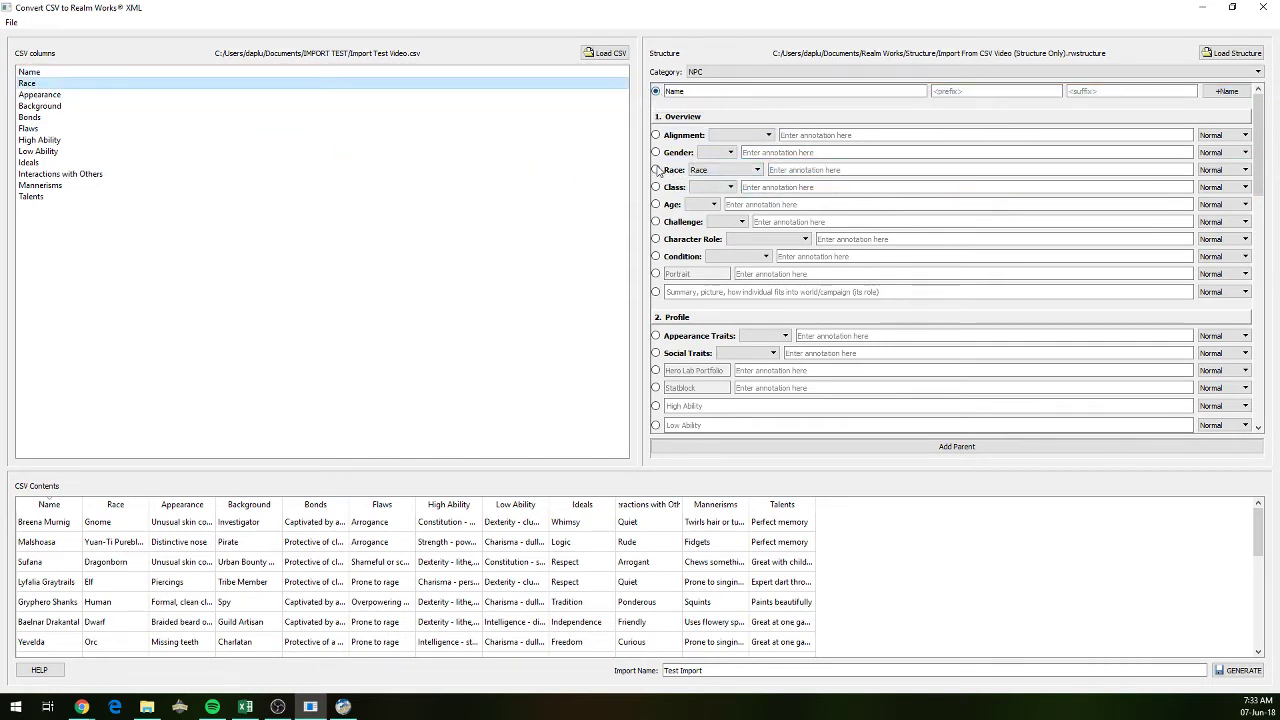
{"action": "left_click", "coordinate": [790, 171]}
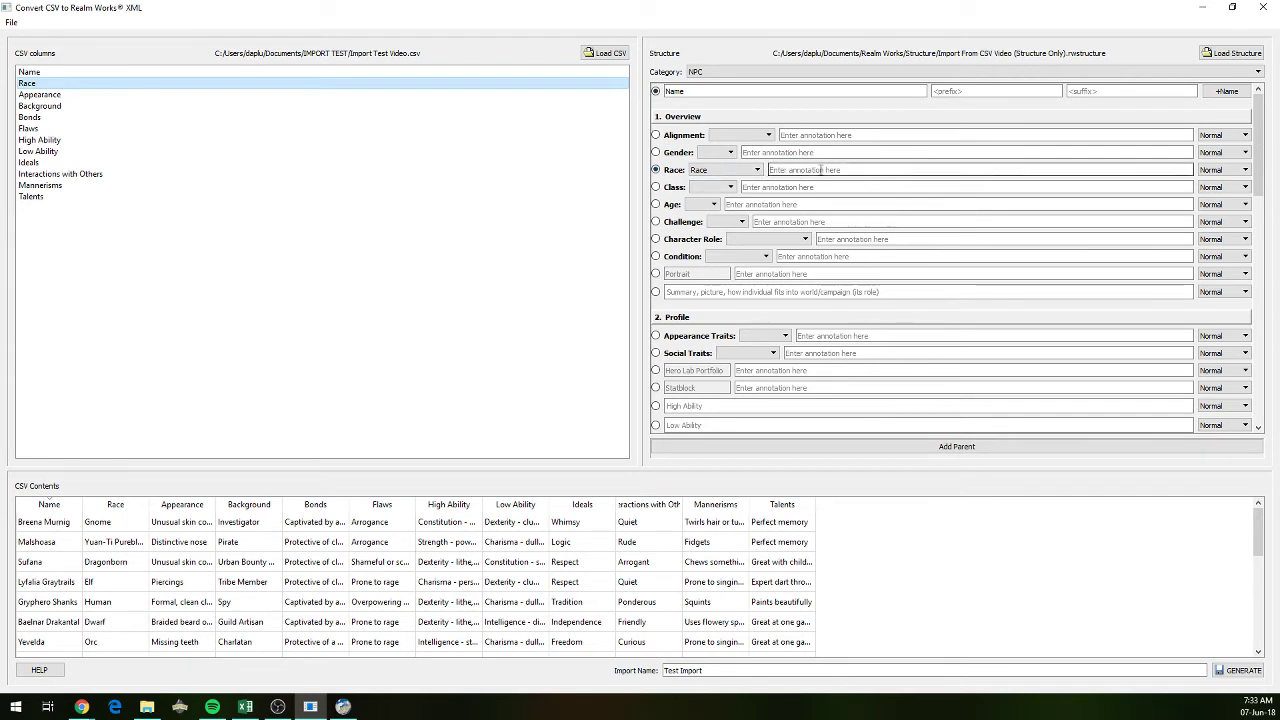
{"action": "left_click", "coordinate": [757, 170]}
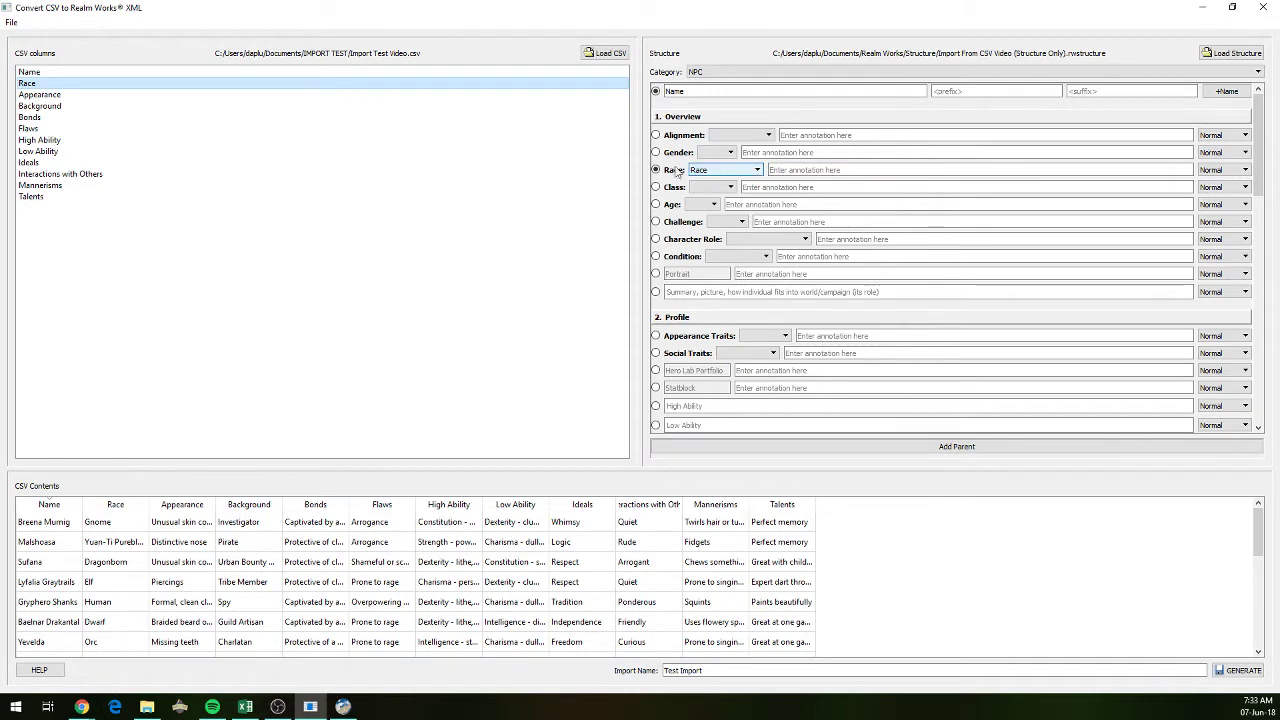
{"action": "left_click", "coordinate": [655, 170]}
- Map Appearance to Appearance Traits and Background to the historical details field, both included
{"action": "mouse_move", "coordinate": [47, 95]}
{"action": "left_mouse_down"}
{"action": "mouse_move", "coordinate": [675, 268]}
{"action": "mouse_move", "coordinate": [400, 206]}
{"action": "mouse_move", "coordinate": [47, 97]}
{"action": "mouse_move", "coordinate": [149, 145]}
{"action": "mouse_move", "coordinate": [920, 366]}
{"action": "mouse_move", "coordinate": [847, 338]}
{"action": "left_mouse_up"}
{"action": "left_click", "coordinate": [656, 336]}
{"action": "left_click_drag", "start_coordinate": [40, 106], "coordinate": [297, 241]}
{"action": "scroll", "coordinate": [855, 286], "scroll_direction": "down", "scroll_amount": 10}
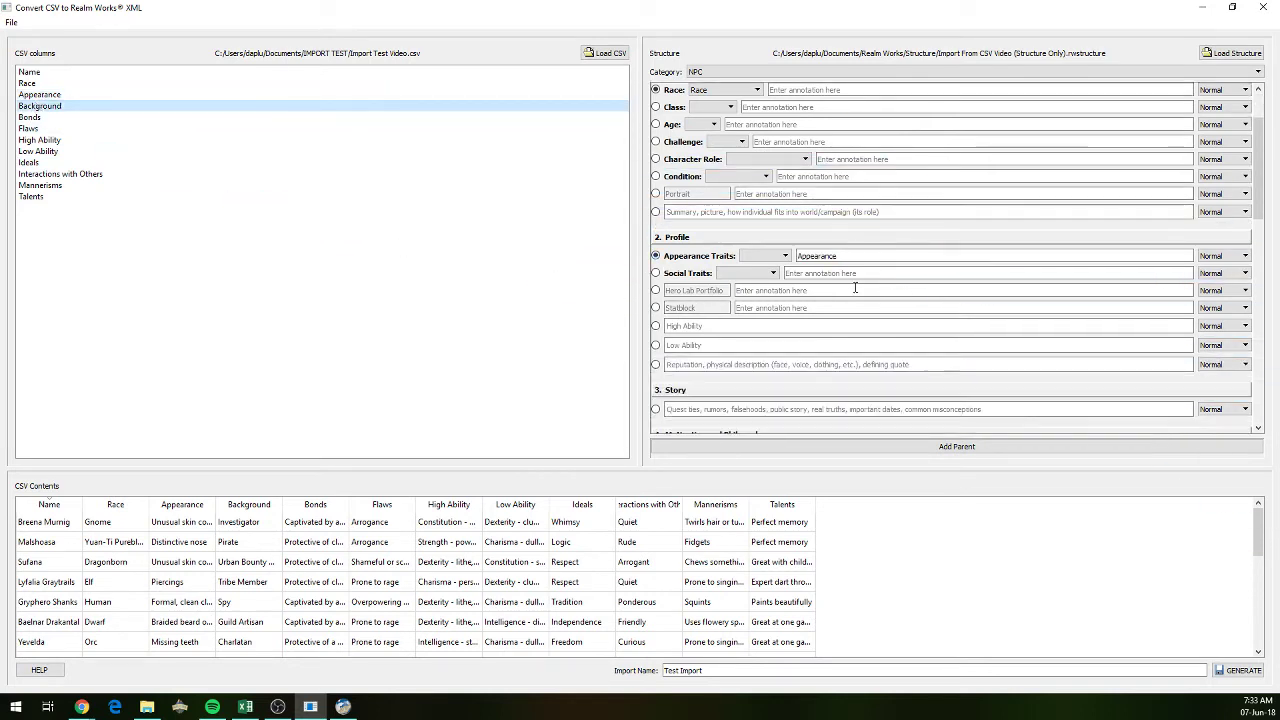
{"action": "scroll", "coordinate": [855, 286], "scroll_direction": "down", "scroll_amount": 4}
{"action": "scroll", "coordinate": [855, 286], "scroll_direction": "down", "scroll_amount": 4}
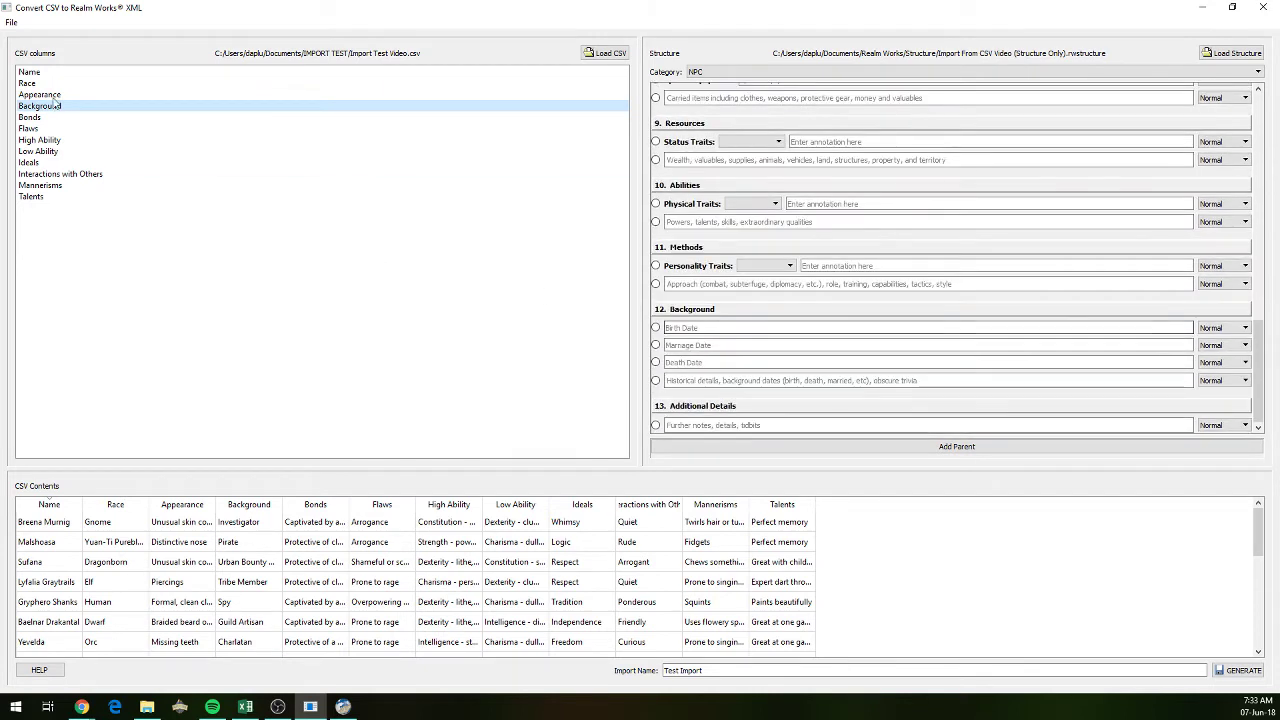
{"action": "left_click_drag", "start_coordinate": [46, 107], "coordinate": [798, 380]}
{"action": "left_click", "coordinate": [655, 380]}
- Map and include the Bonds and Flaws columns in their matching fields
{"action": "scroll", "coordinate": [830, 255], "scroll_direction": "up", "scroll_amount": 10}
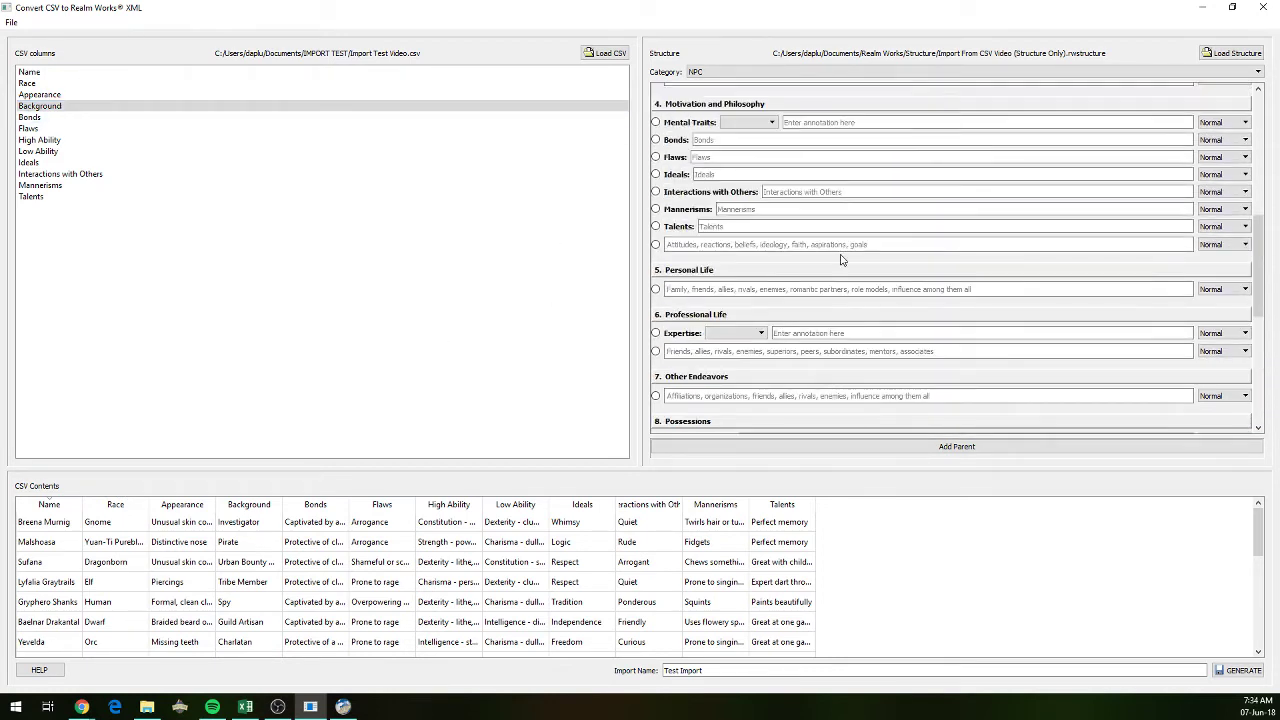
{"action": "left_click", "coordinate": [540, 117]}
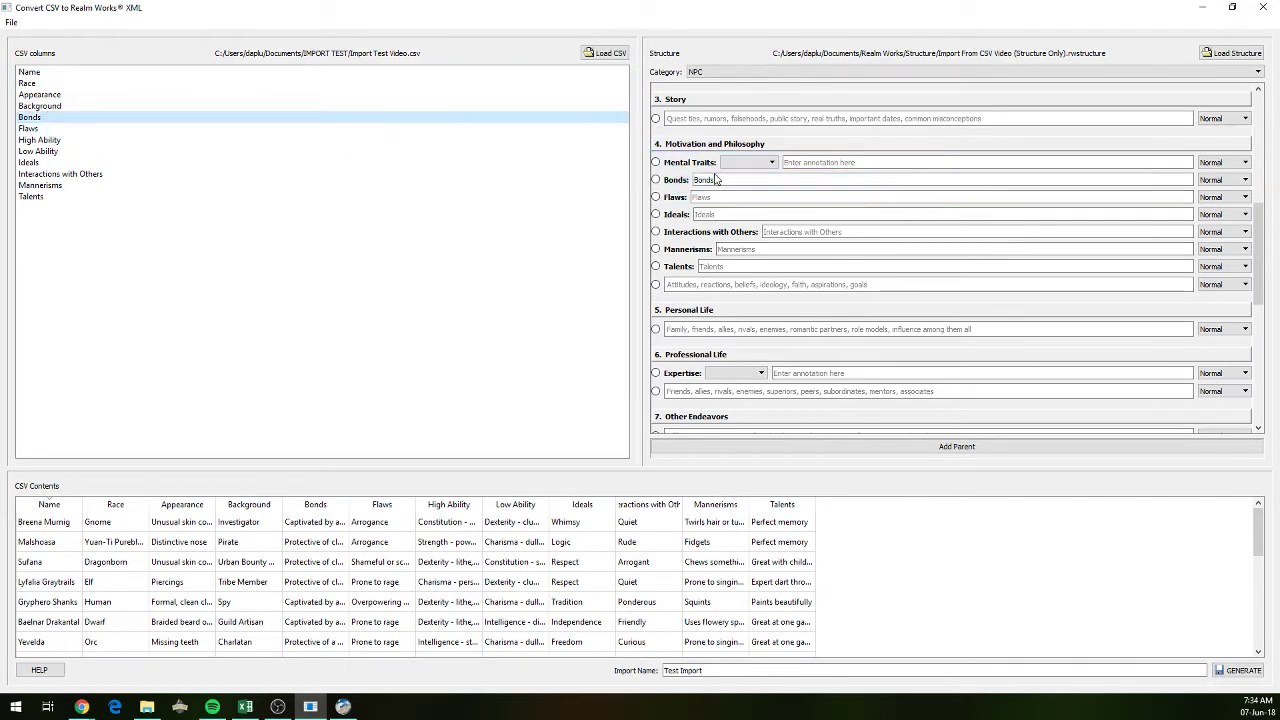
{"action": "left_click", "coordinate": [655, 180]}
{"action": "left_click_drag", "start_coordinate": [45, 128], "coordinate": [735, 196]}
{"action": "left_click", "coordinate": [655, 197]}
- Map High Ability, Low Ability, Ideals, Interactions with Others, Mannerisms and Talents to their fields
{"action": "left_click_drag", "start_coordinate": [40, 140], "coordinate": [795, 200]}
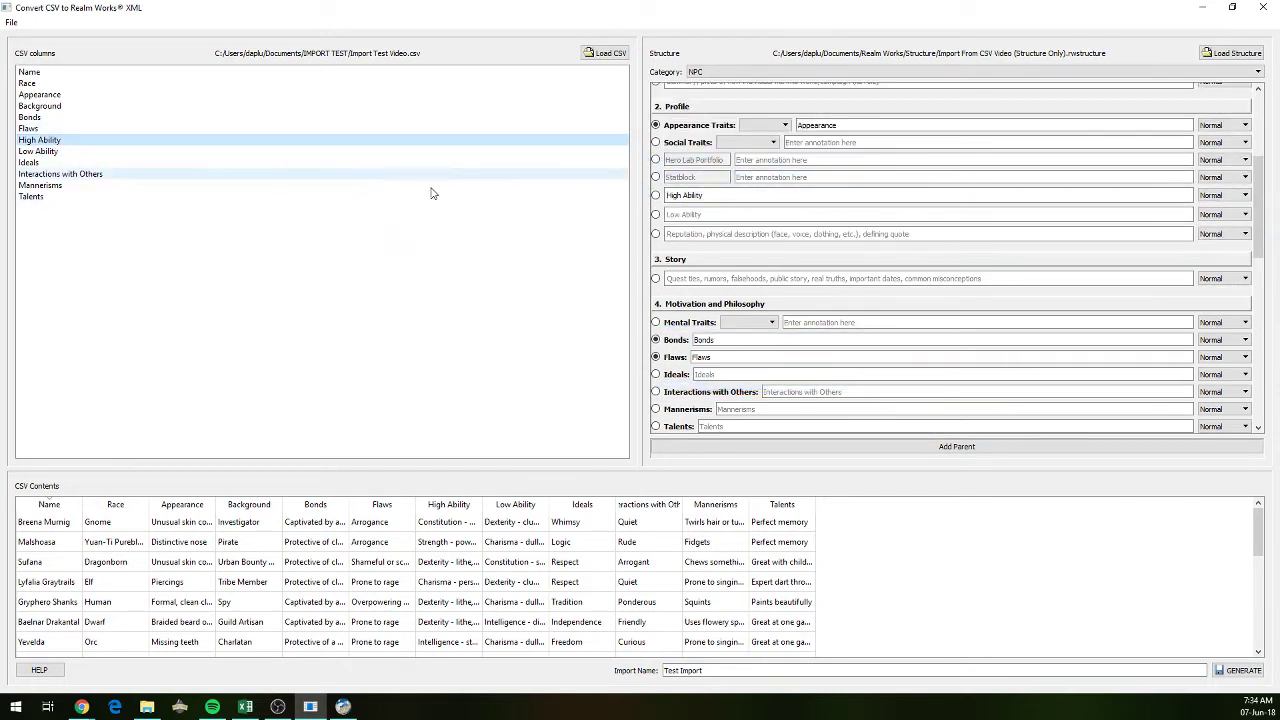
{"action": "left_click", "coordinate": [655, 195]}
{"action": "left_click_drag", "start_coordinate": [38, 151], "coordinate": [715, 217]}
{"action": "left_click", "coordinate": [655, 214]}
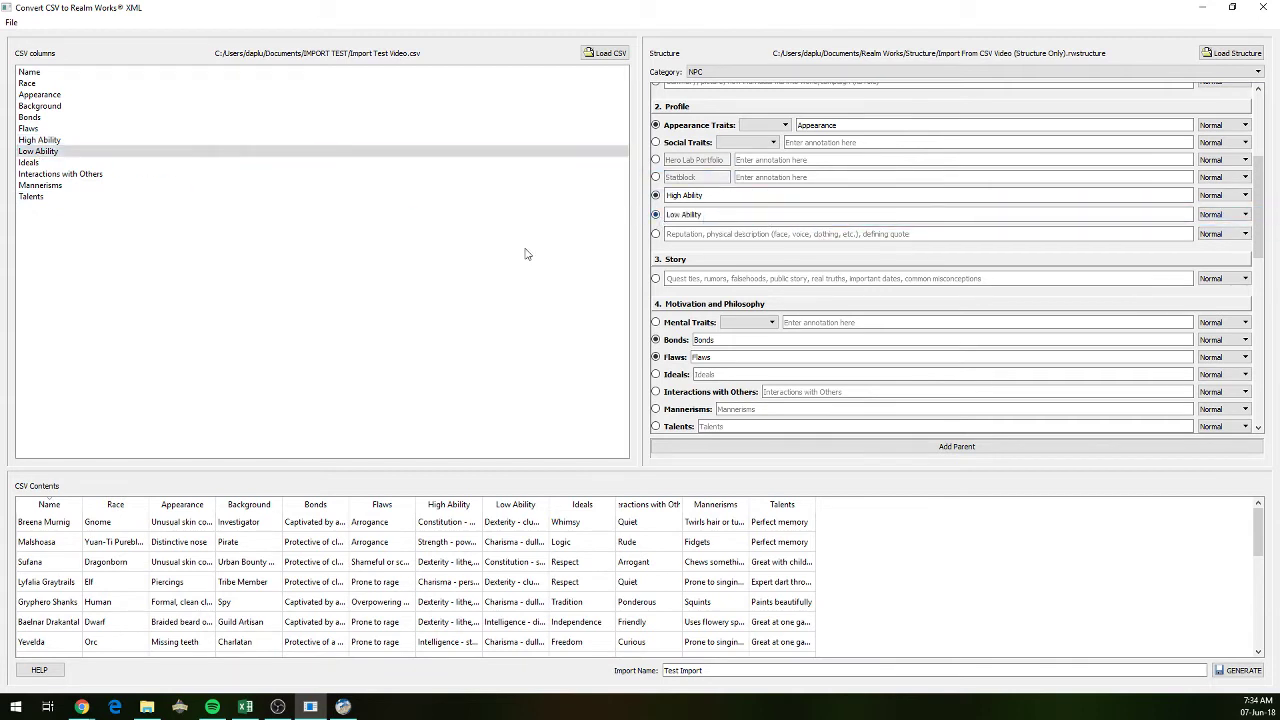
{"action": "scroll", "coordinate": [843, 262], "scroll_direction": "down", "scroll_amount": 3}
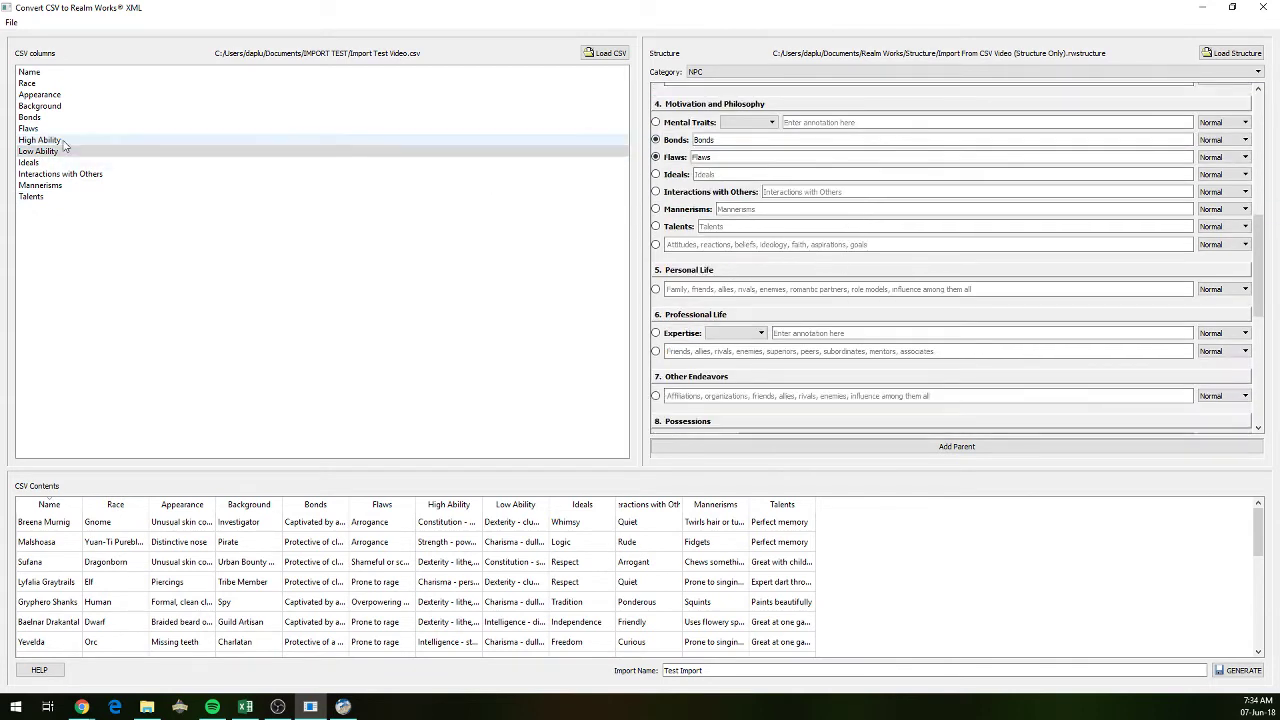
{"action": "left_click_drag", "start_coordinate": [28, 162], "coordinate": [737, 174]}
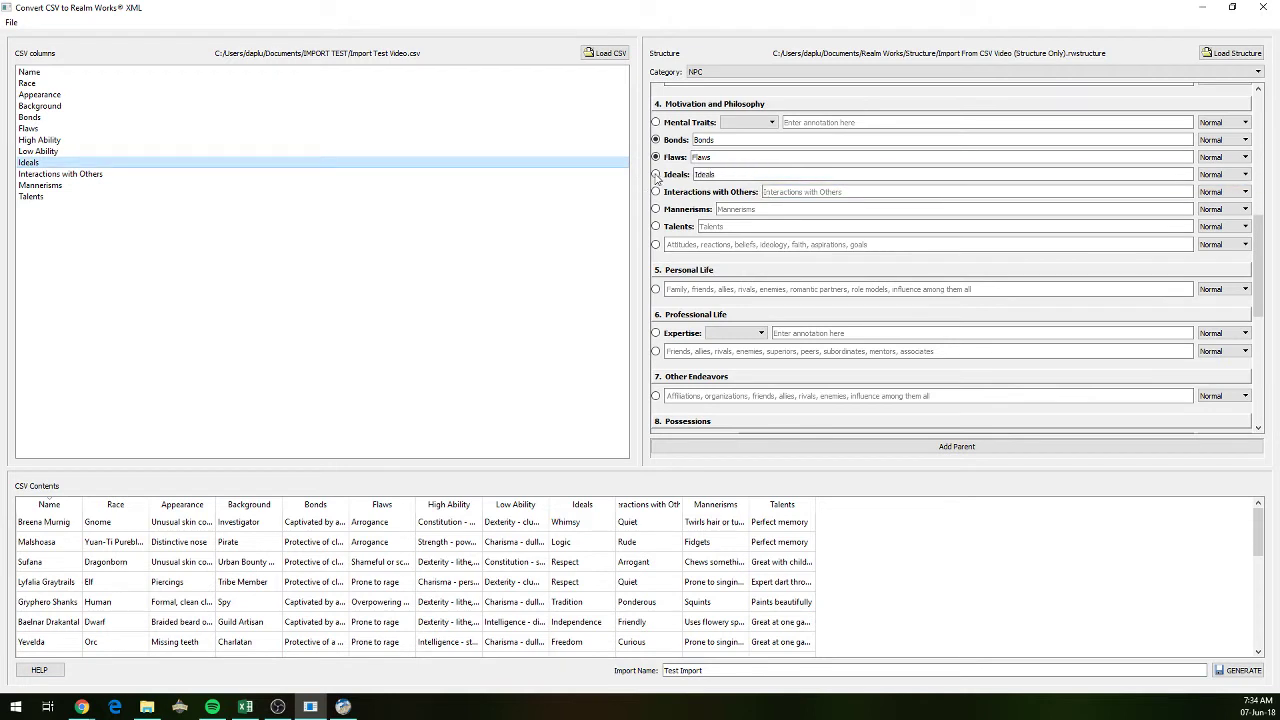
{"action": "left_click_drag", "start_coordinate": [58, 174], "coordinate": [711, 199]}
{"action": "left_click", "coordinate": [749, 195]}
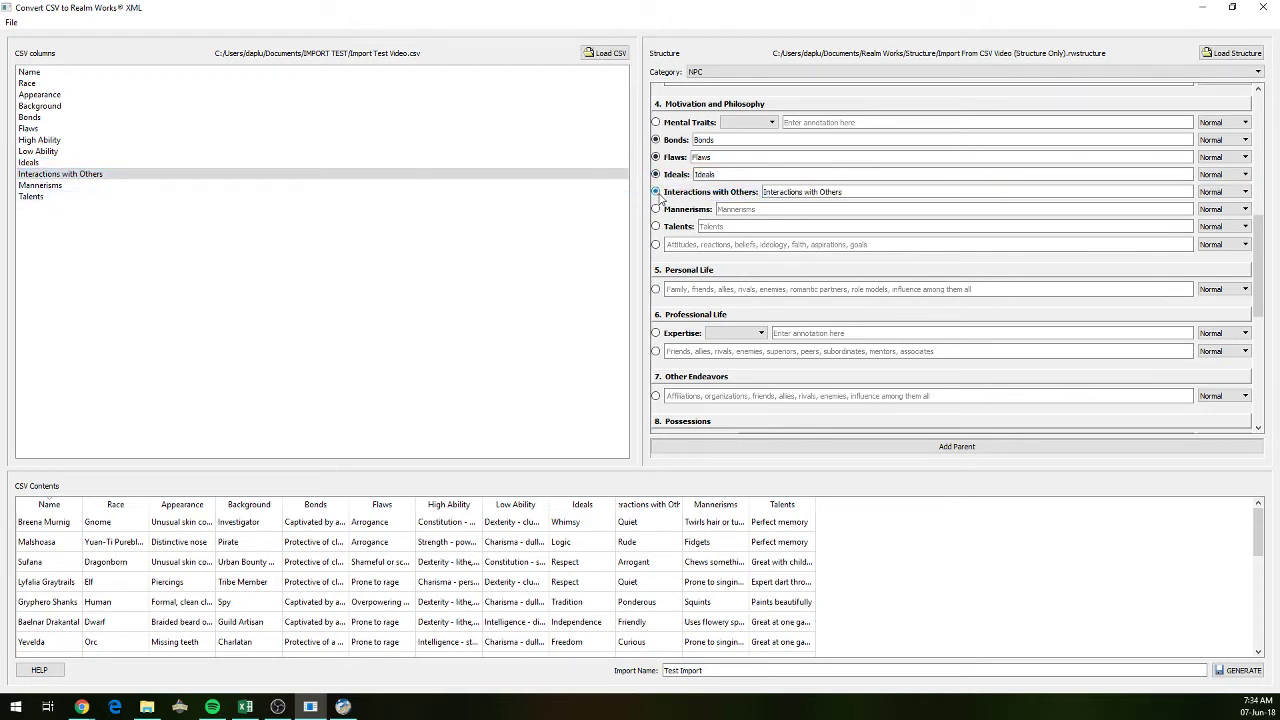
{"action": "left_click_drag", "start_coordinate": [44, 185], "coordinate": [752, 212]}
{"action": "left_click_drag", "start_coordinate": [209, 197], "coordinate": [712, 227]}
- Scroll back to the top of the structure and select the Name suffix box
{"action": "scroll", "coordinate": [850, 280], "scroll_direction": "up", "scroll_amount": 4}
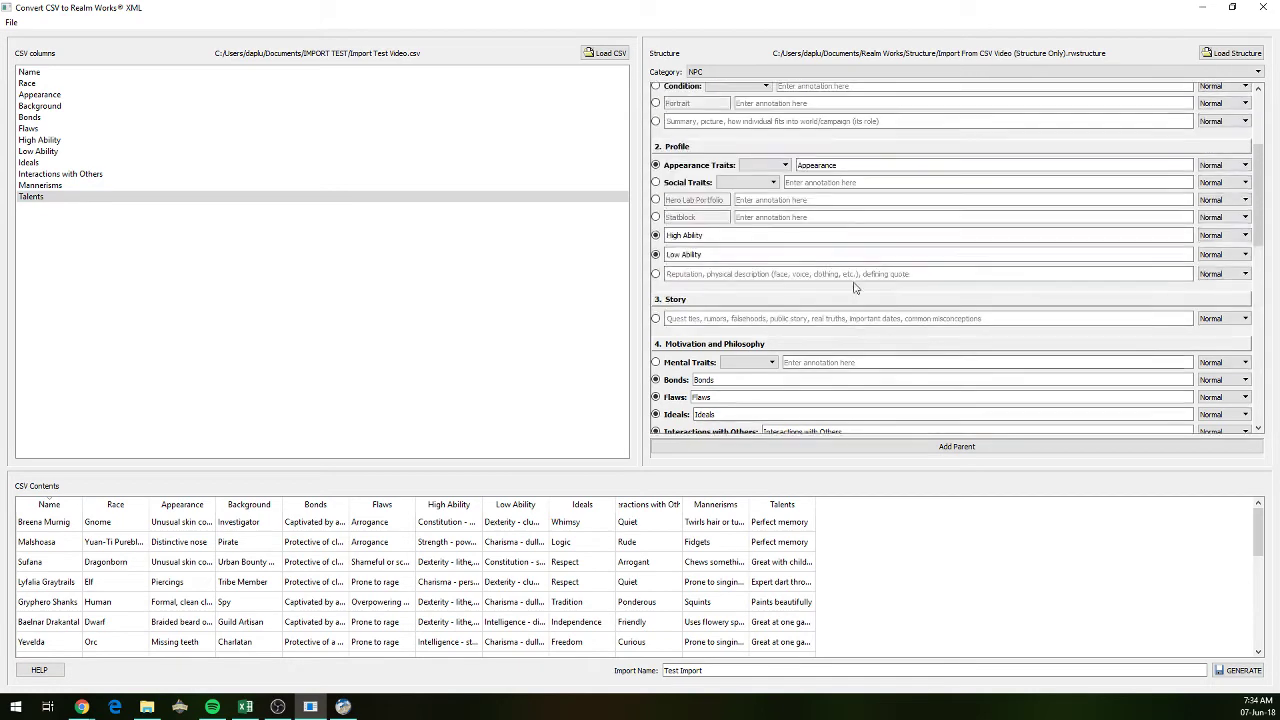
{"action": "scroll", "coordinate": [850, 266], "scroll_direction": "down", "scroll_amount": 8}
{"action": "scroll", "coordinate": [850, 266], "scroll_direction": "up", "scroll_amount": 10}
{"action": "left_click", "coordinate": [1100, 91]}
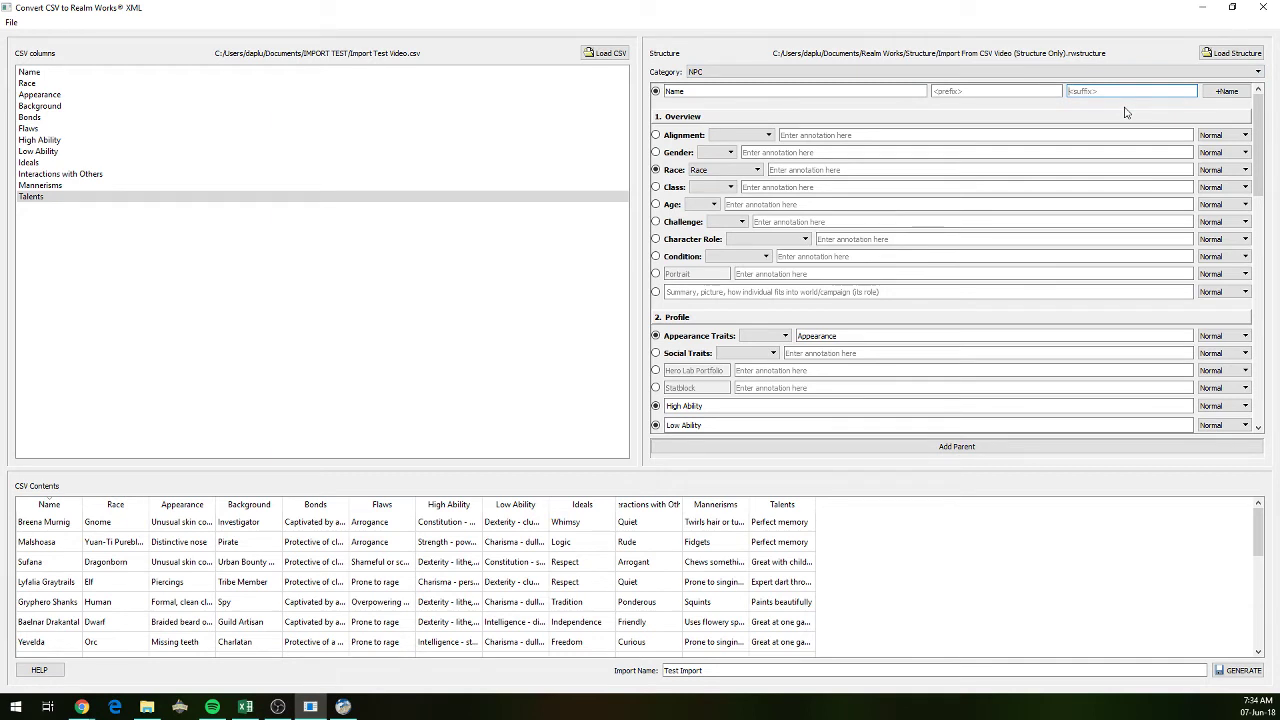
- Set the Name suffix to 'Reddit NPC List' and bring the Excel CSV spreadsheet forward
{"action": "type", "text": "List"}
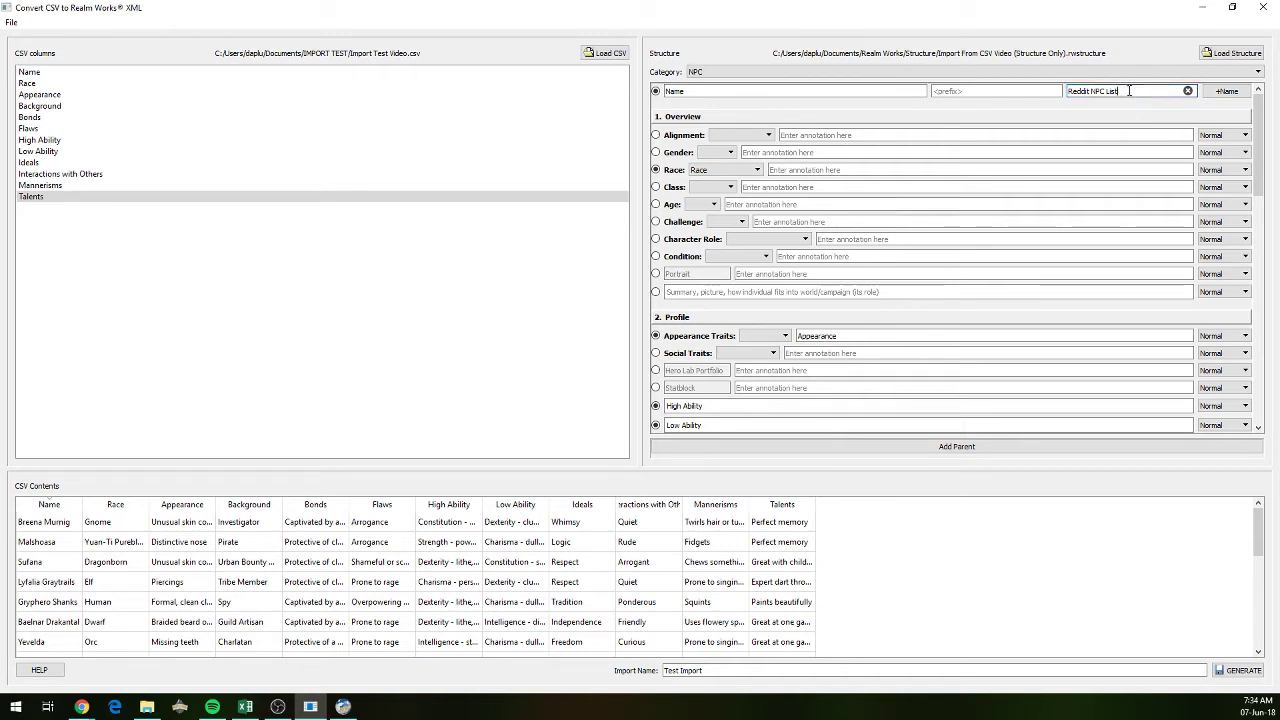
{"action": "left_click", "coordinate": [1015, 89]}
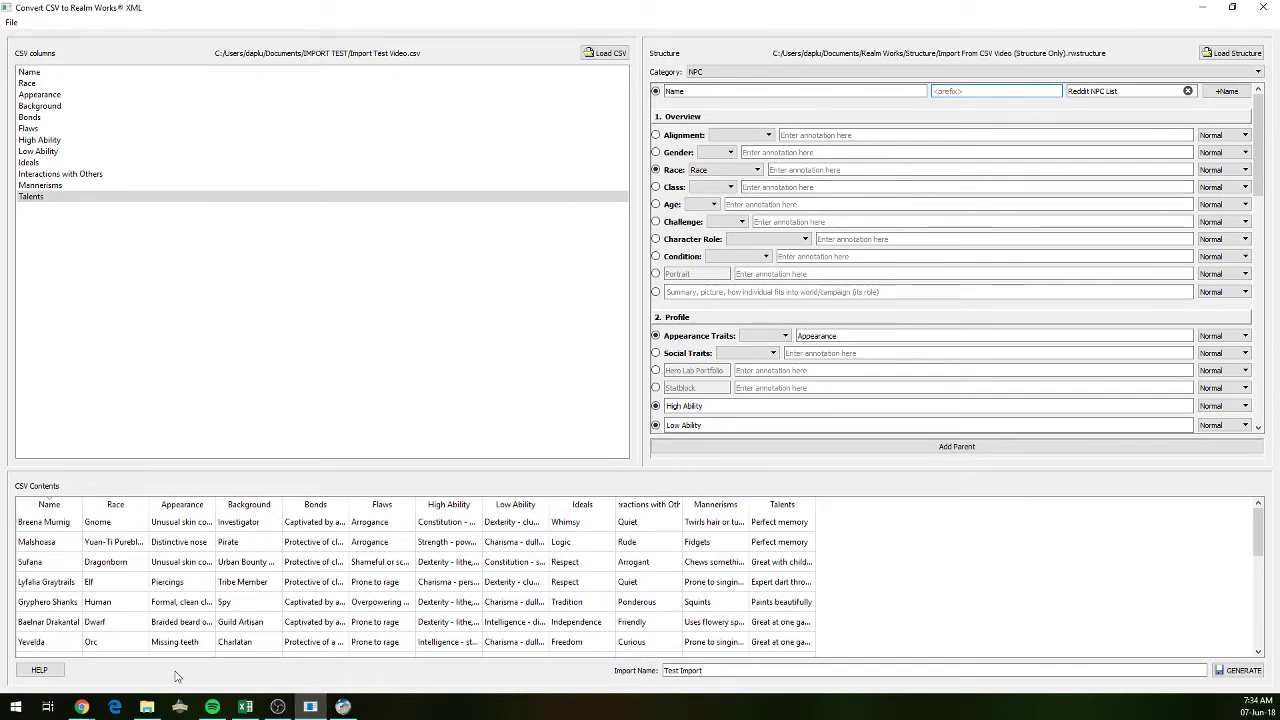
{"action": "mouse_move", "coordinate": [244, 712]}
{"action": "left_click", "coordinate": [237, 600]}
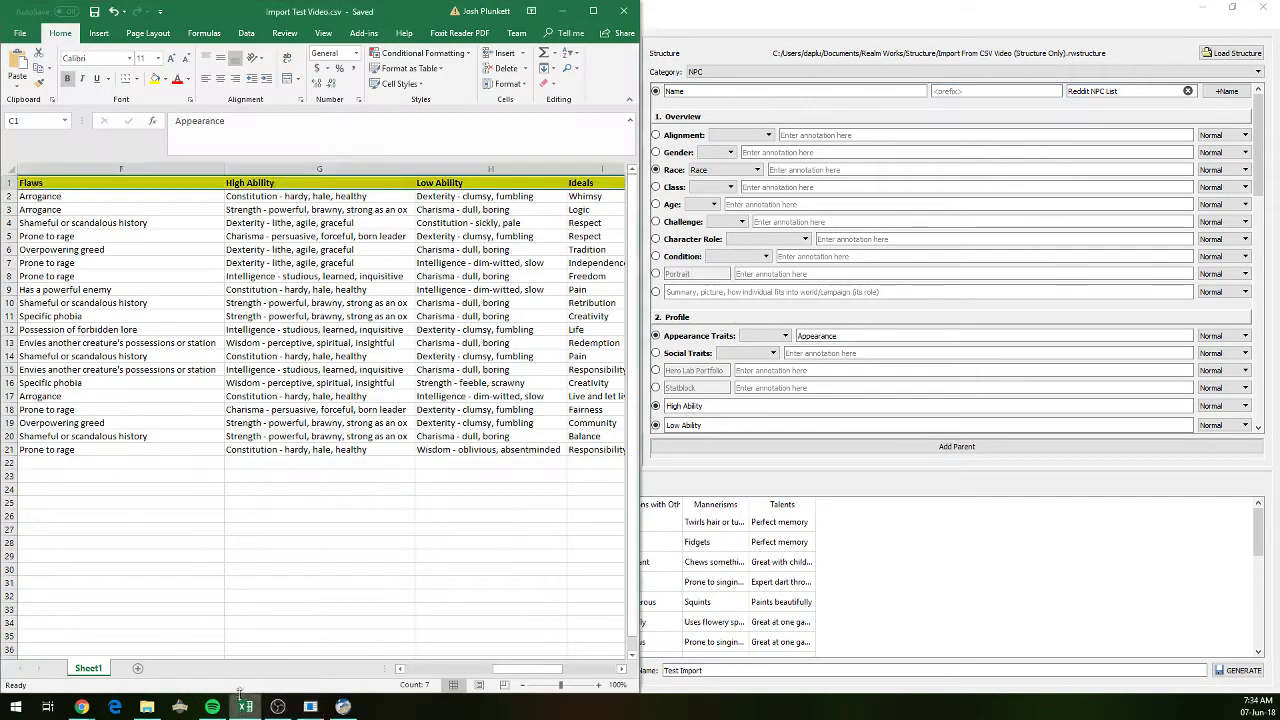
- Minimize Excel, review all twelve NPC mappings in the converter, and select the Import Name text
{"action": "left_click_drag", "start_coordinate": [537, 677], "coordinate": [385, 668]}
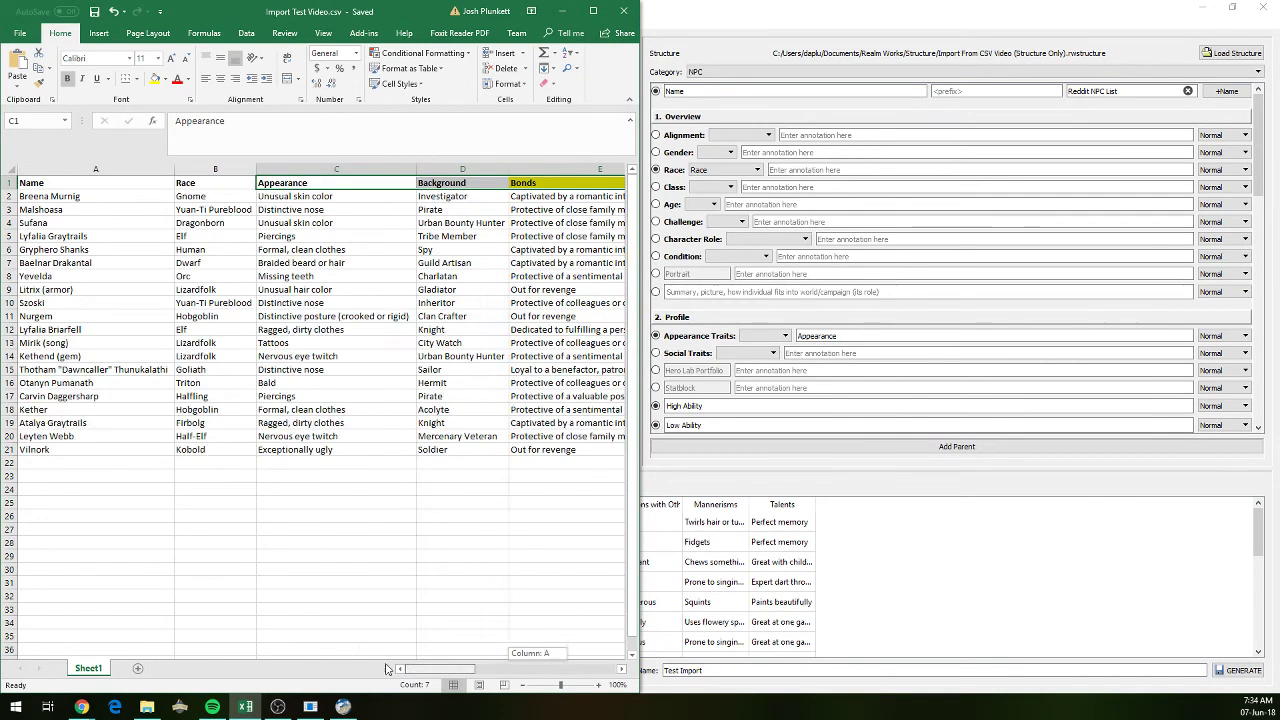
{"action": "left_click", "coordinate": [562, 11]}
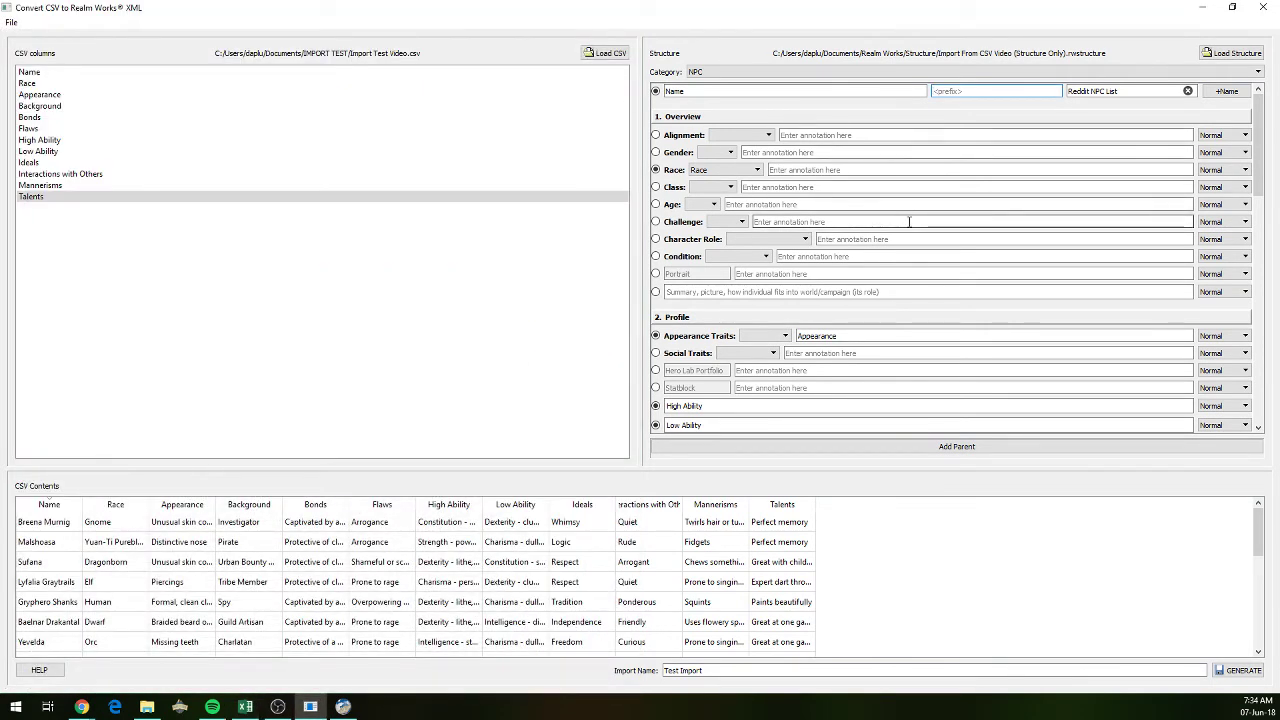
{"action": "scroll", "coordinate": [971, 243], "scroll_direction": "down", "scroll_amount": 15}
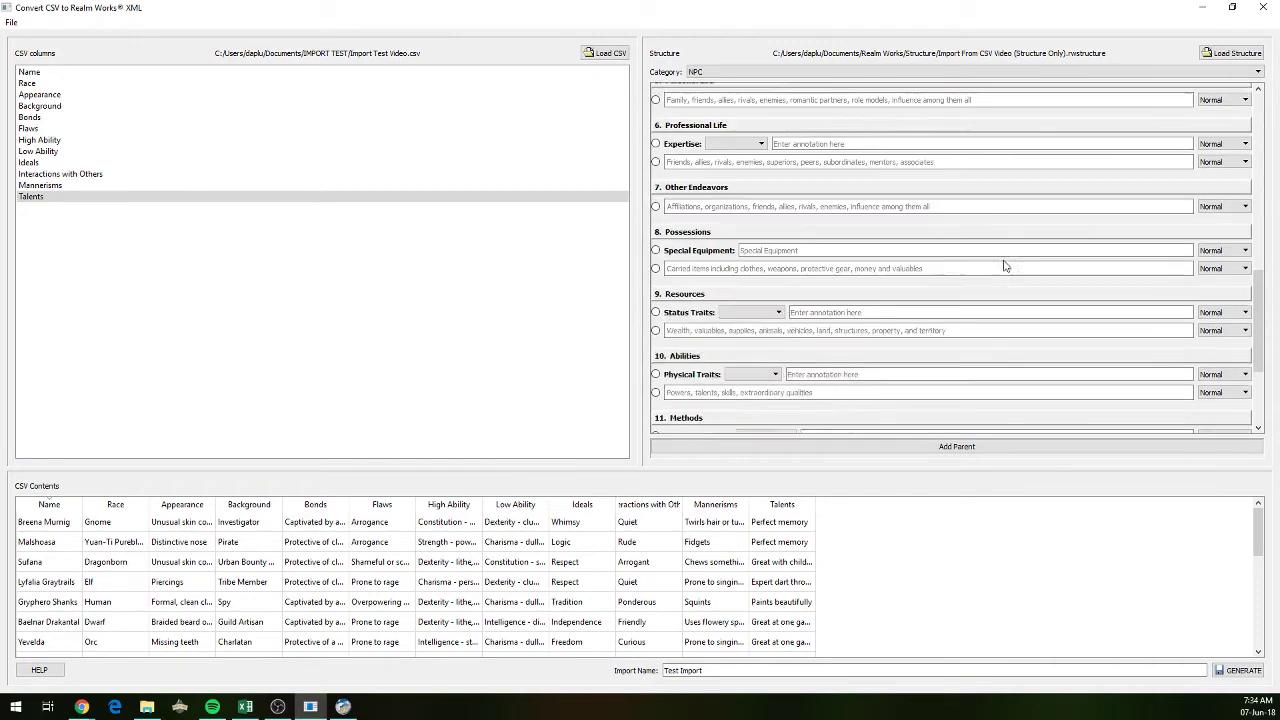
{"action": "scroll", "coordinate": [1005, 268], "scroll_direction": "up", "scroll_amount": 15}
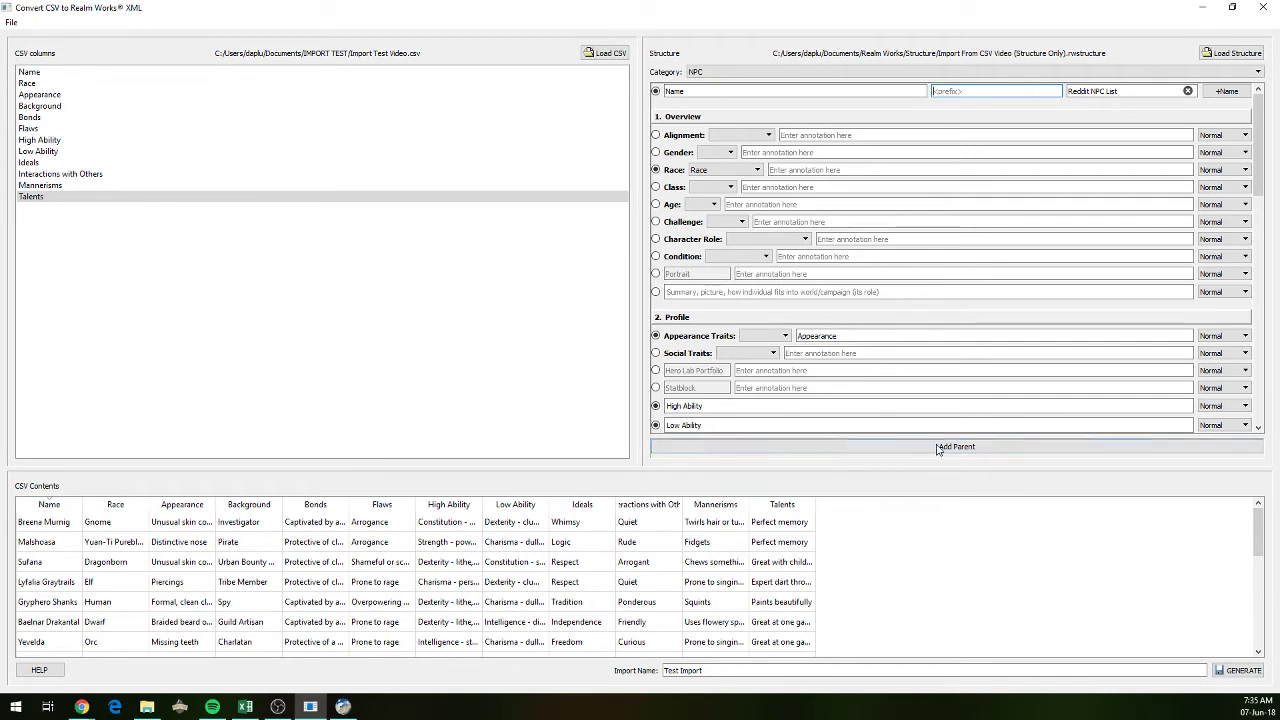
{"action": "scroll", "coordinate": [1014, 363], "scroll_direction": "down", "scroll_amount": 3}
{"action": "scroll", "coordinate": [1090, 217], "scroll_direction": "up", "scroll_amount": 3}
{"action": "scroll", "coordinate": [1090, 217], "scroll_direction": "down", "scroll_amount": 10}
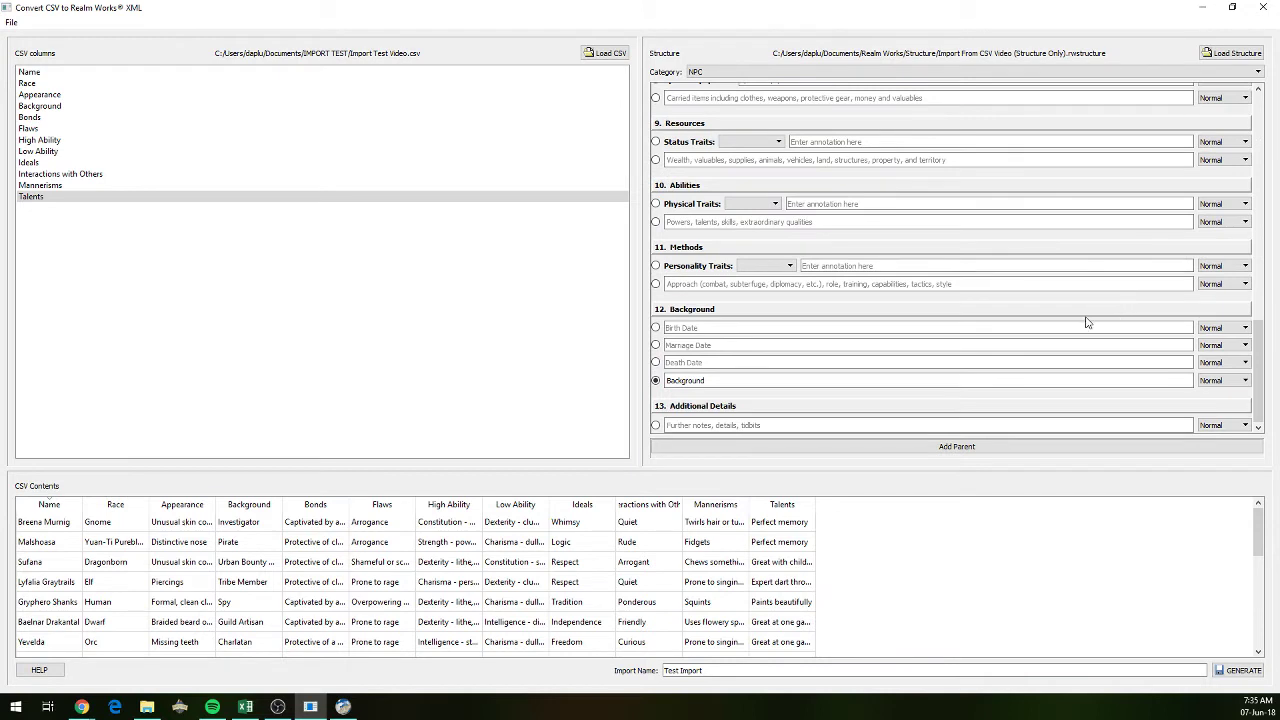
{"action": "left_click_drag", "start_coordinate": [714, 671], "coordinate": [533, 659]}
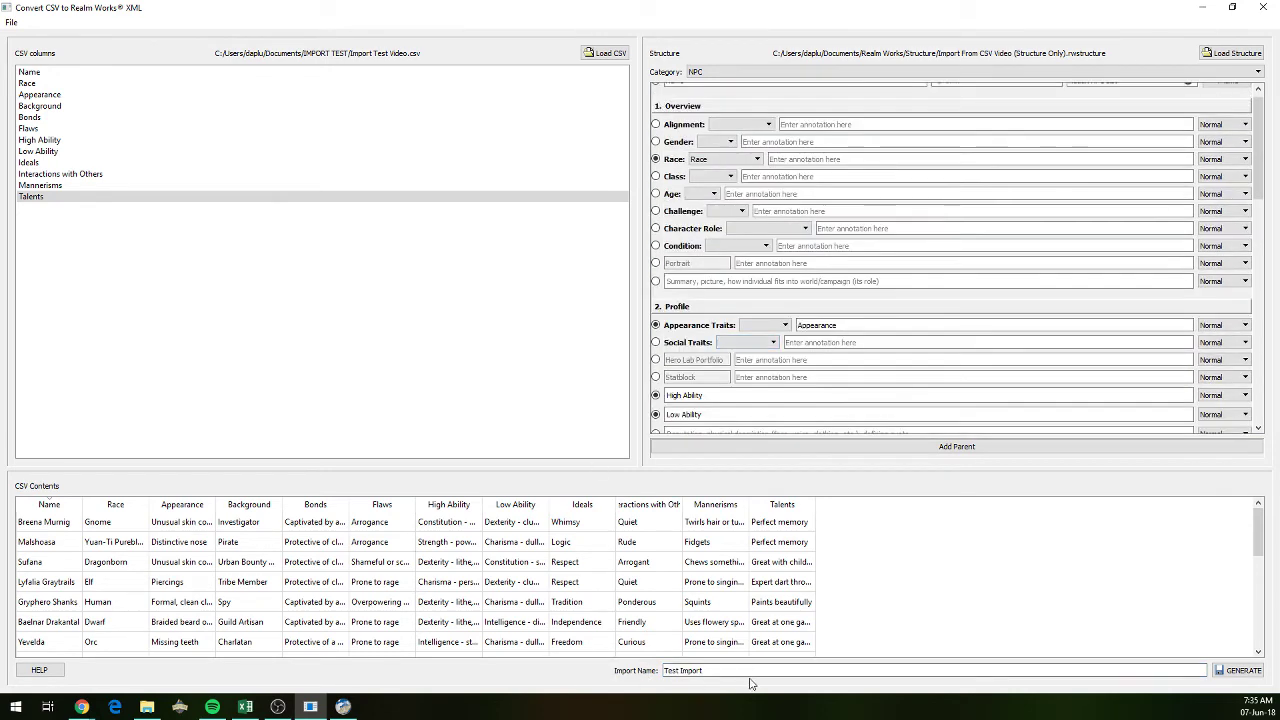
- Name the import 'Reddit NPC List' and generate Reddit NPC List.rwexport into the IMPORT TEST folder
{"action": "left_click_drag", "start_coordinate": [686, 671], "coordinate": [450, 654]}
{"action": "key", "text": "ctrl+a"}
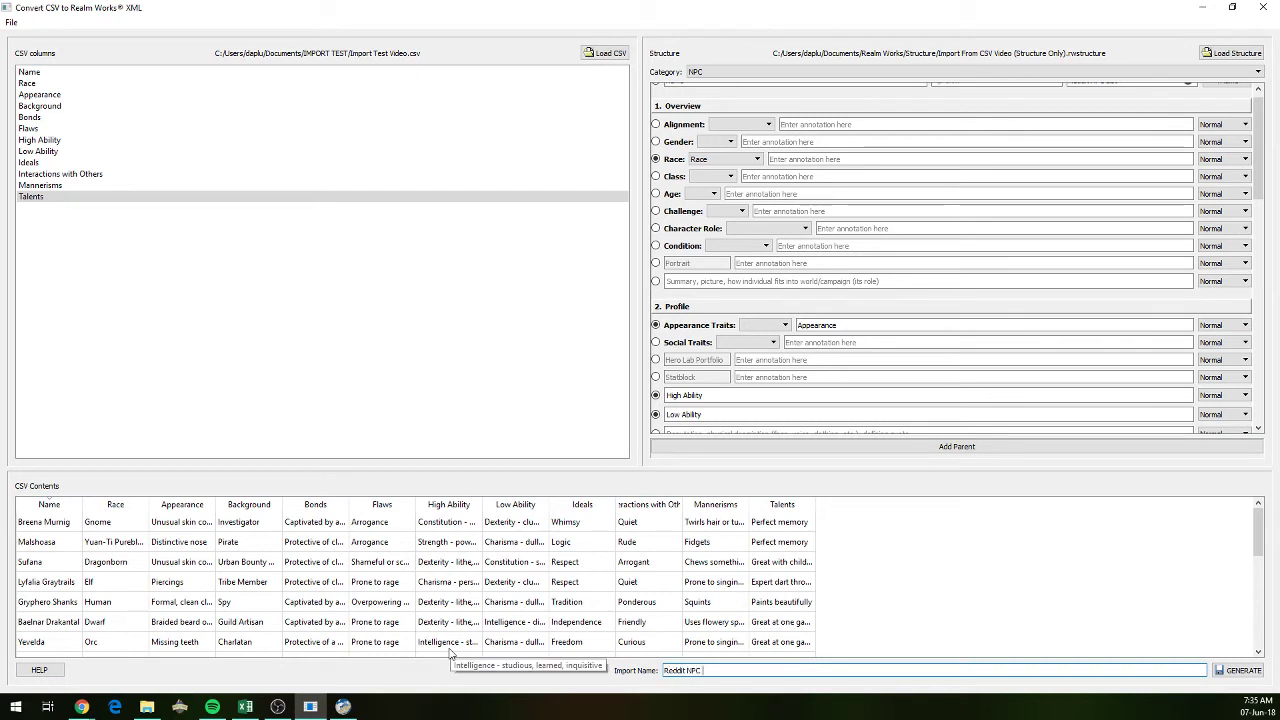
{"action": "left_click", "coordinate": [1230, 676]}
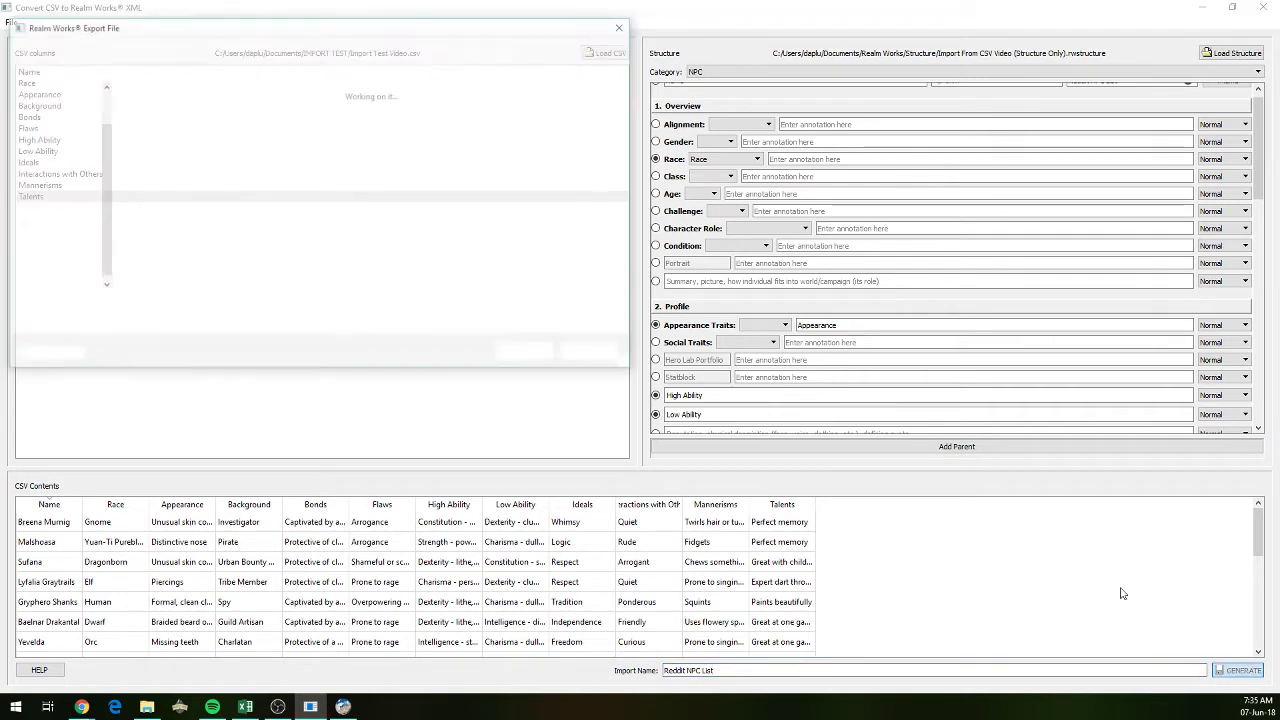
{"action": "left_click", "coordinate": [253, 50]}
{"action": "type", "text": "C:\\Users\\daplu\\Documents\\IMPORT TEST"}
{"action": "key", "text": "Return"}
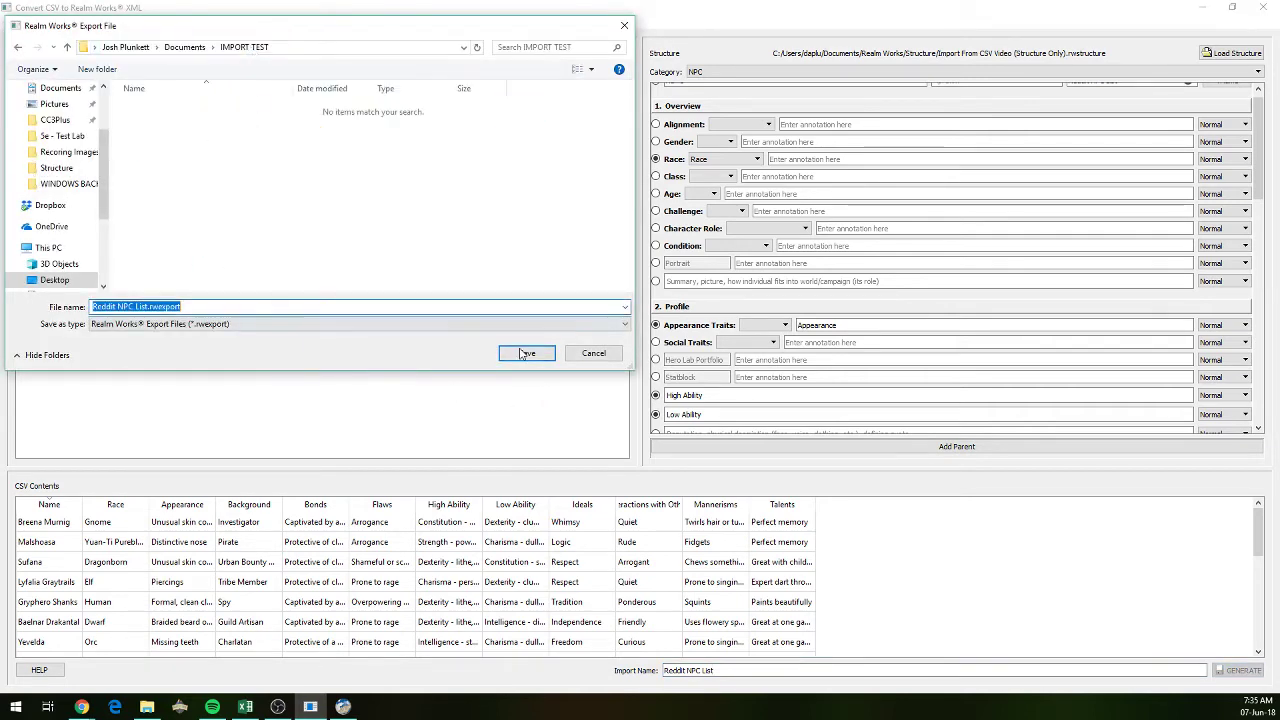
{"action": "left_click", "coordinate": [512, 354]}
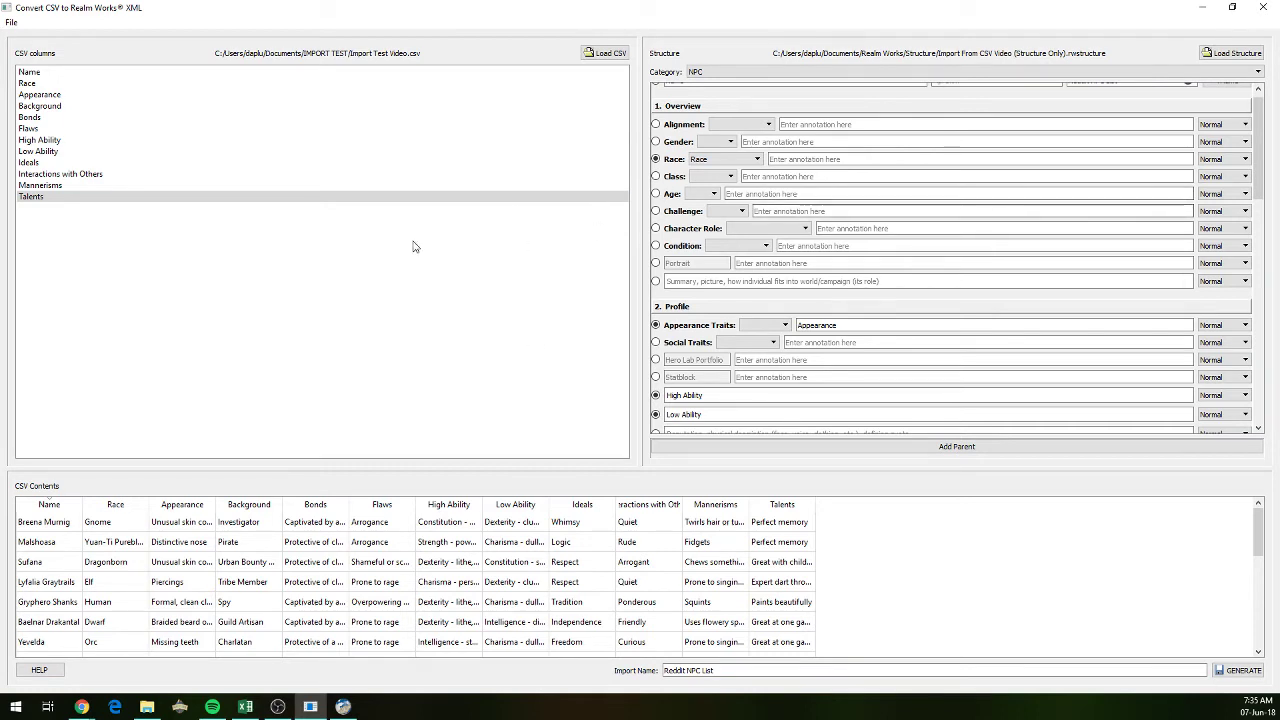
- Scroll through the converter's finished NPC mapping to recheck it
{"action": "scroll", "coordinate": [917, 254], "scroll_direction": "up", "scroll_amount": 2}
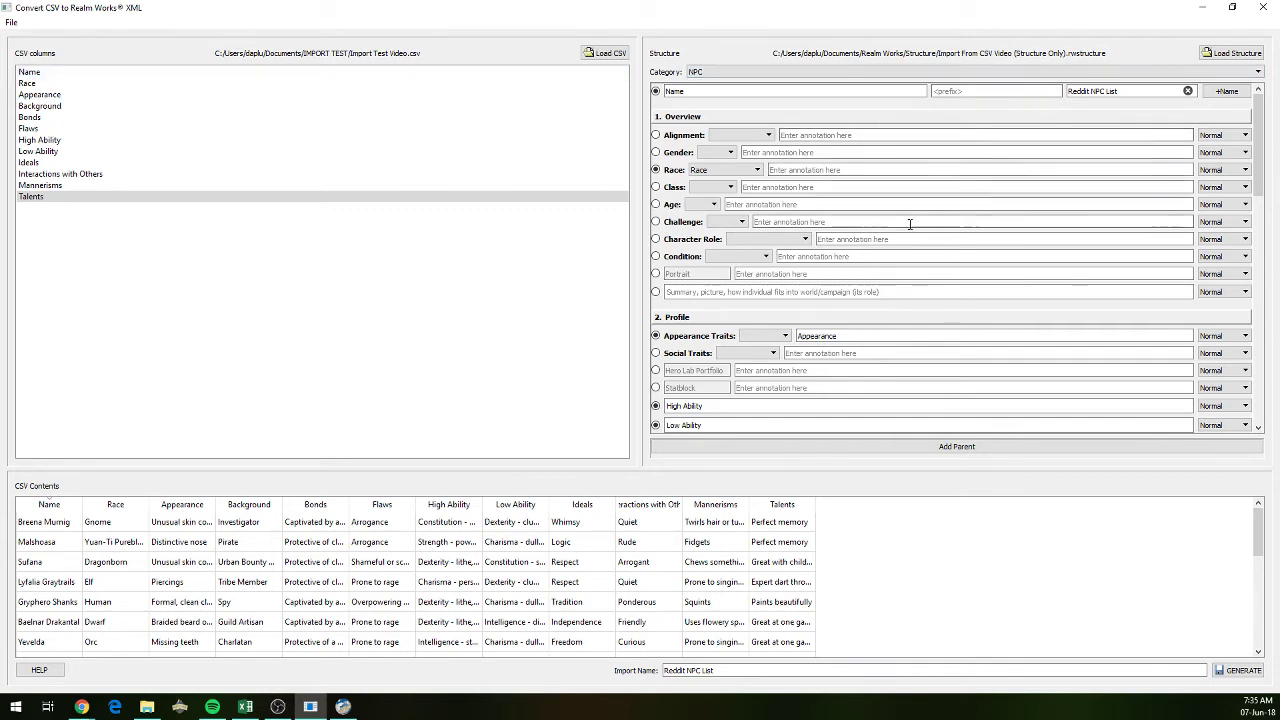
{"action": "scroll", "coordinate": [958, 255], "scroll_direction": "down", "scroll_amount": 5}
{"action": "scroll", "coordinate": [948, 292], "scroll_direction": "up", "scroll_amount": 5}
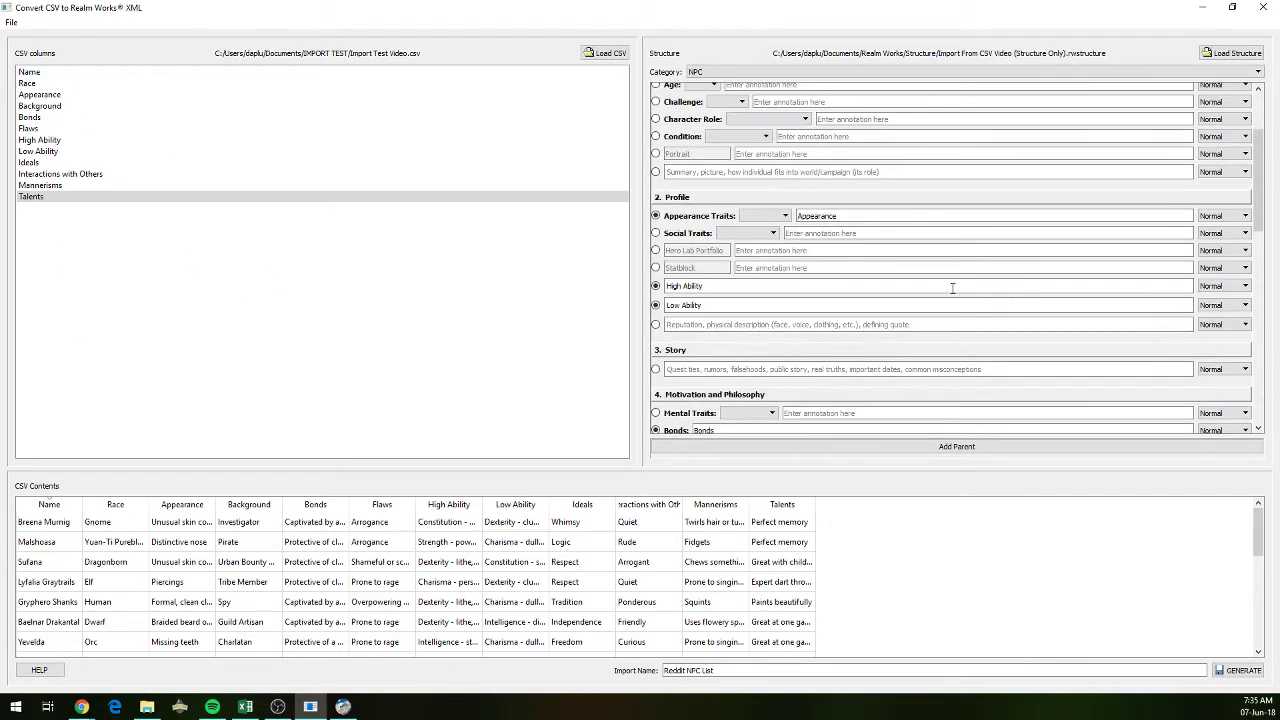
{"action": "scroll", "coordinate": [994, 303], "scroll_direction": "down", "scroll_amount": 5}
{"action": "scroll", "coordinate": [962, 315], "scroll_direction": "up", "scroll_amount": 5}
{"action": "scroll", "coordinate": [975, 283], "scroll_direction": "up", "scroll_amount": 5}
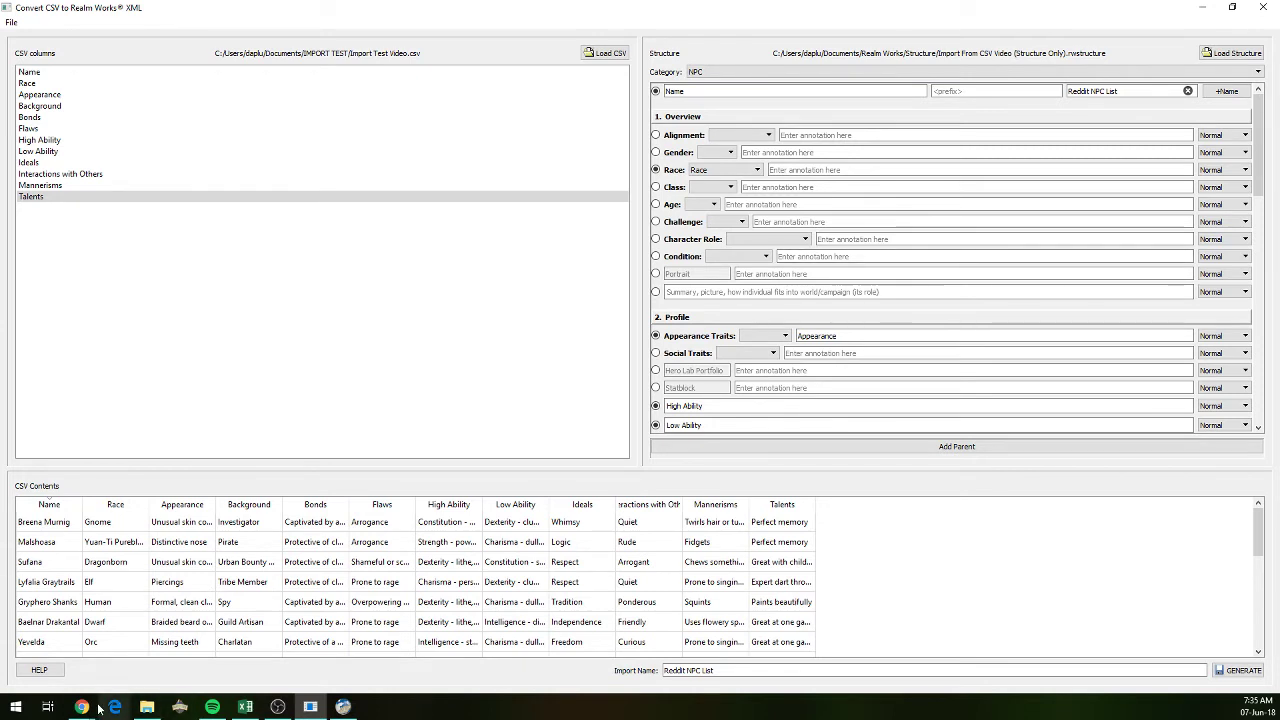
- Review the RealmWorks CSV Import forum thread in Chrome, then minimize the browser
{"action": "mouse_move", "coordinate": [82, 707]}
{"action": "left_click", "coordinate": [89, 645]}
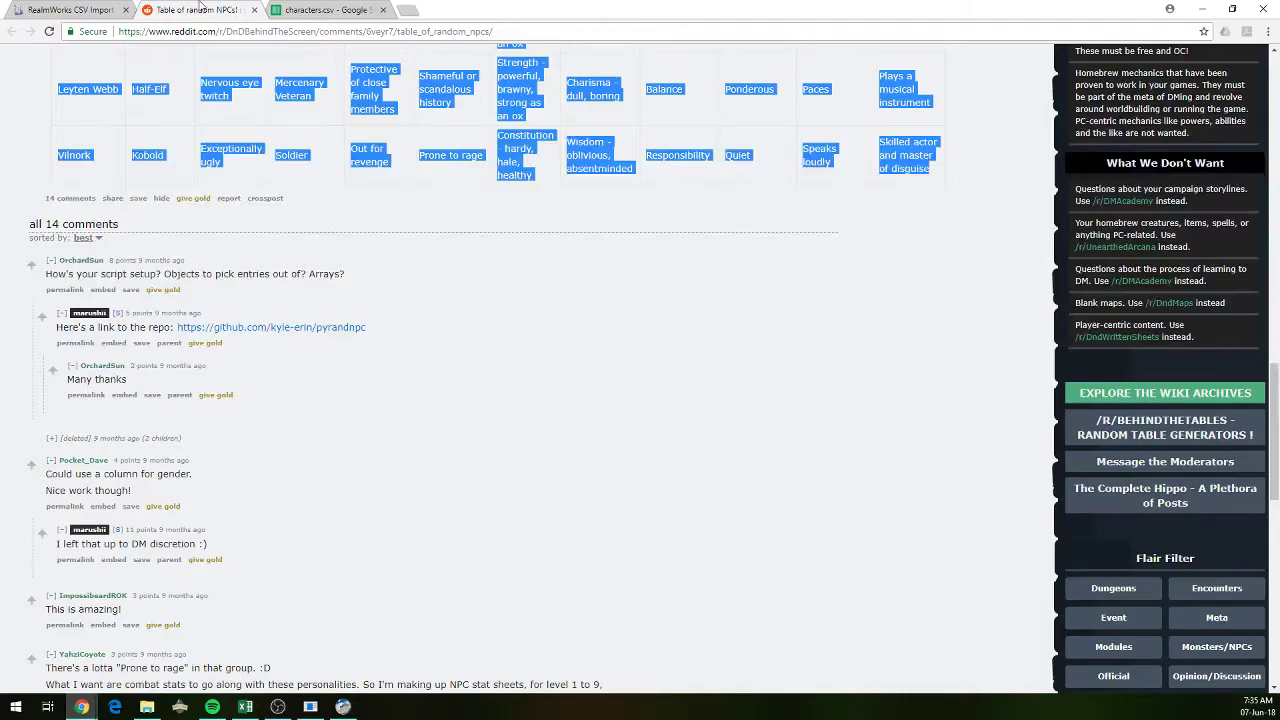
{"action": "left_click", "coordinate": [68, 10]}
{"action": "scroll", "coordinate": [517, 380], "scroll_direction": "down", "scroll_amount": 15}
{"action": "scroll", "coordinate": [520, 340], "scroll_direction": "up", "scroll_amount": 10}
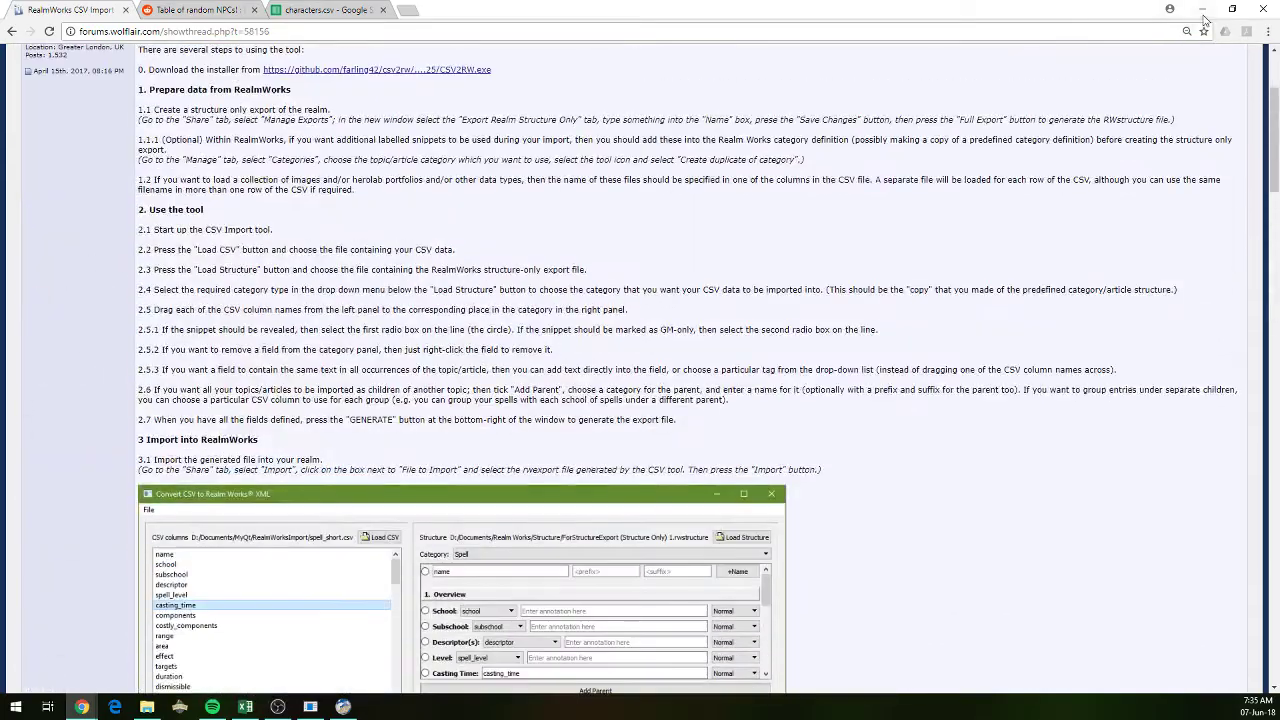
{"action": "left_click", "coordinate": [1202, 8]}
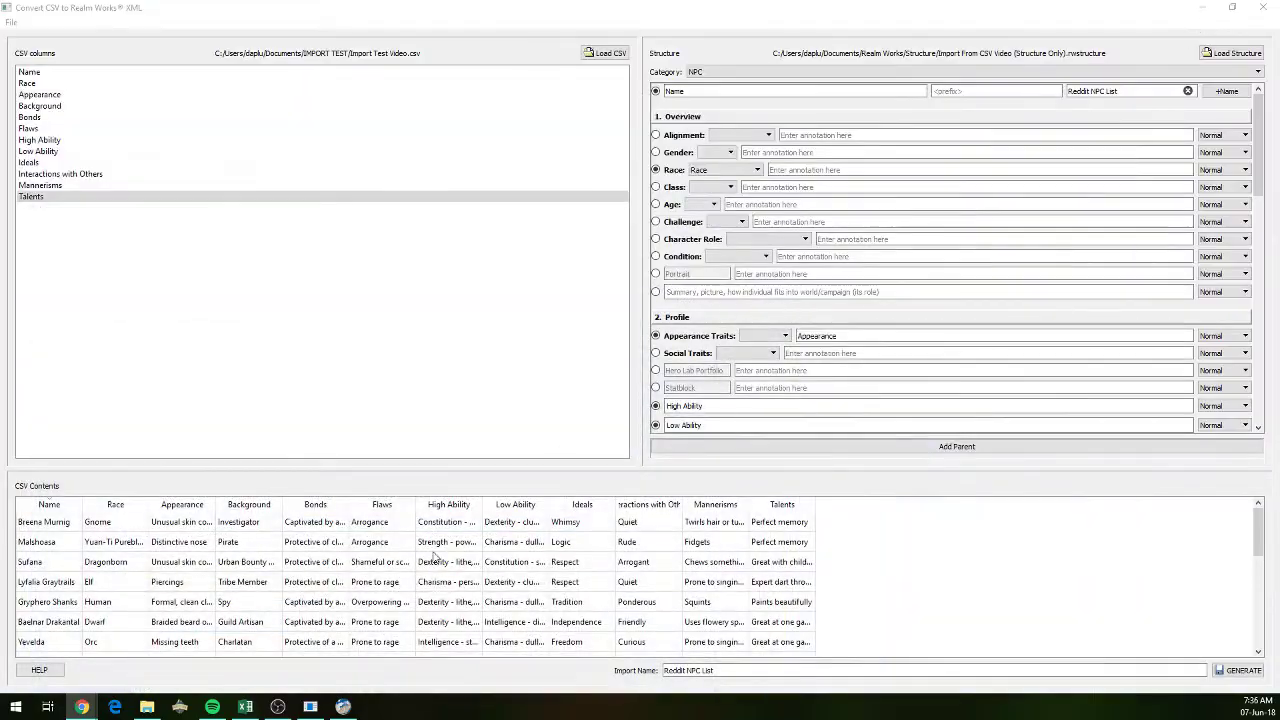
- Start a Realm Works content import and pick Reddit NPC List.rwexport from IMPORT TEST
{"action": "left_click", "coordinate": [343, 707]}
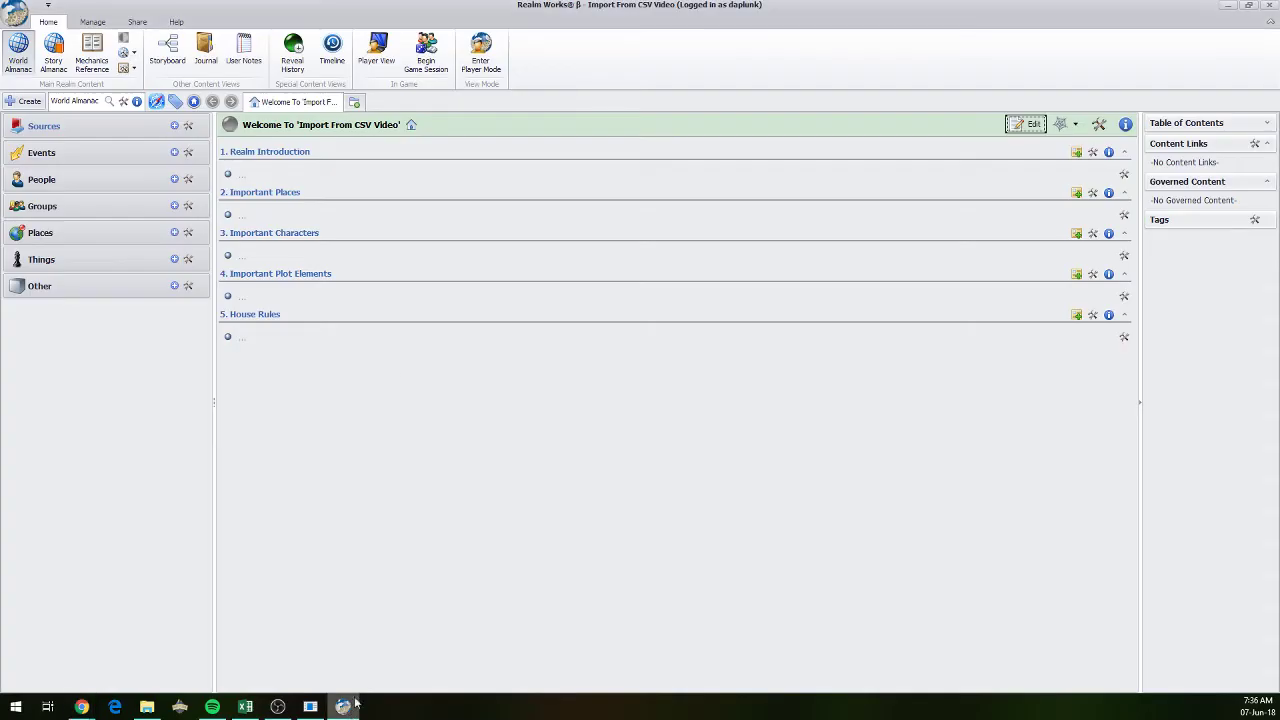
{"action": "left_click", "coordinate": [137, 22]}
{"action": "left_click", "coordinate": [16, 50]}
{"action": "left_click", "coordinate": [806, 177]}
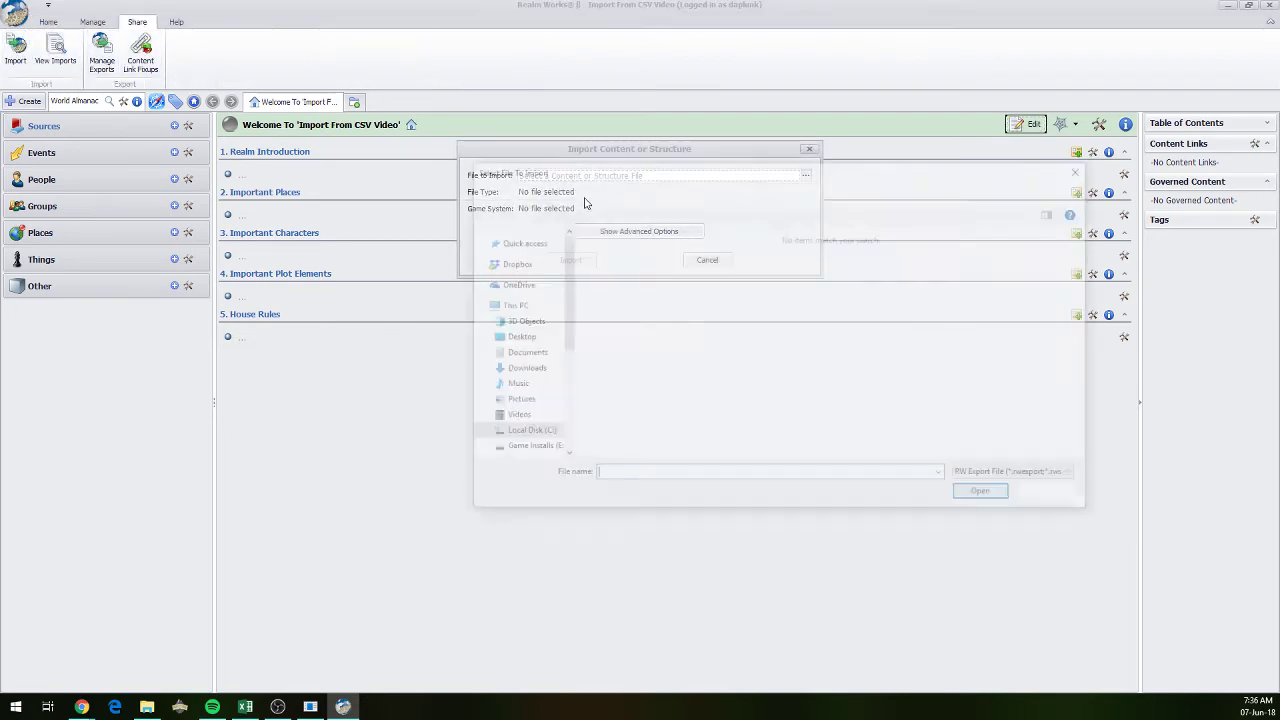
{"action": "left_click", "coordinate": [822, 189]}
{"action": "type", "text": "C:\\Users\\daplu\\Documents\\IMPORT TEST"}
{"action": "key", "text": "Return"}
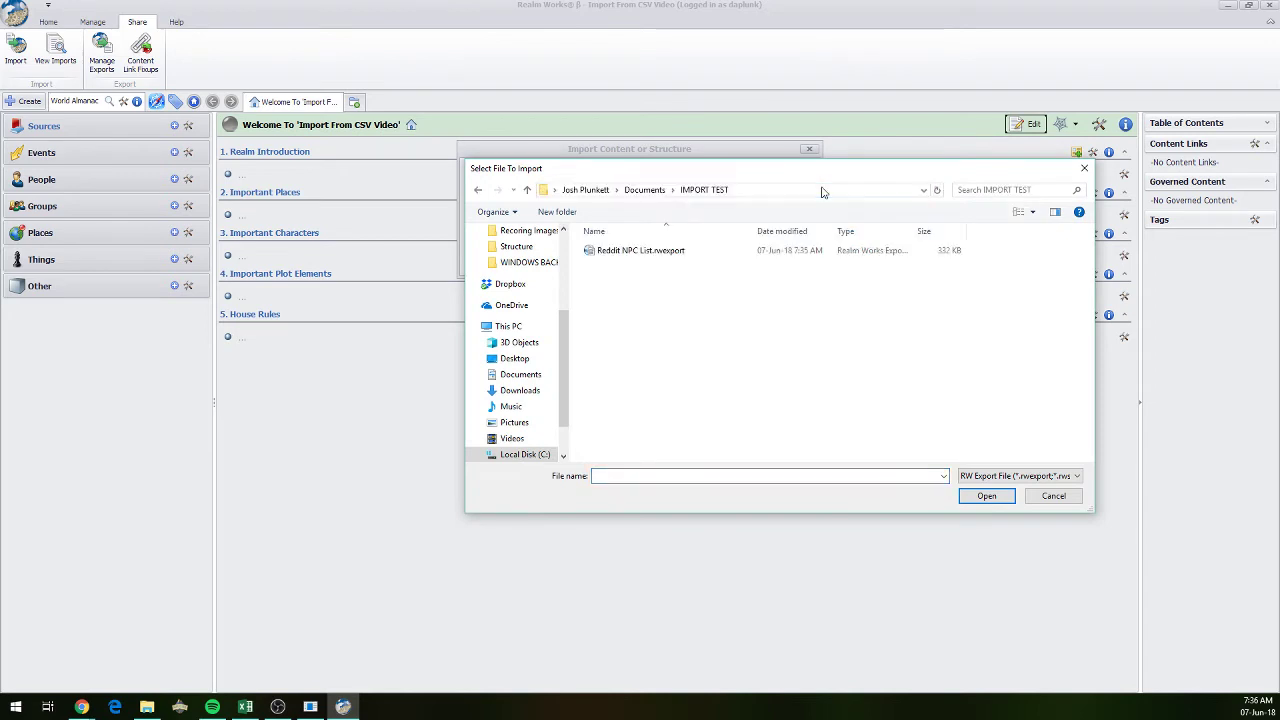
{"action": "double_click", "coordinate": [643, 251]}
- Keep the Preserve conflict options and confirm the import
{"action": "left_click", "coordinate": [643, 284]}
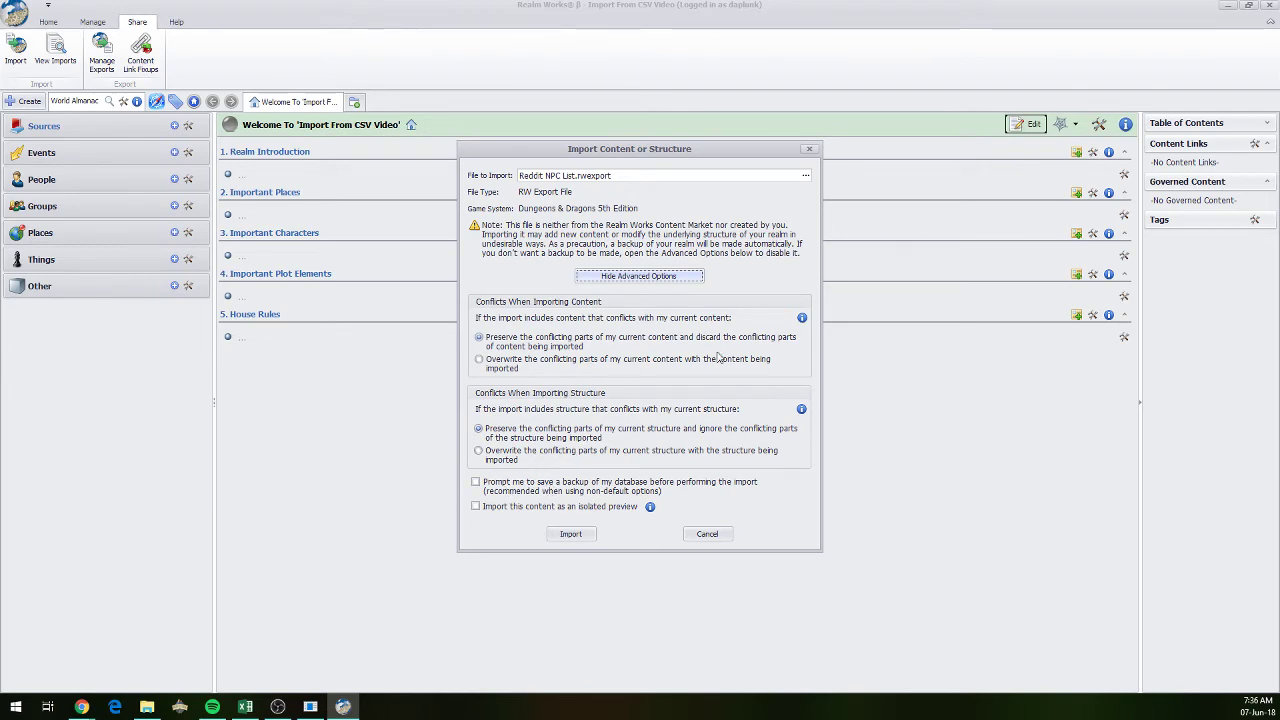
{"action": "left_click", "coordinate": [568, 535]}
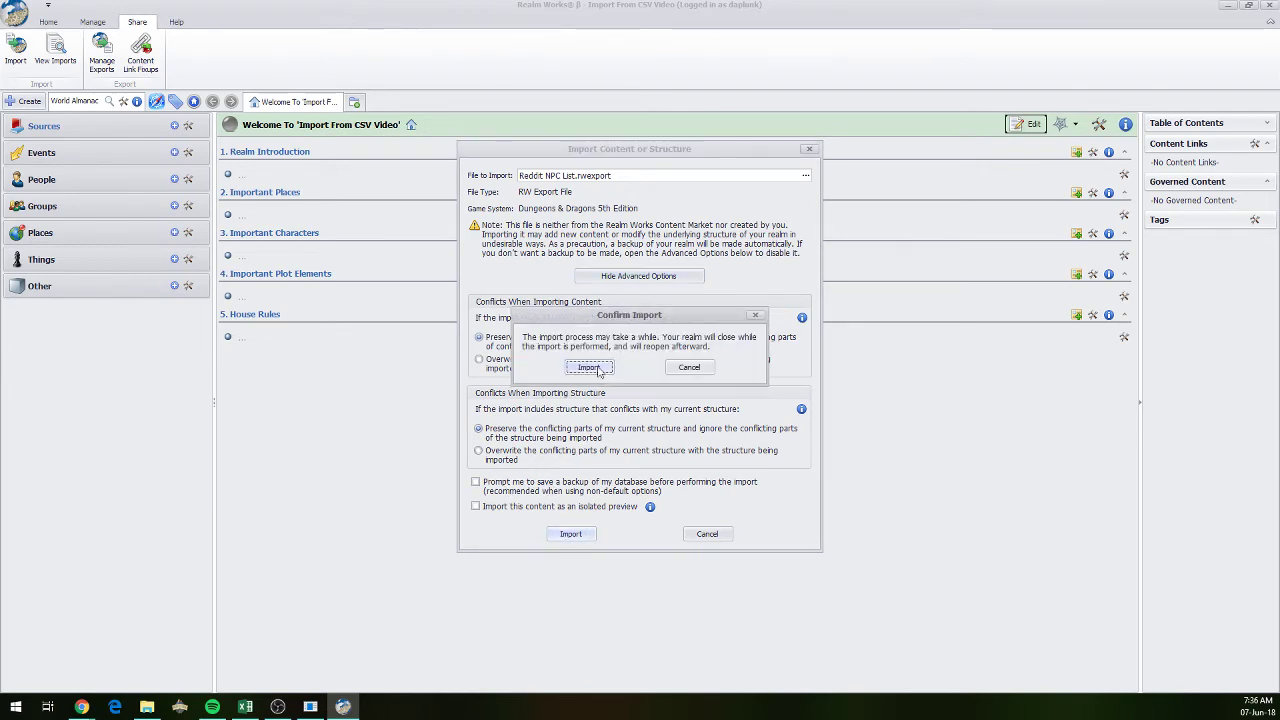
{"action": "left_click", "coordinate": [592, 365]}
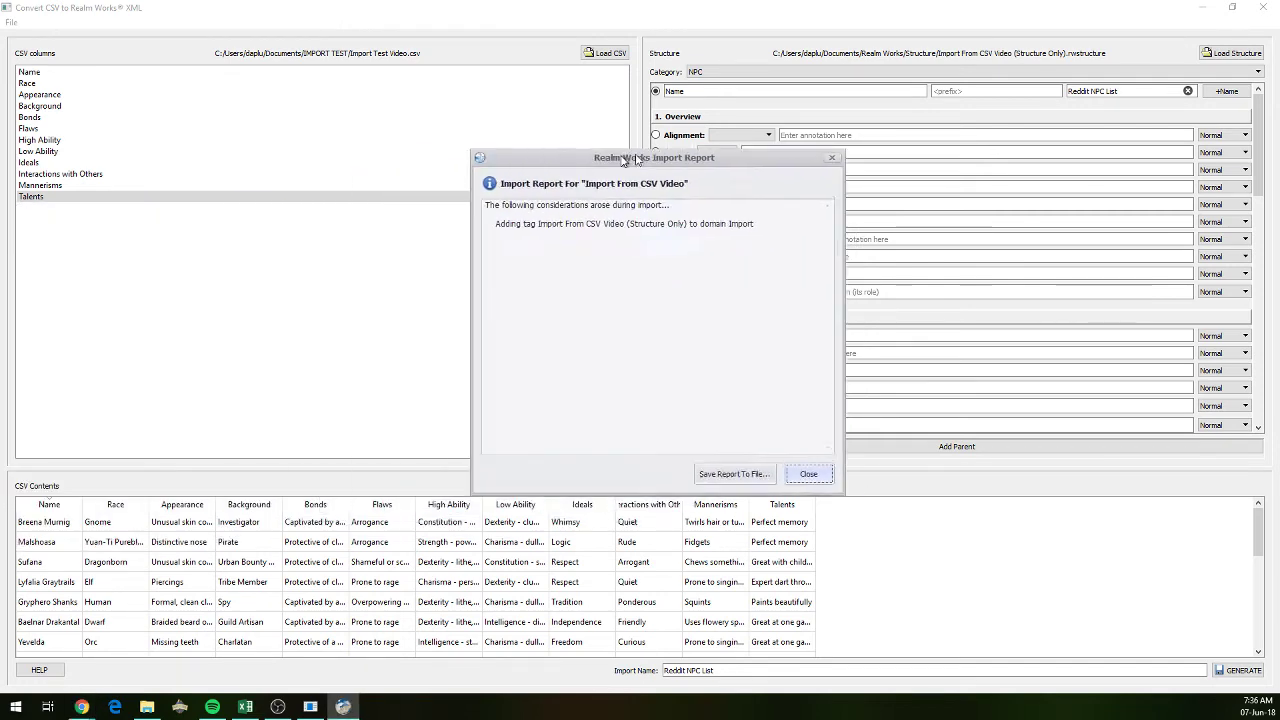
- Select the tag message line in the Import Report, then close the report
{"action": "left_click_drag", "start_coordinate": [760, 215], "coordinate": [514, 215]}
{"action": "left_click", "coordinate": [494, 216]}
{"action": "triple_click", "coordinate": [492, 216]}
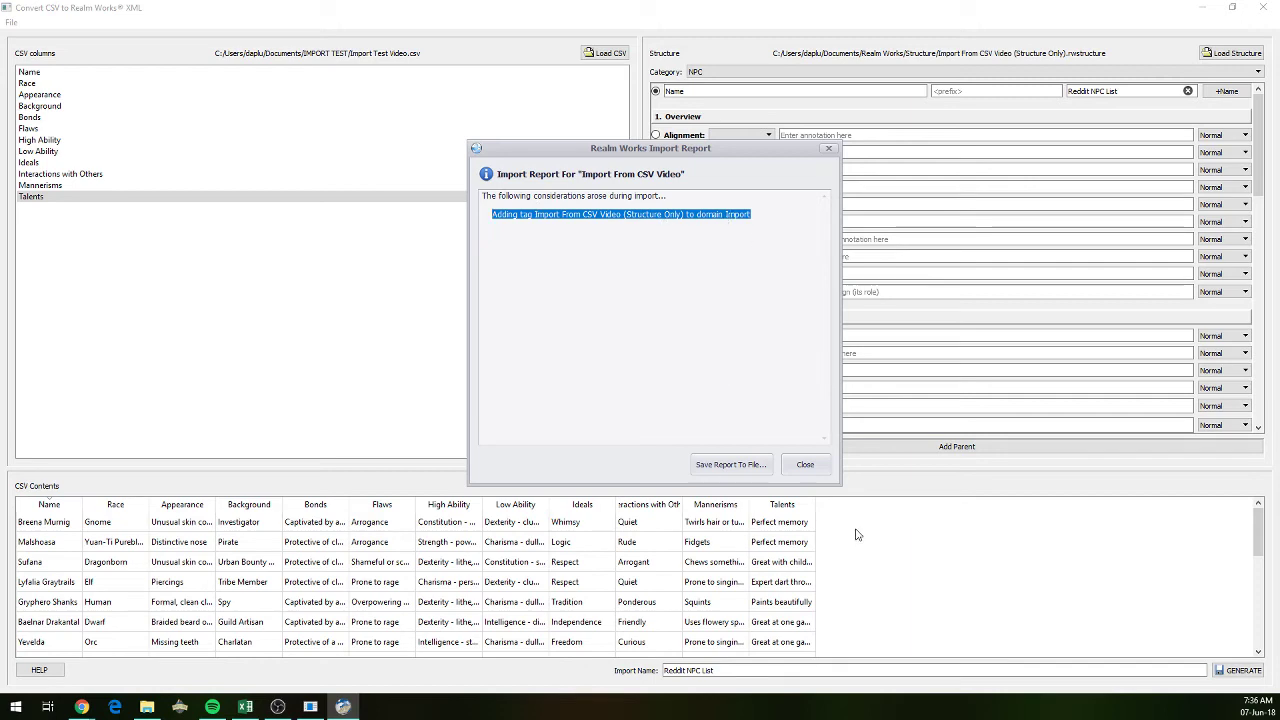
{"action": "left_click", "coordinate": [810, 466]}
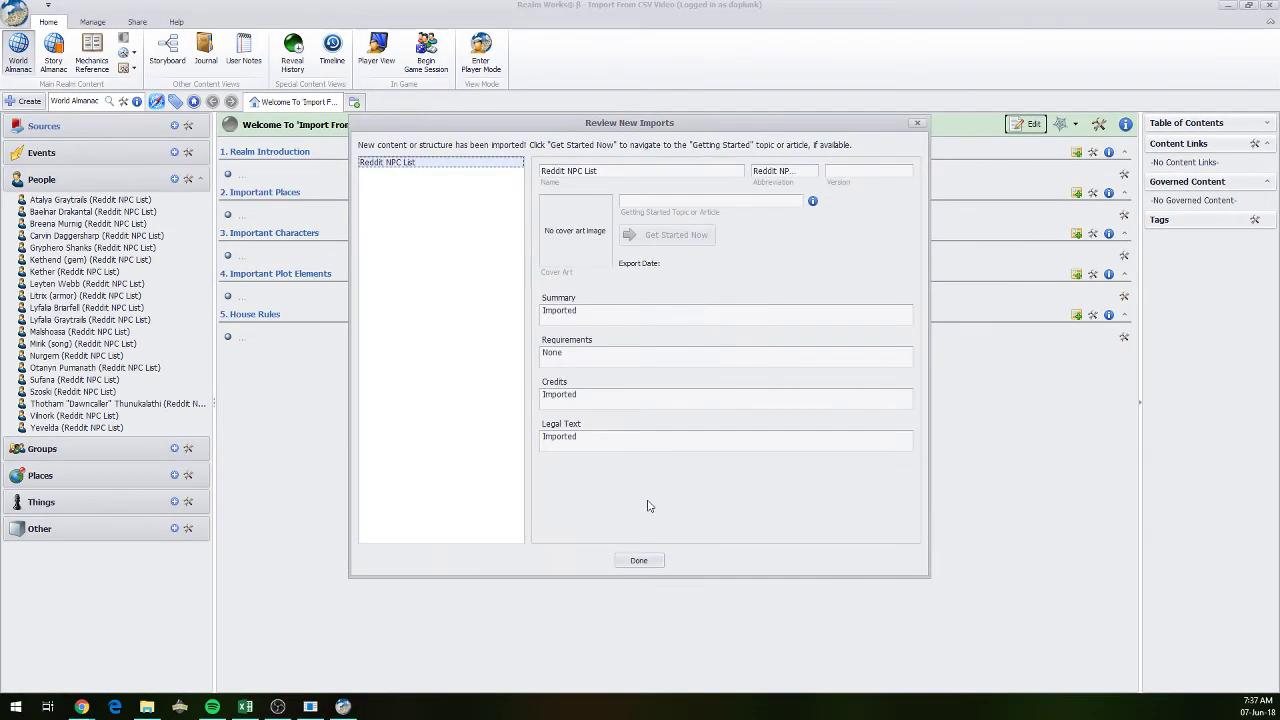
- Dismiss Review New Imports and inspect Atalya Graytrails's and Baelhar Drakantal's imported pages
{"action": "left_click", "coordinate": [648, 563]}
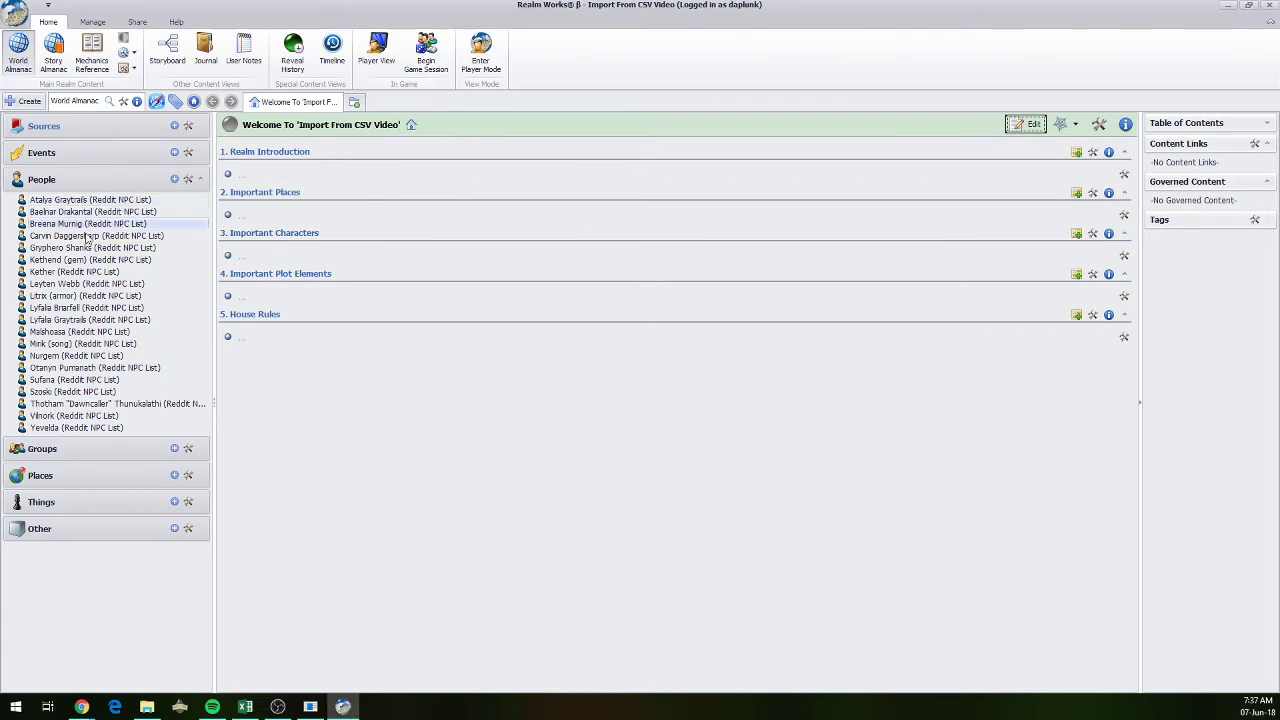
{"action": "left_click", "coordinate": [79, 201]}
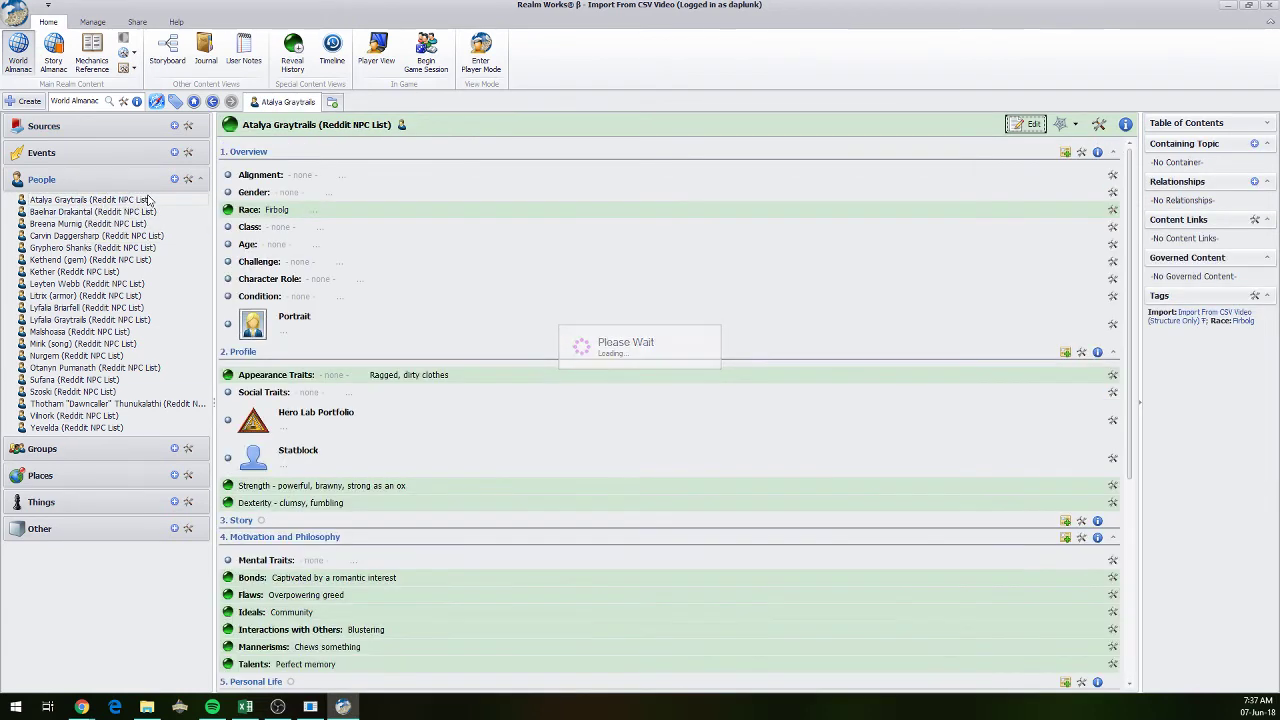
{"action": "scroll", "coordinate": [564, 282], "scroll_direction": "down", "scroll_amount": 3}
{"action": "scroll", "coordinate": [564, 282], "scroll_direction": "up", "scroll_amount": 3}
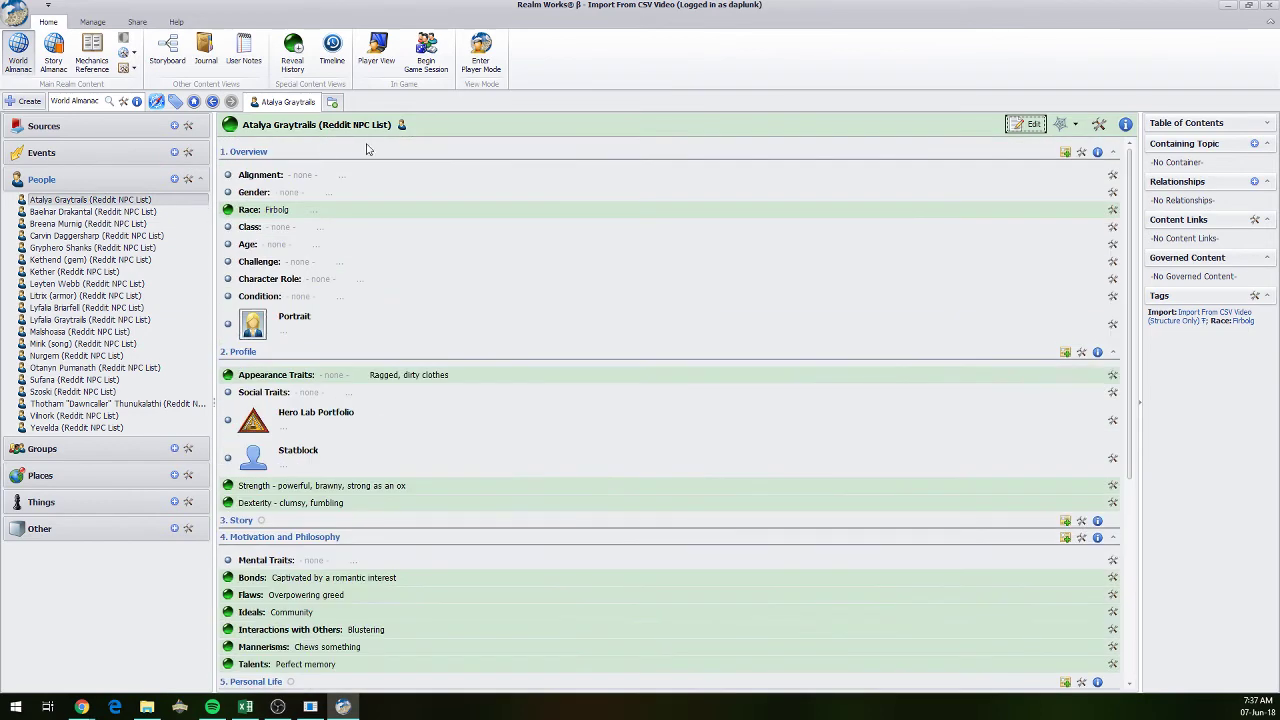
{"action": "left_click", "coordinate": [79, 212]}
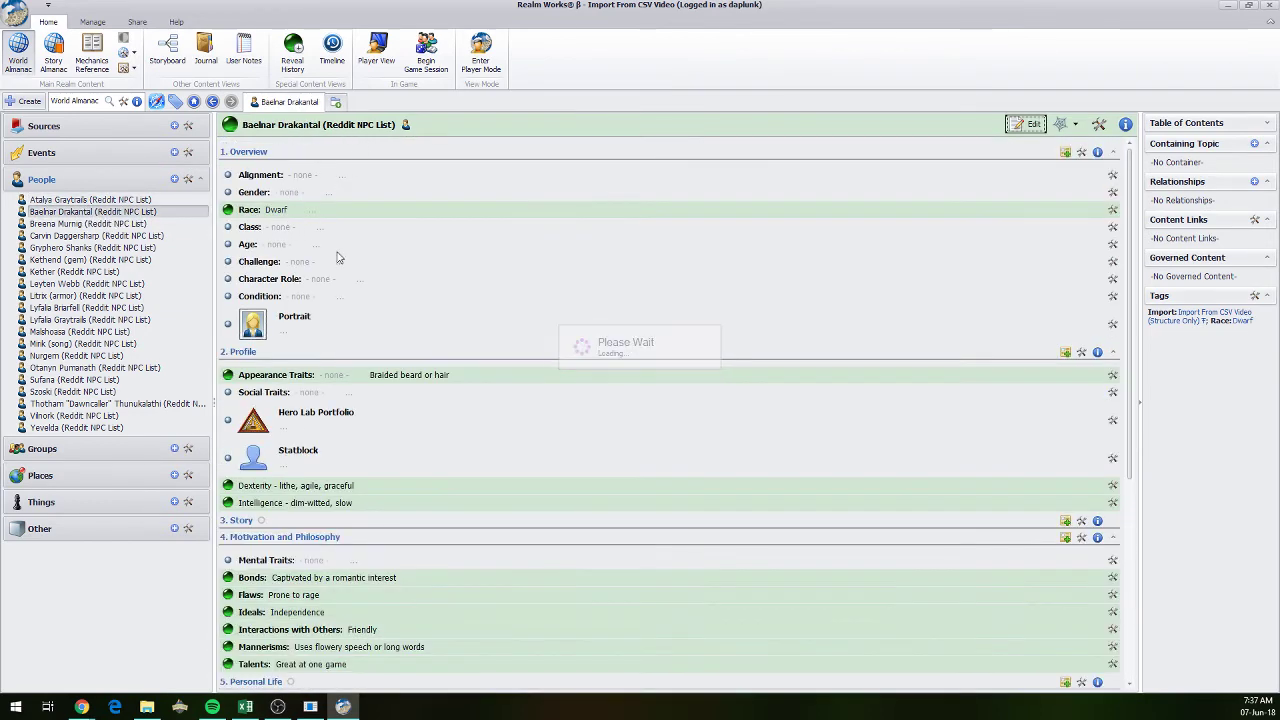
{"action": "scroll", "coordinate": [447, 485], "scroll_direction": "down", "scroll_amount": 3}
{"action": "scroll", "coordinate": [447, 485], "scroll_direction": "up", "scroll_amount": 3}
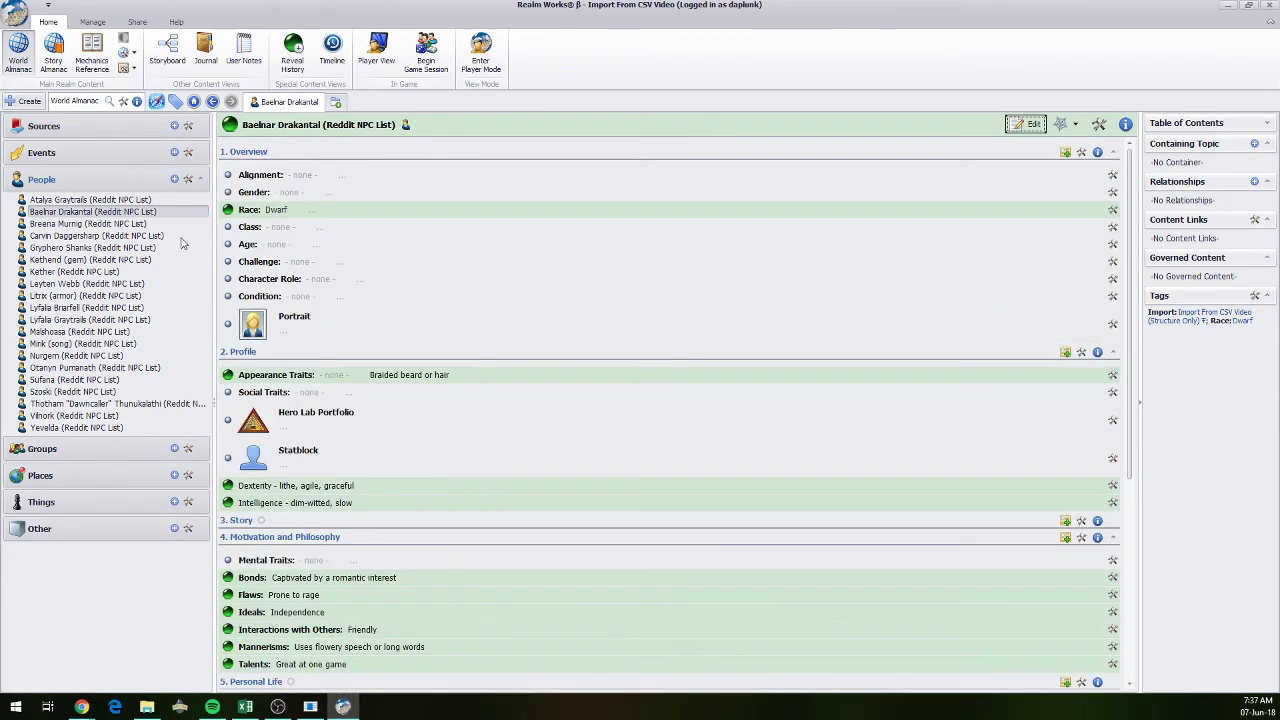
{"action": "scroll", "coordinate": [431, 355], "scroll_direction": "down", "scroll_amount": 3}
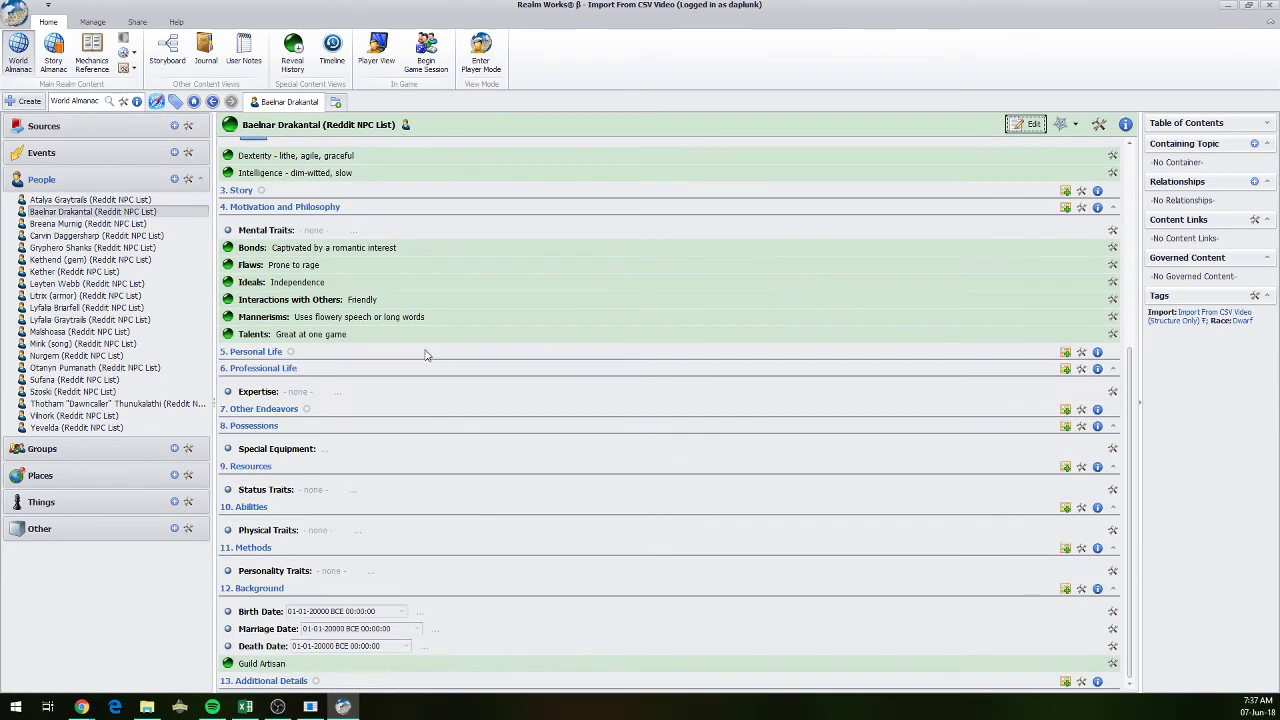
{"action": "scroll", "coordinate": [431, 355], "scroll_direction": "up", "scroll_amount": 3}
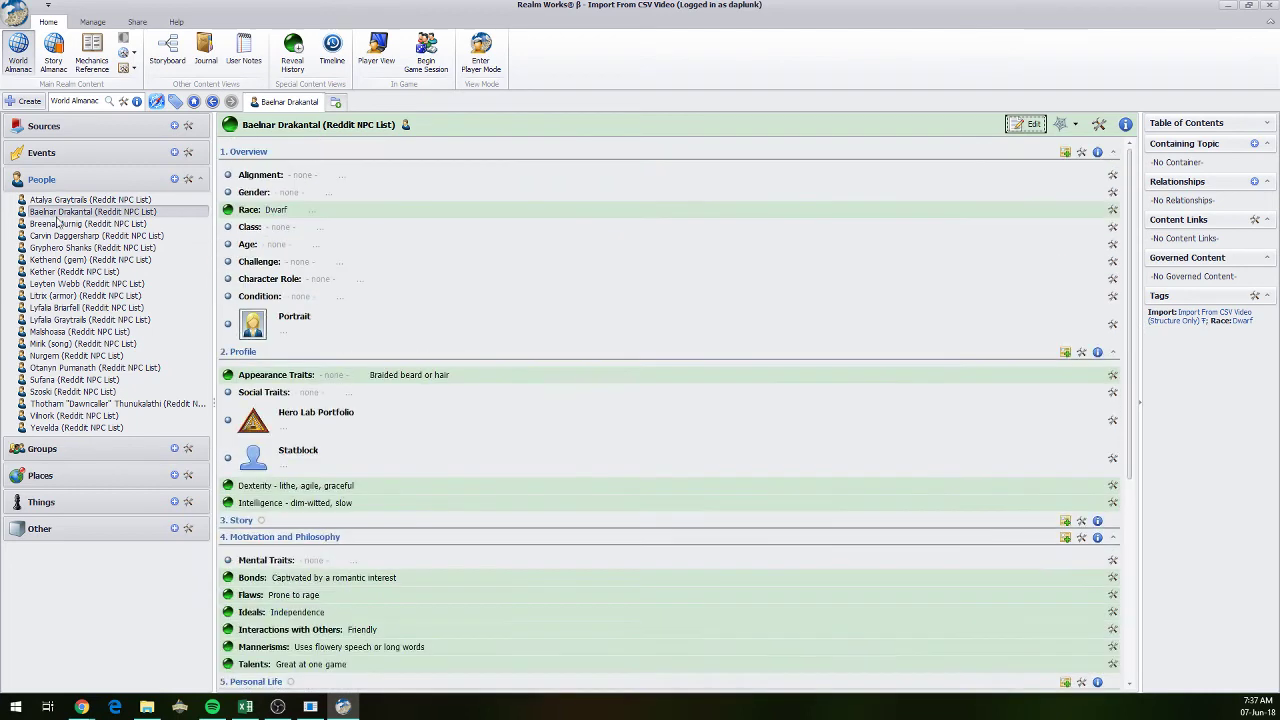
- Check Breena Murnig's page for her imported Race, Appearance, Bonds, Flaws and Talents
{"action": "key", "text": "Down"}
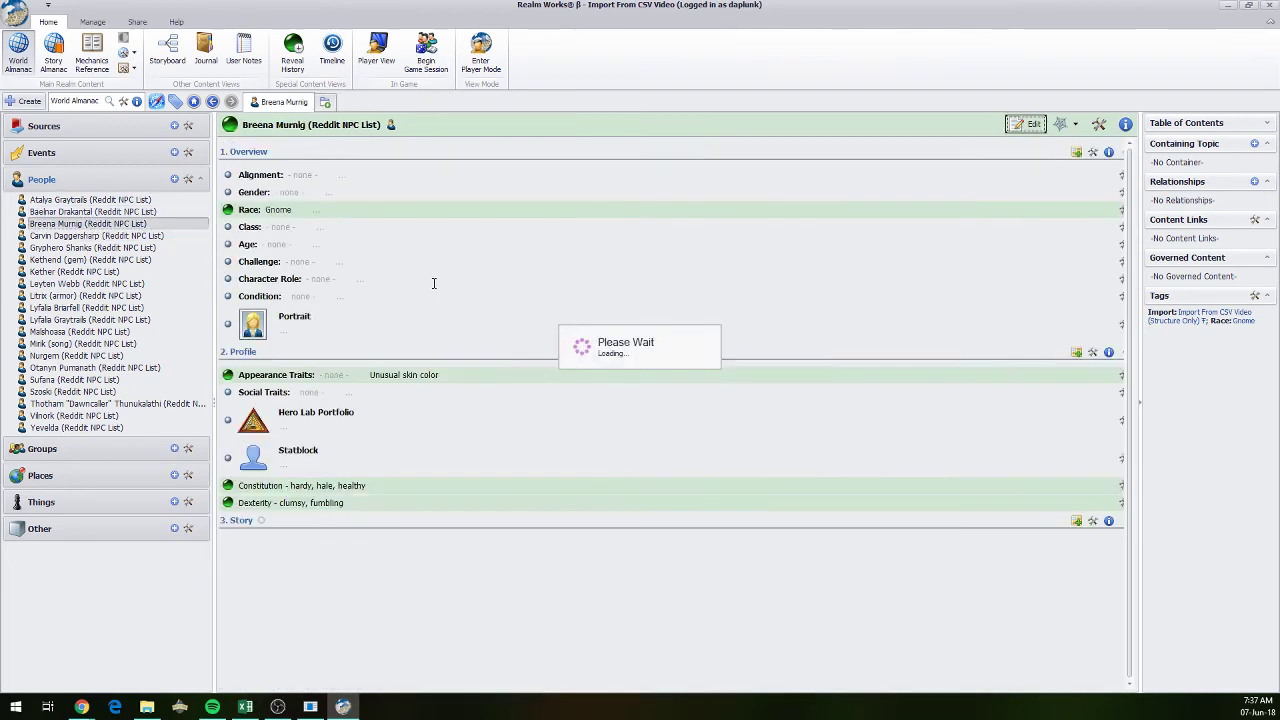
{"action": "scroll", "coordinate": [434, 283], "scroll_direction": "down", "scroll_amount": 3}
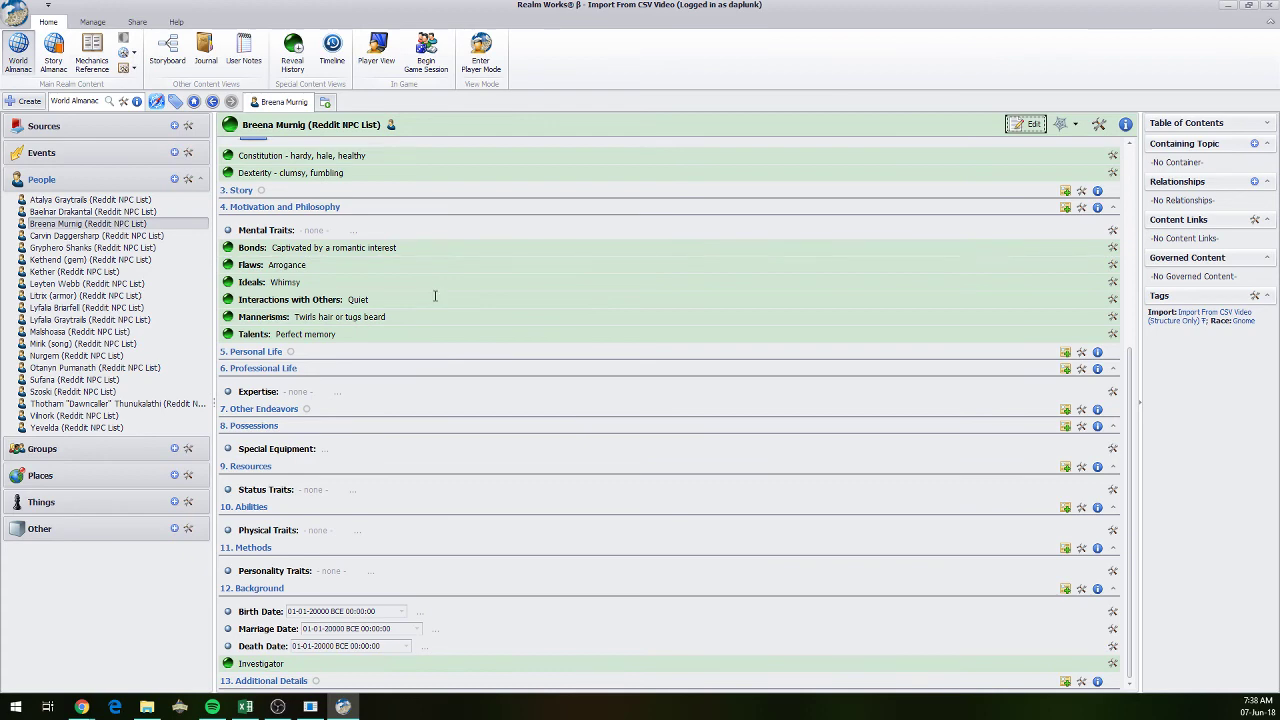
{"action": "scroll", "coordinate": [440, 332], "scroll_direction": "up", "scroll_amount": 3}
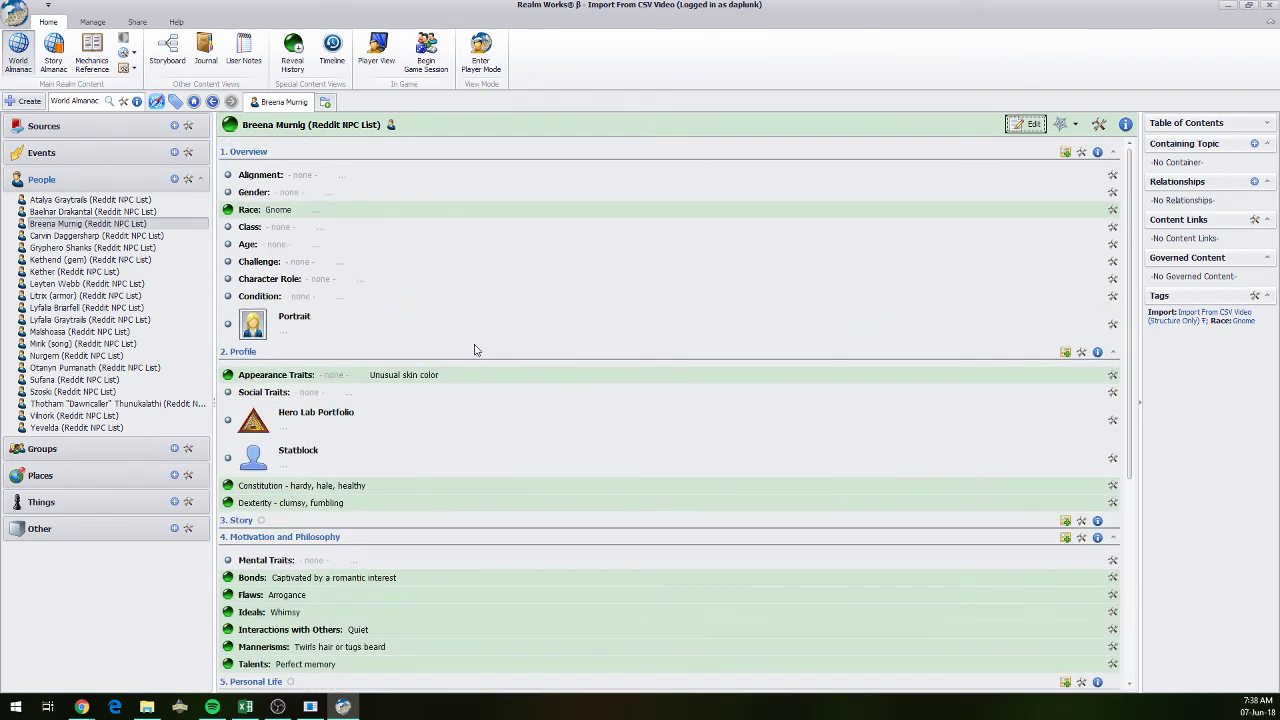
{"action": "scroll", "coordinate": [477, 365], "scroll_direction": "down", "scroll_amount": 3}
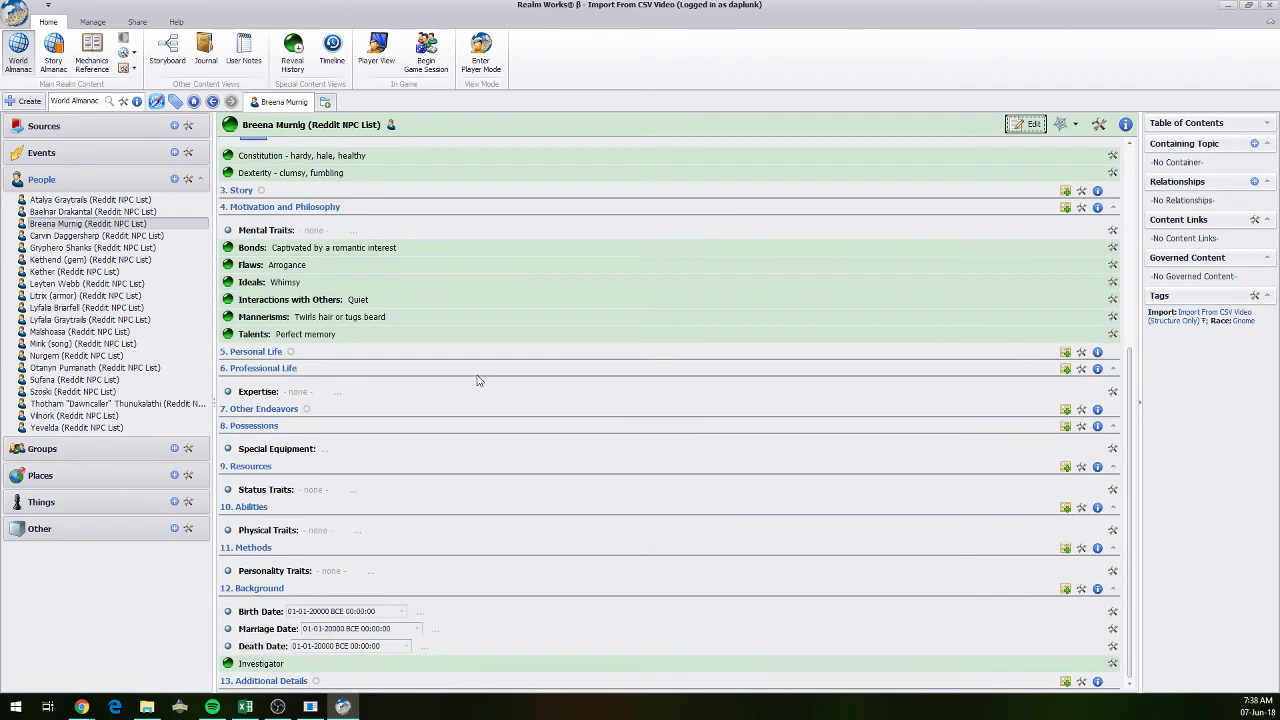
{"action": "scroll", "coordinate": [477, 380], "scroll_direction": "up", "scroll_amount": 3}
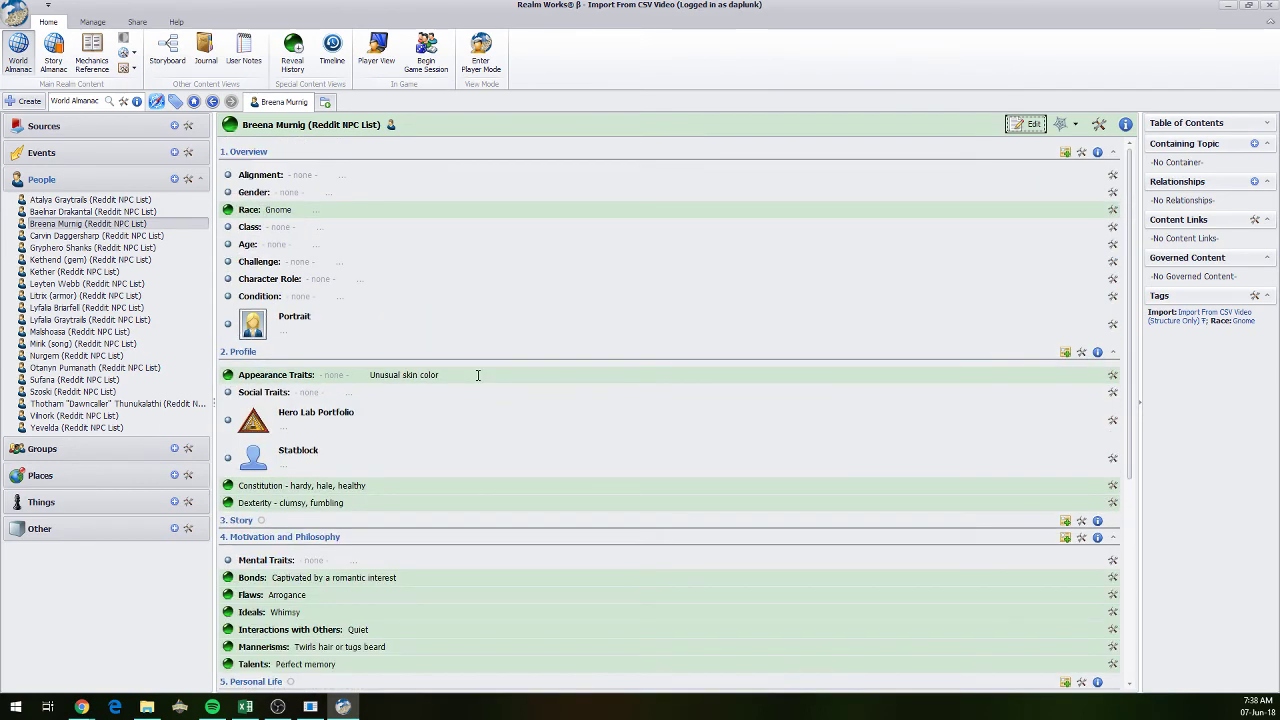
{"action": "scroll", "coordinate": [478, 375], "scroll_direction": "down", "scroll_amount": 3}
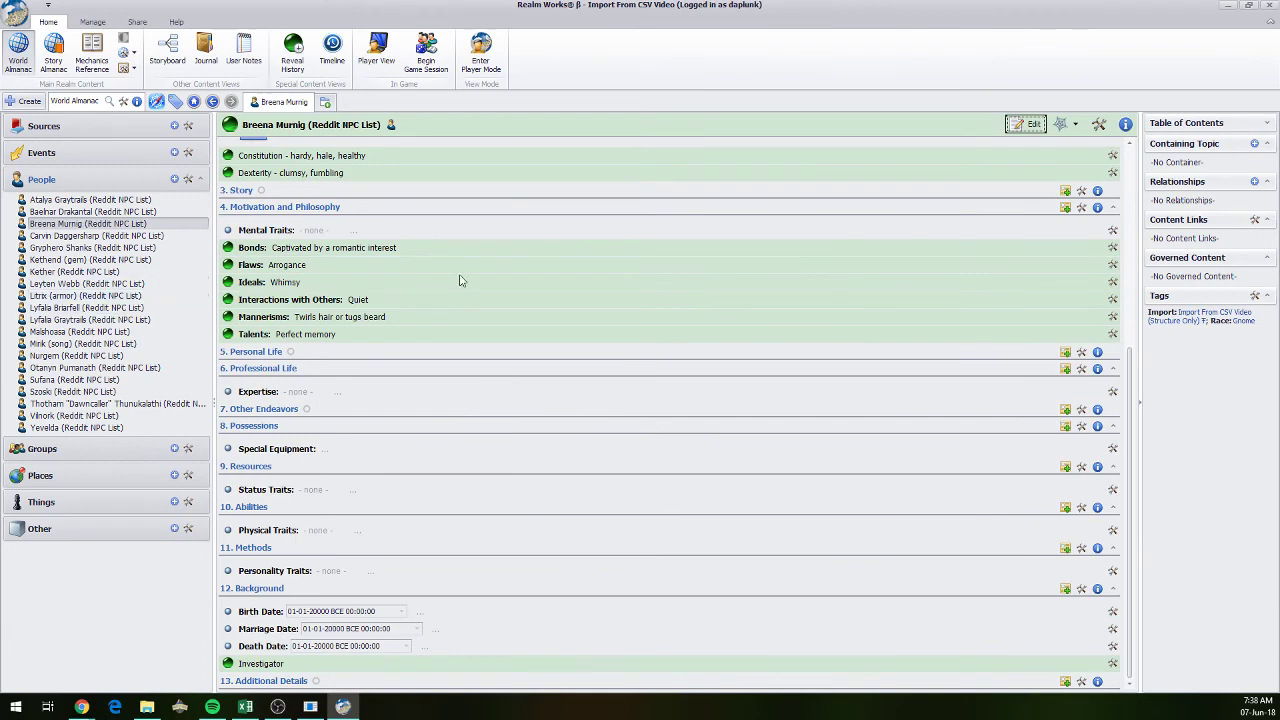
{"action": "scroll", "coordinate": [583, 368], "scroll_direction": "up", "scroll_amount": 3}
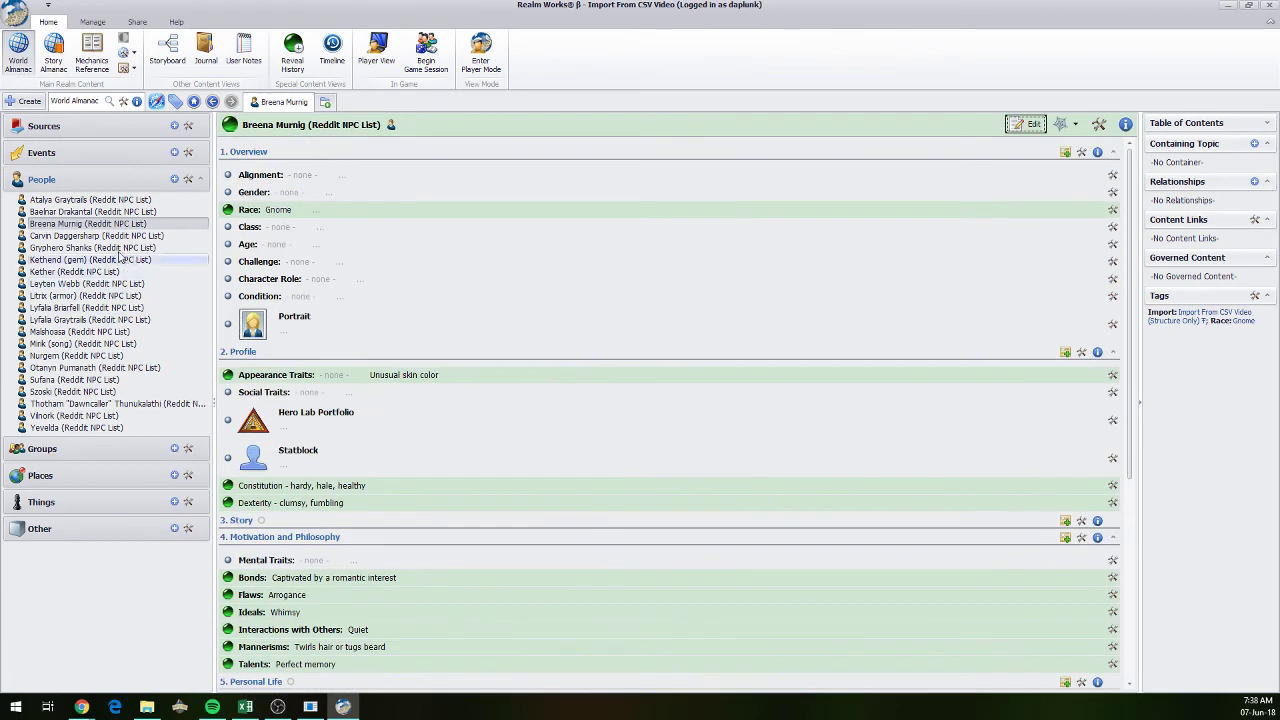
- Open Carvin Daggersharp's People page and look over his Halfling race and traits
{"action": "left_click", "coordinate": [130, 237]}
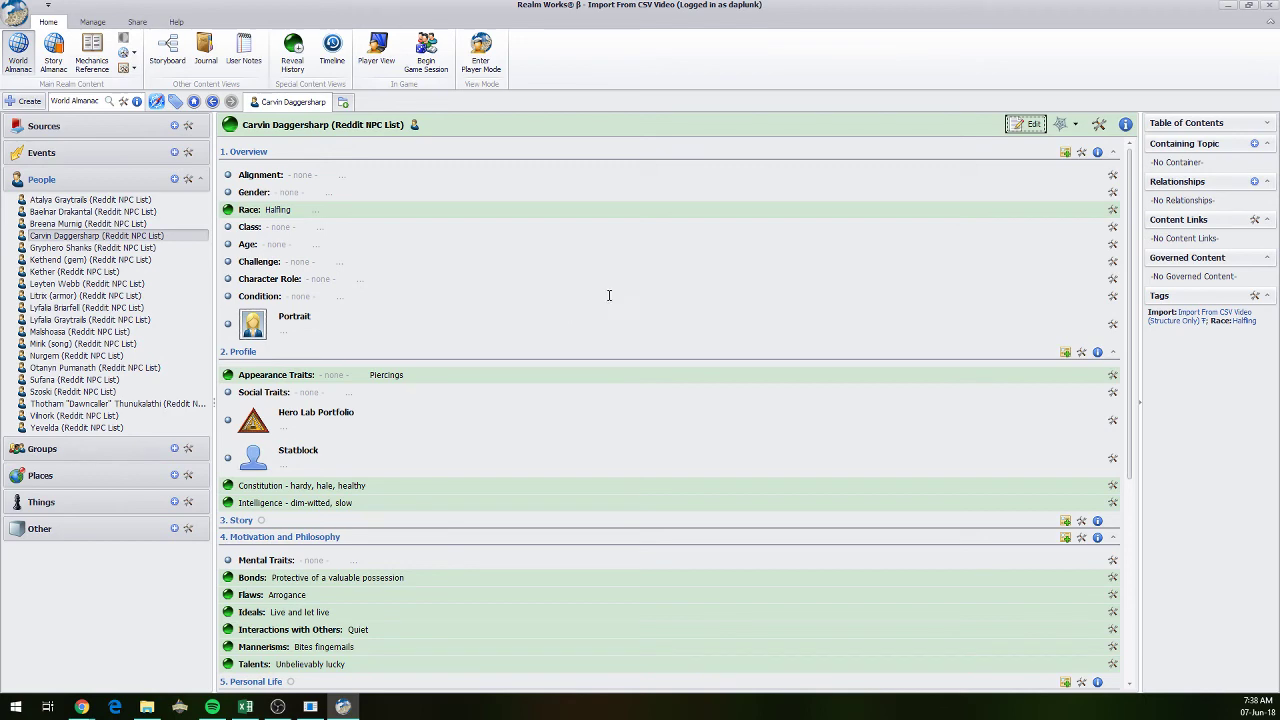
{"action": "scroll", "coordinate": [608, 295], "scroll_direction": "down", "scroll_amount": 5}
{"action": "scroll", "coordinate": [607, 298], "scroll_direction": "up", "scroll_amount": 5}
{"action": "scroll", "coordinate": [600, 340], "scroll_direction": "down", "scroll_amount": 5}
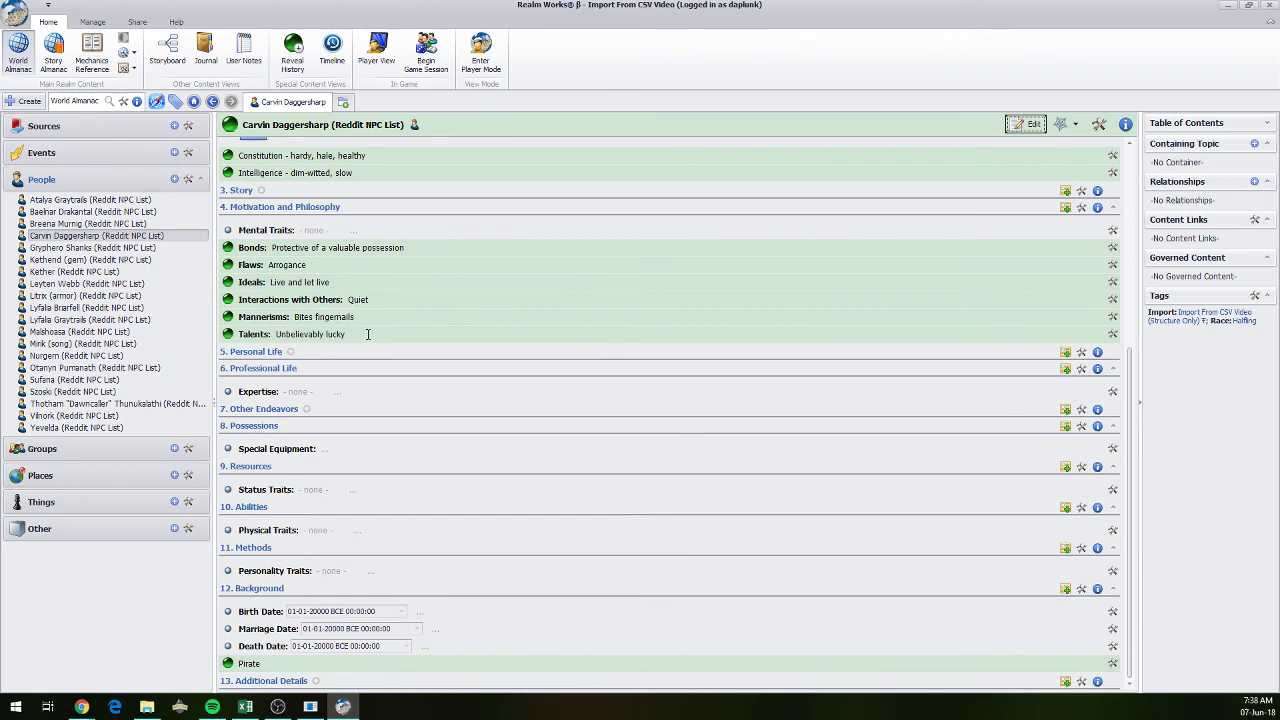
{"action": "scroll", "coordinate": [478, 342], "scroll_direction": "up", "scroll_amount": 3}
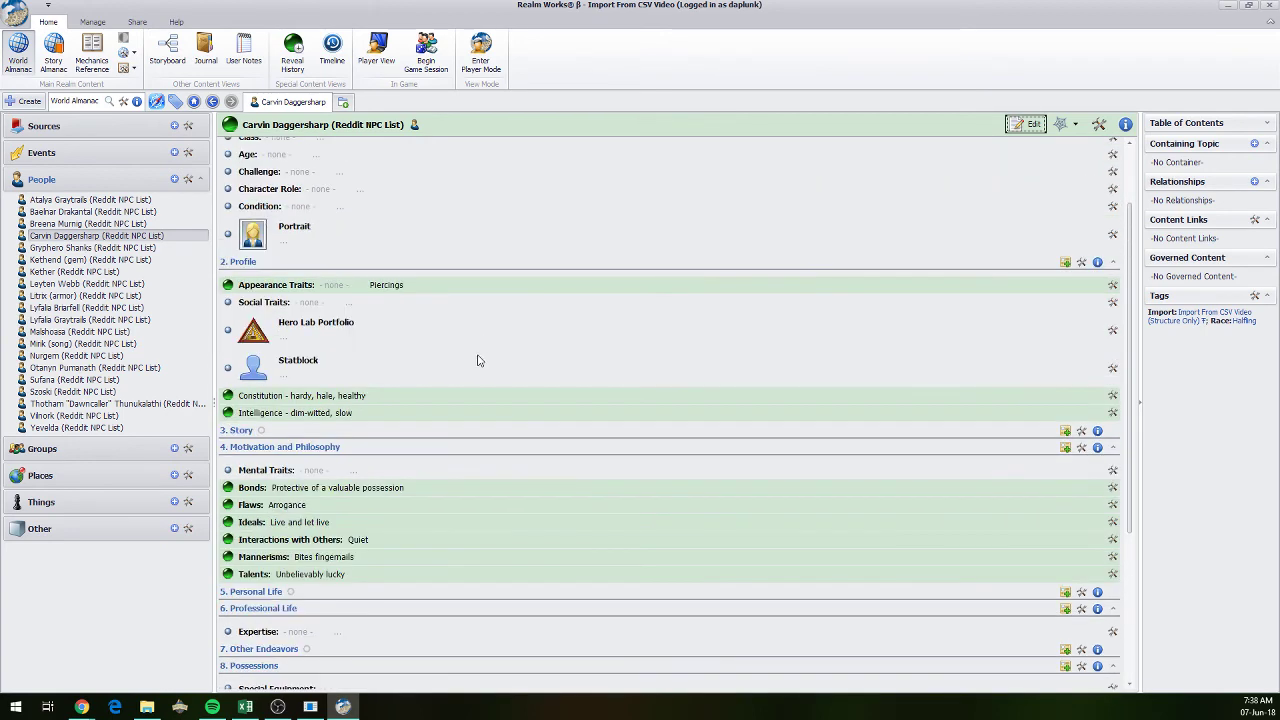
- Select part of the Piercings appearance trait, then review the rest down to the Pirate background
{"action": "left_click", "coordinate": [410, 284]}
{"action": "left_click_drag", "start_coordinate": [404, 285], "coordinate": [377, 285]}
{"action": "scroll", "coordinate": [530, 328], "scroll_direction": "down", "scroll_amount": 2}
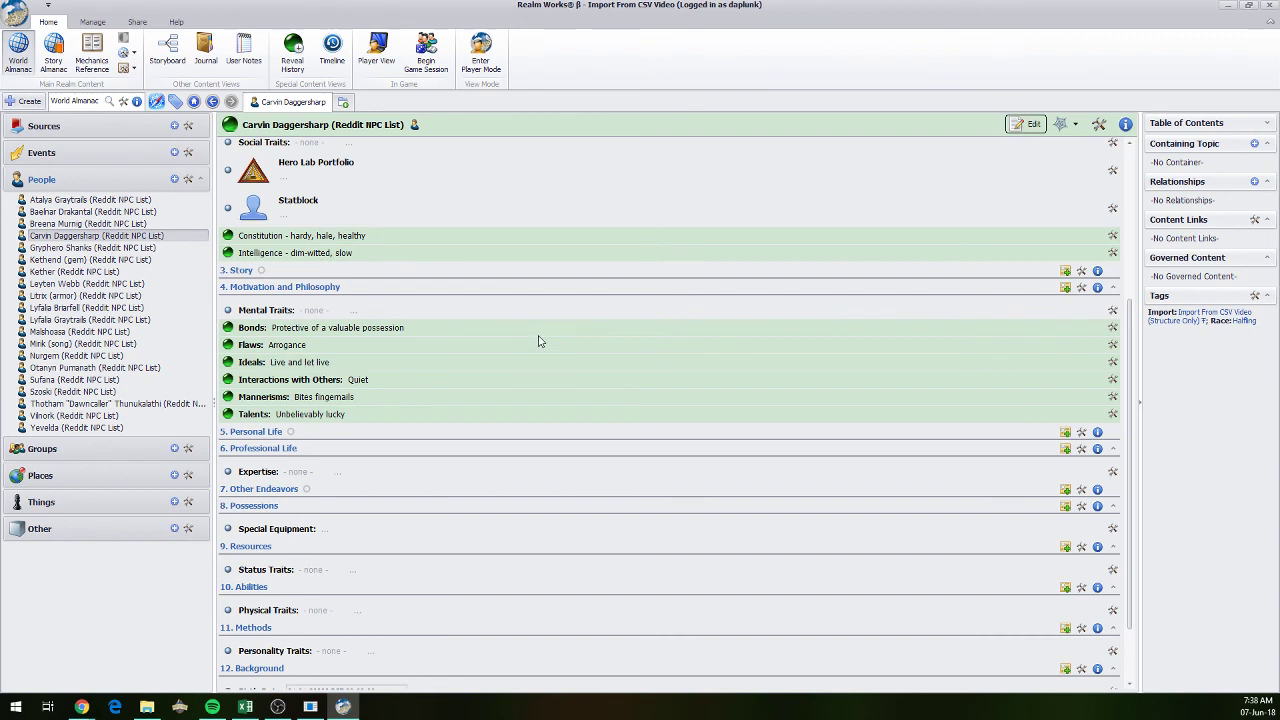
{"action": "scroll", "coordinate": [635, 361], "scroll_direction": "down", "scroll_amount": 1}
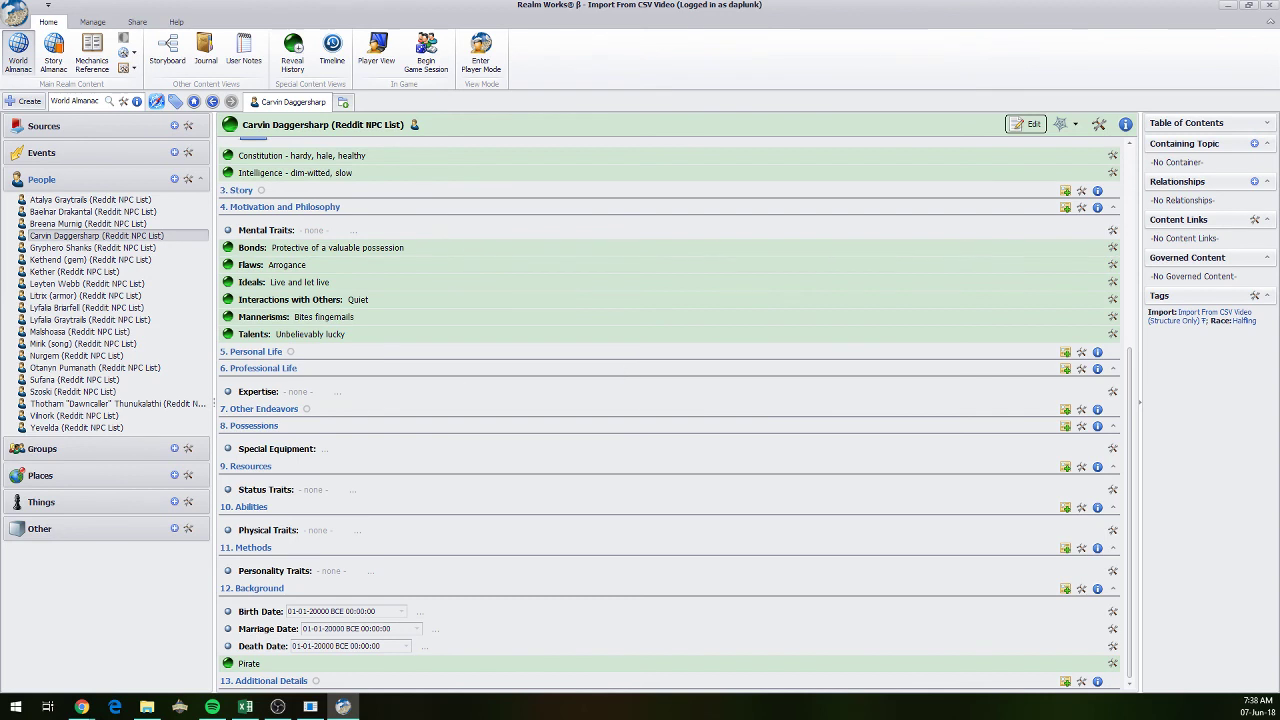
{"action": "key", "text": "alt+Tab"}
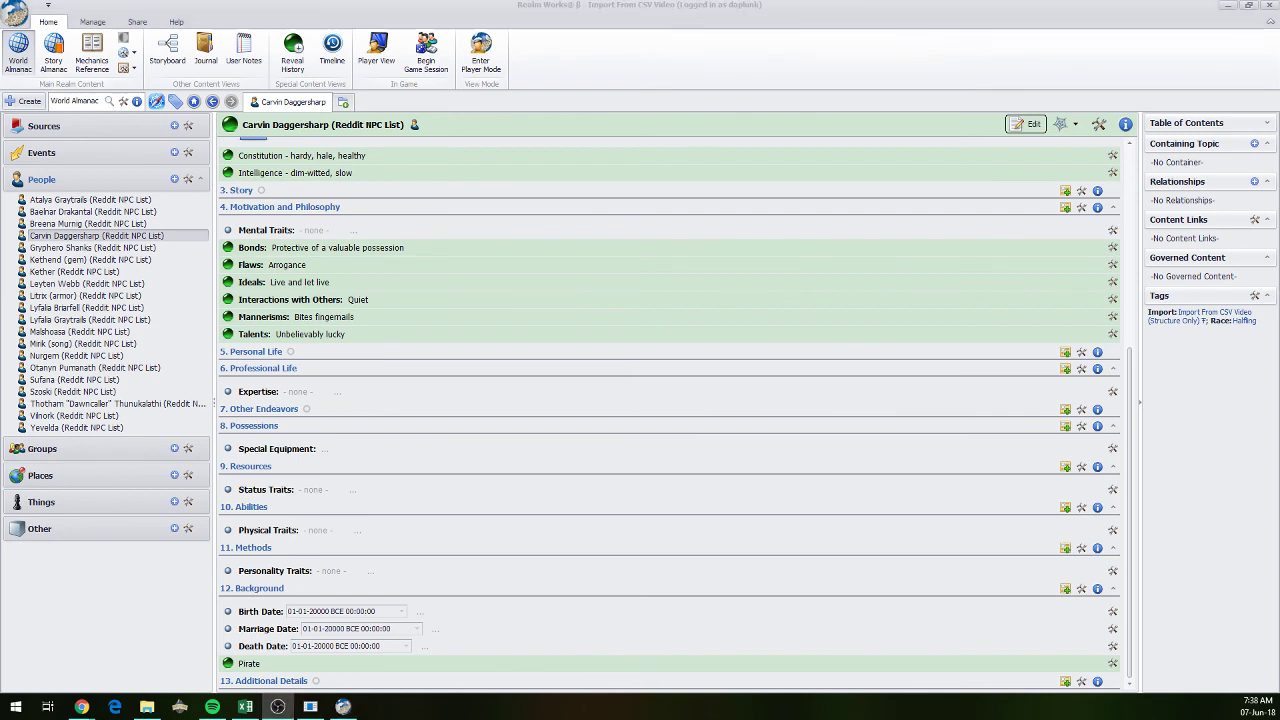